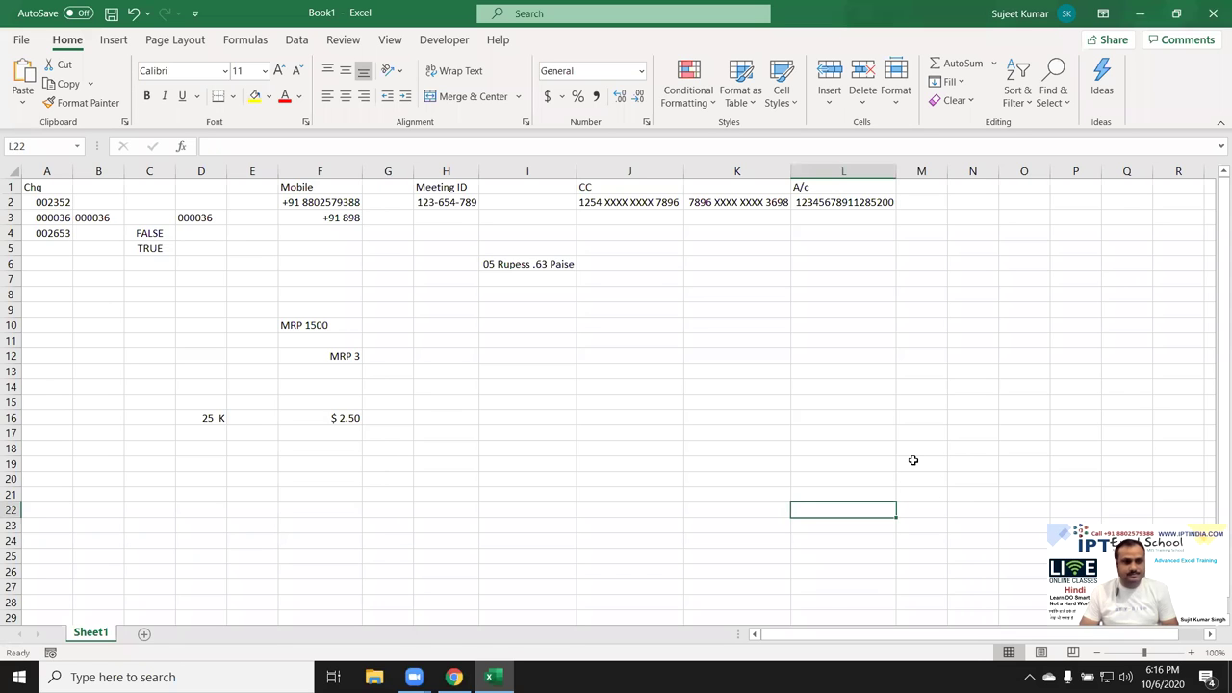
Step: Insert a new blank worksheet, Sheet2, beside Sheet1
left_click(144, 633)
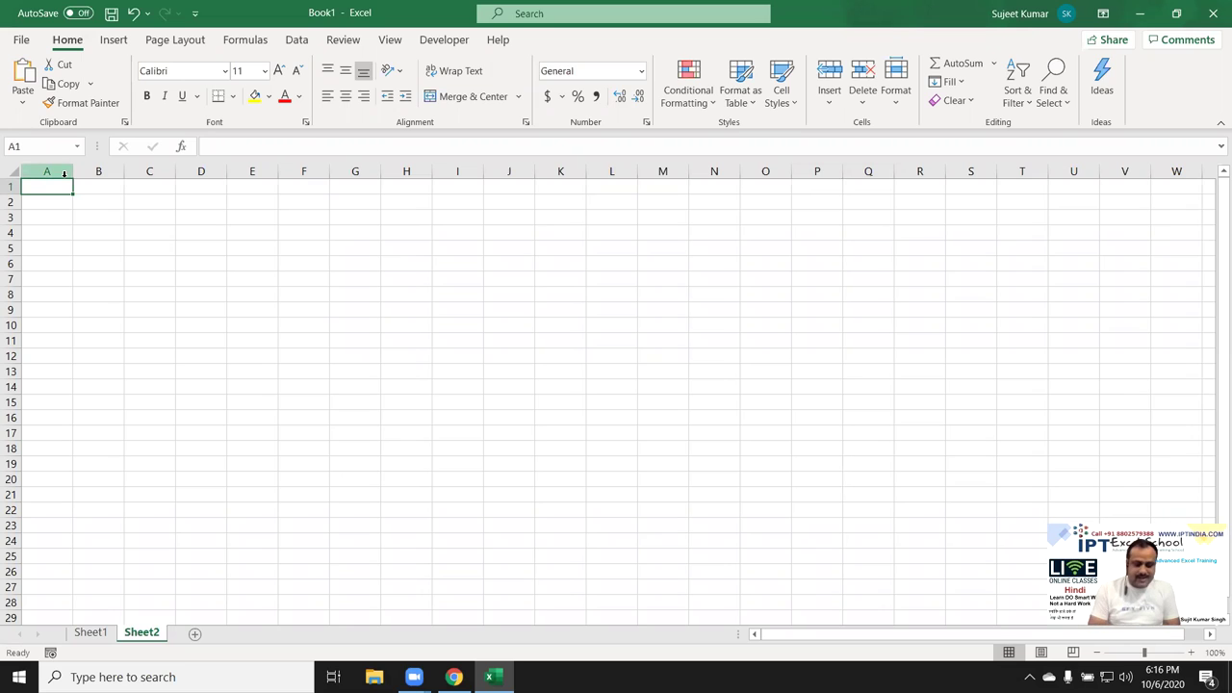
Step: Enter the Chq No heading in A1, test 00632 in A2 (shows 632), then clear it
type("Chq No")
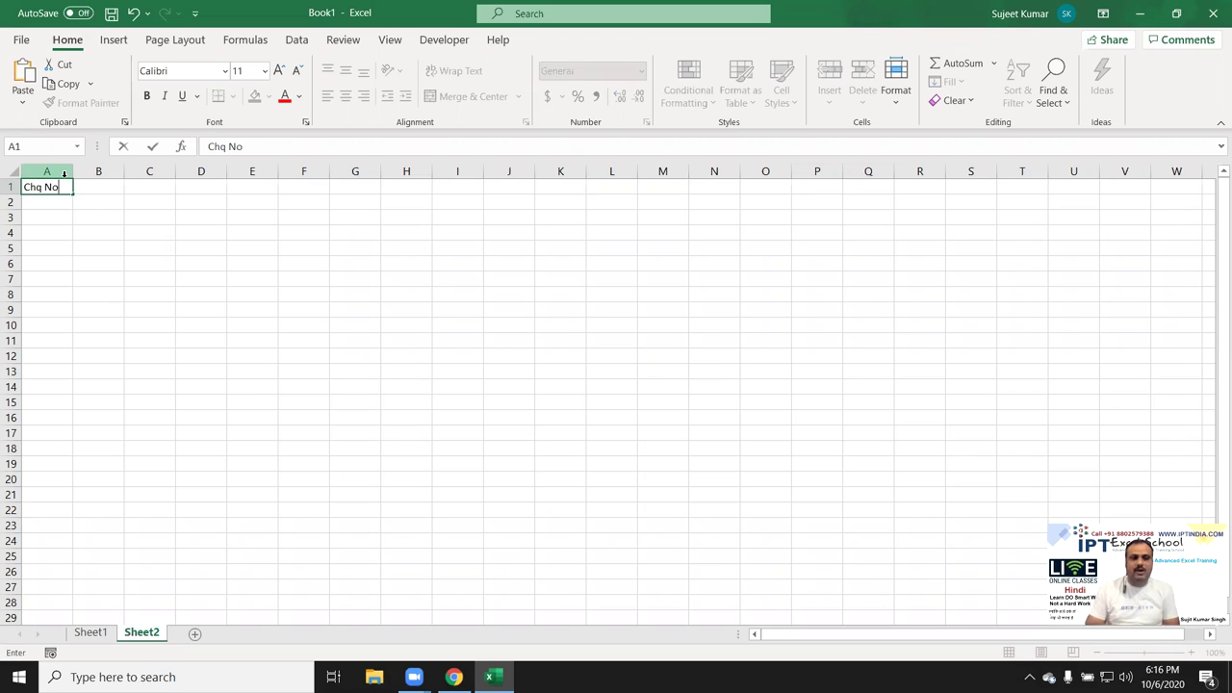
key("Return")
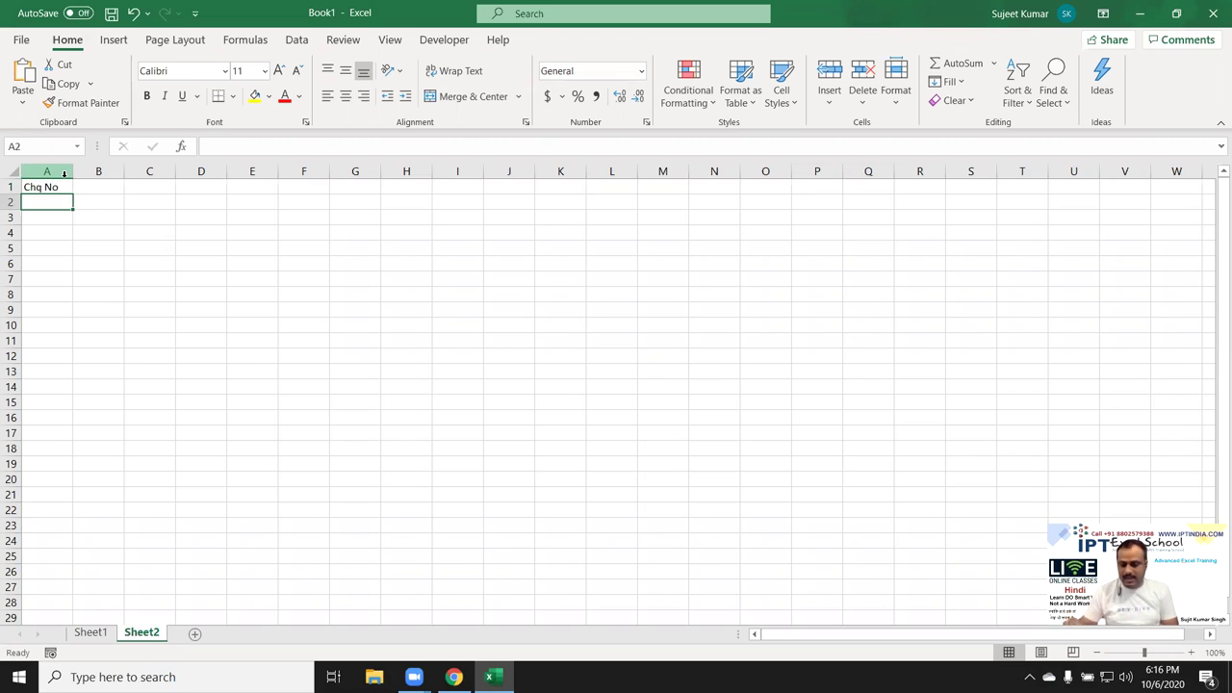
type("006")
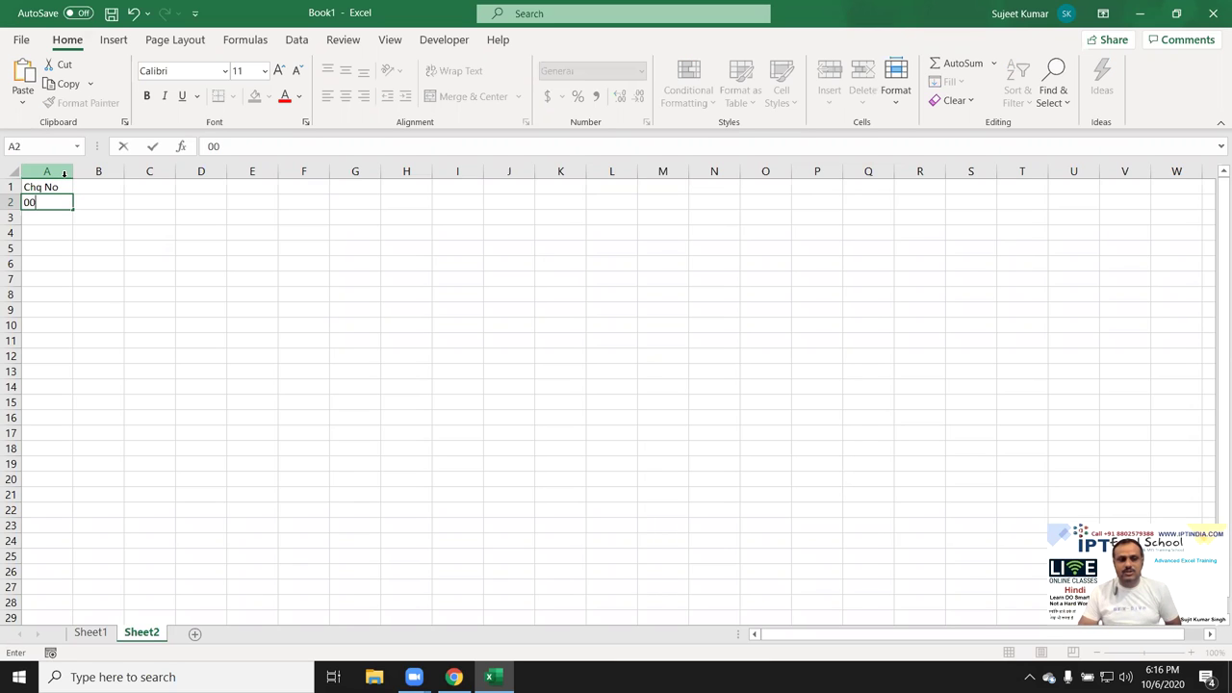
type("32")
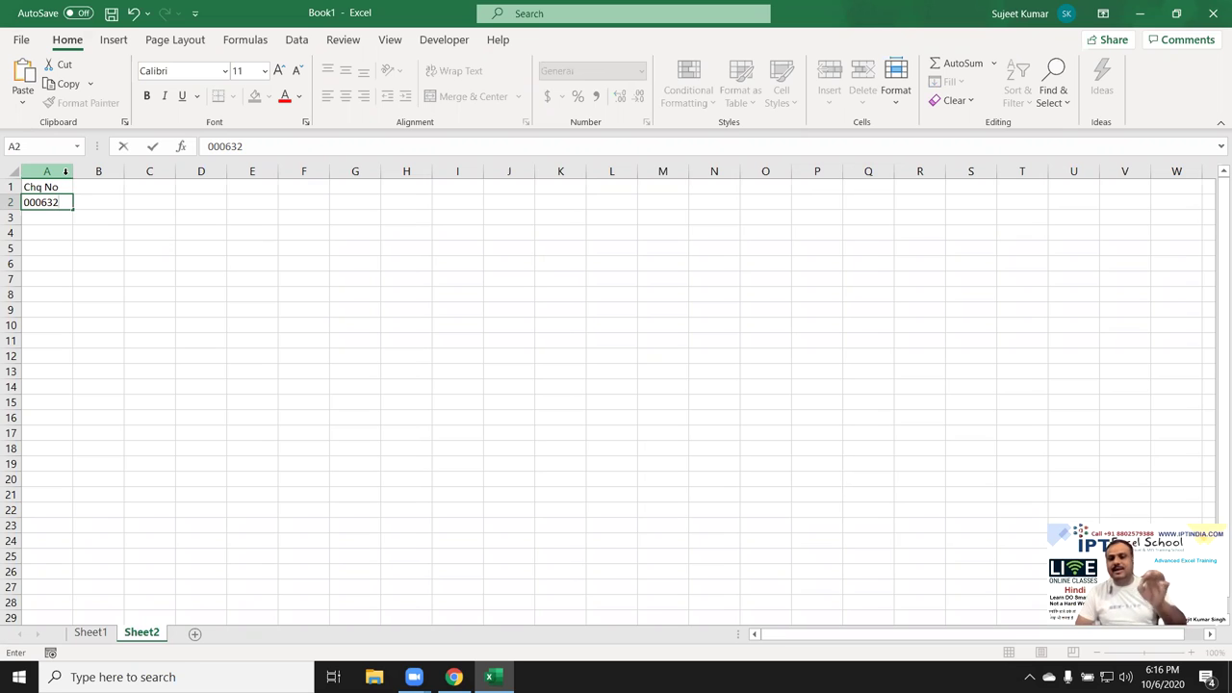
key("Return")
scroll(62, 197, "up", 2)
scroll(72, 242, "up", 4)
scroll(71, 242, "up", 6)
scroll(119, 287, "up", 2)
left_click(120, 287)
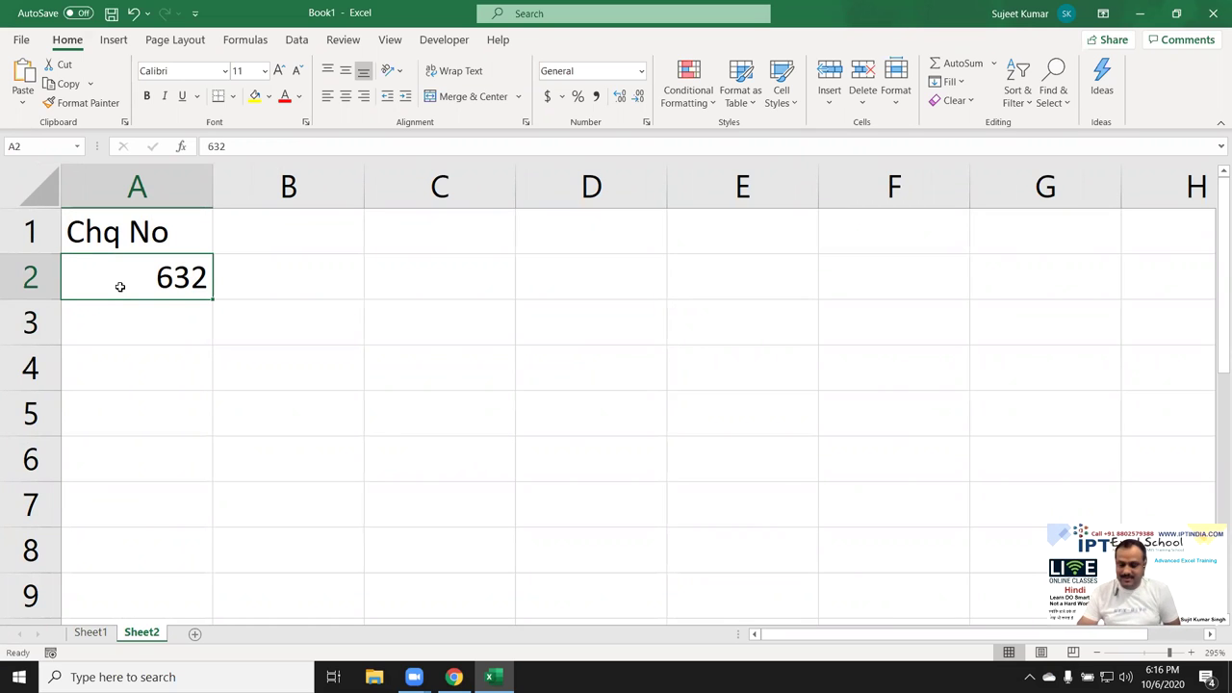
key("Delete")
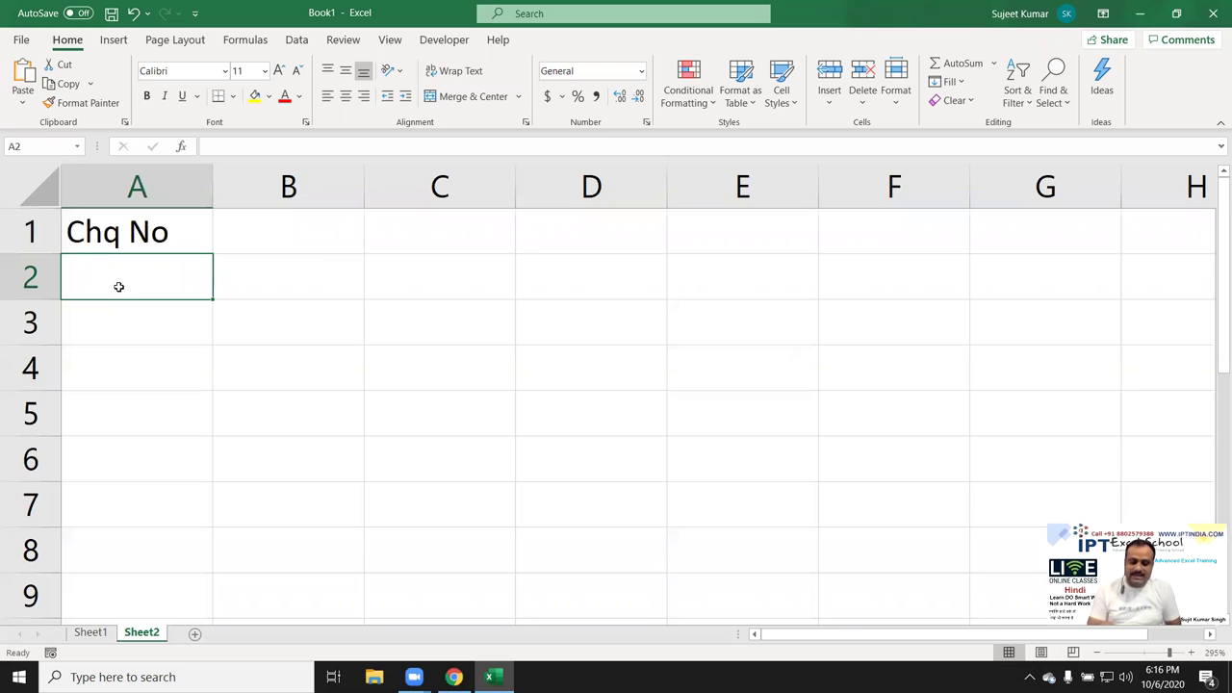
Step: Enter '000632 in A2 as text to keep the leading zeros, then clear it again
type("'00")
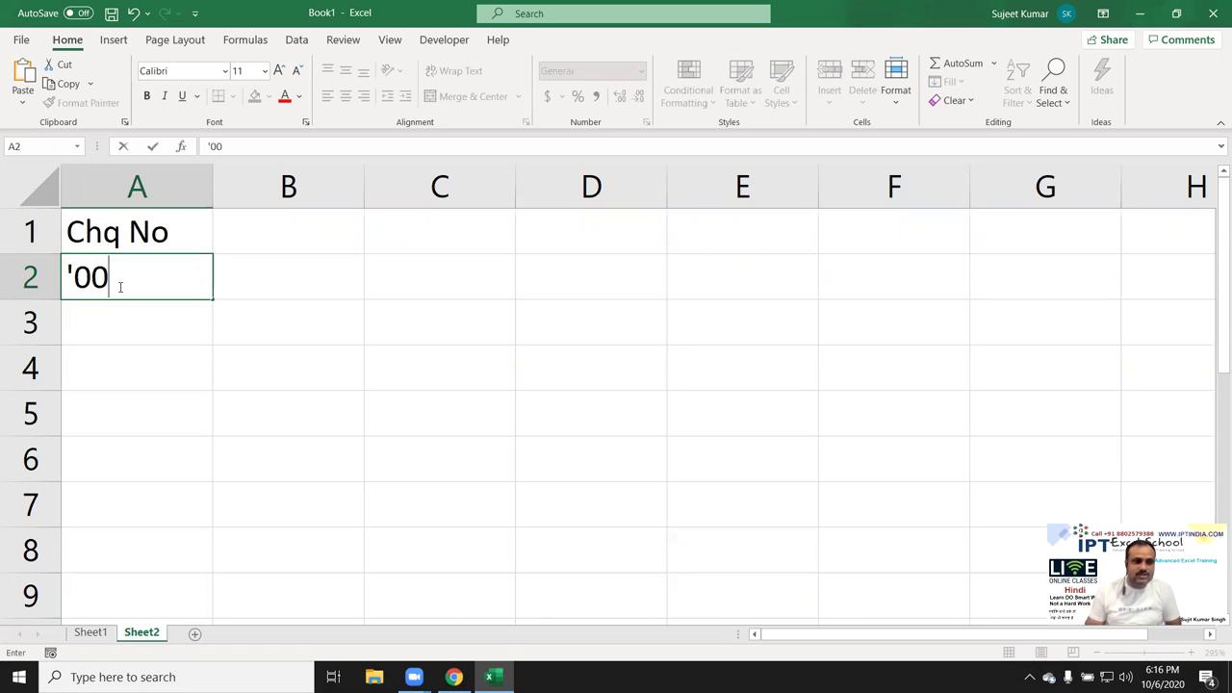
type("0632")
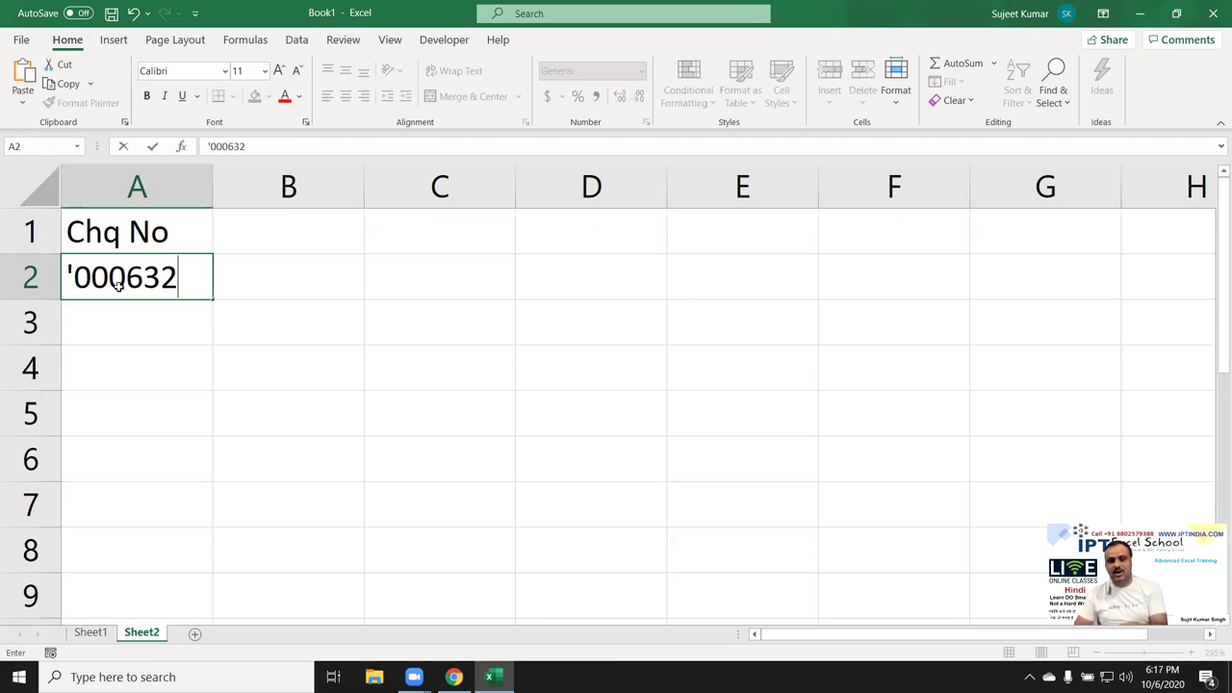
key("Return")
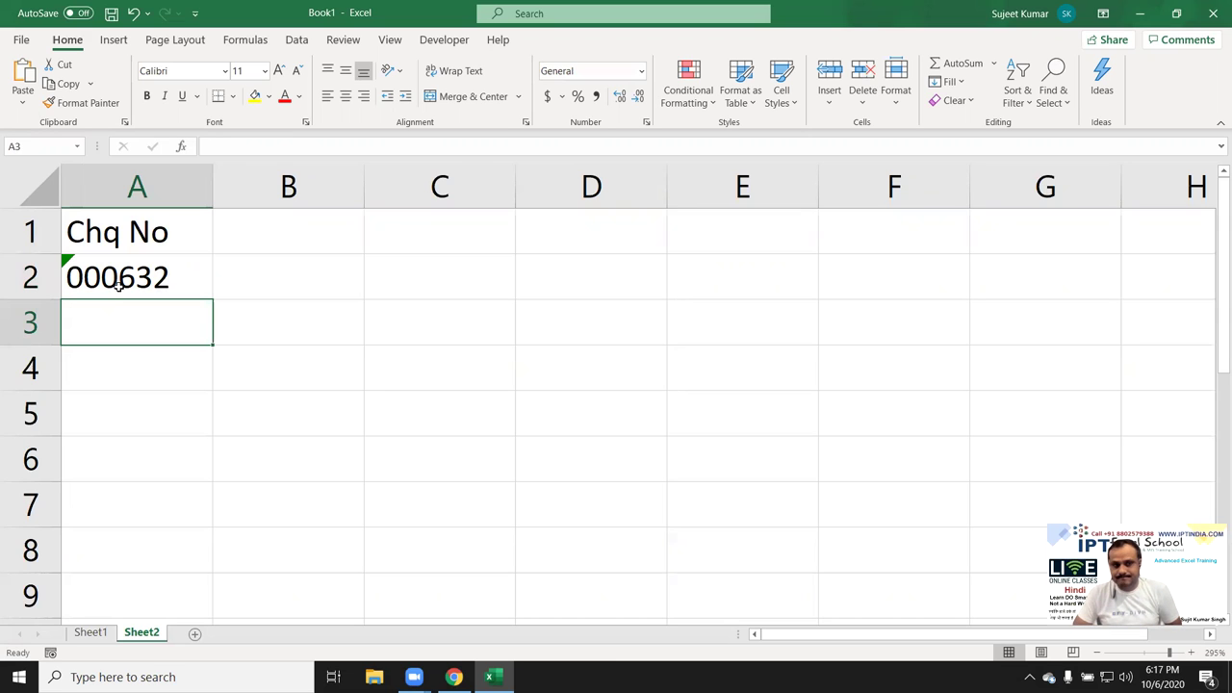
left_click(119, 279)
key("Delete")
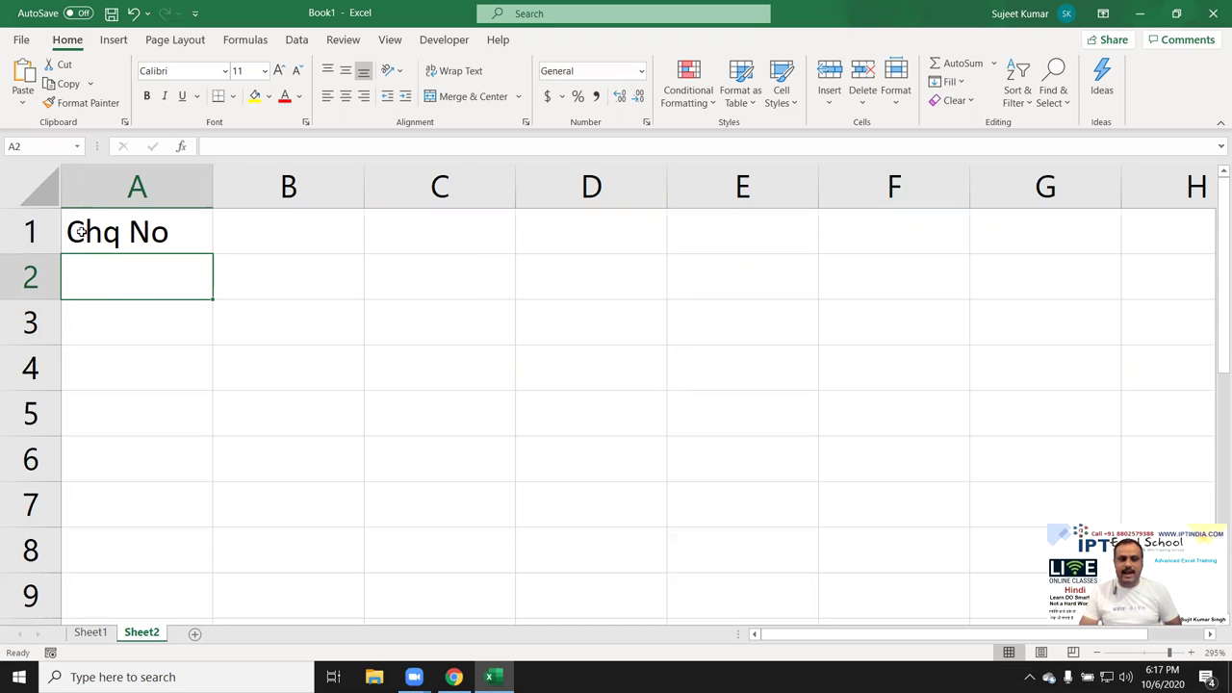
Step: Format the whole of column A with the Text number category
left_click(152, 183)
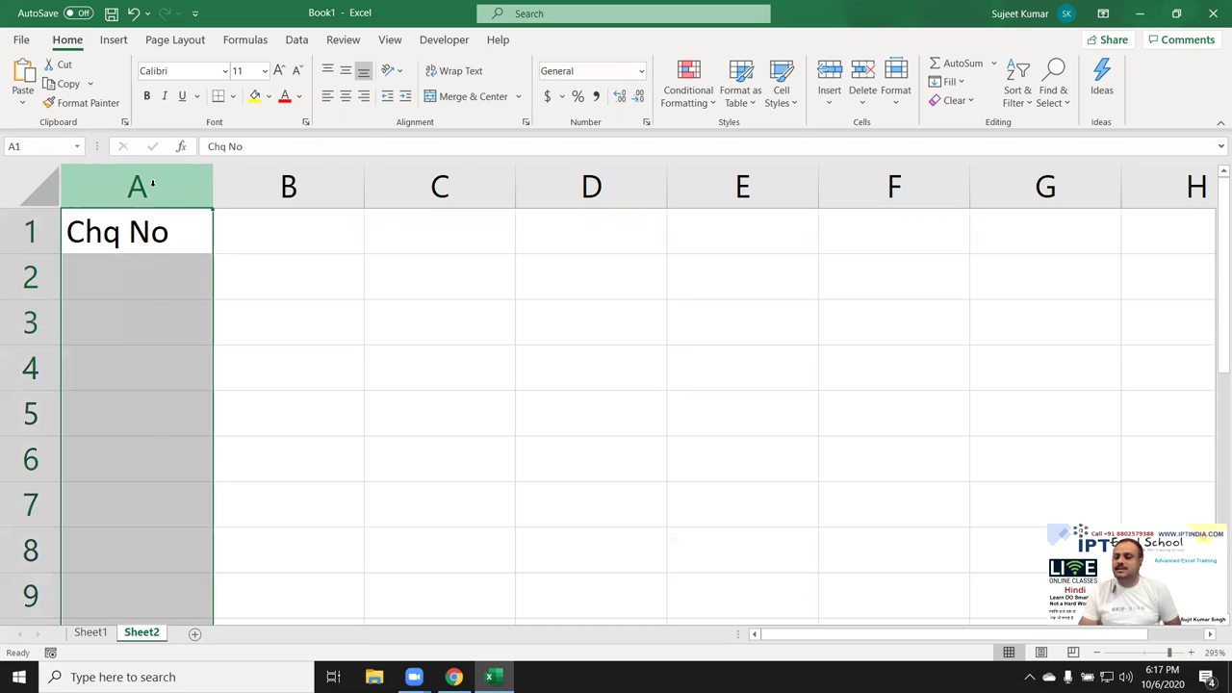
right_click(152, 183)
left_click(219, 395)
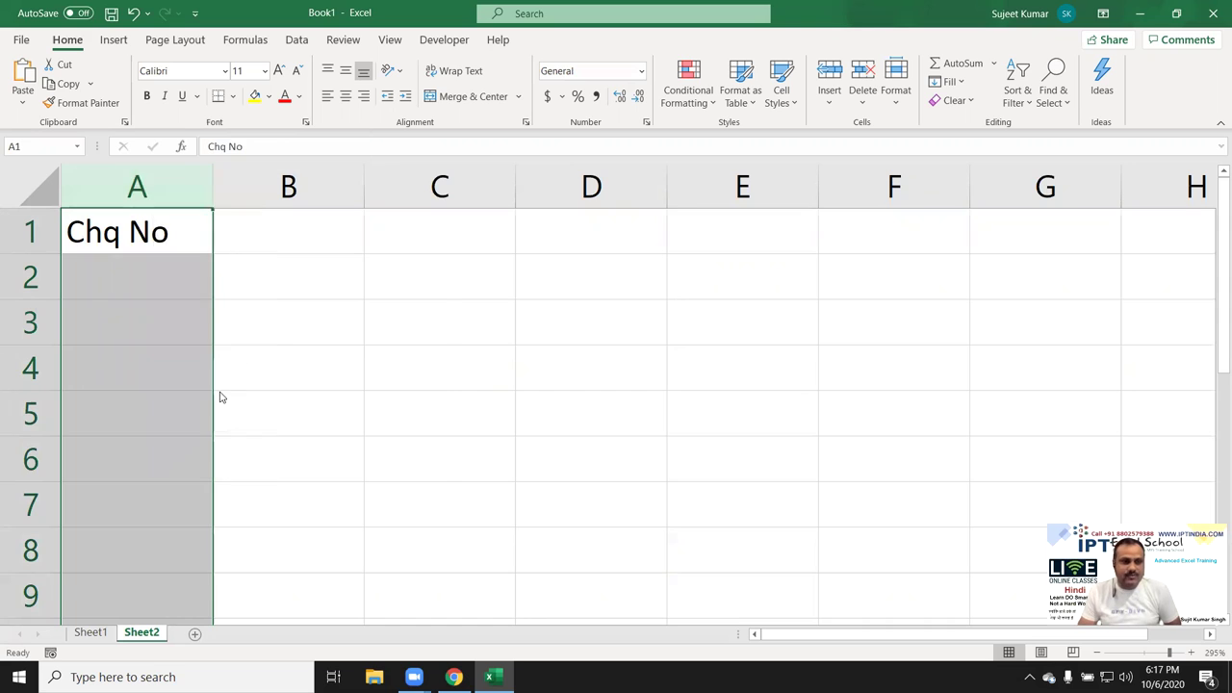
left_click(33, 354)
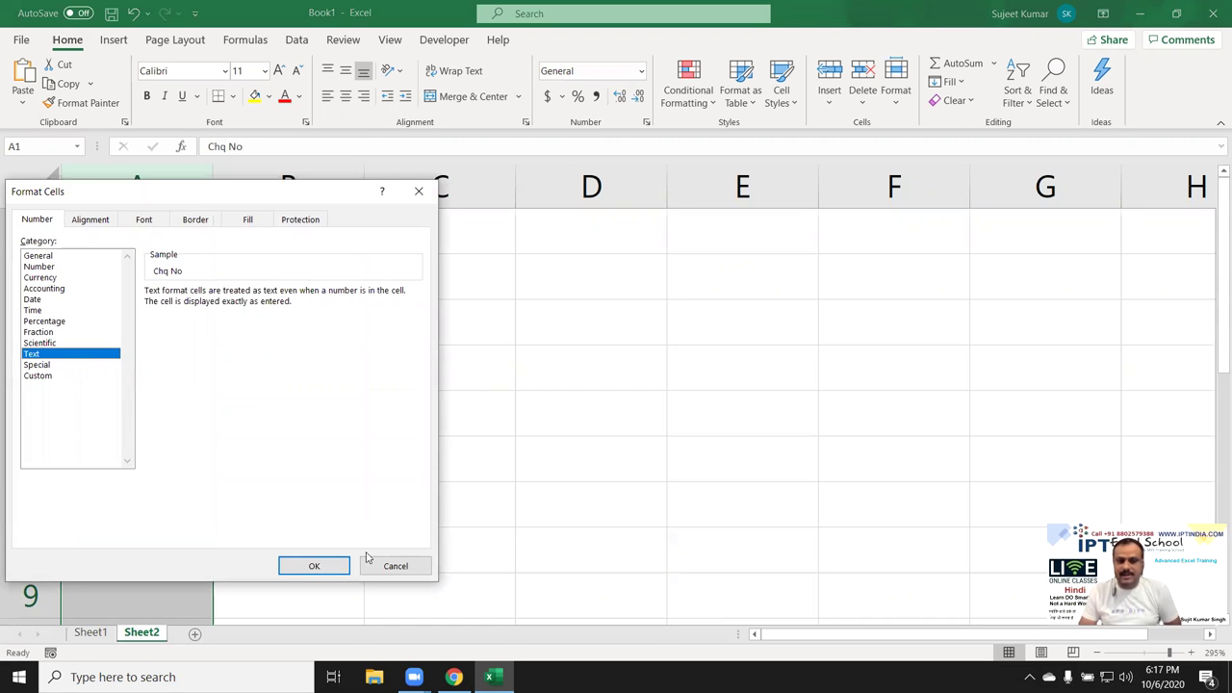
left_click(339, 568)
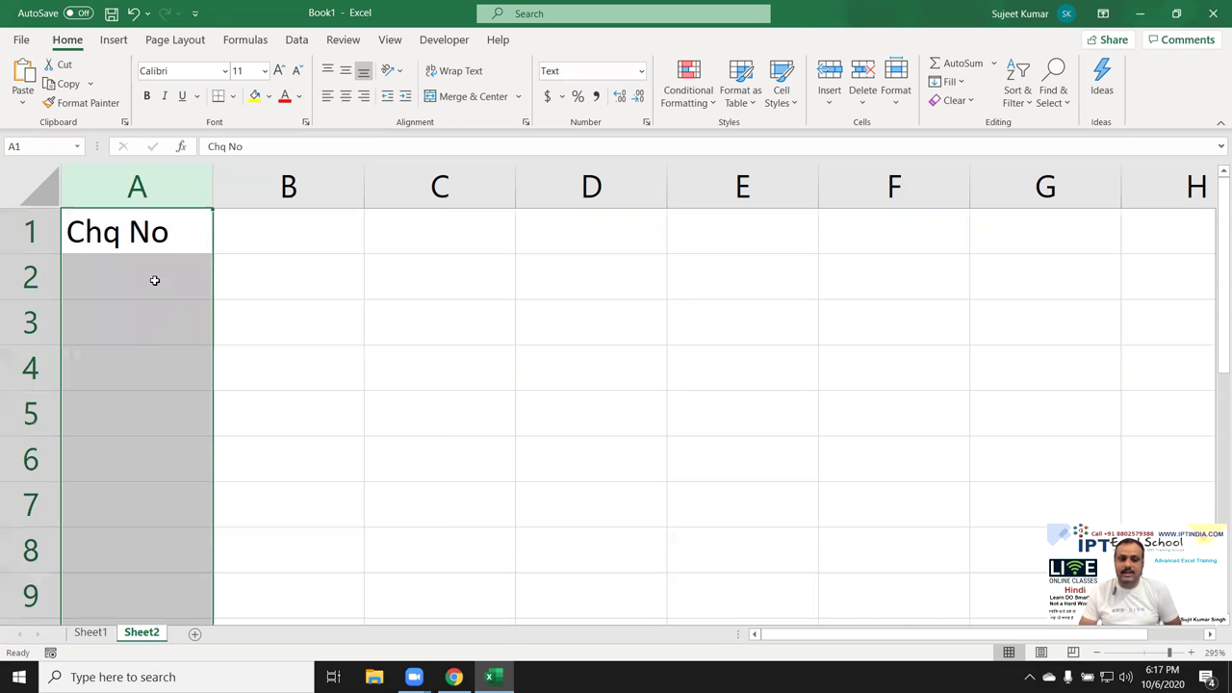
Step: Enter cheque number 006322 in A2 so it keeps its leading zeros
left_click(152, 279)
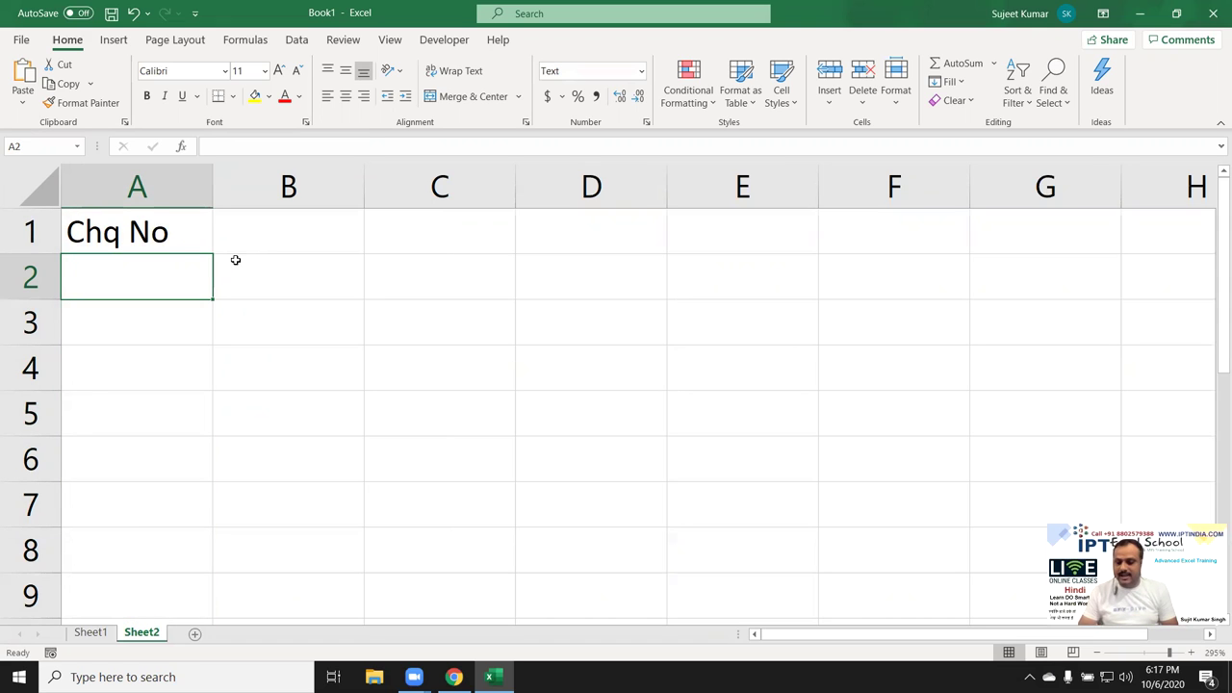
type("6")
key("BackSpace")
type("00693")
key("Escape")
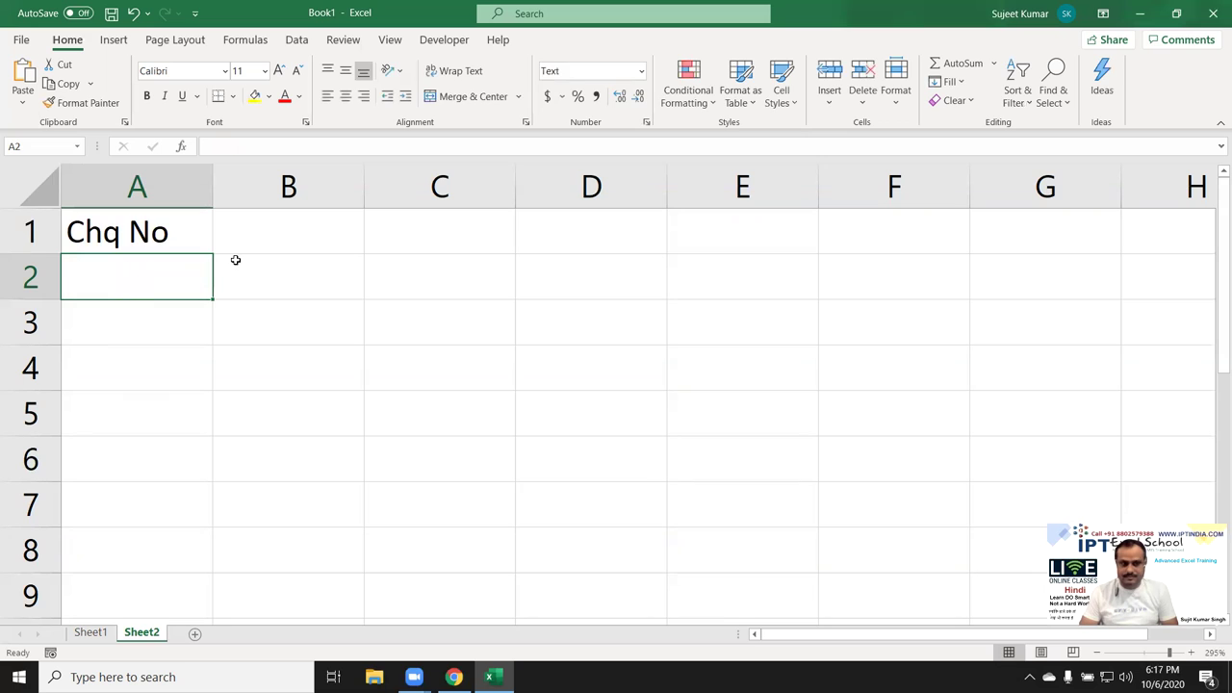
type("006322")
key("Return")
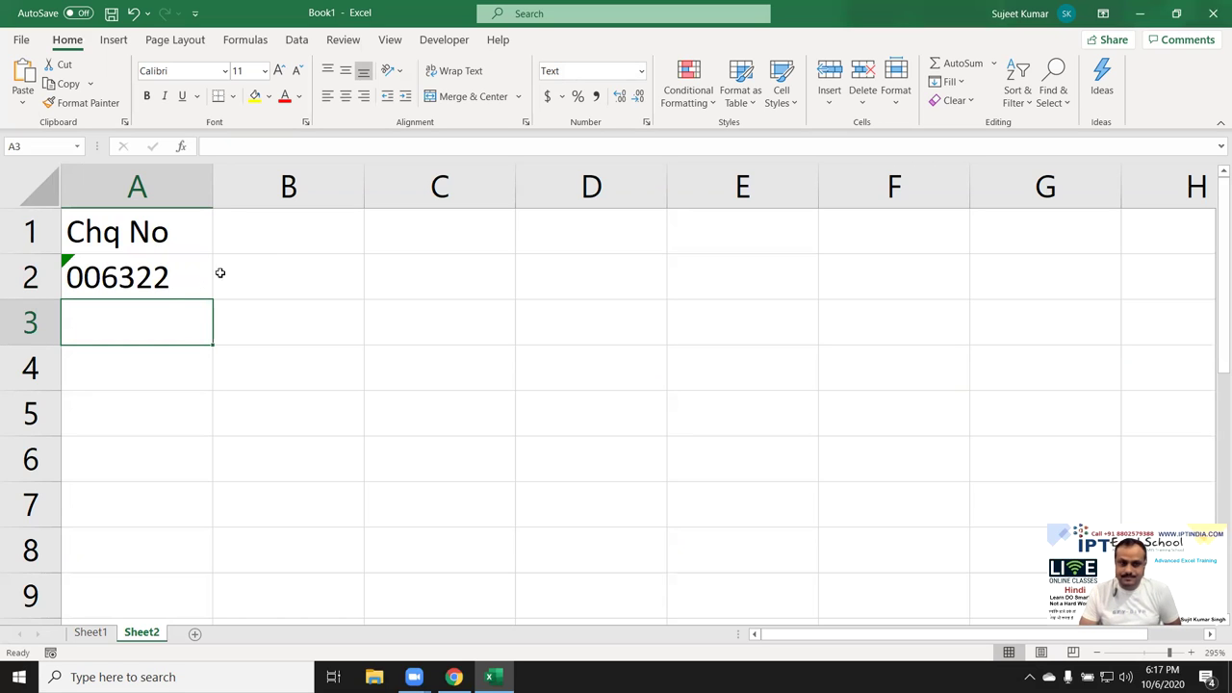
left_click(163, 292)
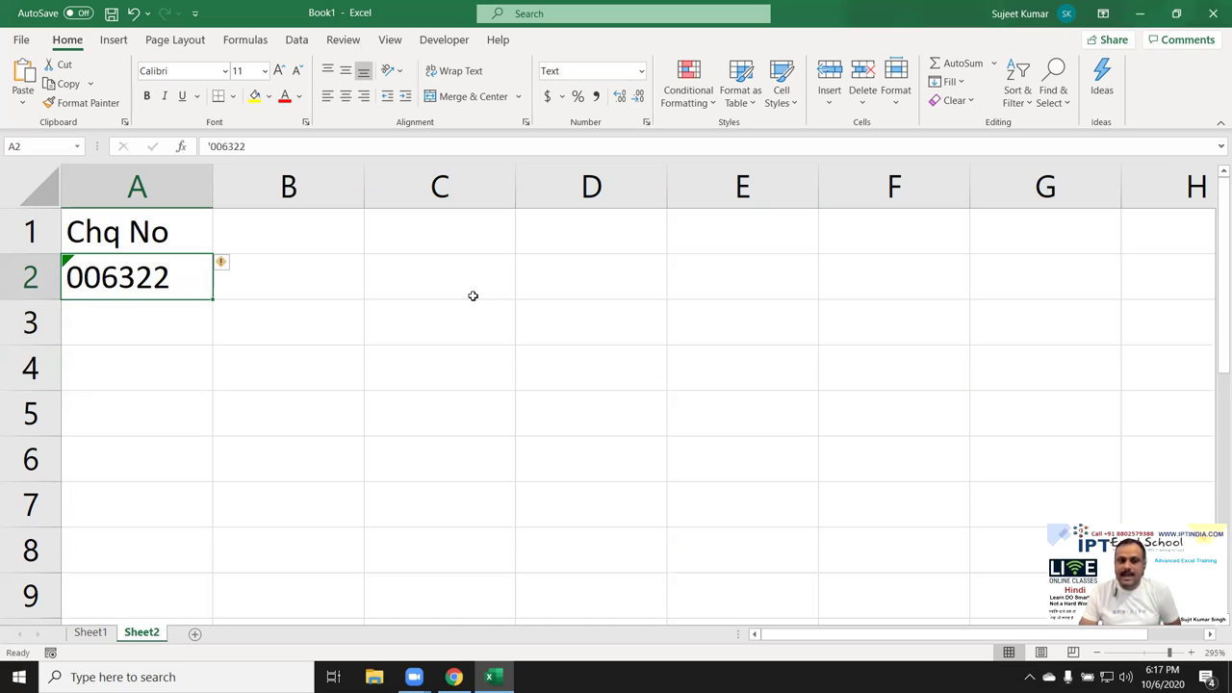
Step: Enter the numbers 6523, 2521, 86565, 326 and 1523 in C1:C5
left_click(441, 235)
type("652")
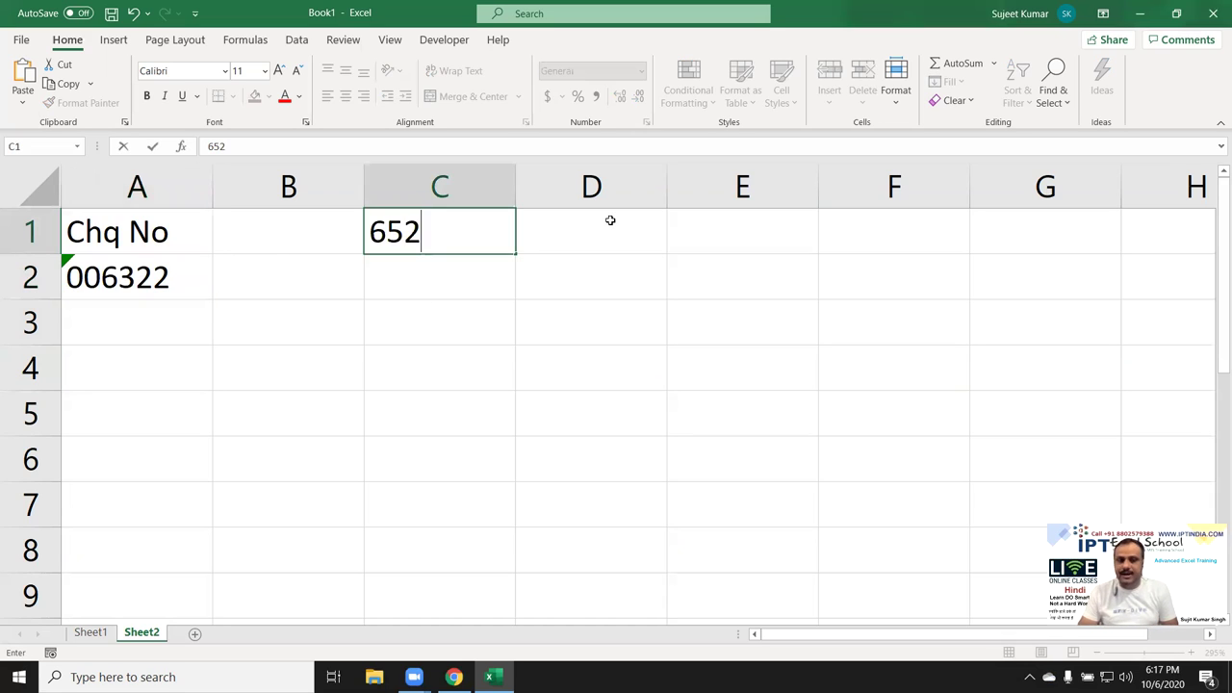
type("3")
key("Return")
type("2521")
key("Return")
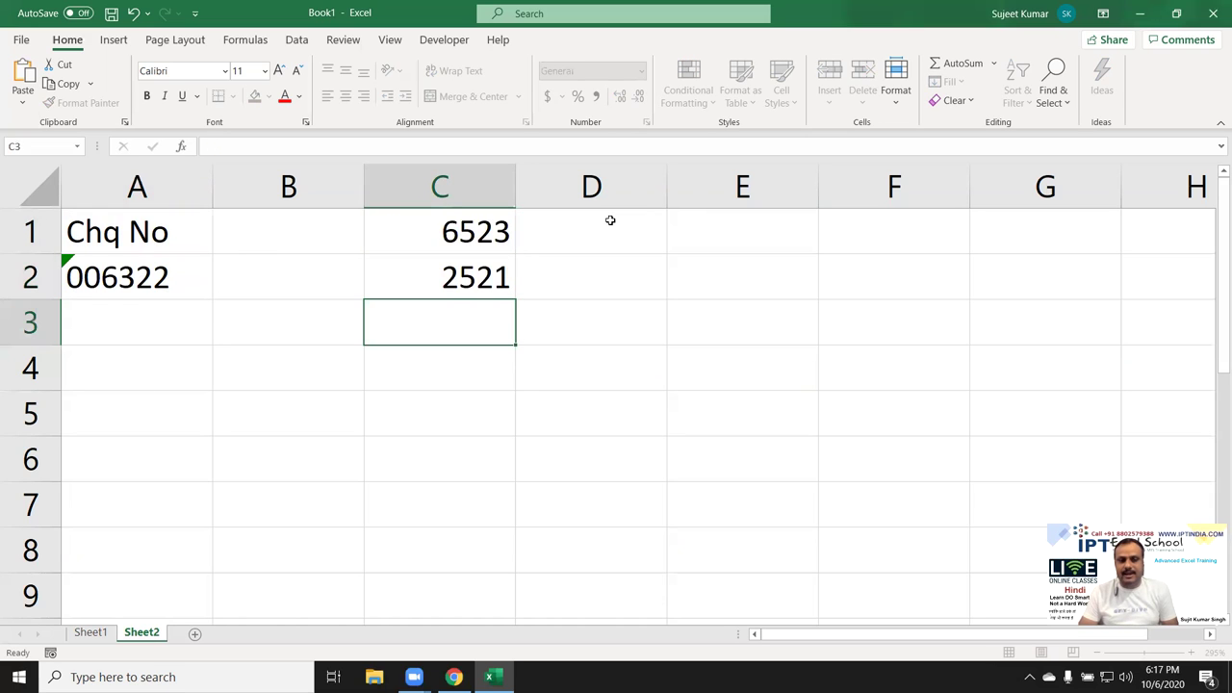
type("86565")
key("Return")
type("326")
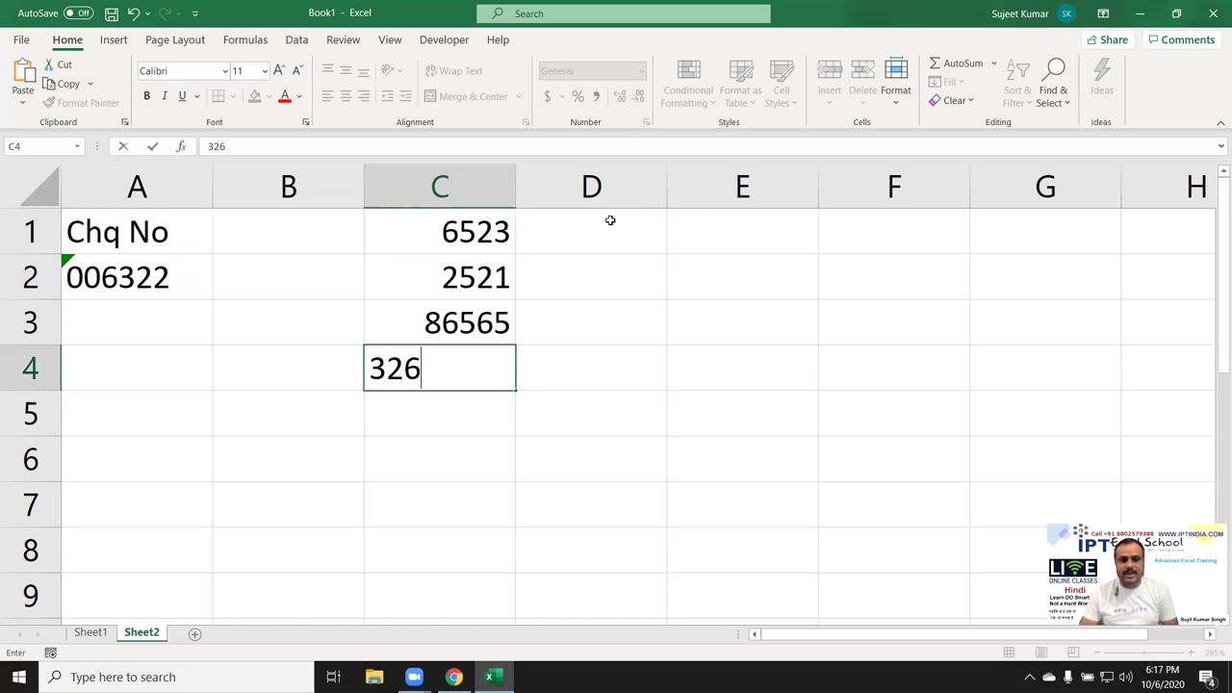
key("Return")
type("1523")
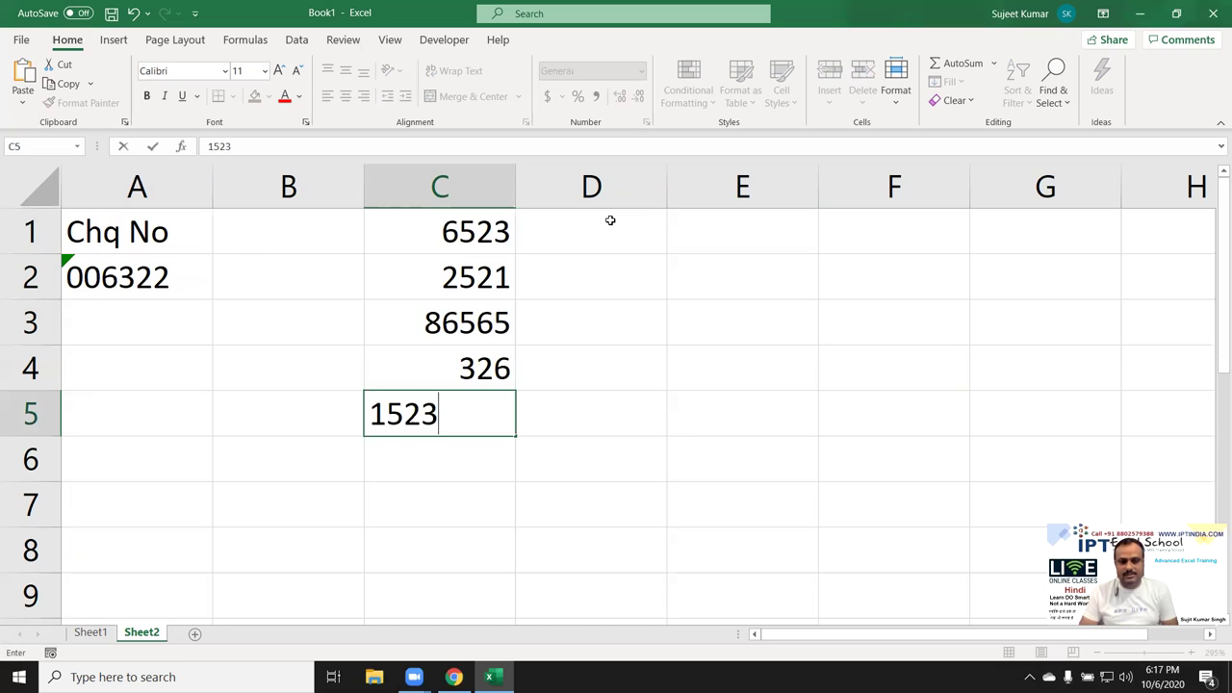
key("Return")
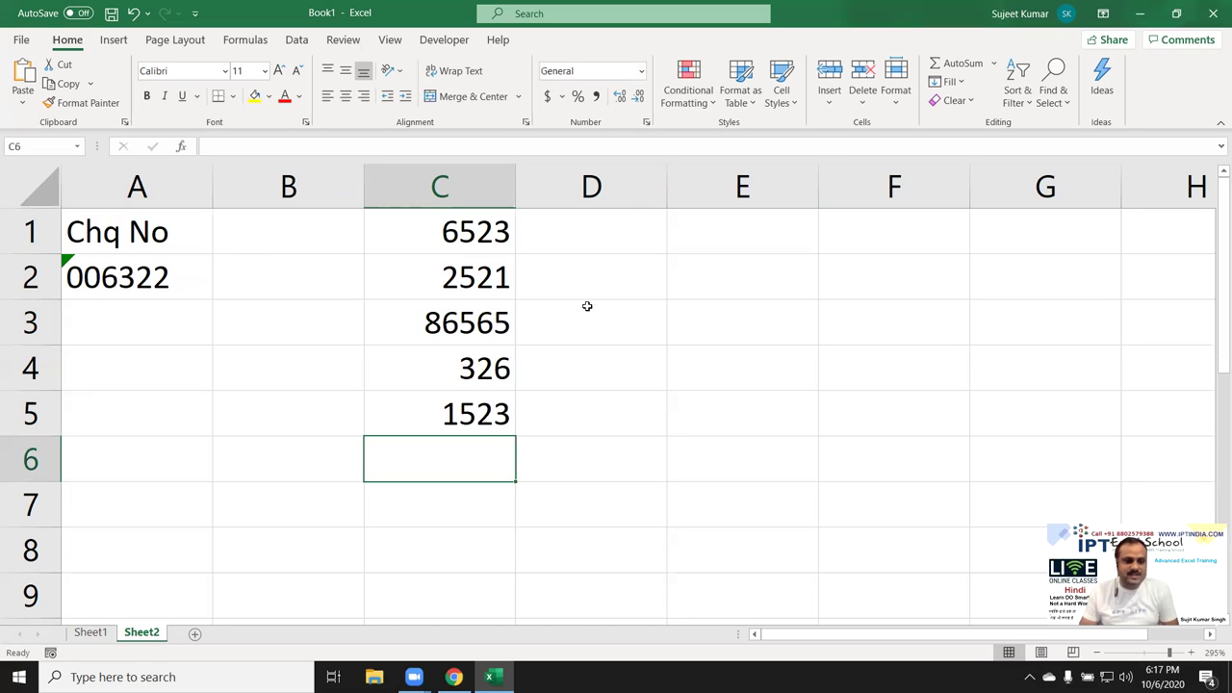
Step: Apply the custom number format 000000 to C1:C5 and check the stored values behind them
left_click_drag(439, 417, 439, 229)
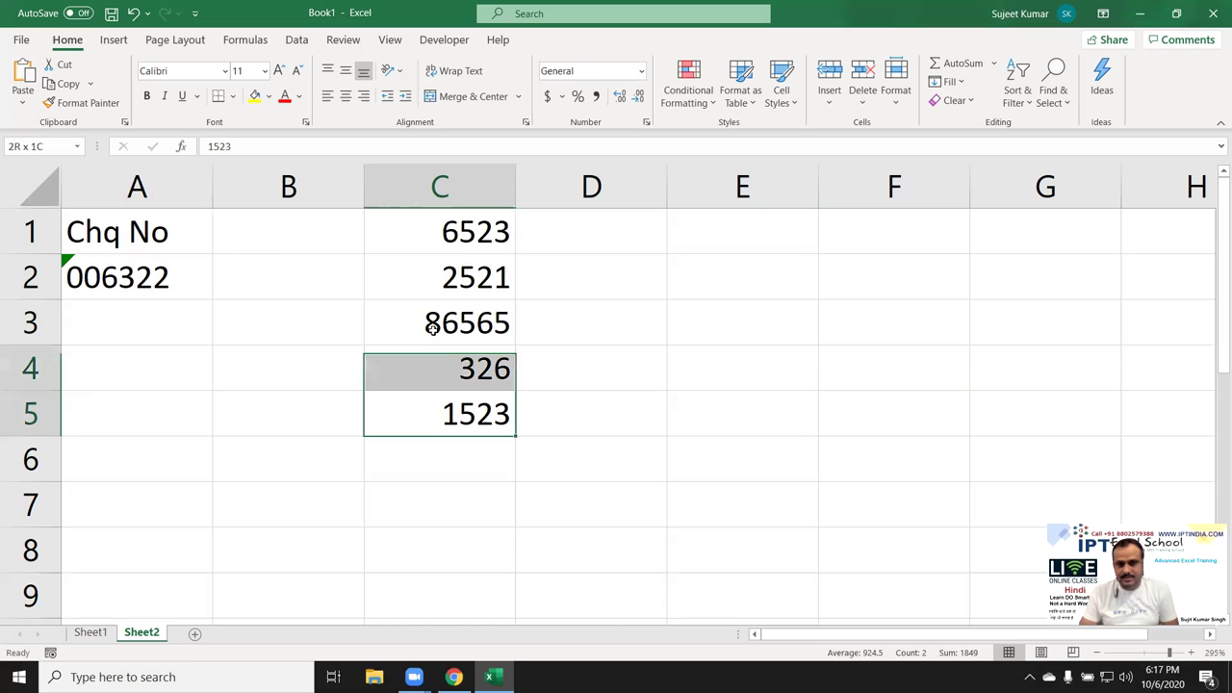
right_click(442, 257)
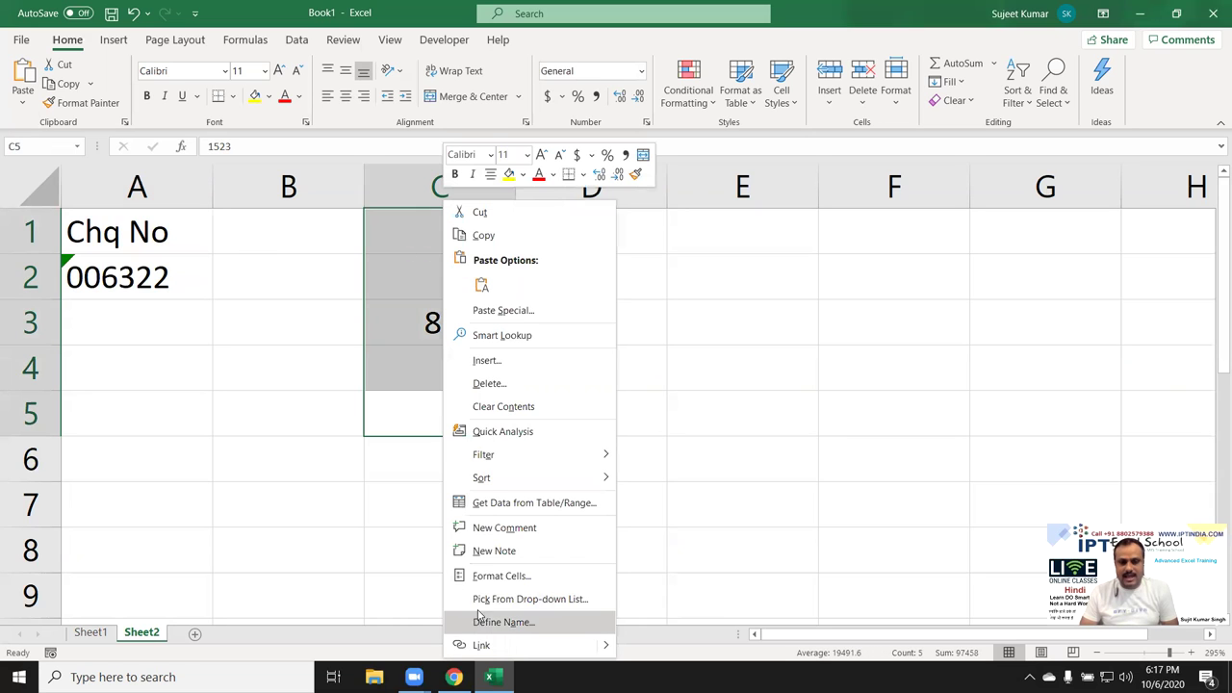
left_click(480, 577)
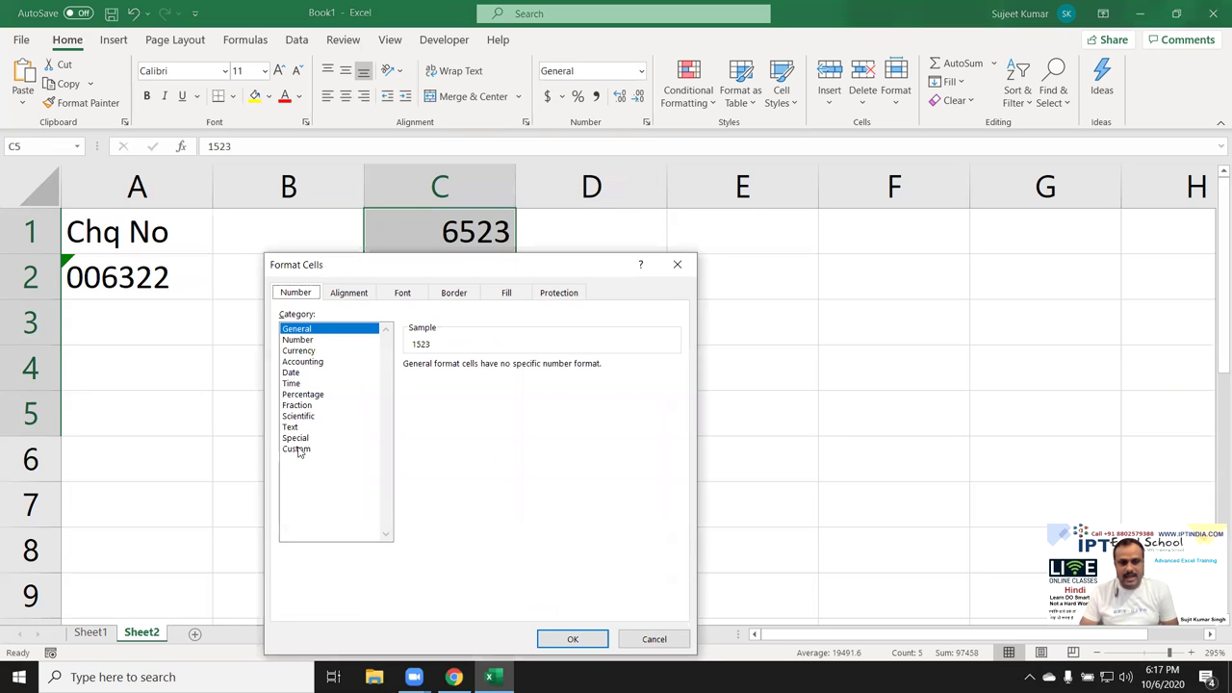
left_click(296, 450)
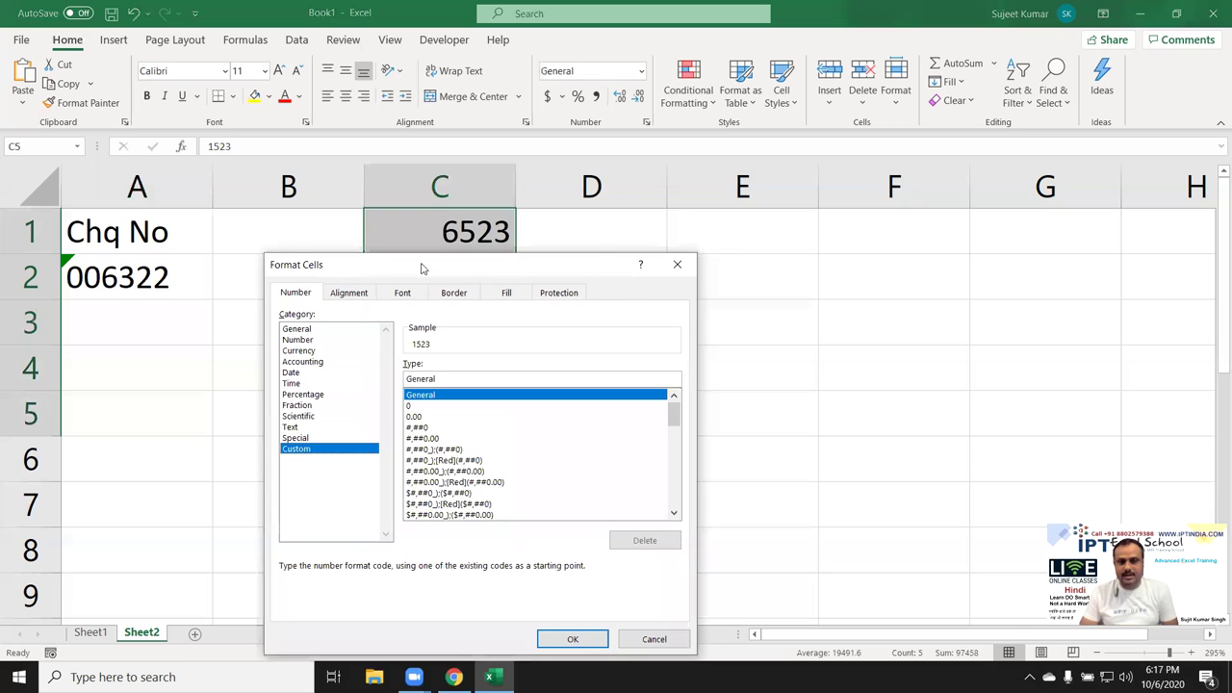
left_click_drag(420, 269, 742, 183)
double_click(763, 279)
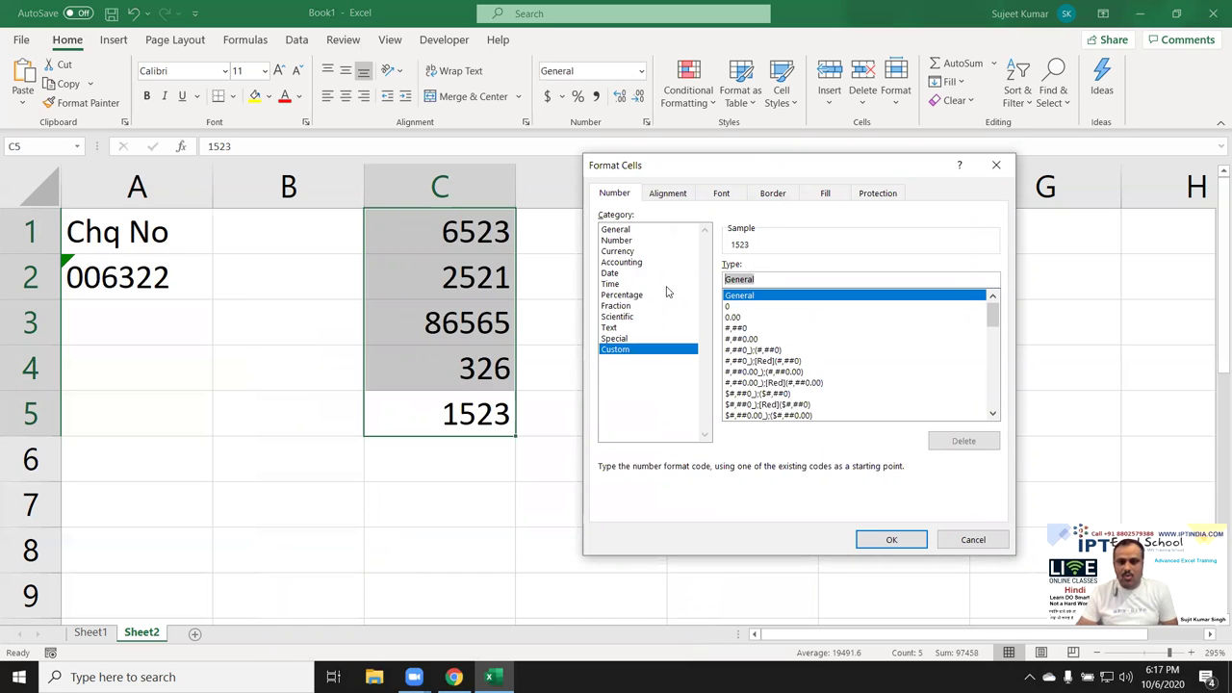
type("000000")
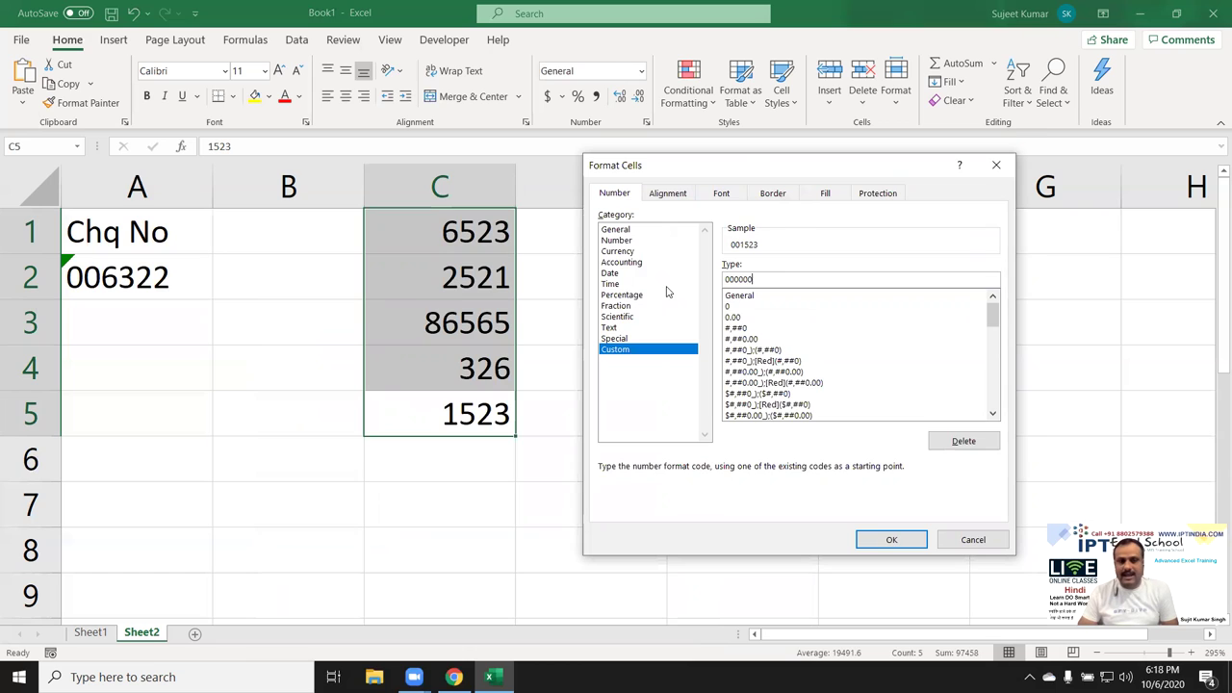
key("Return")
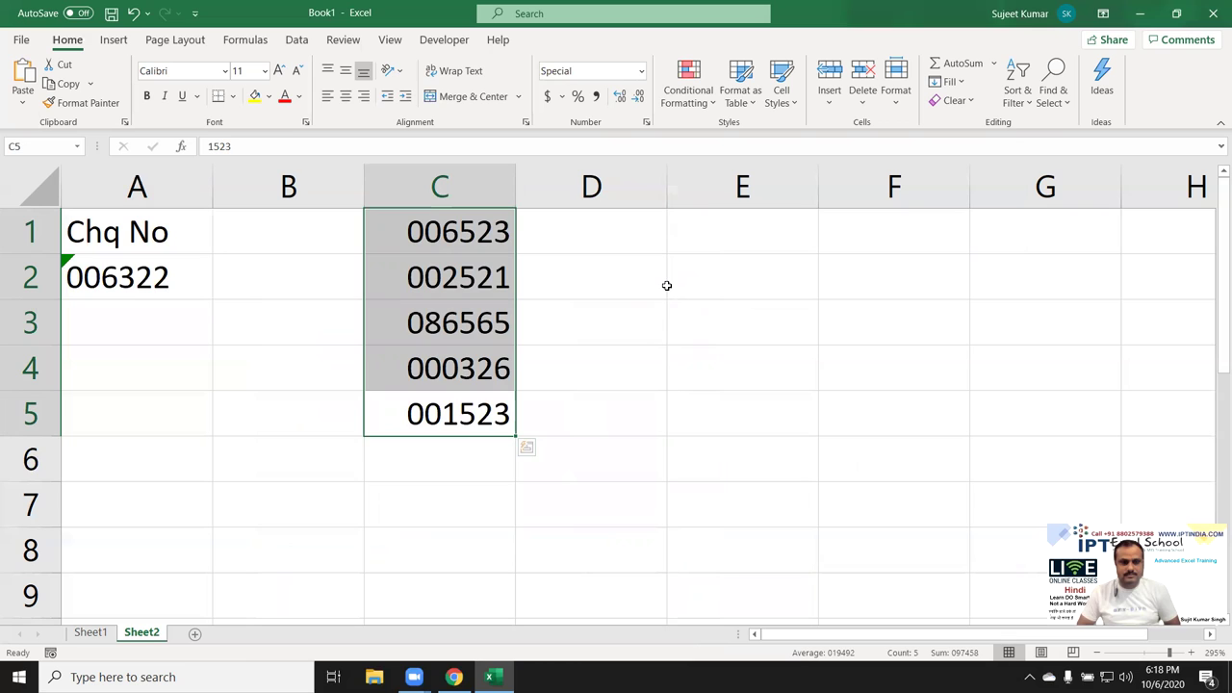
left_click(426, 408)
left_click(429, 367)
left_click(429, 323)
Step: Inspect the column C codes, showing C5 still stores 1523
left_click(422, 279)
left_click(414, 229)
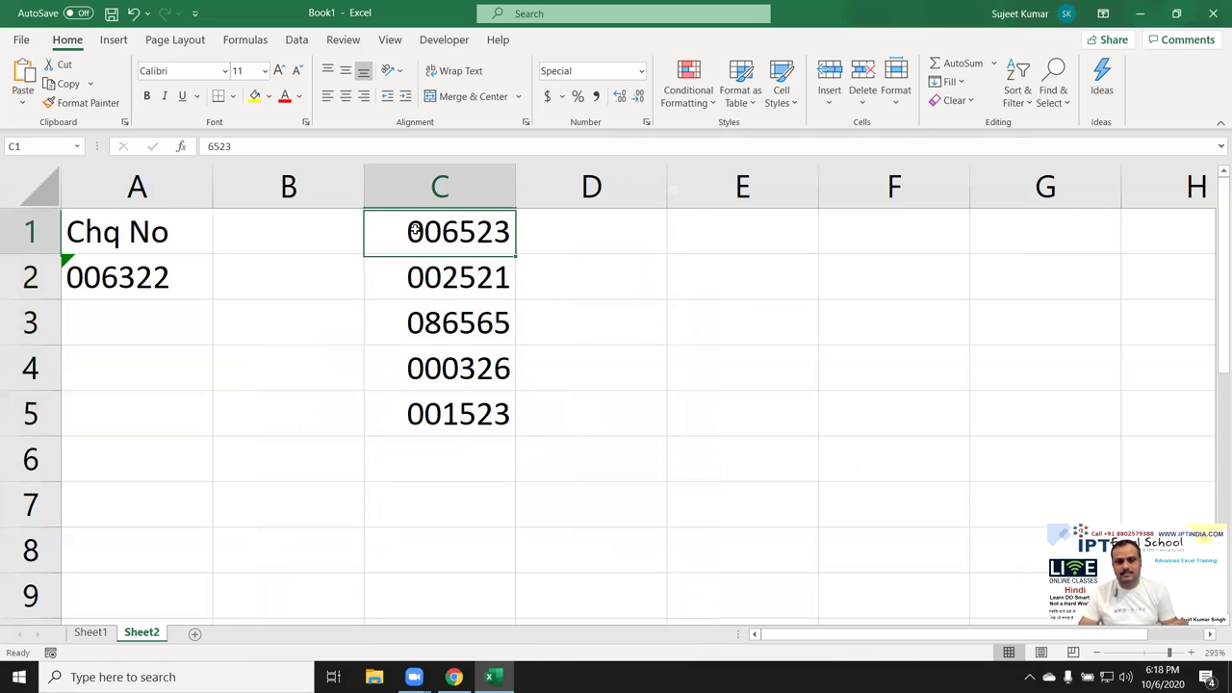
left_click_drag(414, 229, 359, 444)
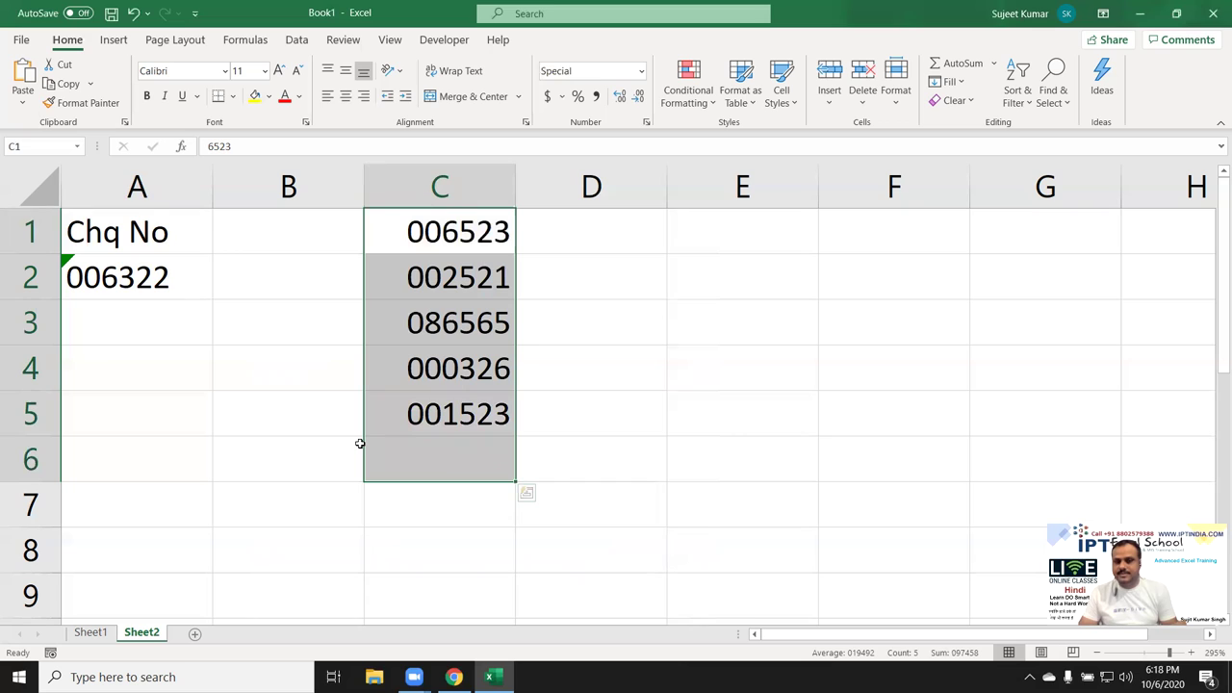
left_click(448, 394)
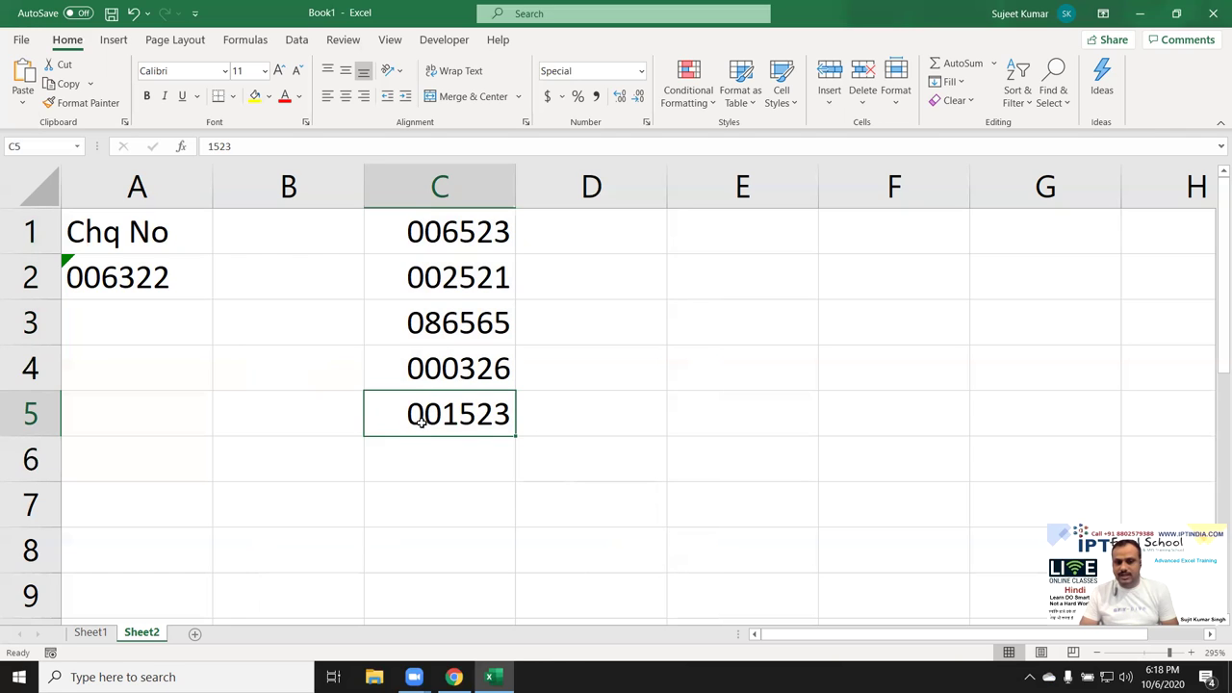
Step: Enter '001523 in E5 as text and ignore its number-stored-as-text warning
left_click(781, 405)
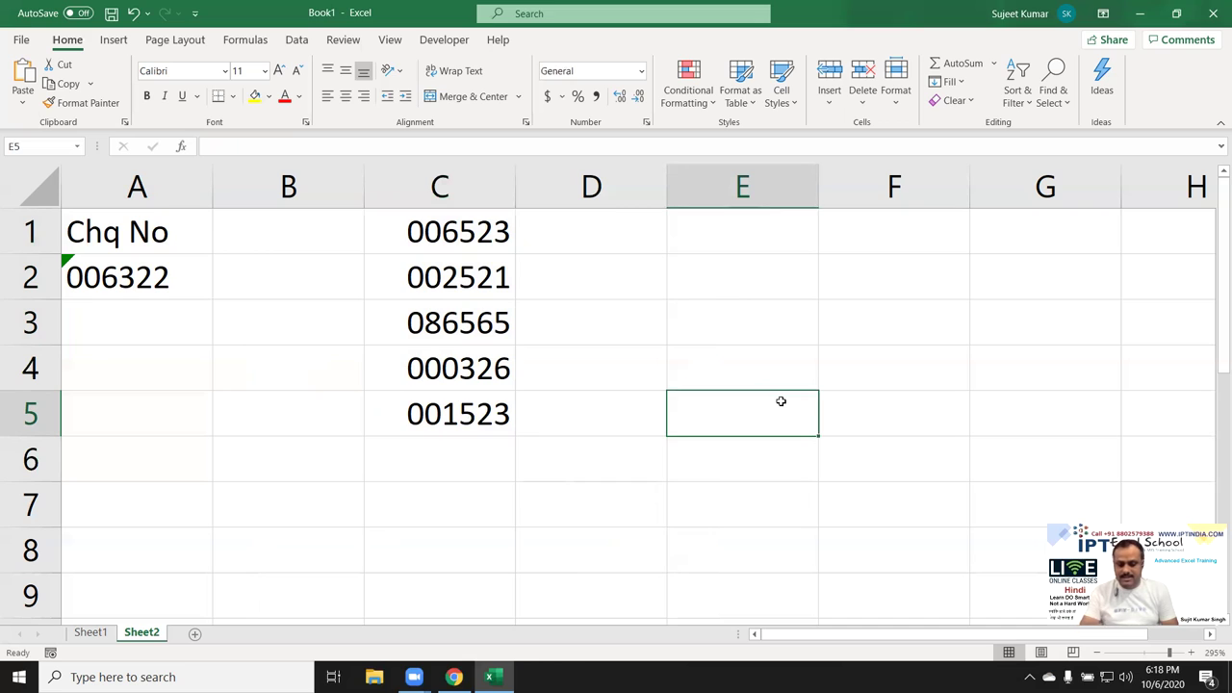
type("'001523")
key("Return")
left_click(716, 424)
left_click(648, 399)
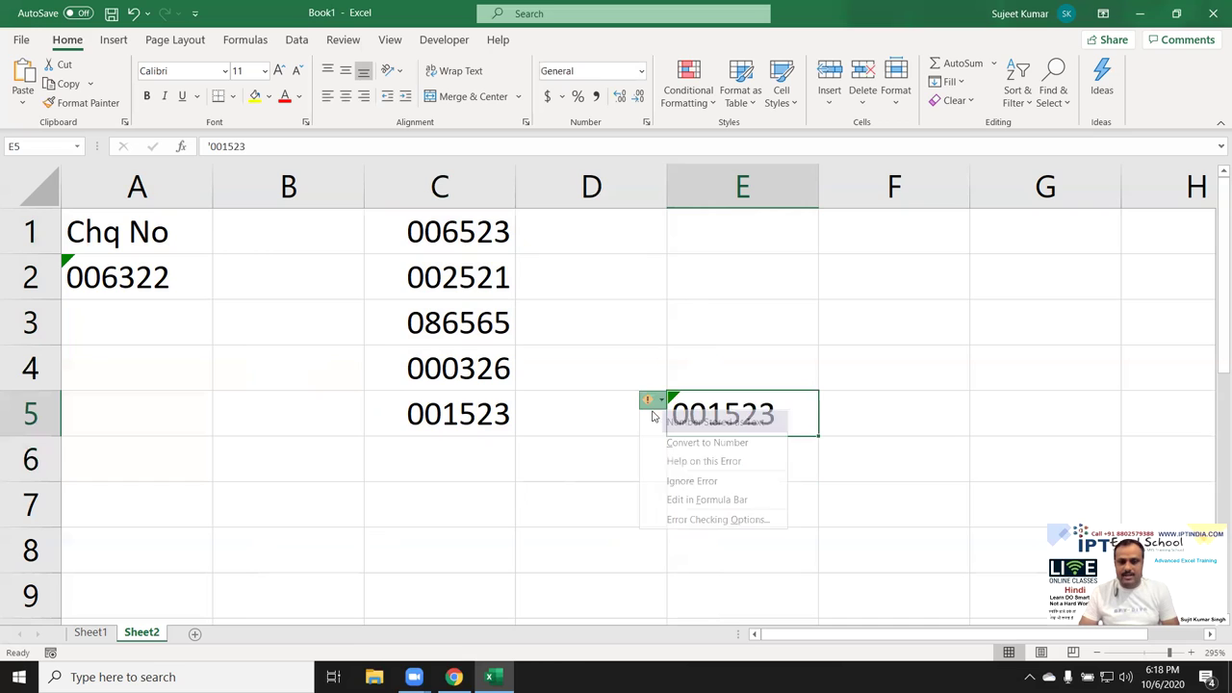
left_click(688, 486)
left_click(536, 526)
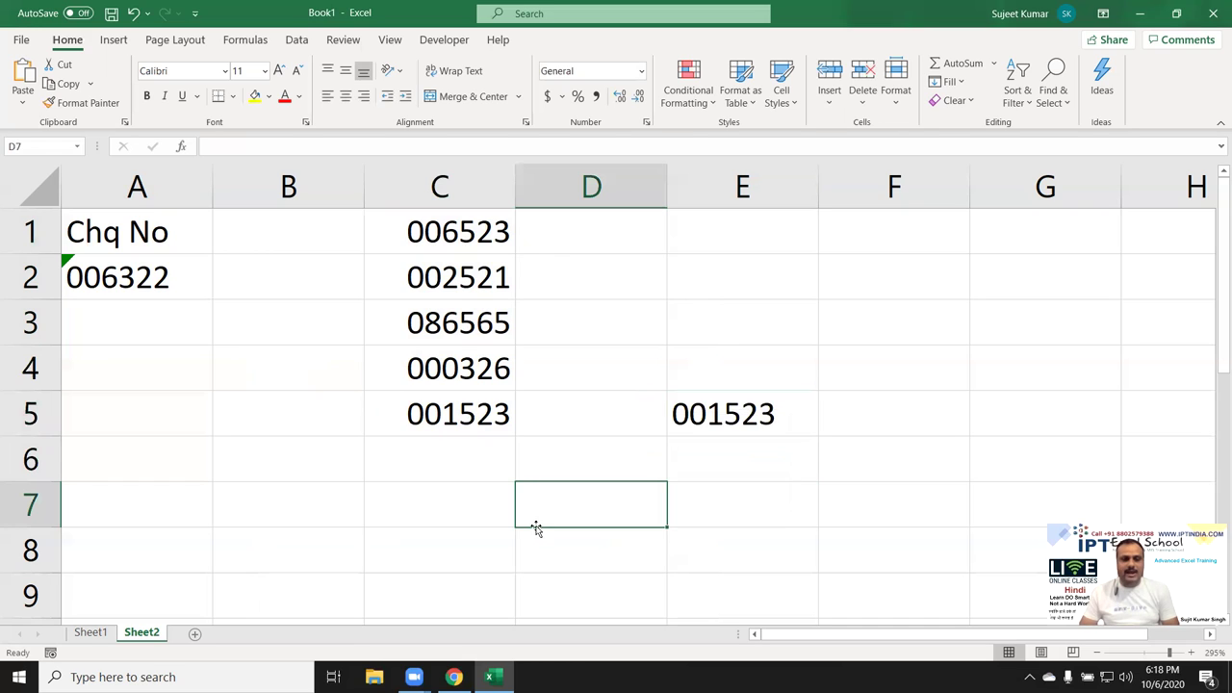
left_click(575, 453)
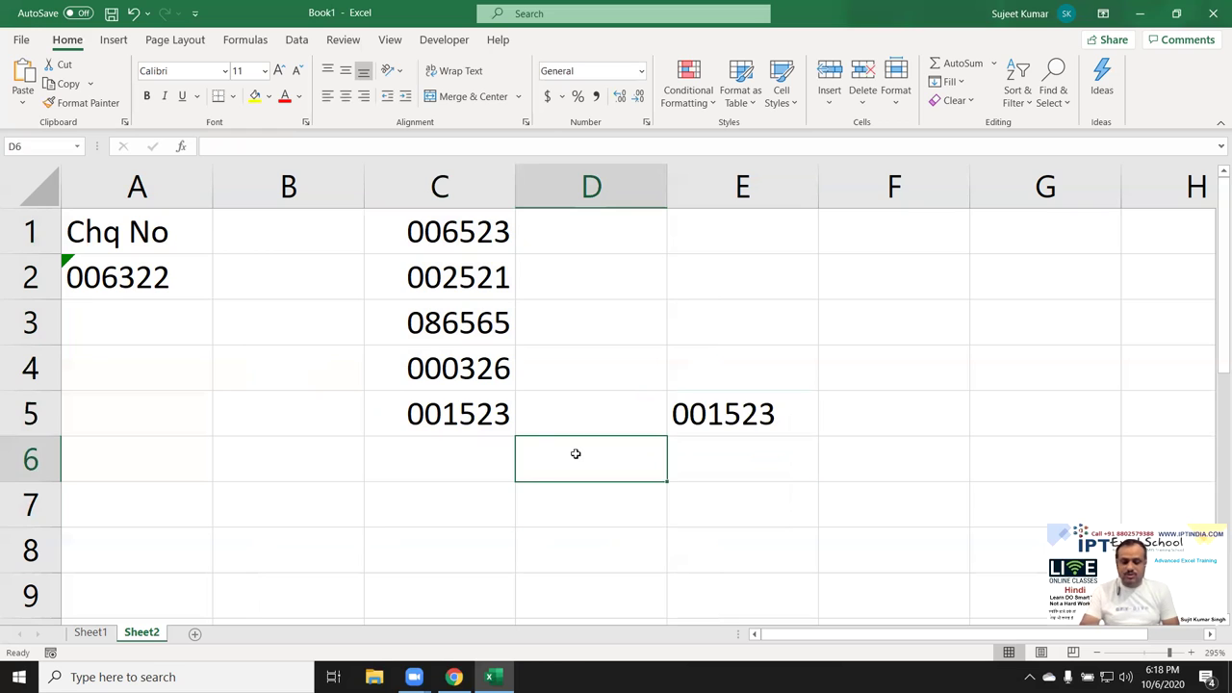
type("=")
left_click(465, 416)
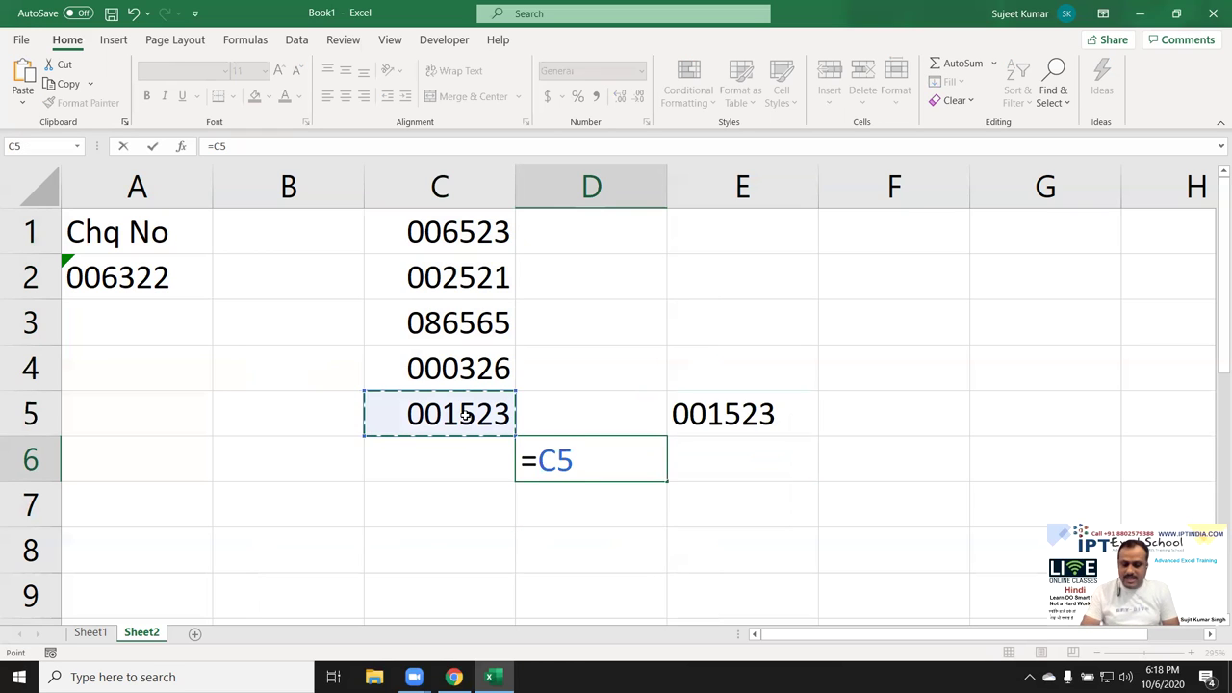
type("=")
left_click(751, 409)
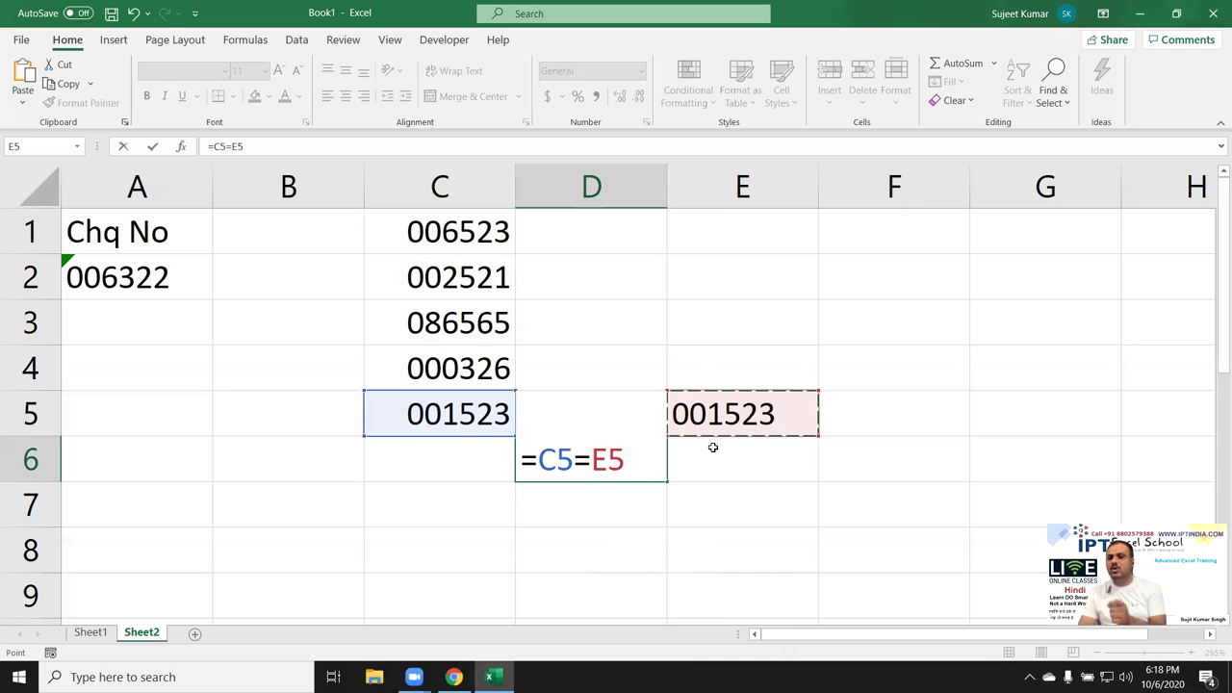
key("Return")
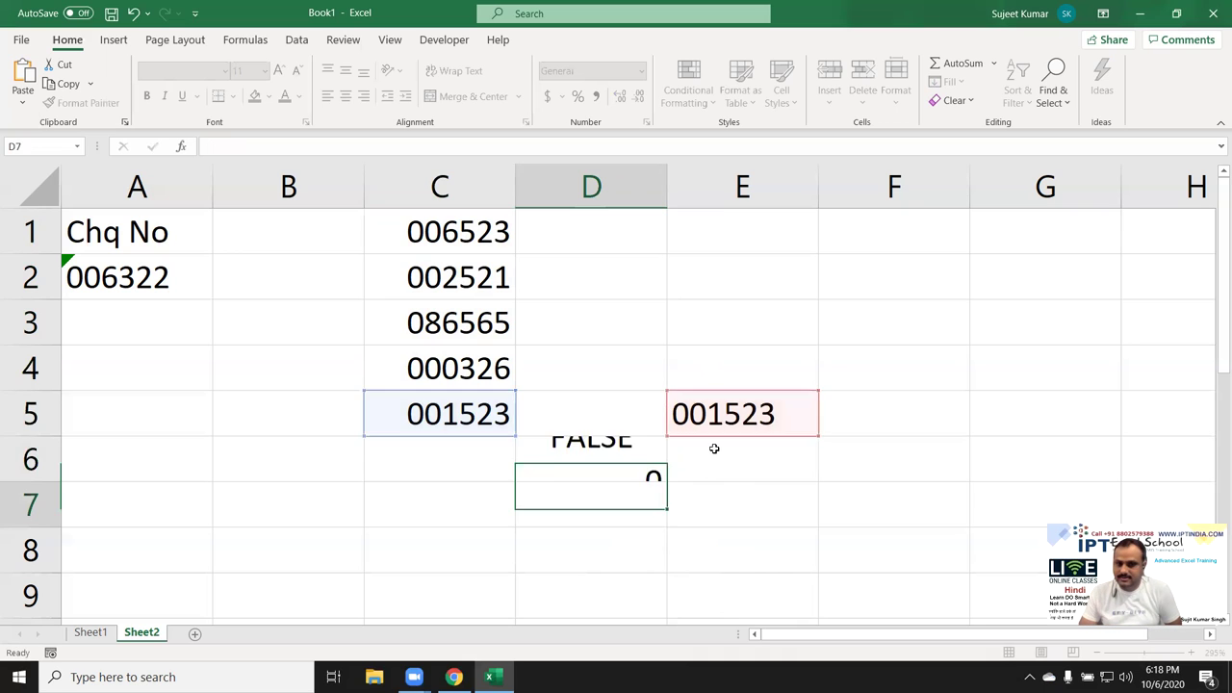
left_click(612, 460)
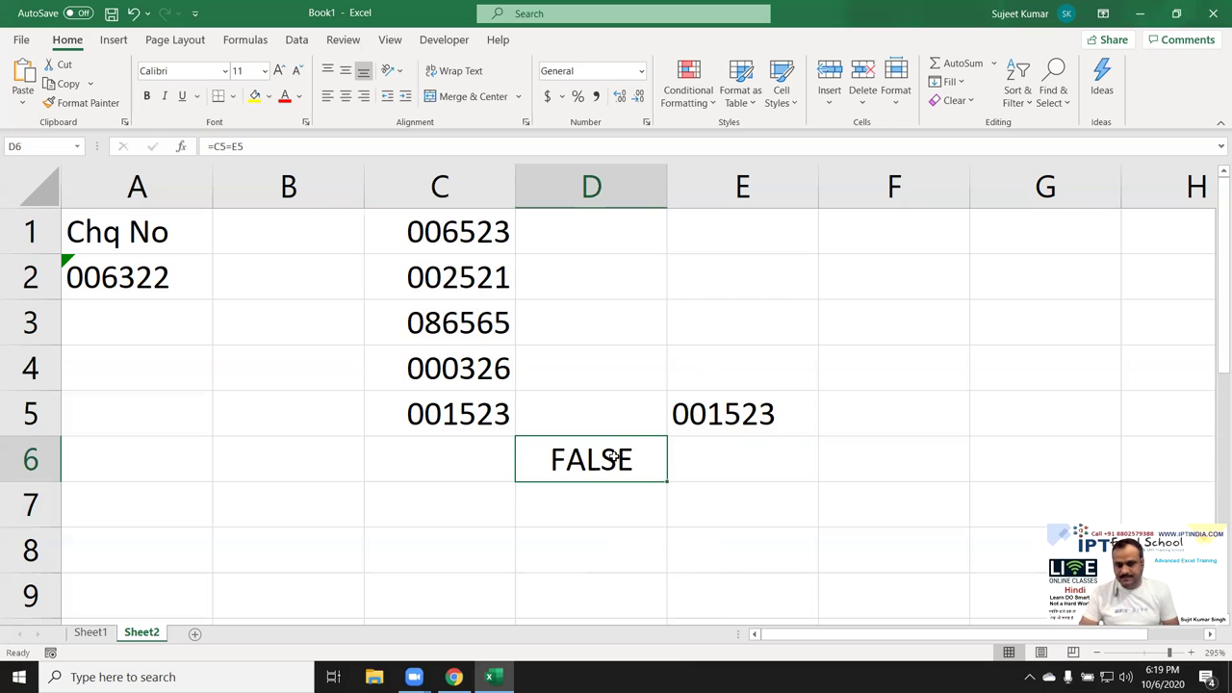
key("Delete")
Step: Enter =TEXT(C5,"000000") in D5 to show 001523 as text
key("Left")
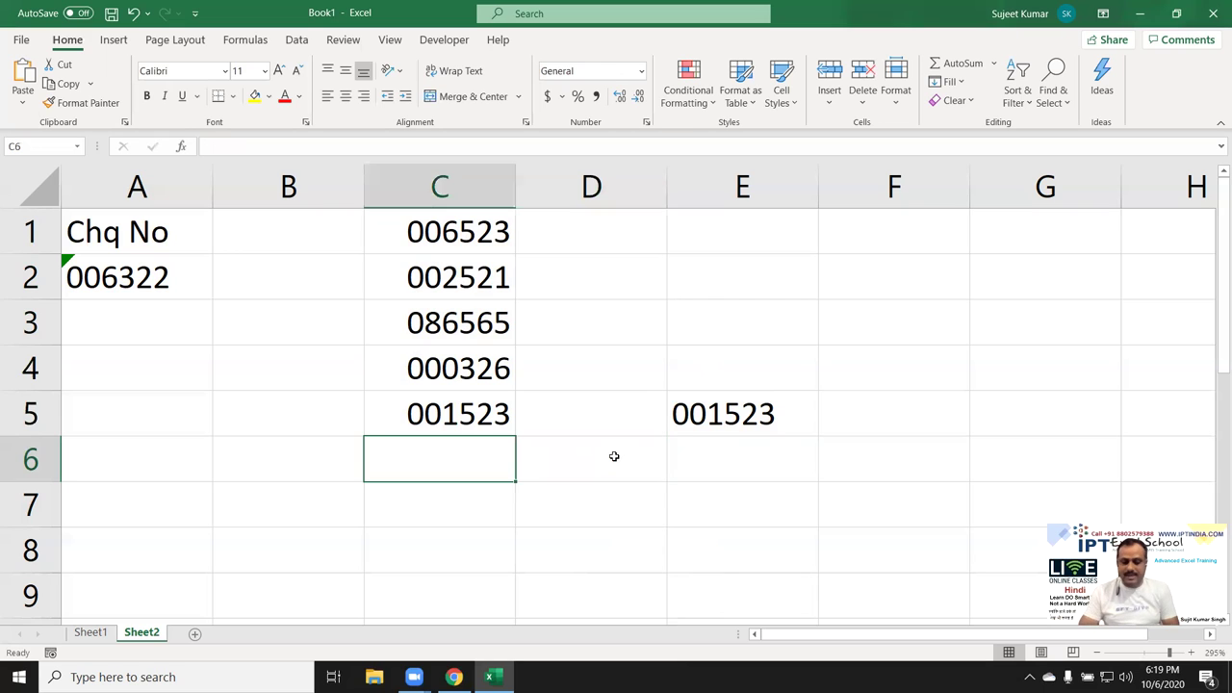
type("=te")
key("Escape")
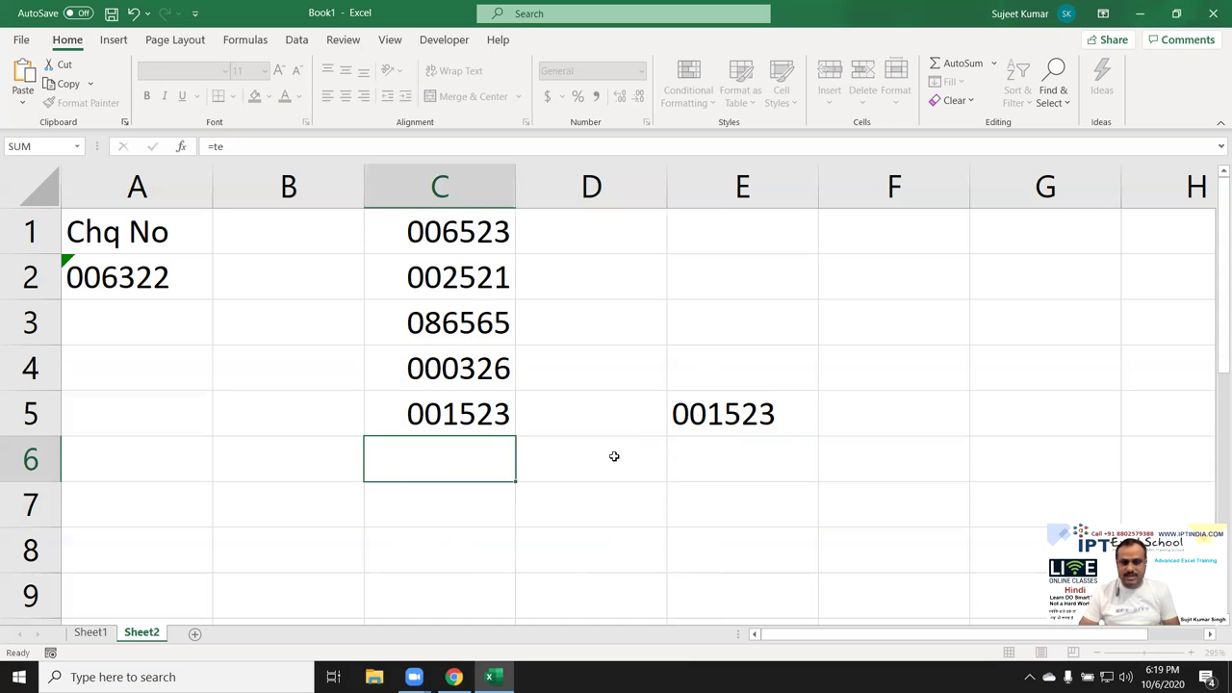
key("Up")
key("Right")
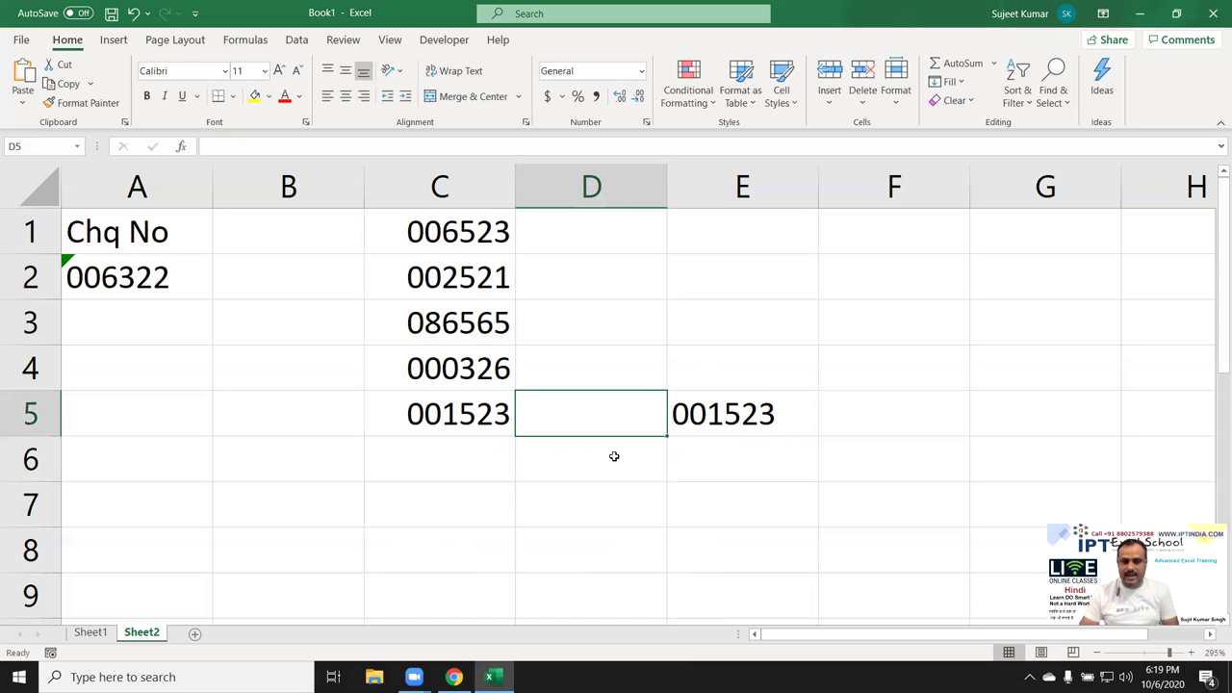
type("=te")
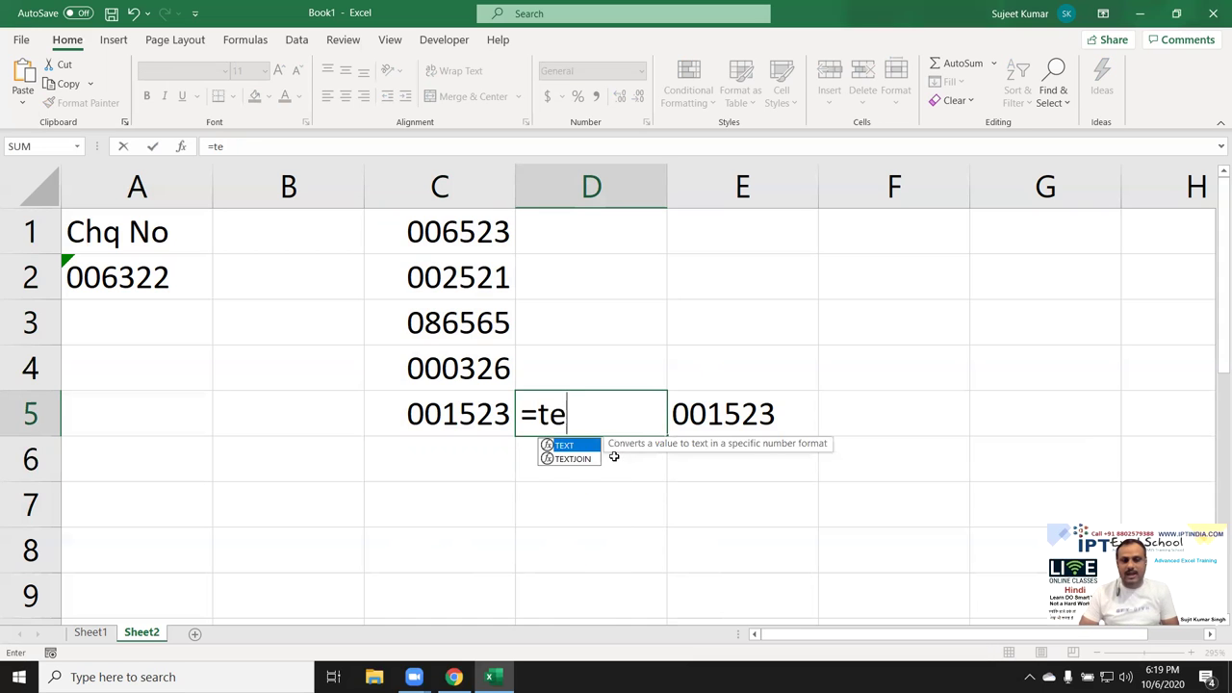
key("Tab")
key("Left")
type(",")
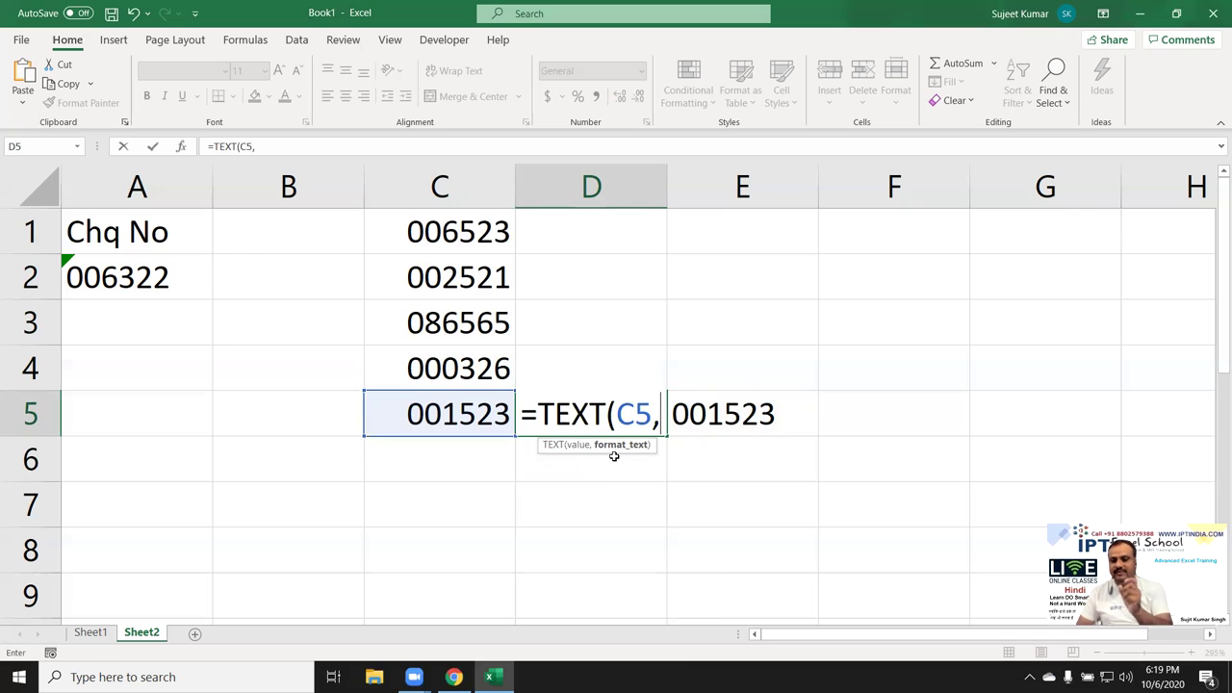
type("\"")
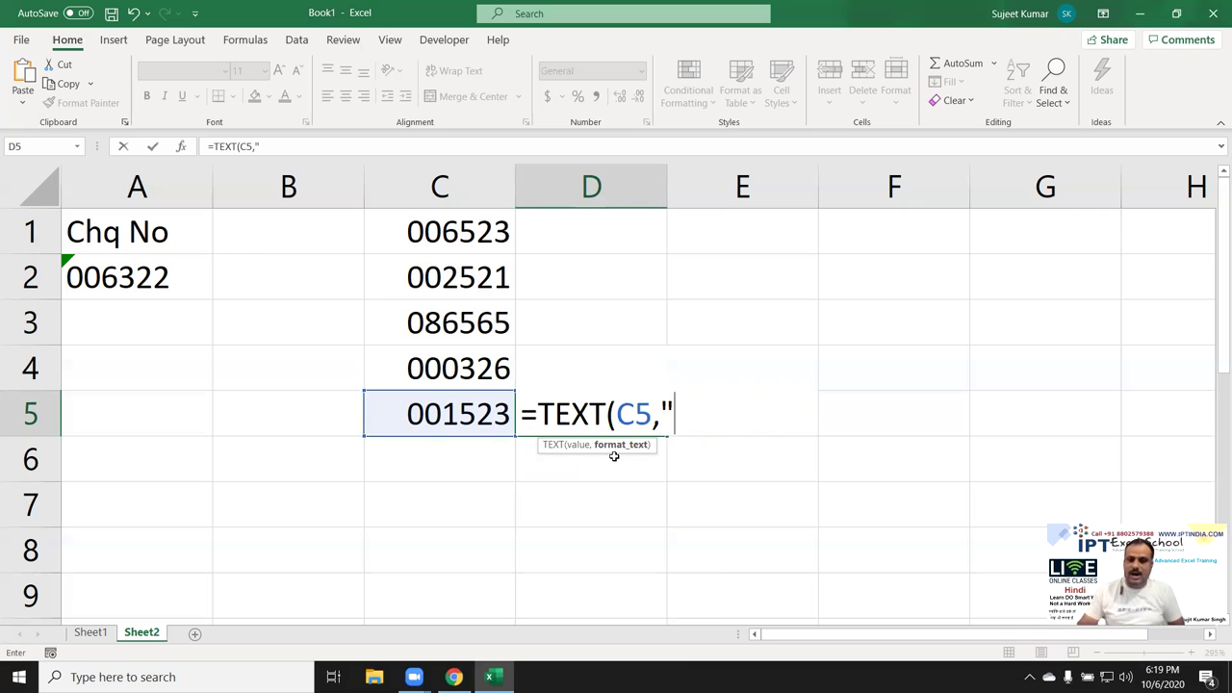
type("00")
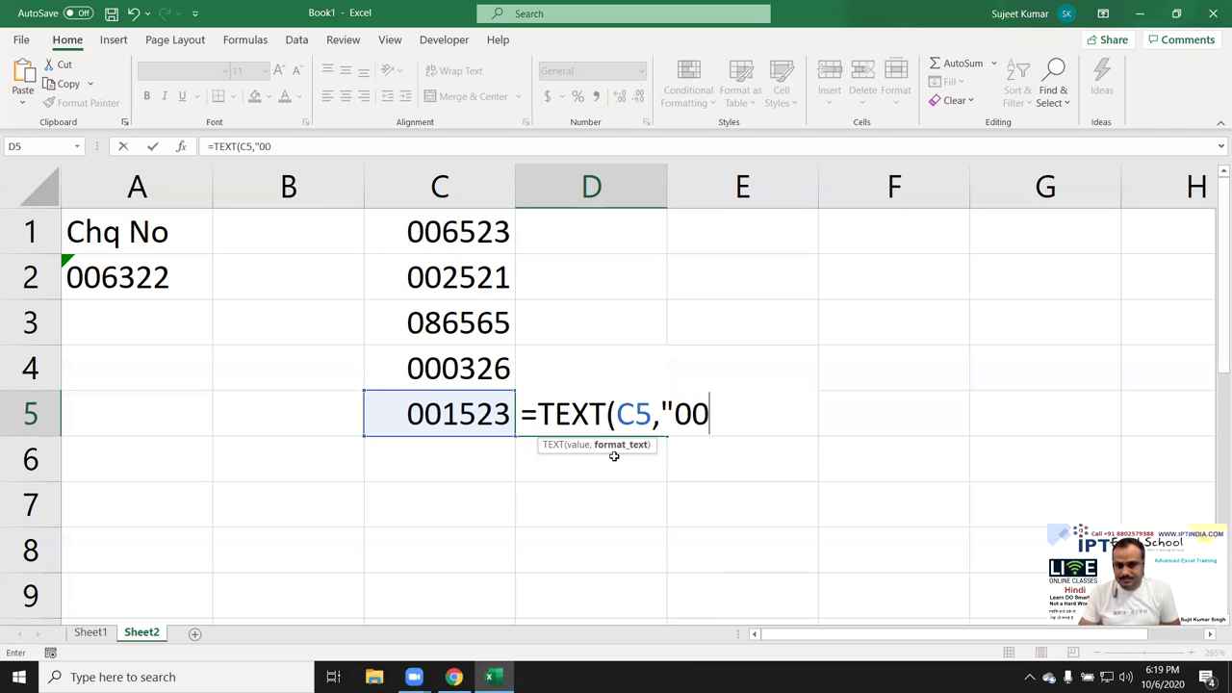
type("0000")
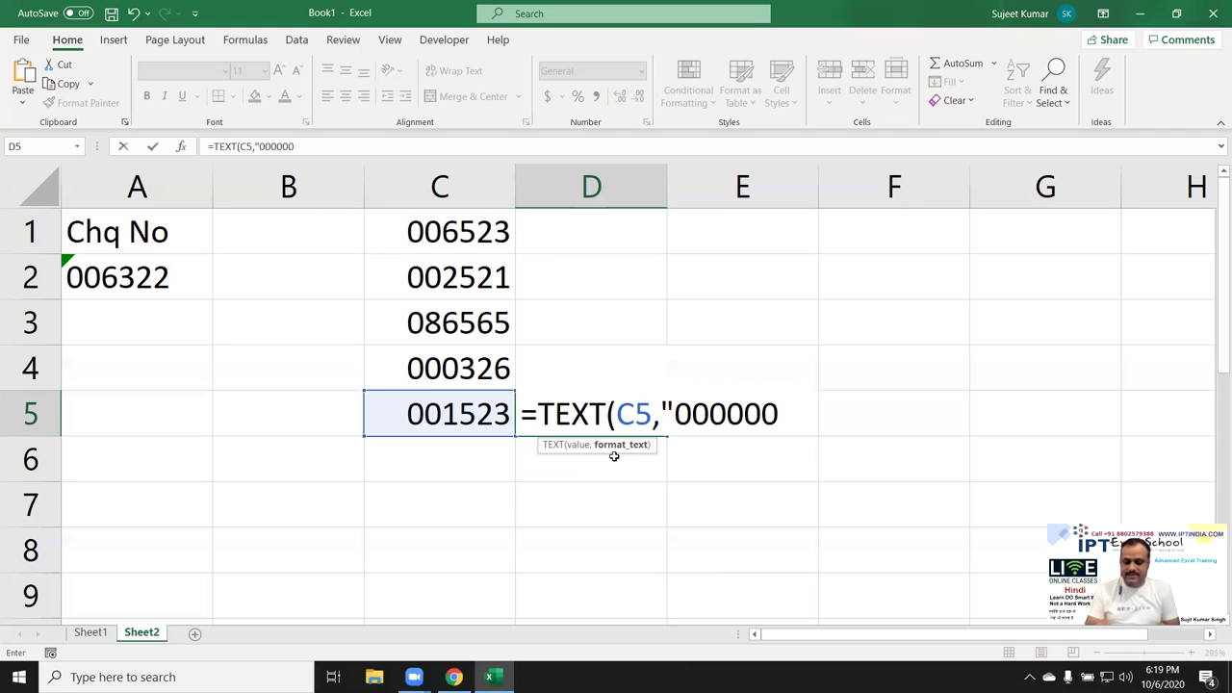
type("\")")
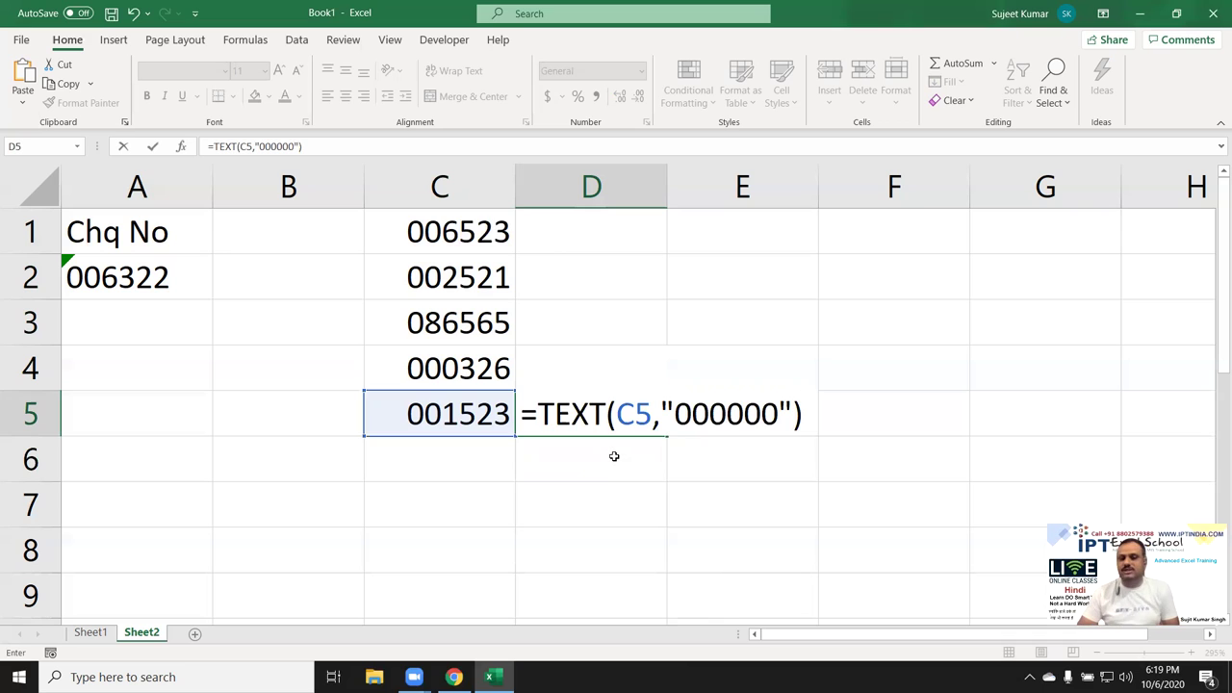
key("Return")
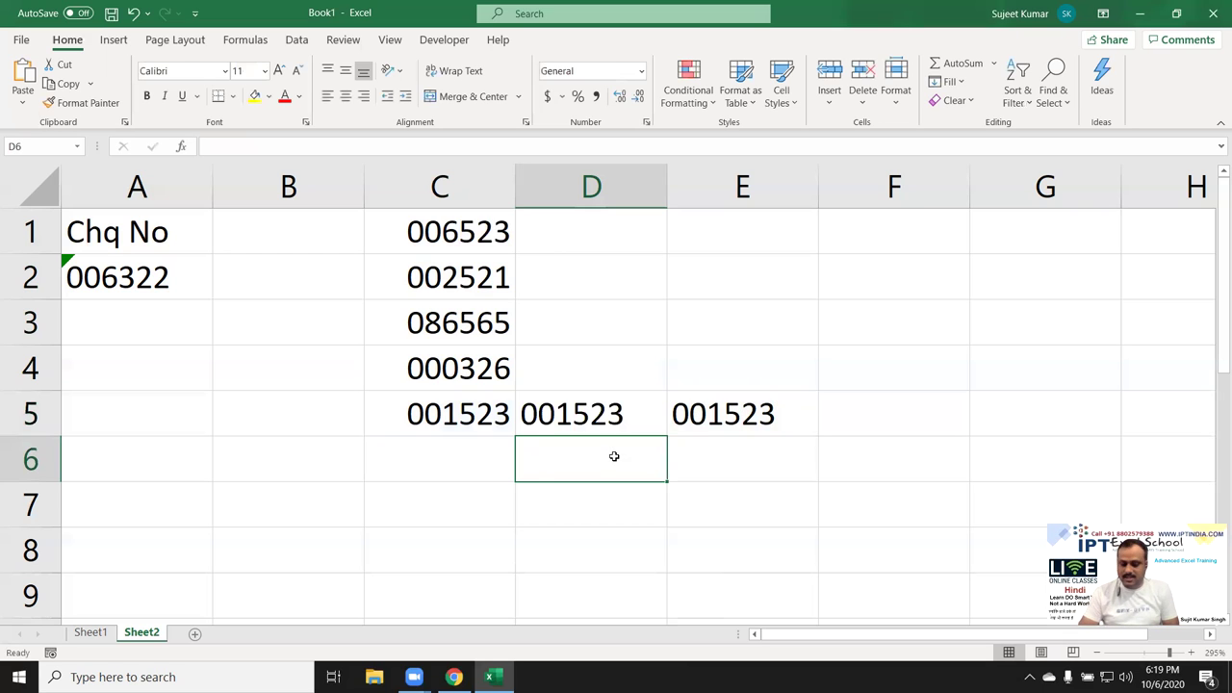
Step: Enter =D5=E5 in D6 to confirm the two codes match with TRUE
type("=")
key("Up")
type("=")
key("Right")
key("Up")
key("Return")
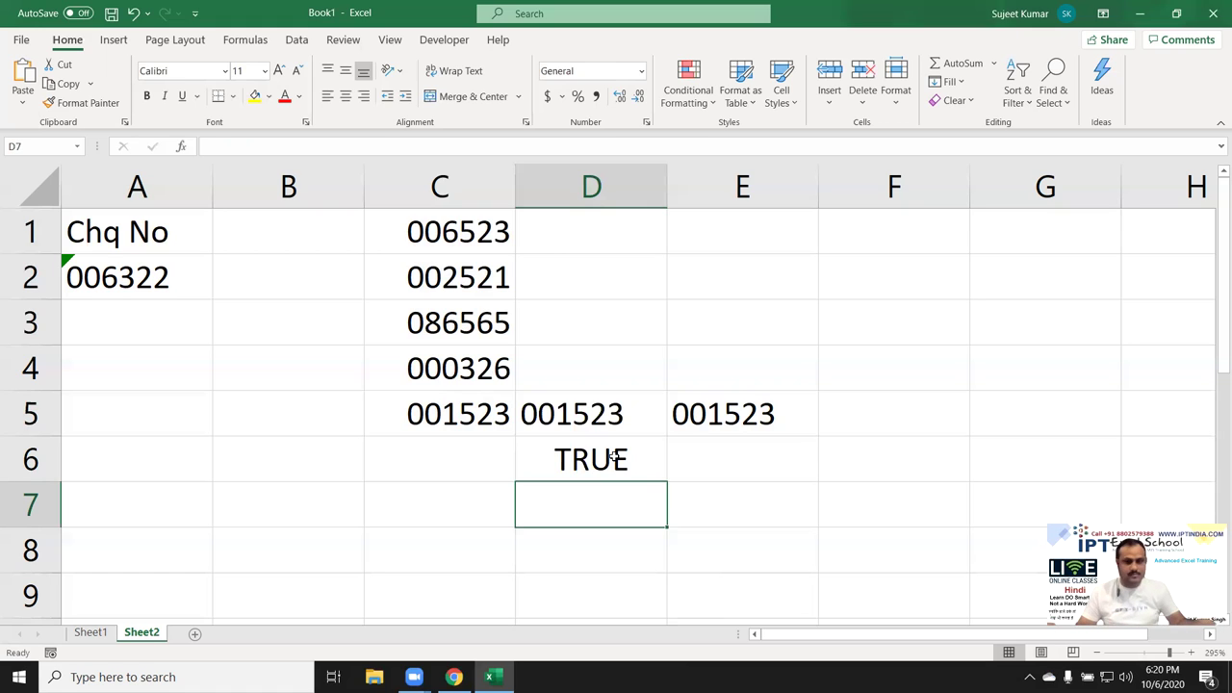
Step: Review the D6 comparison formula and the D5 and E5 cells it compares
left_click(614, 458)
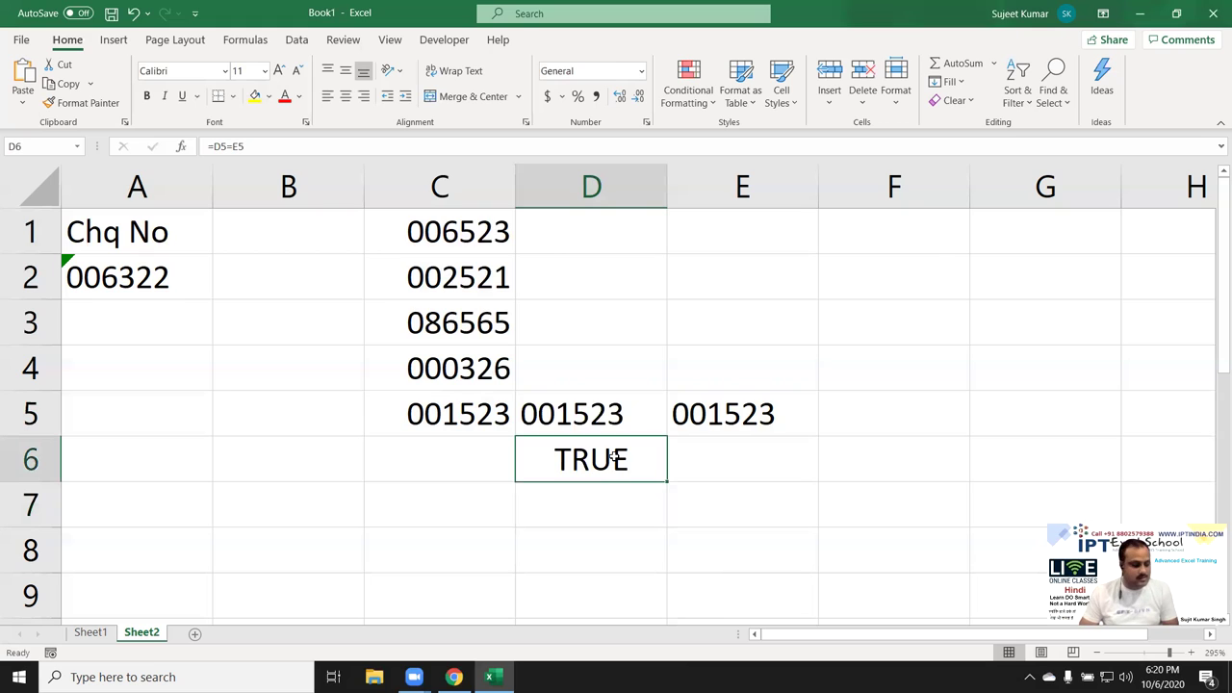
left_click(707, 462)
left_click(627, 462)
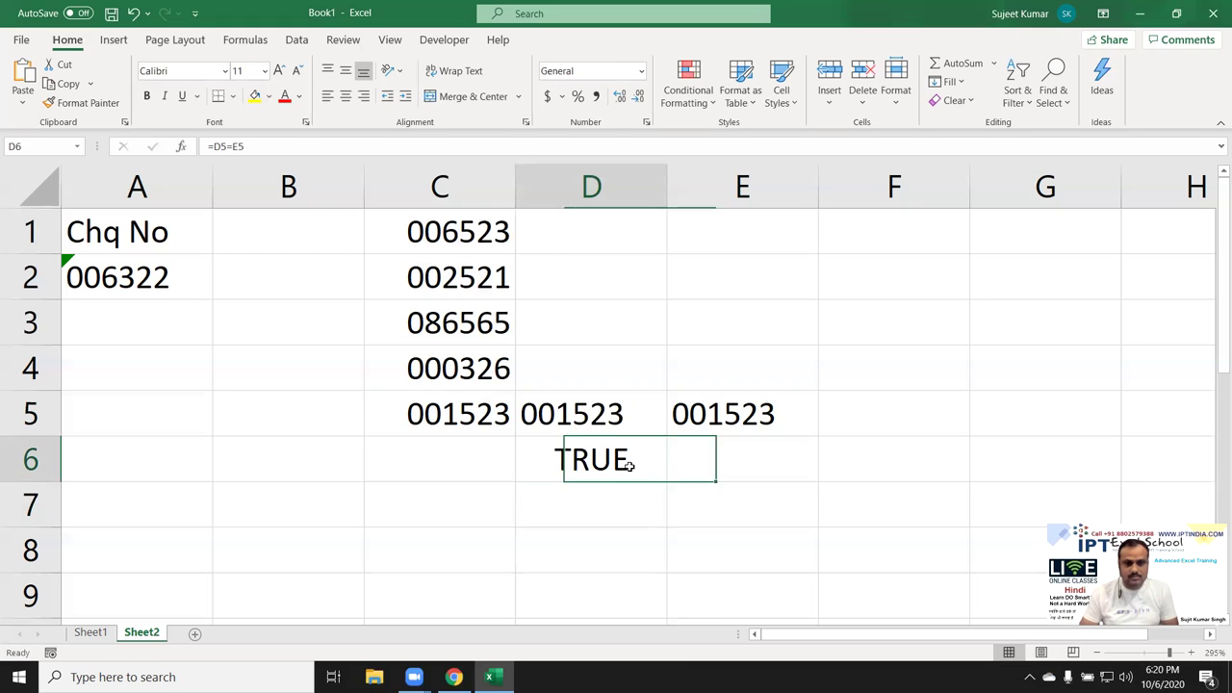
left_click(614, 421)
key("Right")
left_click(634, 460)
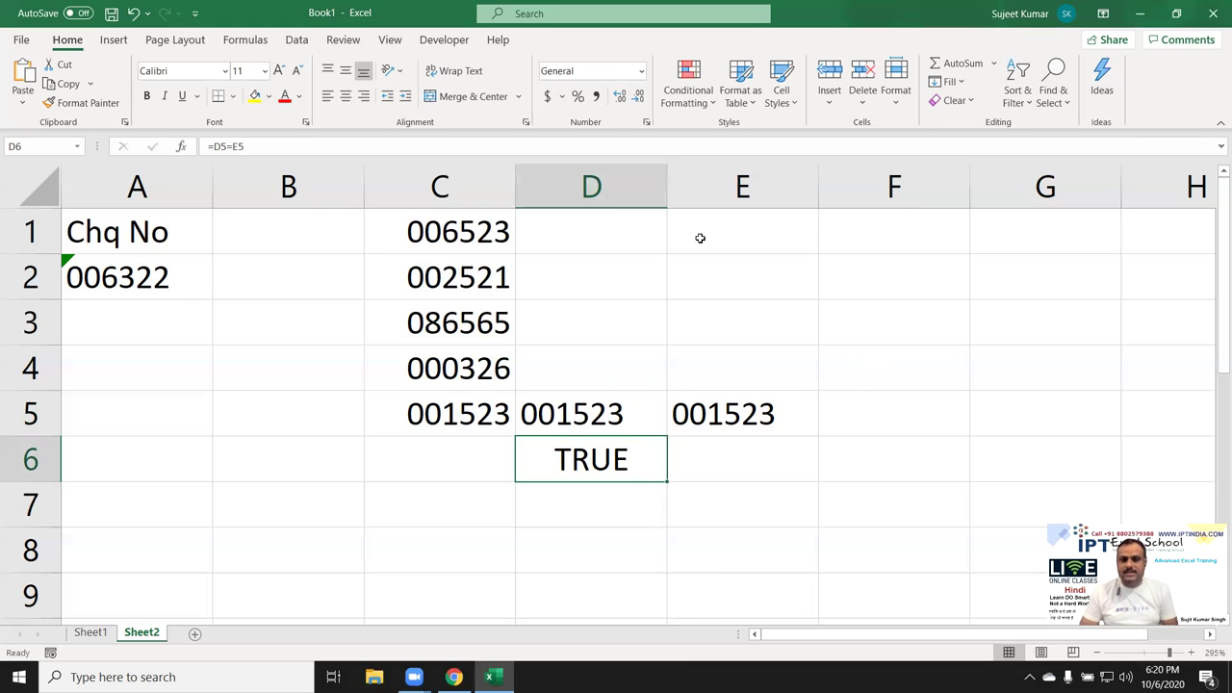
Step: Clear the entries in column E, including the E5 text code
left_click_drag(560, 234, 577, 278)
left_click_drag(729, 242, 764, 421)
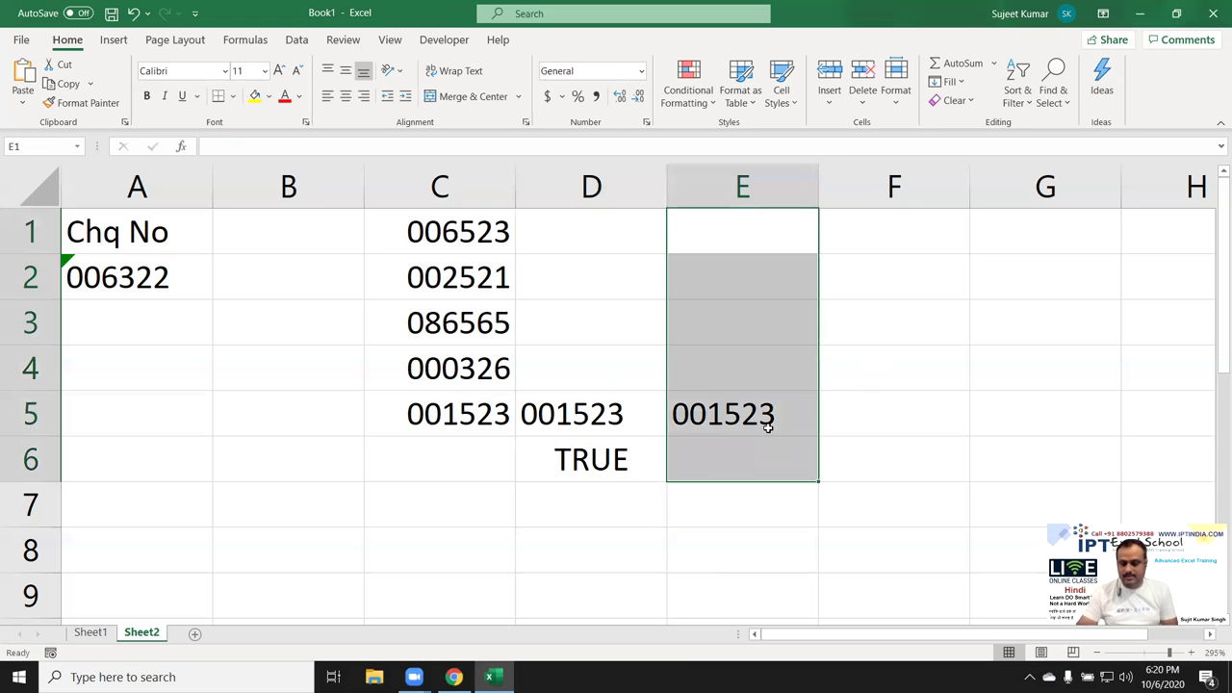
key("Delete")
Step: Add the heading Mobile in E1 and a mobile number with +91 in E2
left_click(751, 229)
type("Mobile")
key("Return")
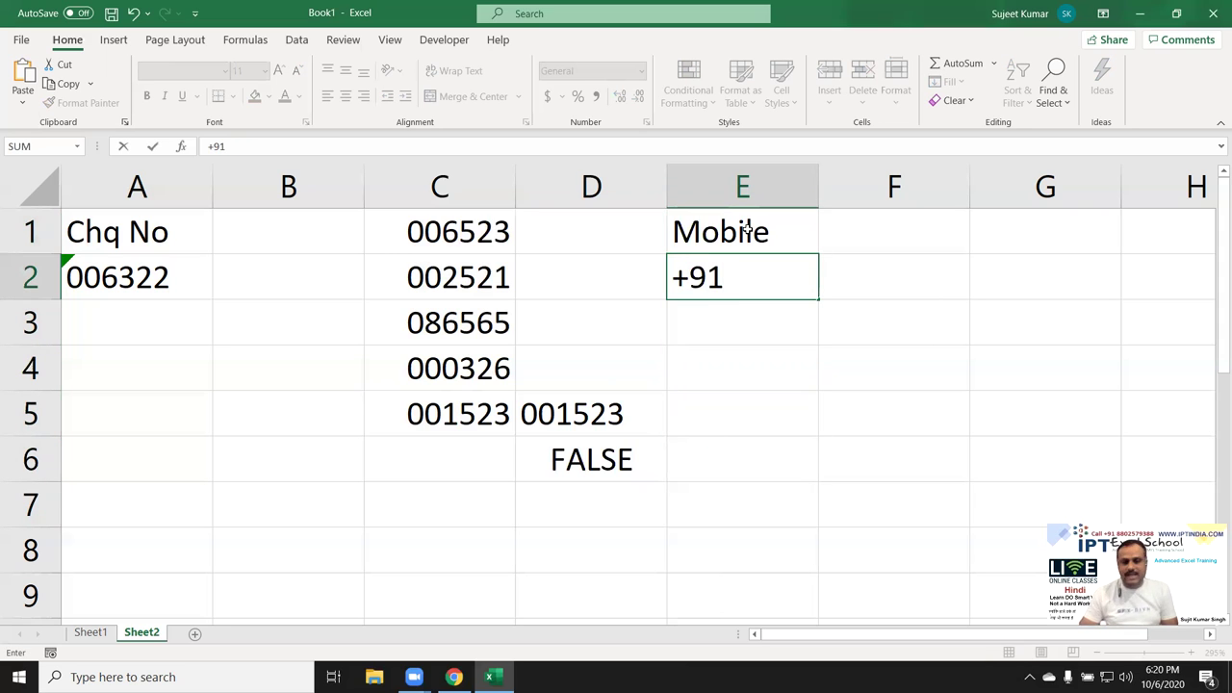
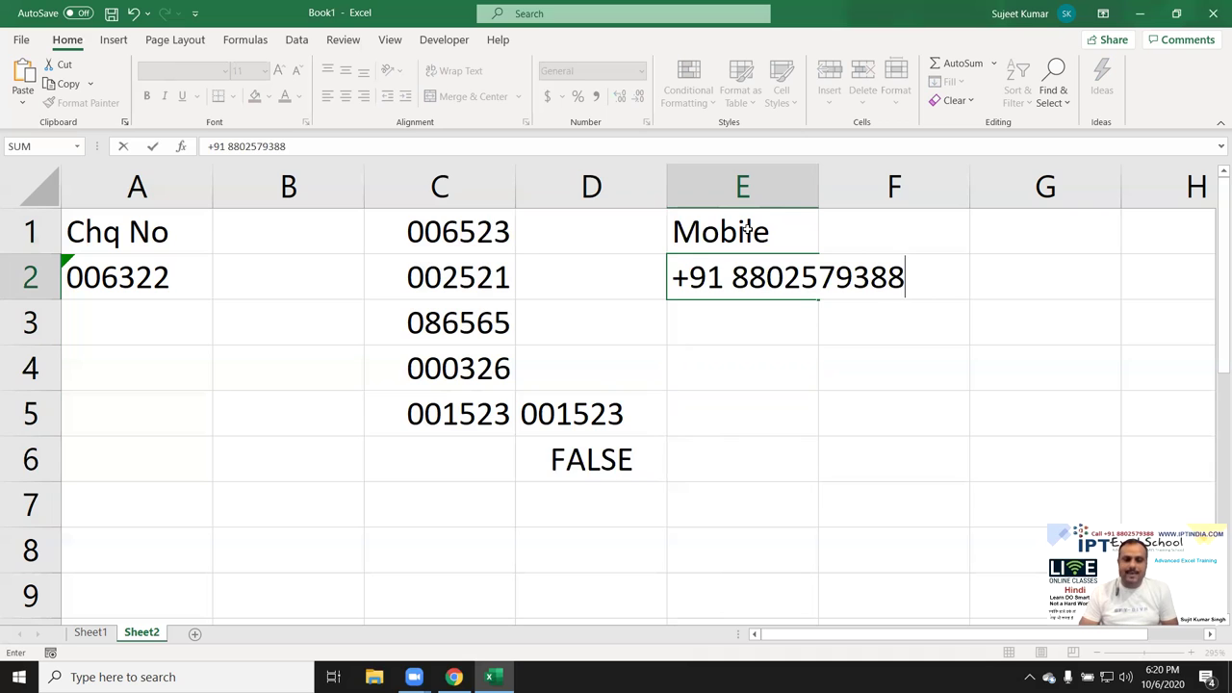
key("Return")
key("Return")
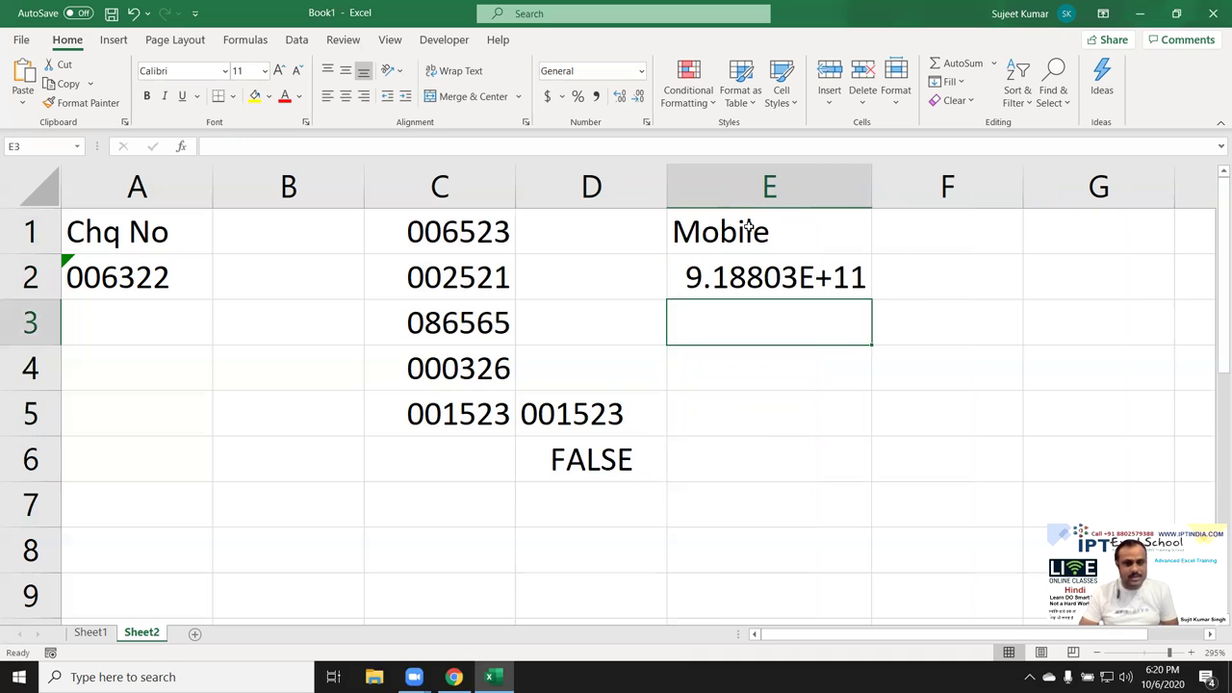
Step: Replace E2's scientific-notation value with the mobile number typed without the country code
key("Up")
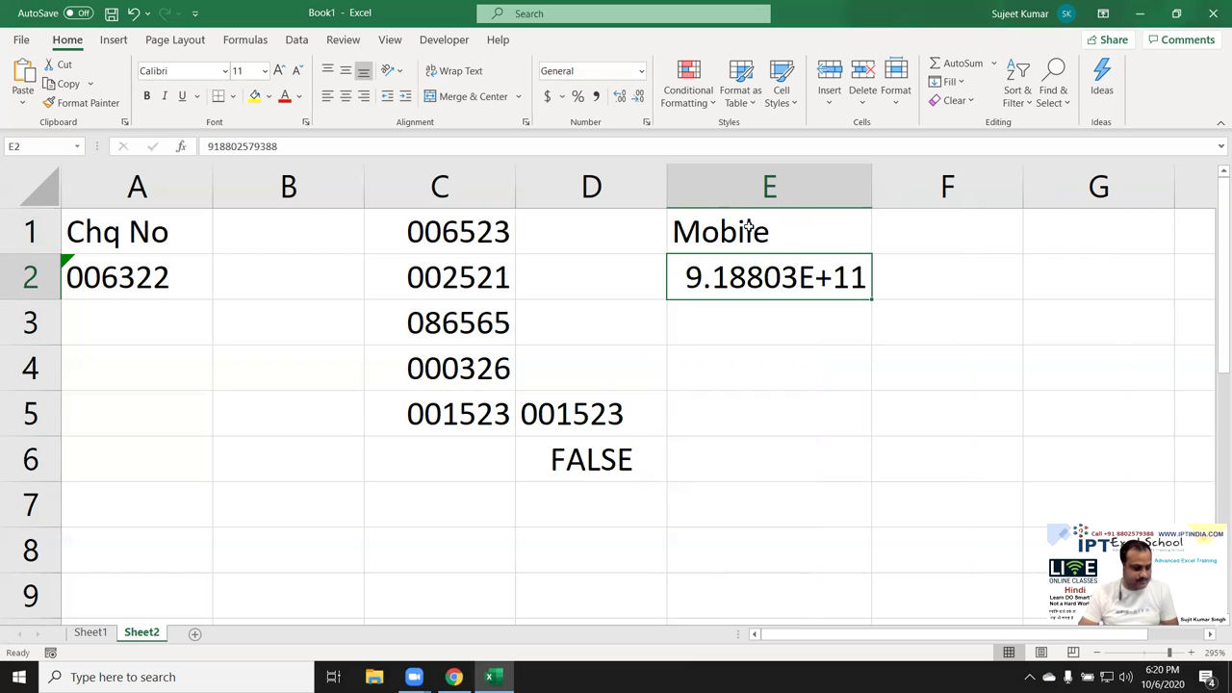
key("Delete")
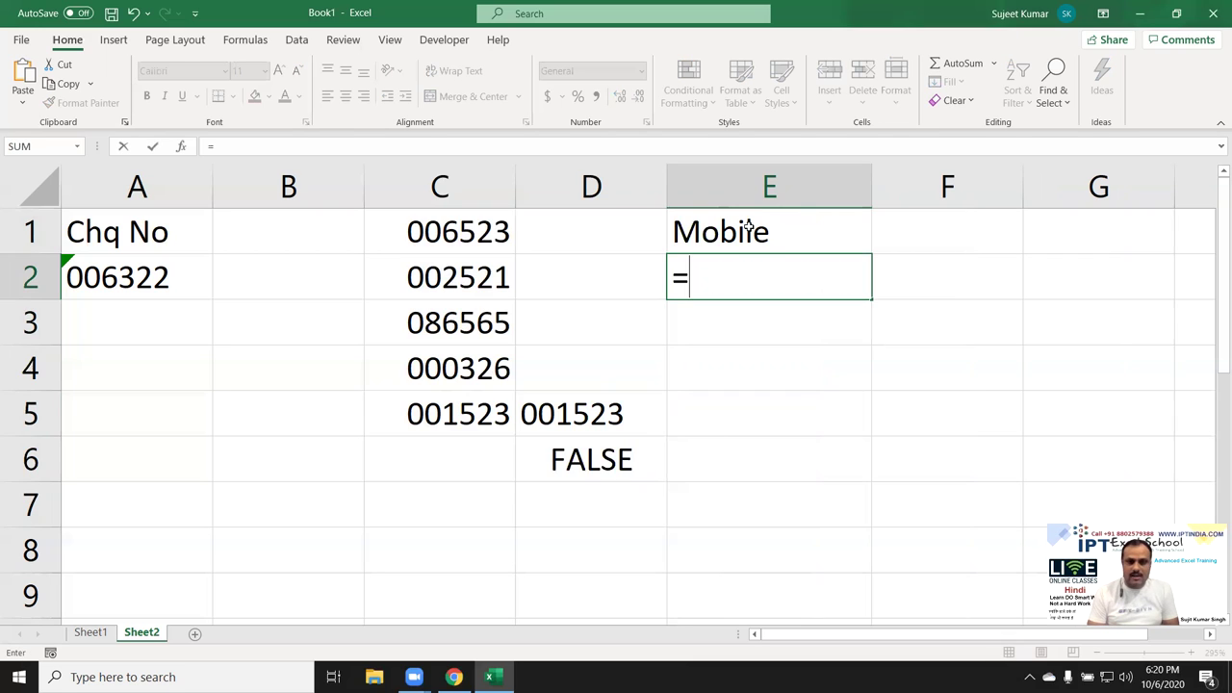
key("BackSpace")
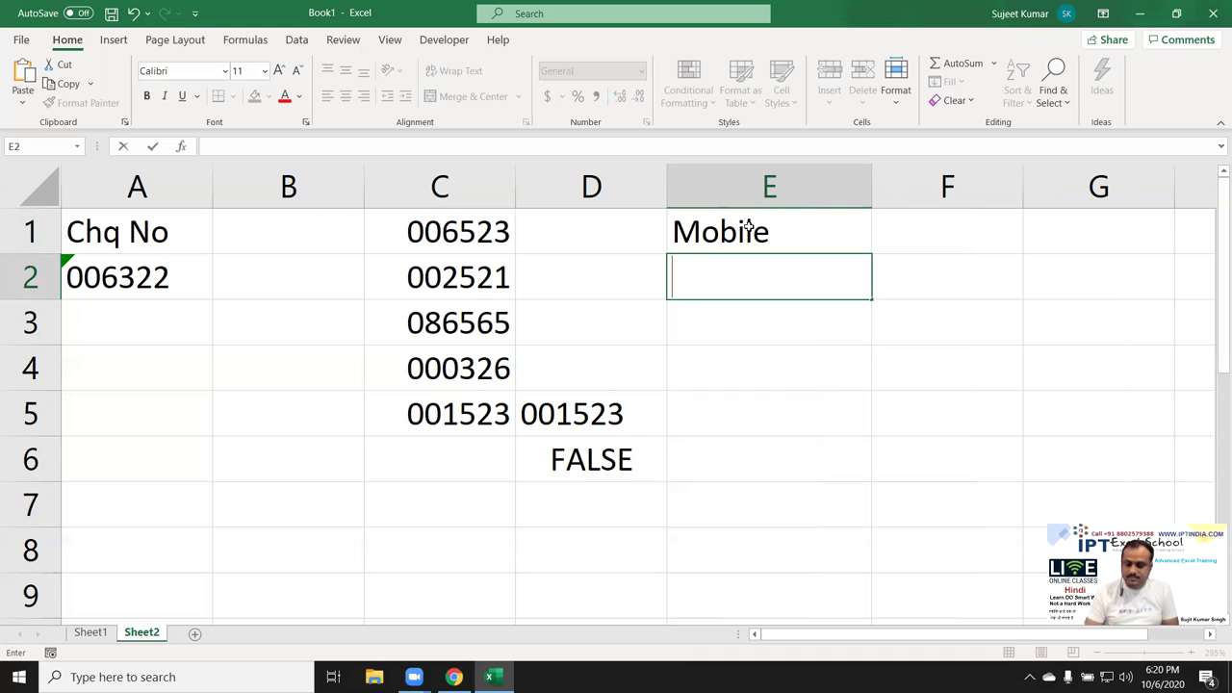
key("Return")
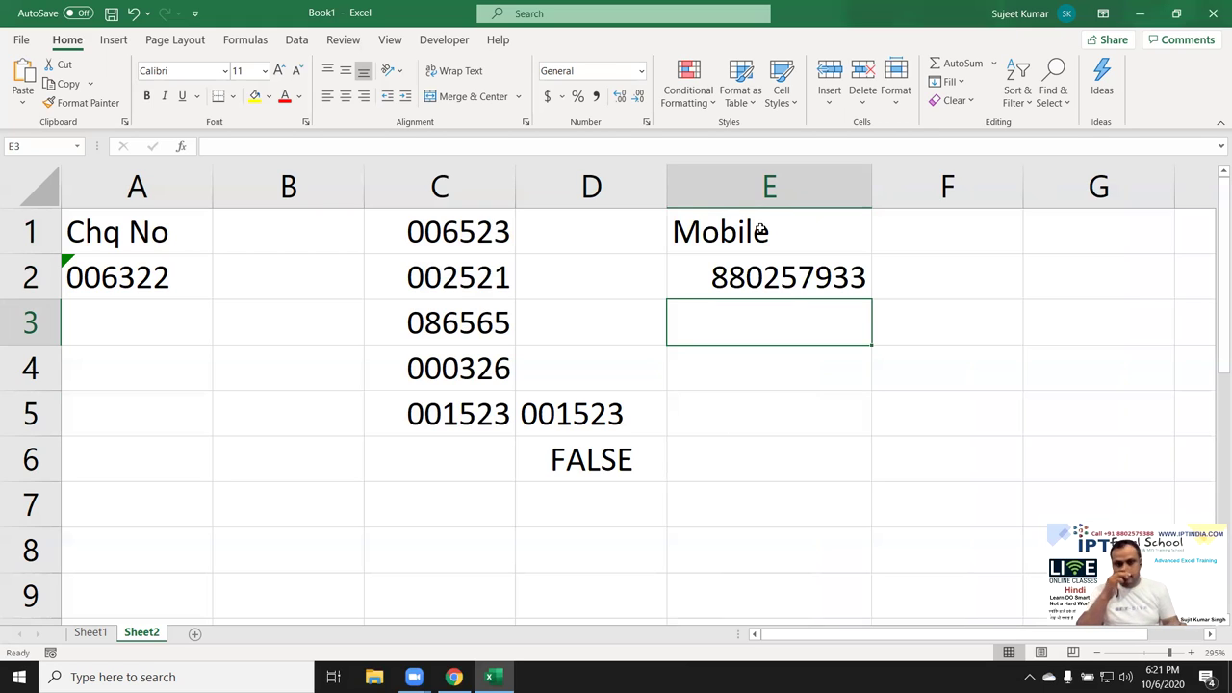
key("Up")
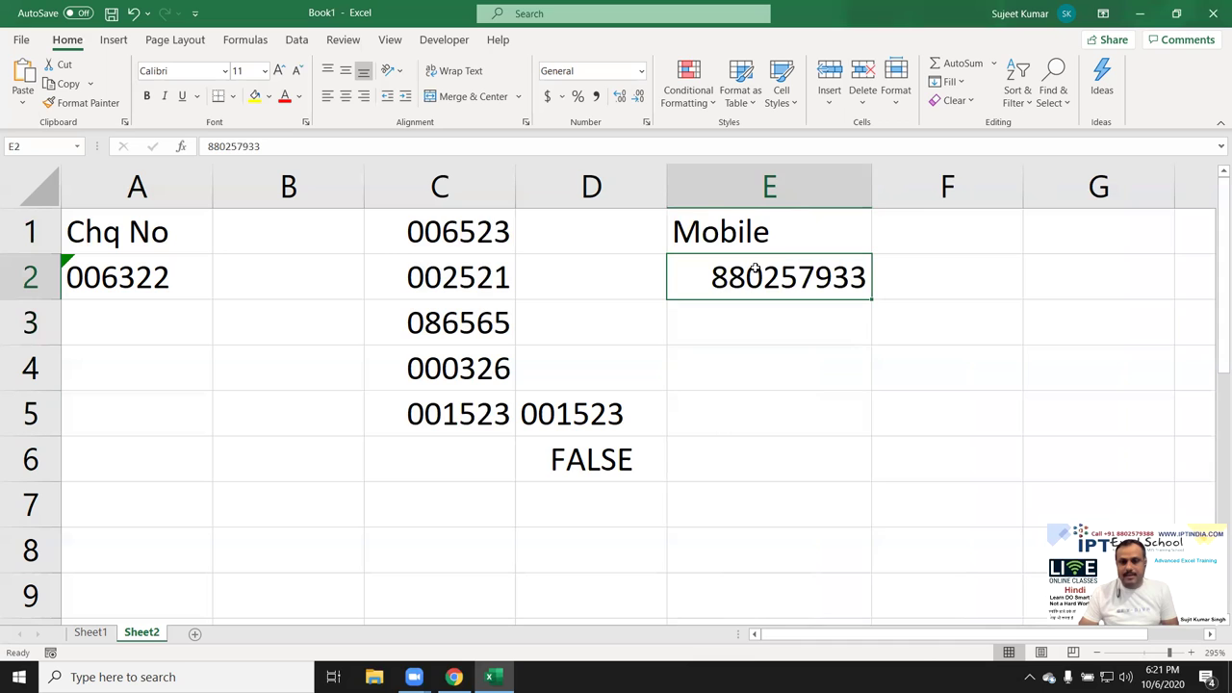
right_click(756, 276)
left_click(815, 575)
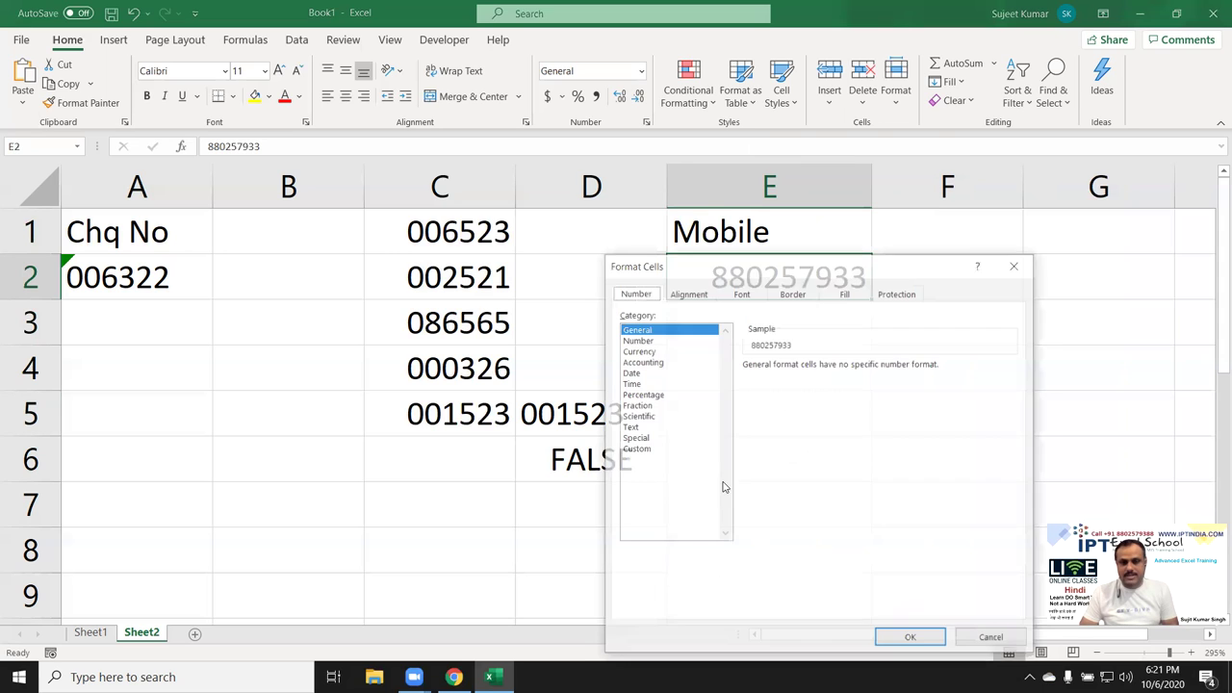
key("Escape")
left_click_drag(729, 286, 739, 462)
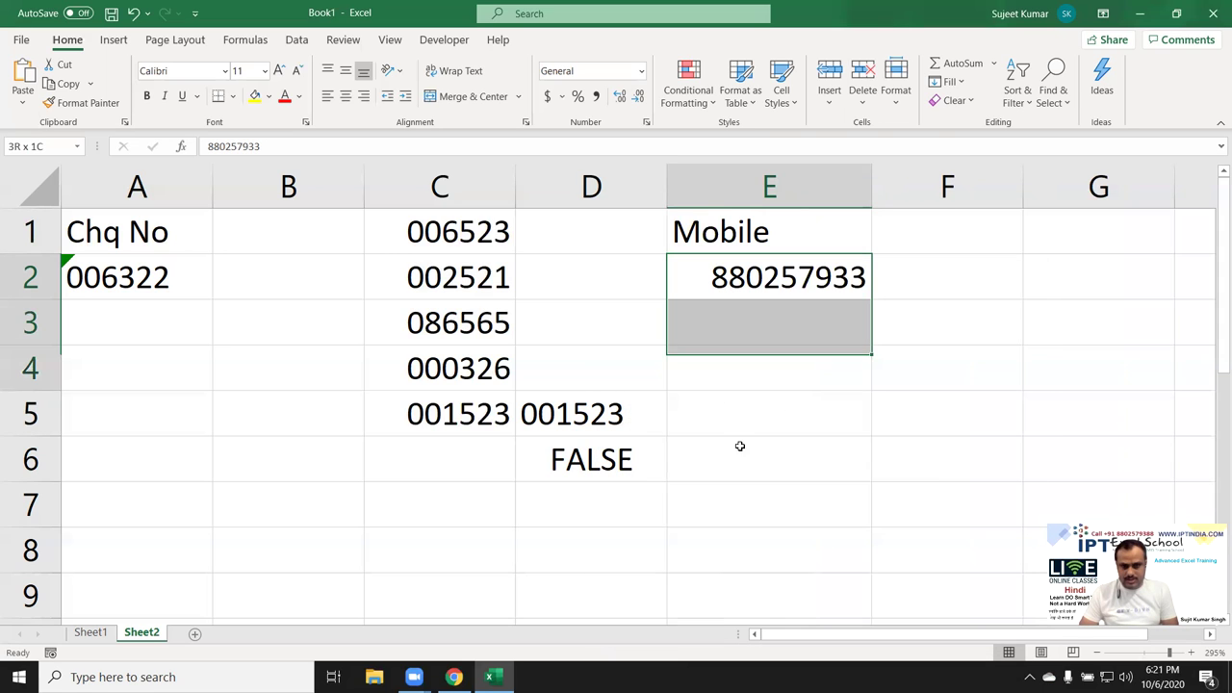
right_click(742, 464)
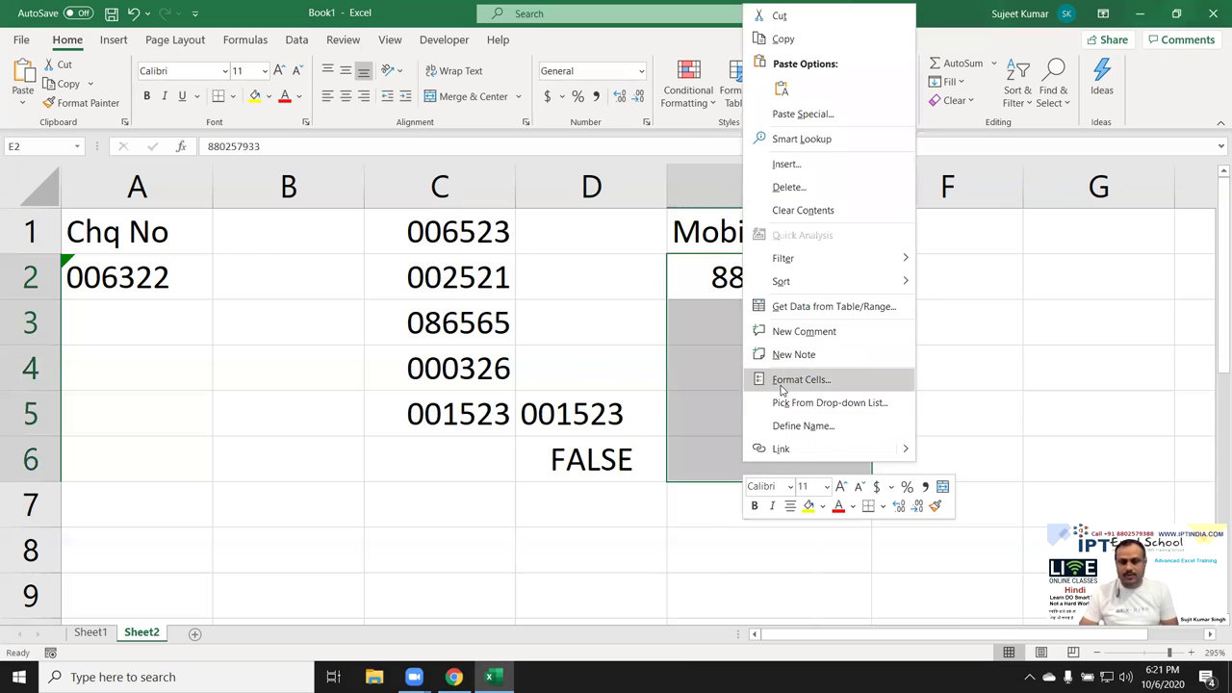
left_click(781, 384)
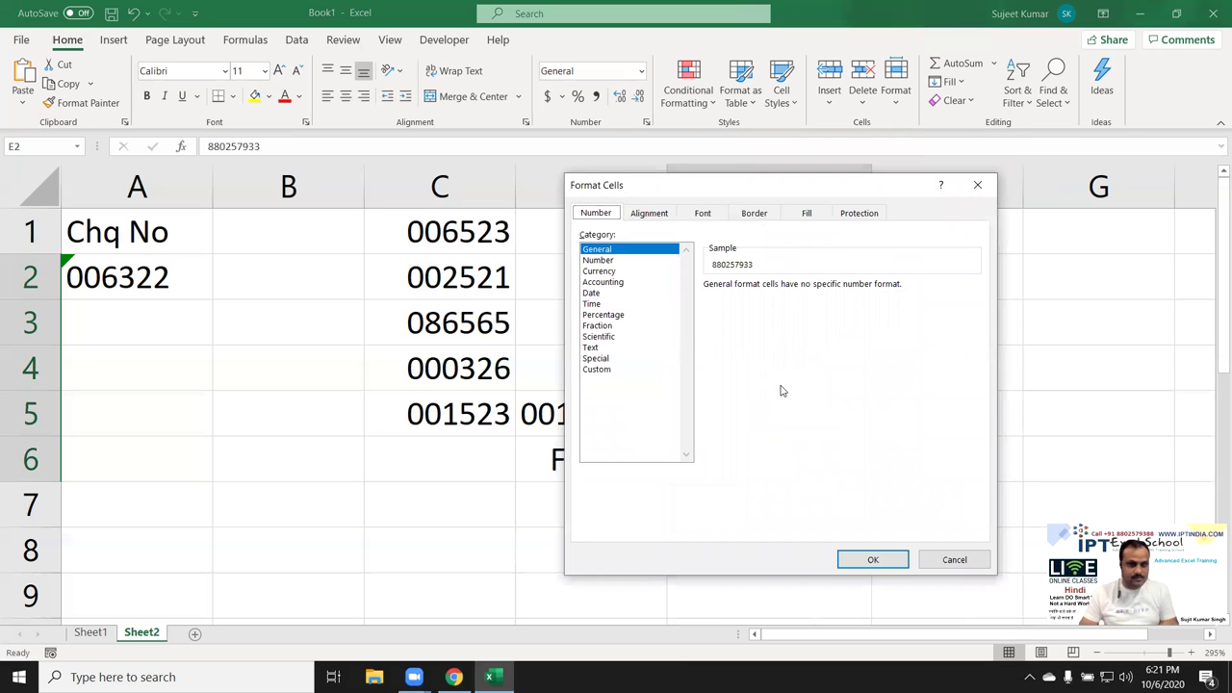
left_click(624, 373)
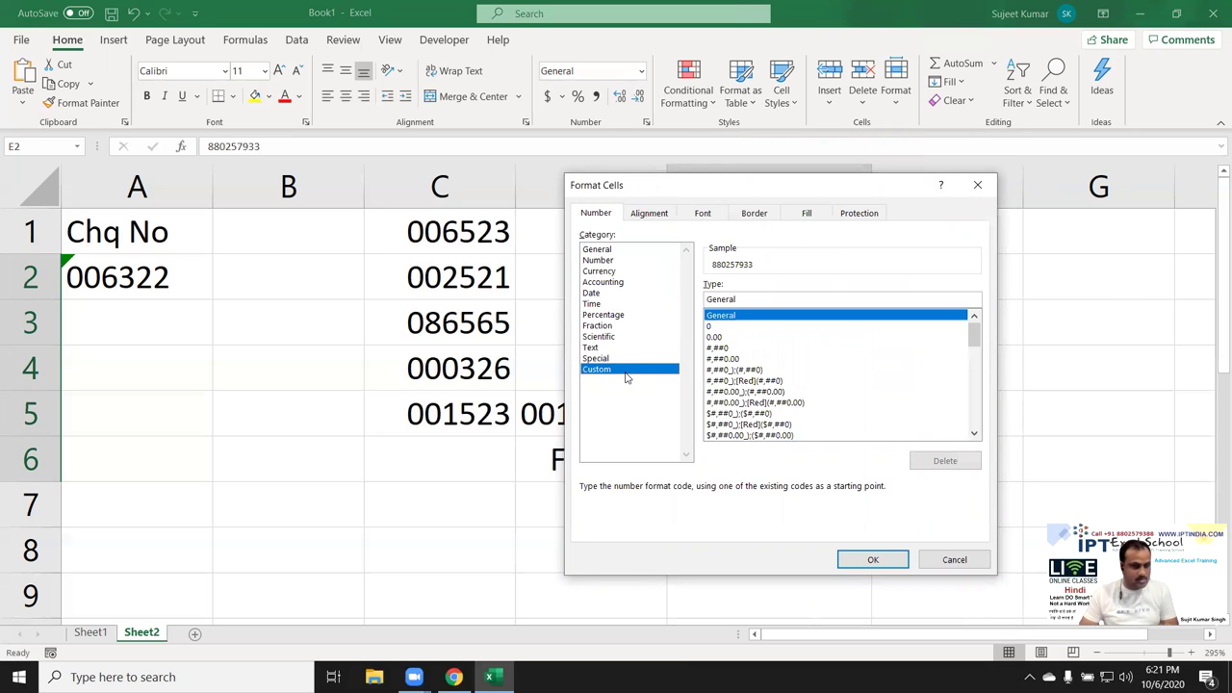
double_click(743, 299)
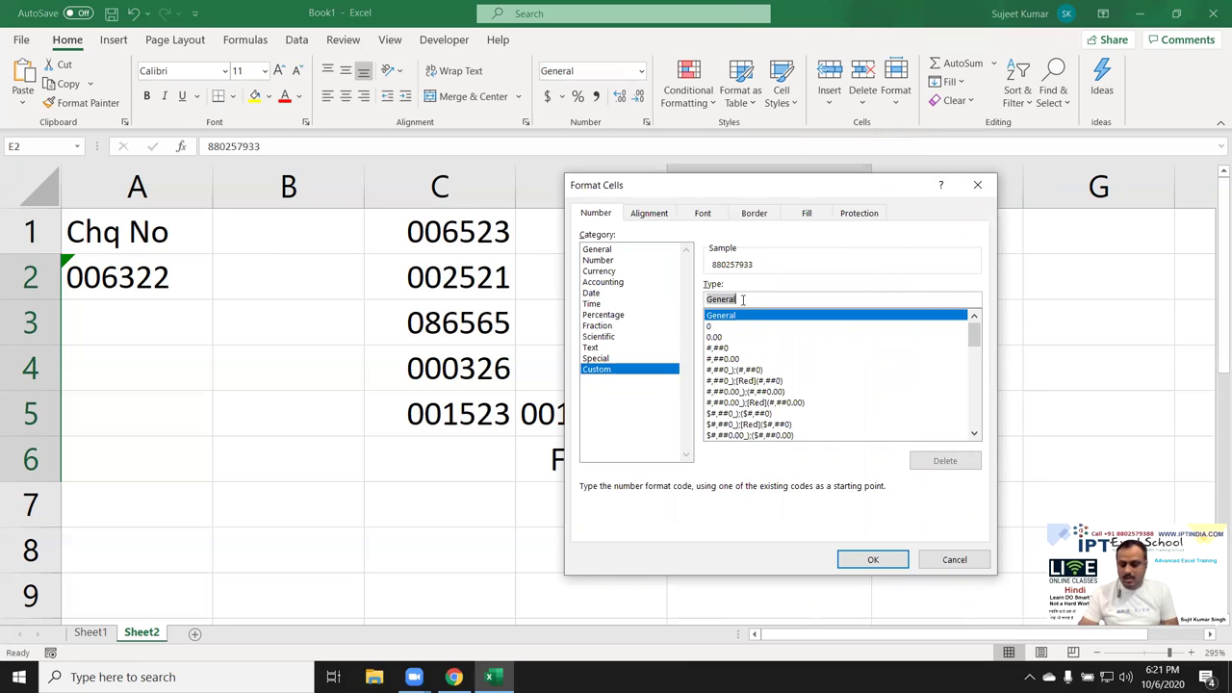
type("+91 ")
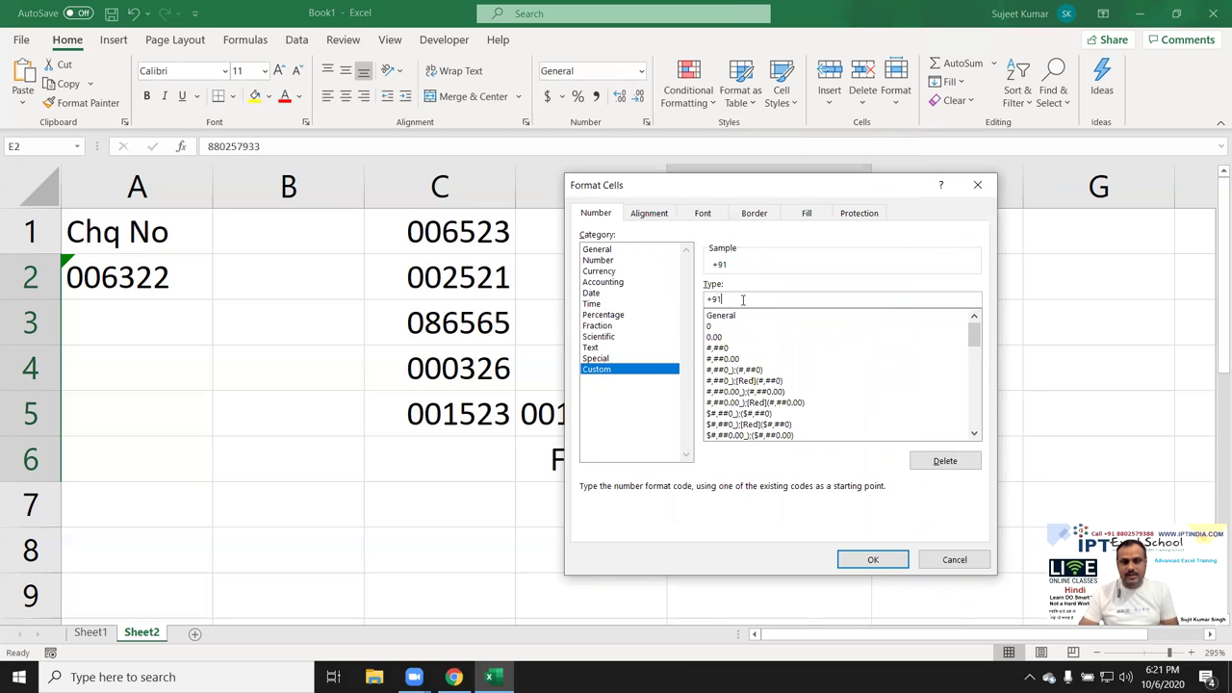
type("00")
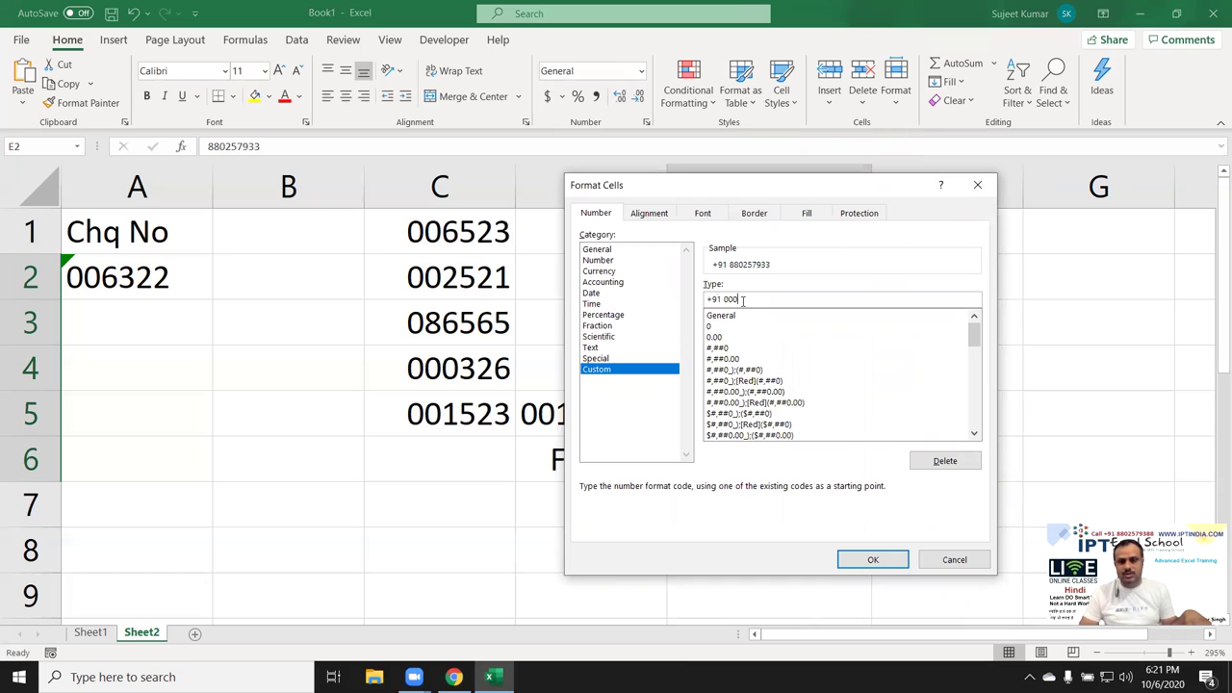
type("00000")
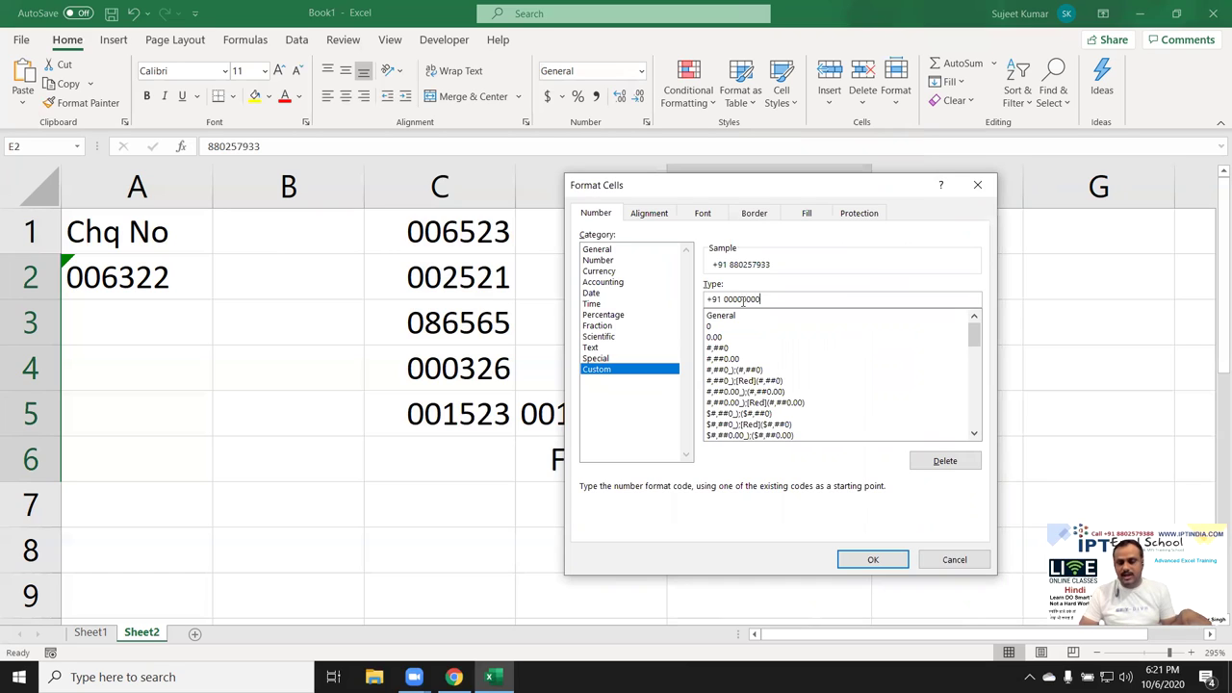
key("BackSpace")
key("BackSpace")
key("BackSpace")
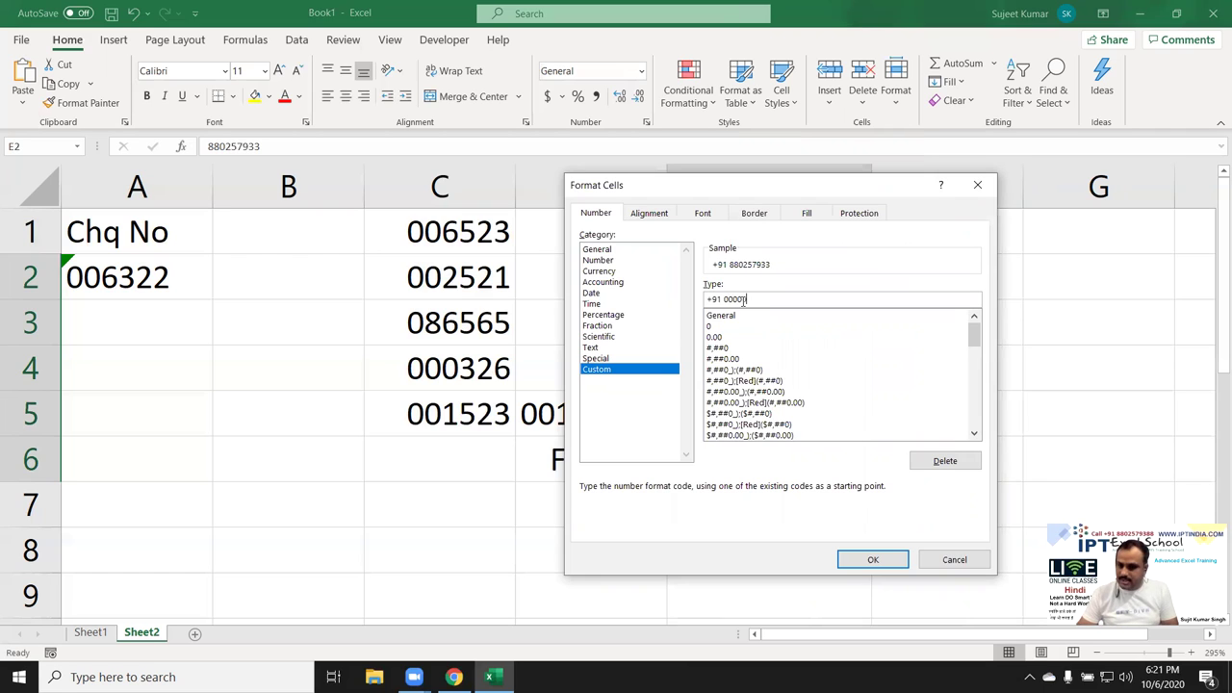
type("000000")
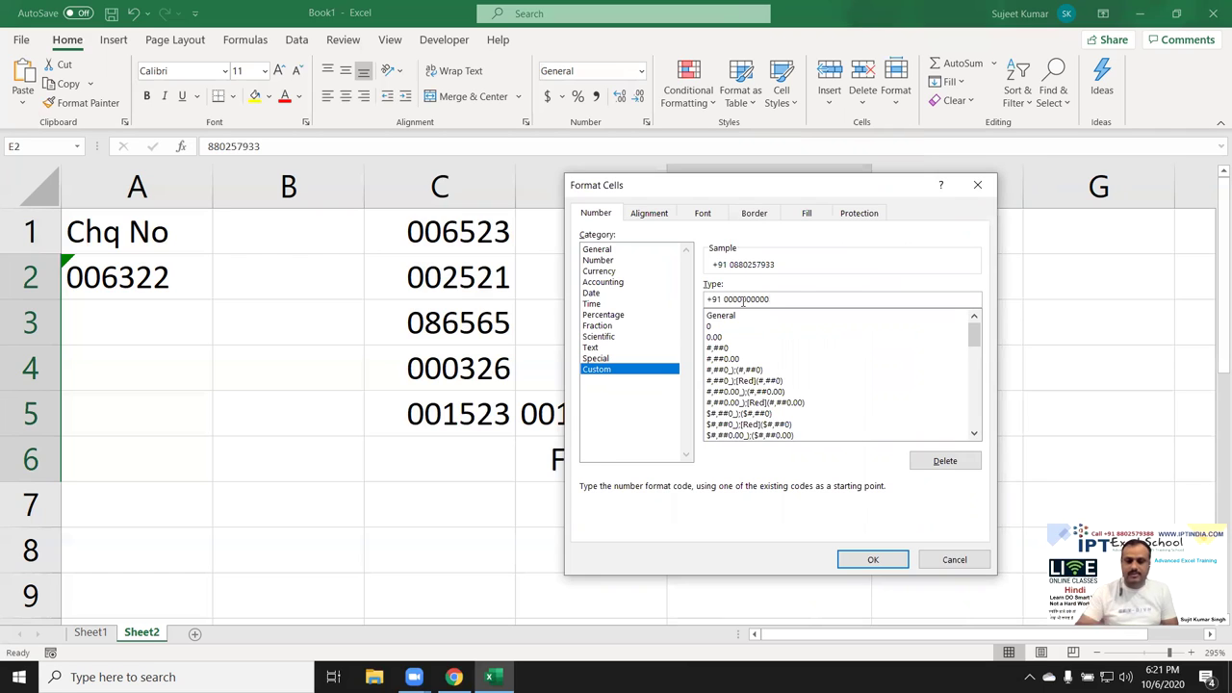
key("Return")
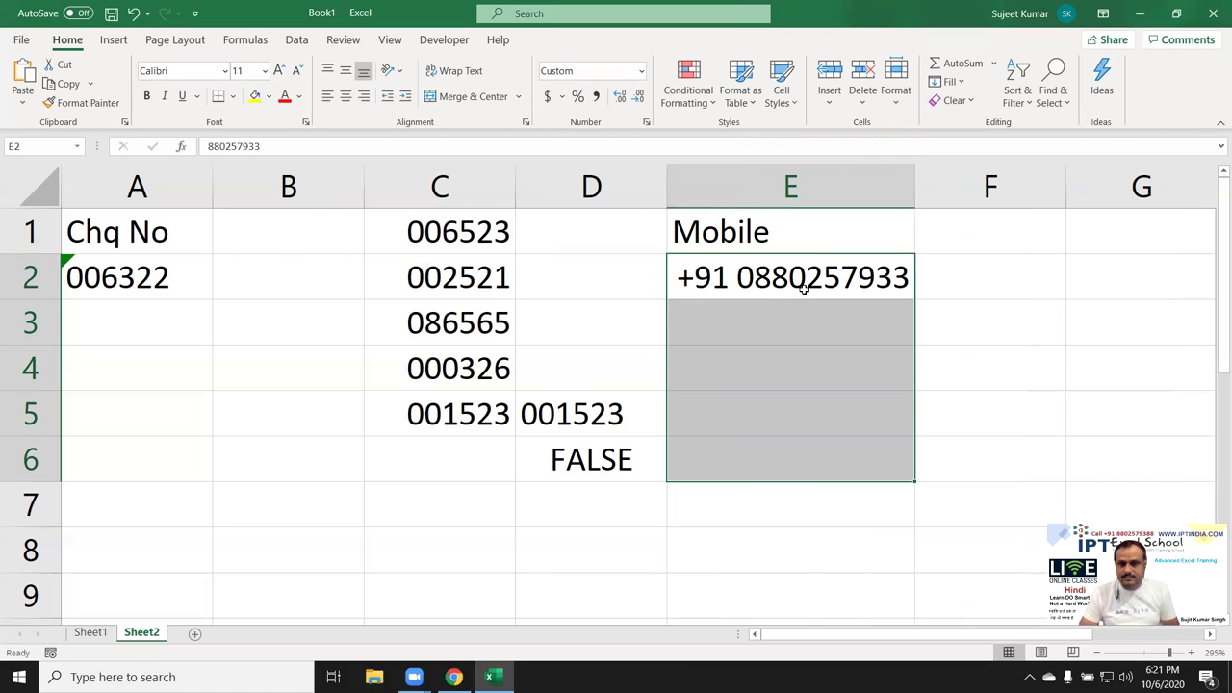
Step: Fix E2's ending digits so ten digits show after +91, discarding the stray E3 entry
left_click(890, 279)
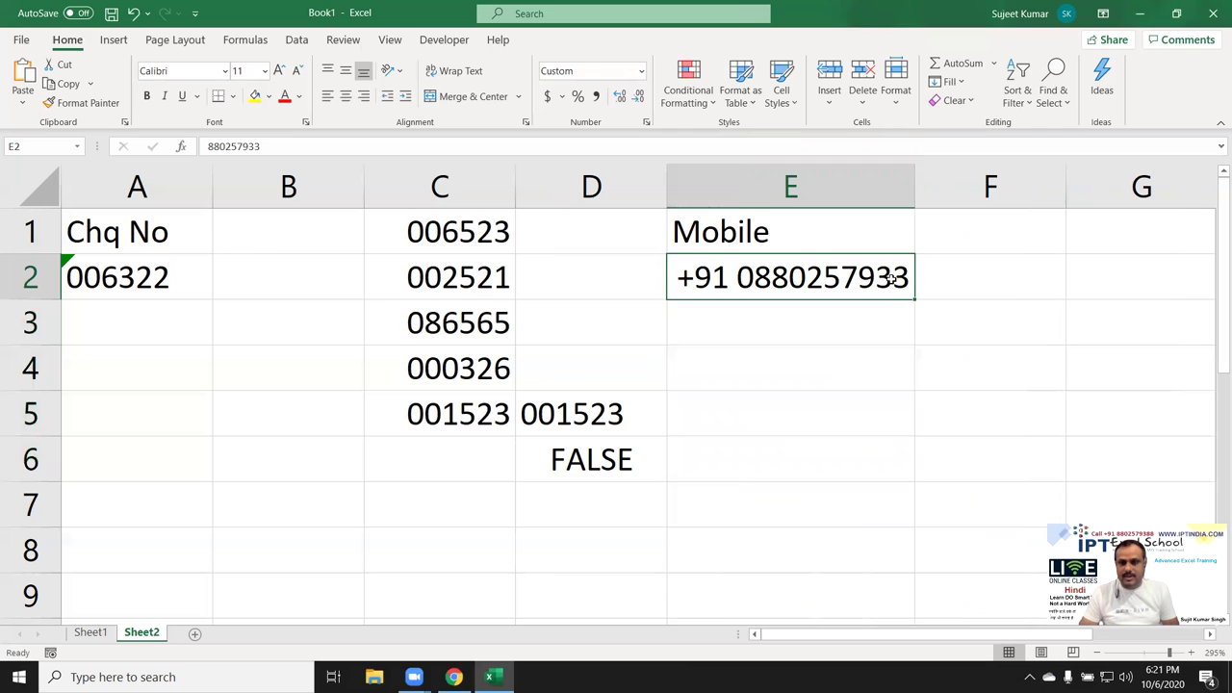
double_click(893, 279)
key("Delete")
type("8")
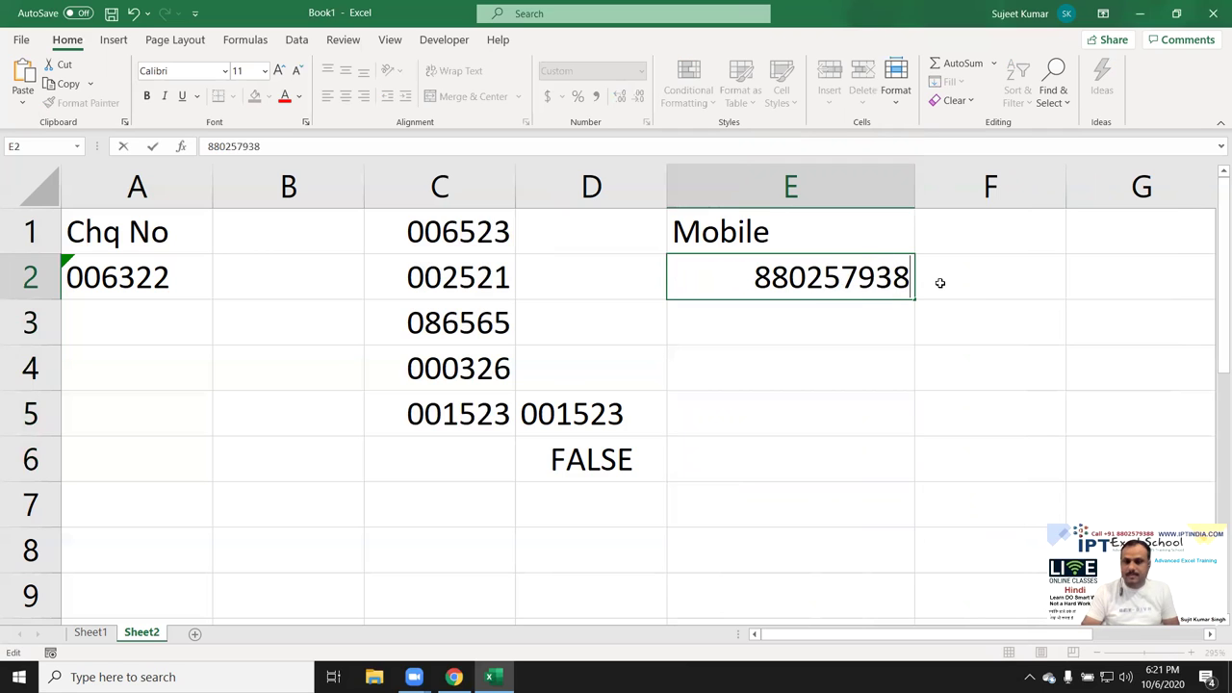
type("8")
key("Return")
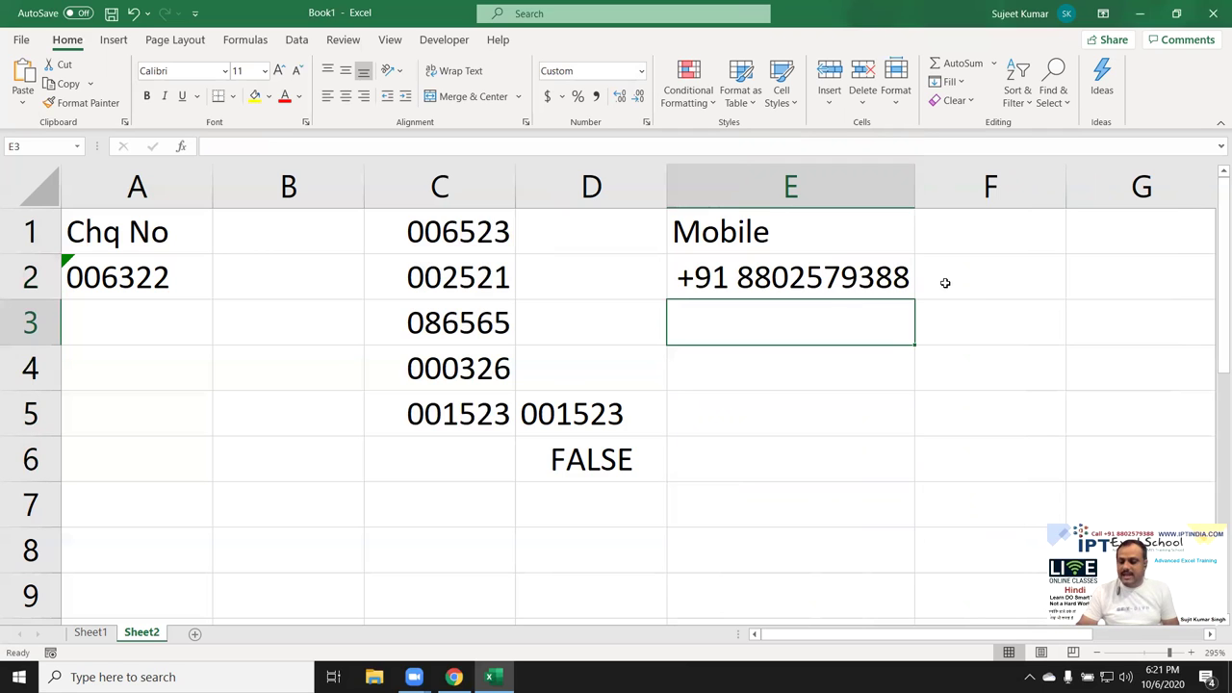
type("88")
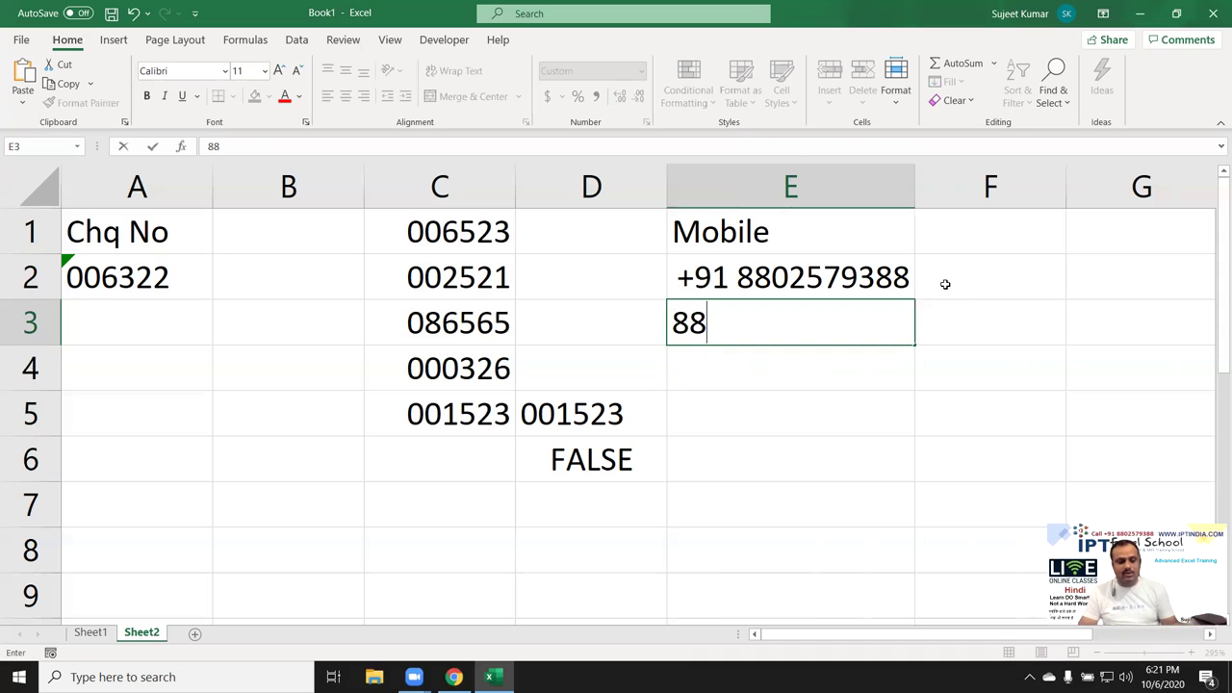
key("Escape")
key("Right")
key("Right")
key("Right")
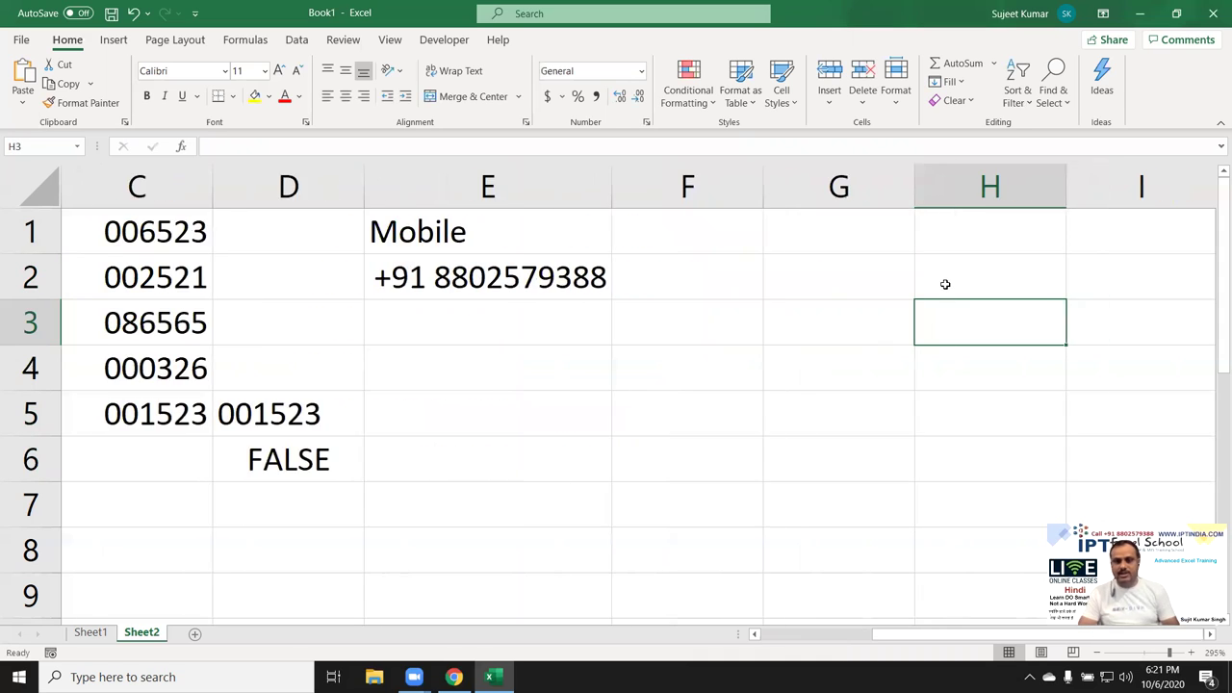
Step: Enter the heading ID in F1 beside Mobile, then bring up F2's context menu
left_click(624, 223)
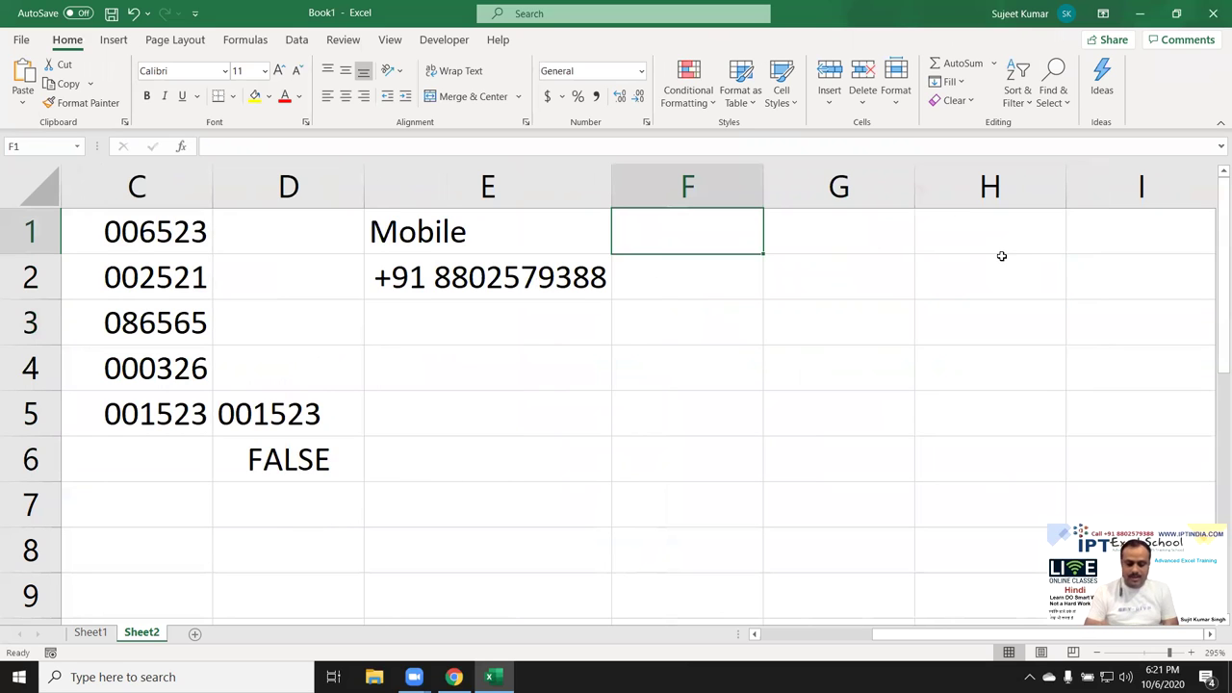
type("A")
key("BackSpace")
type("M")
key("BackSpace")
type("ID")
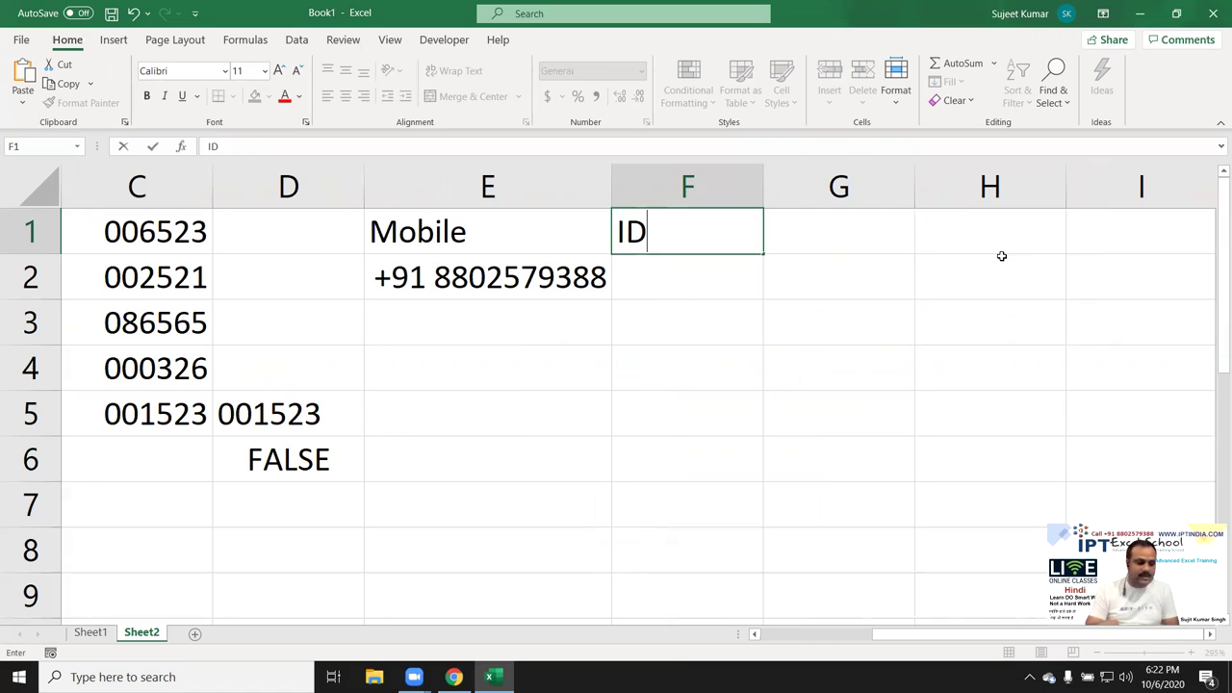
key("Return")
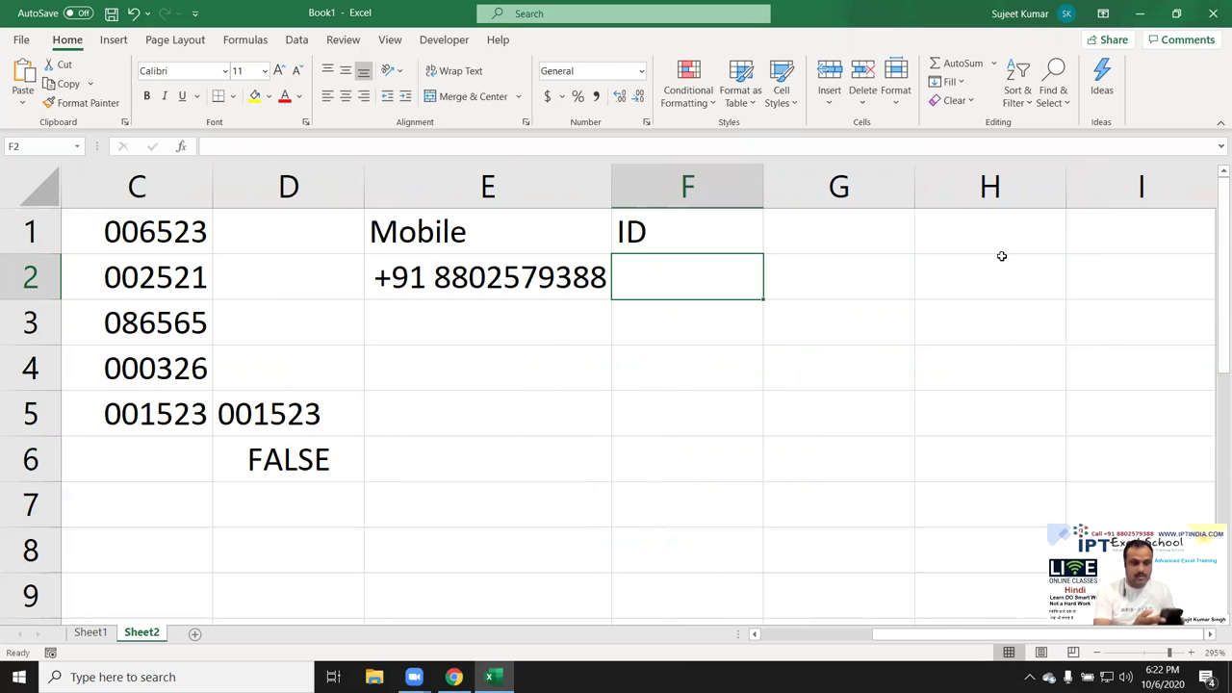
right_click(712, 298)
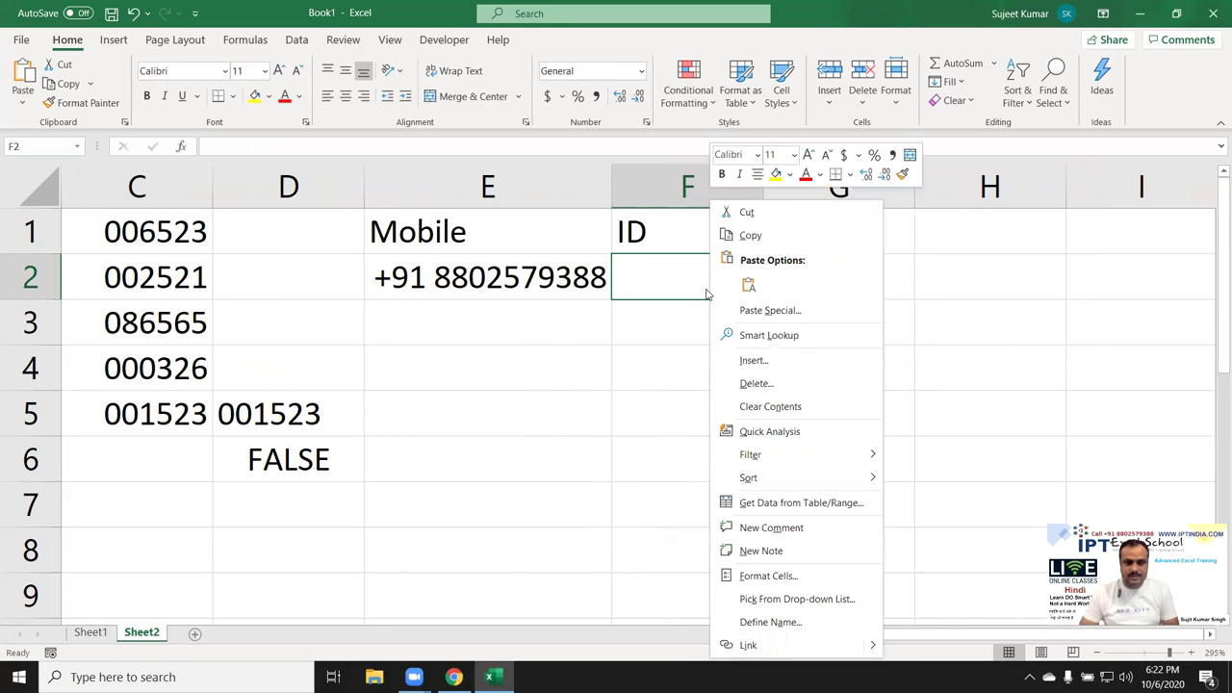
Step: Give F2 the custom format ### - ### - ### and enter the ID so it shows 123 - 654 - 789
left_click(757, 575)
left_click(581, 449)
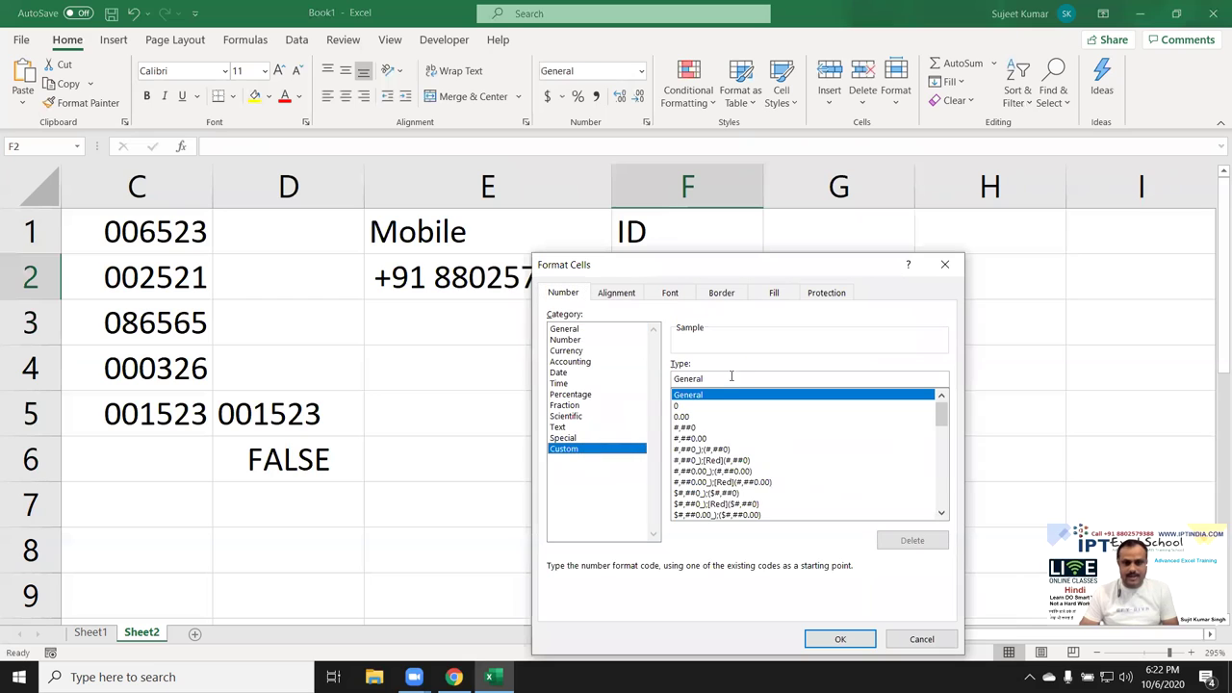
double_click(722, 380)
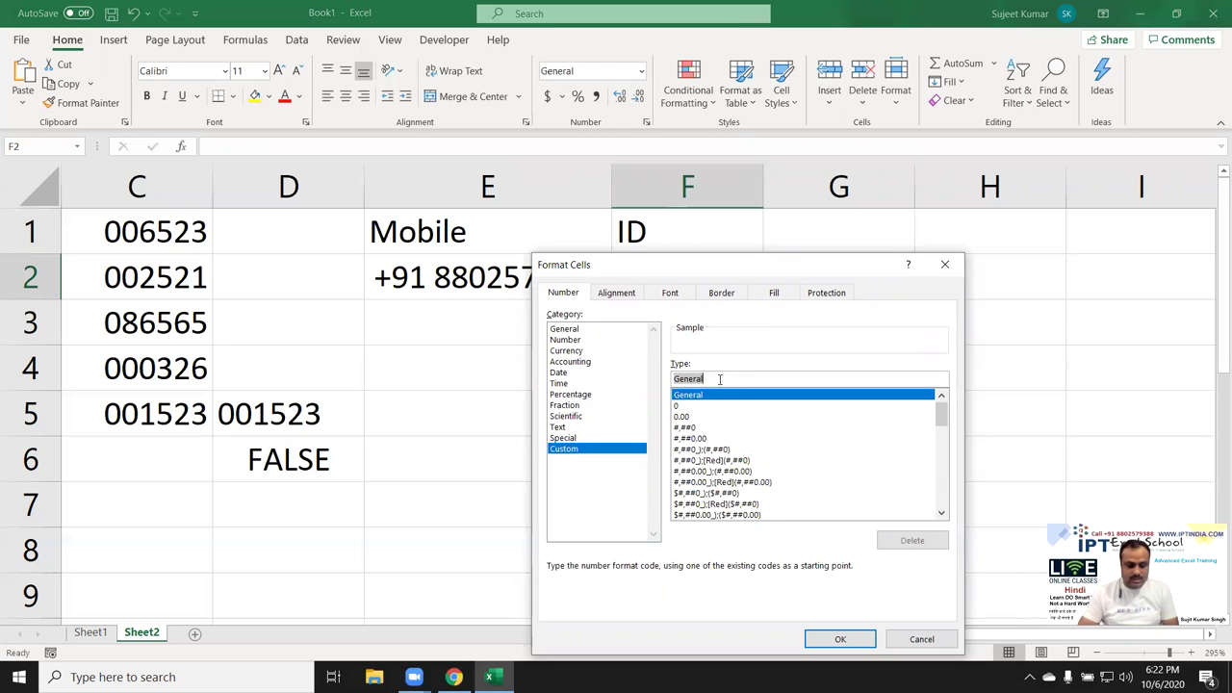
type("### -")
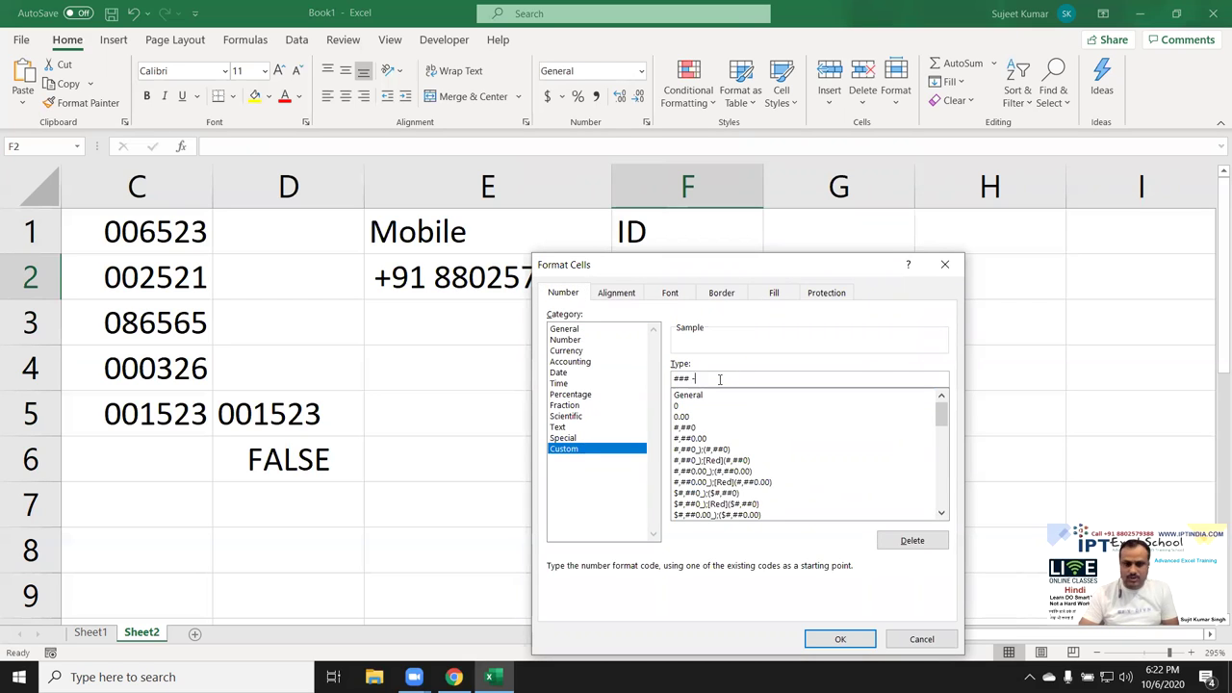
type(" ##")
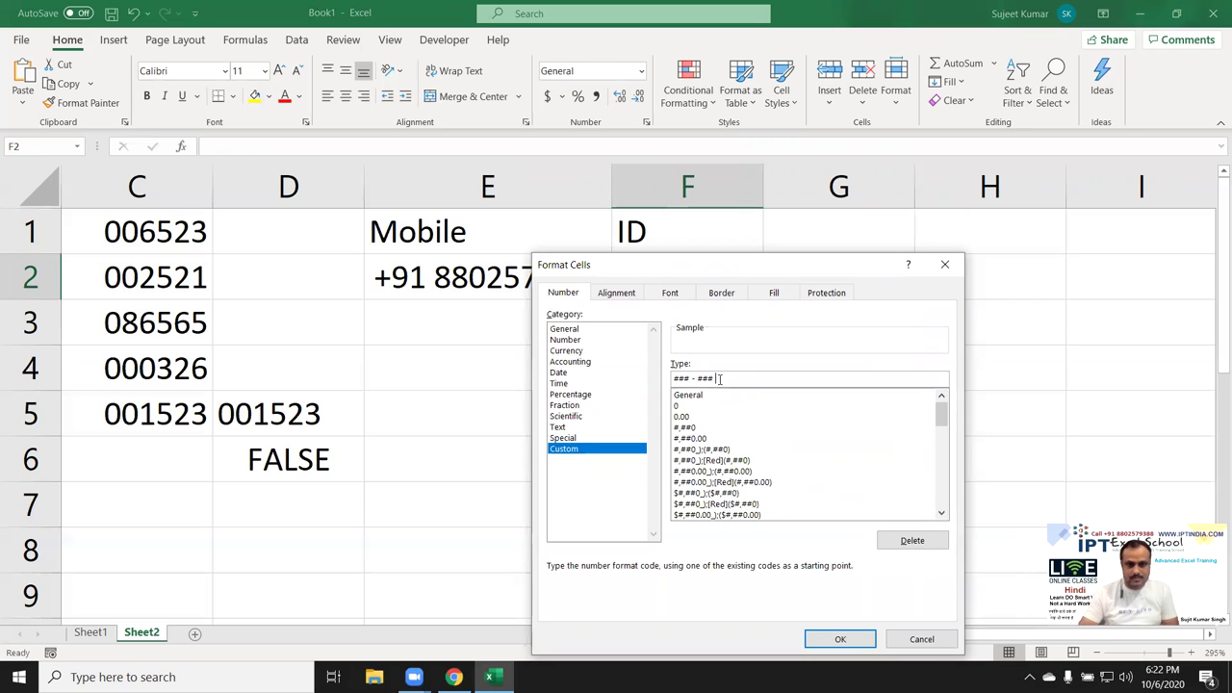
type("#")
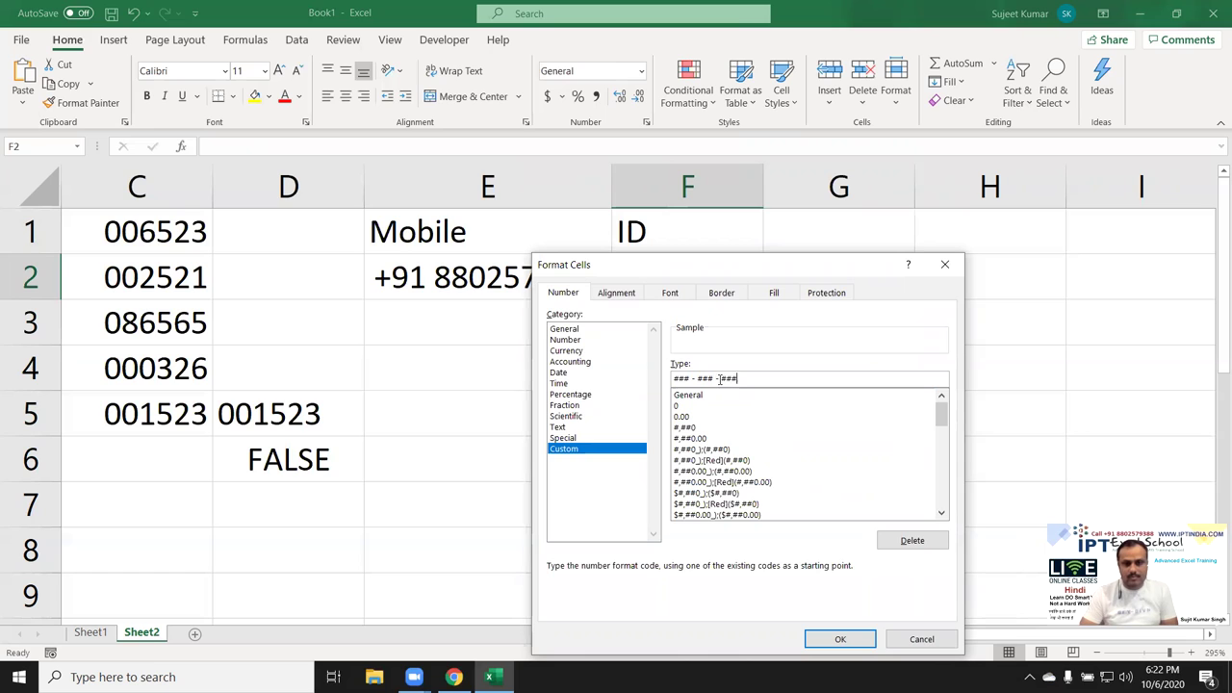
key("Return")
type("123 - 654 - 789")
key("Return")
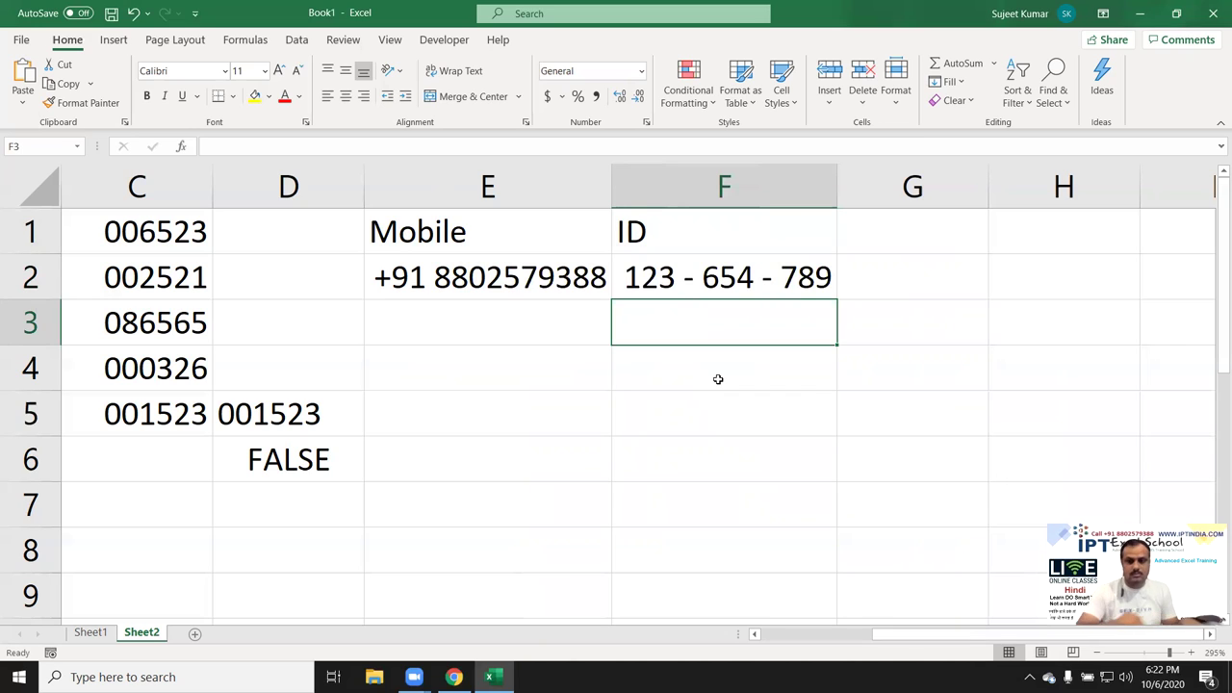
Step: Enter the heading A/c in G1 next to the ID column
key("Up")
key("Right")
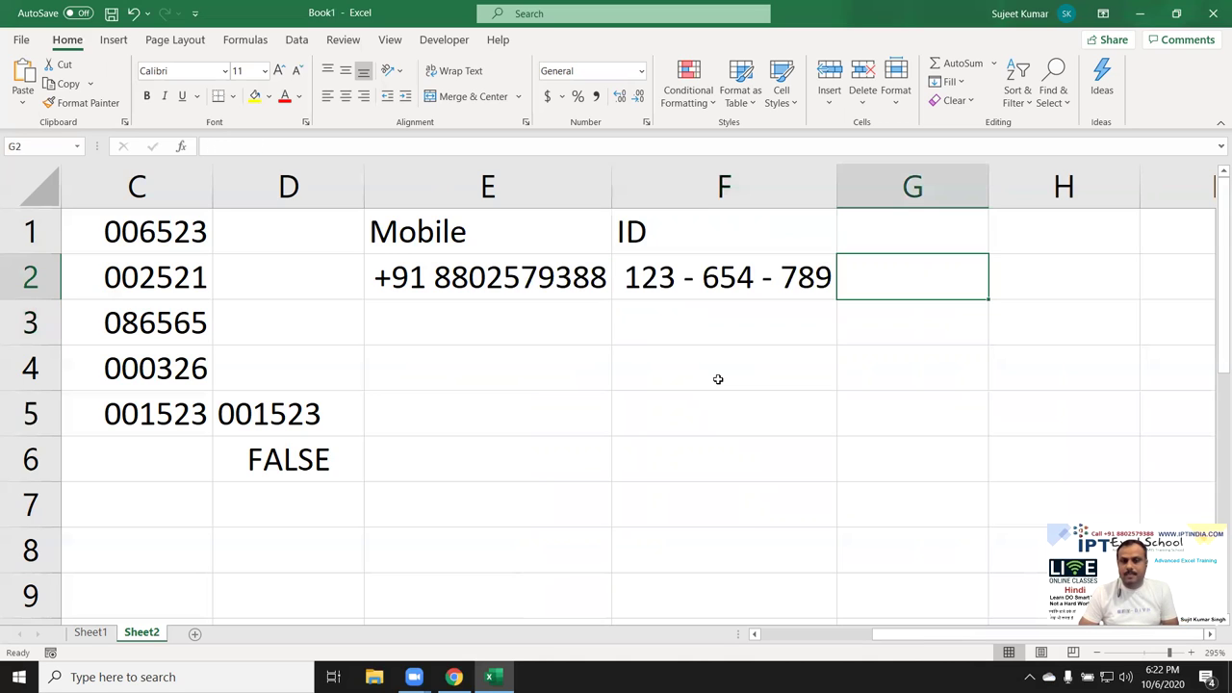
key("Up")
type("A/c")
key("Return")
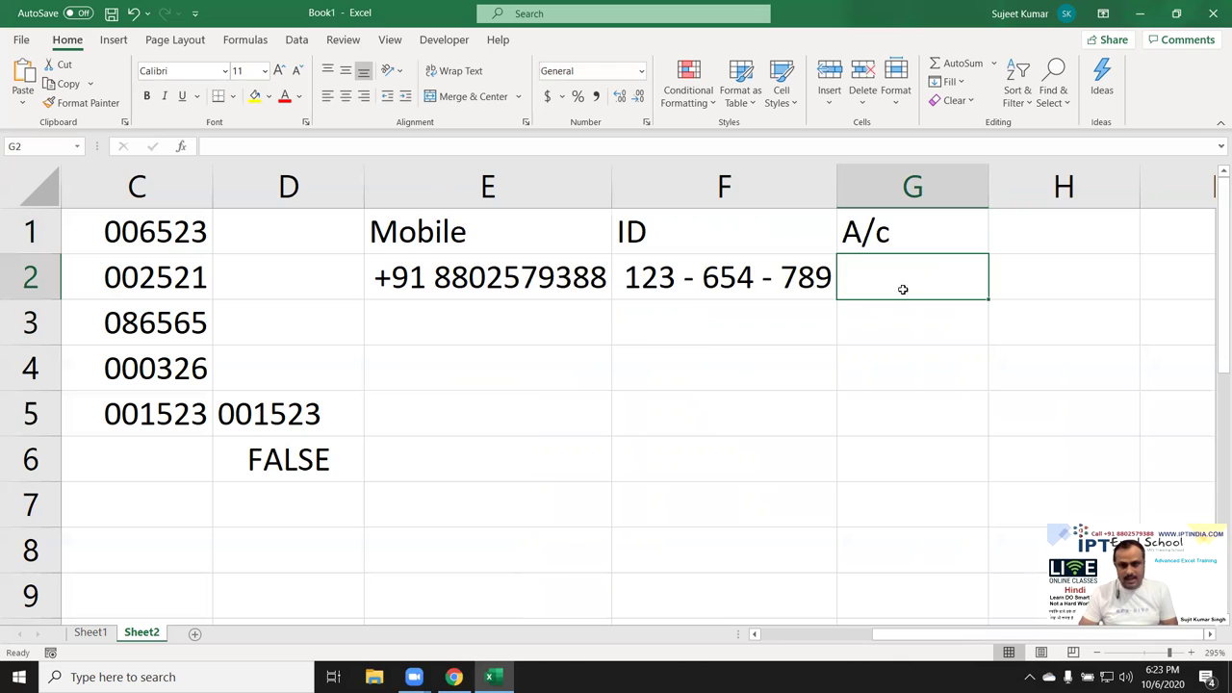
Step: Enter a long account number in G2 and edit it to insert a missing digit
type("12365478901")
key("Return")
left_click(903, 285)
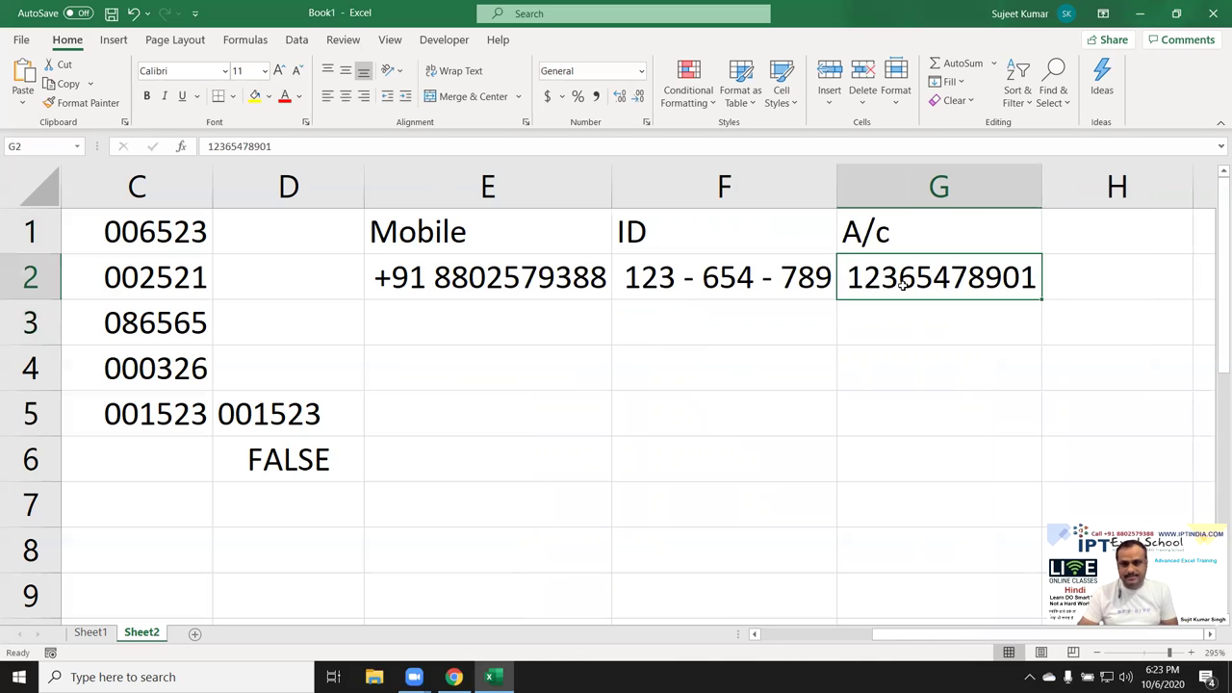
double_click(935, 280)
type("6")
key("Return")
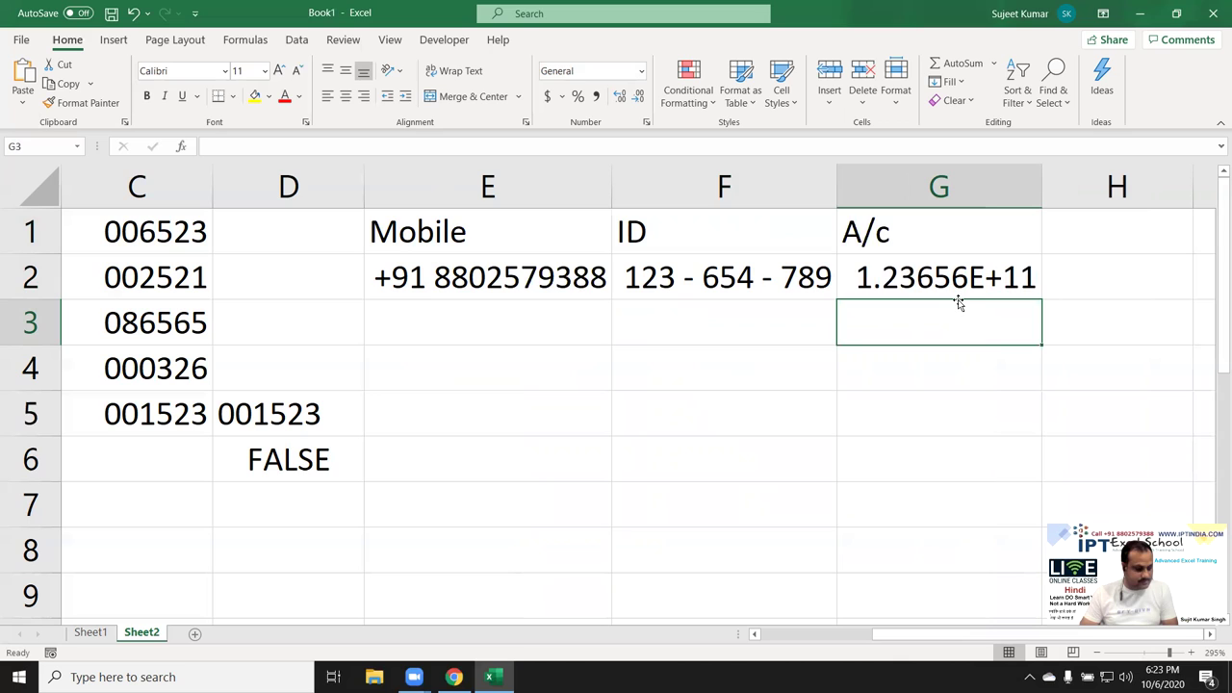
Step: Replace G2's General format with the custom code # so all digits display
left_click(948, 281)
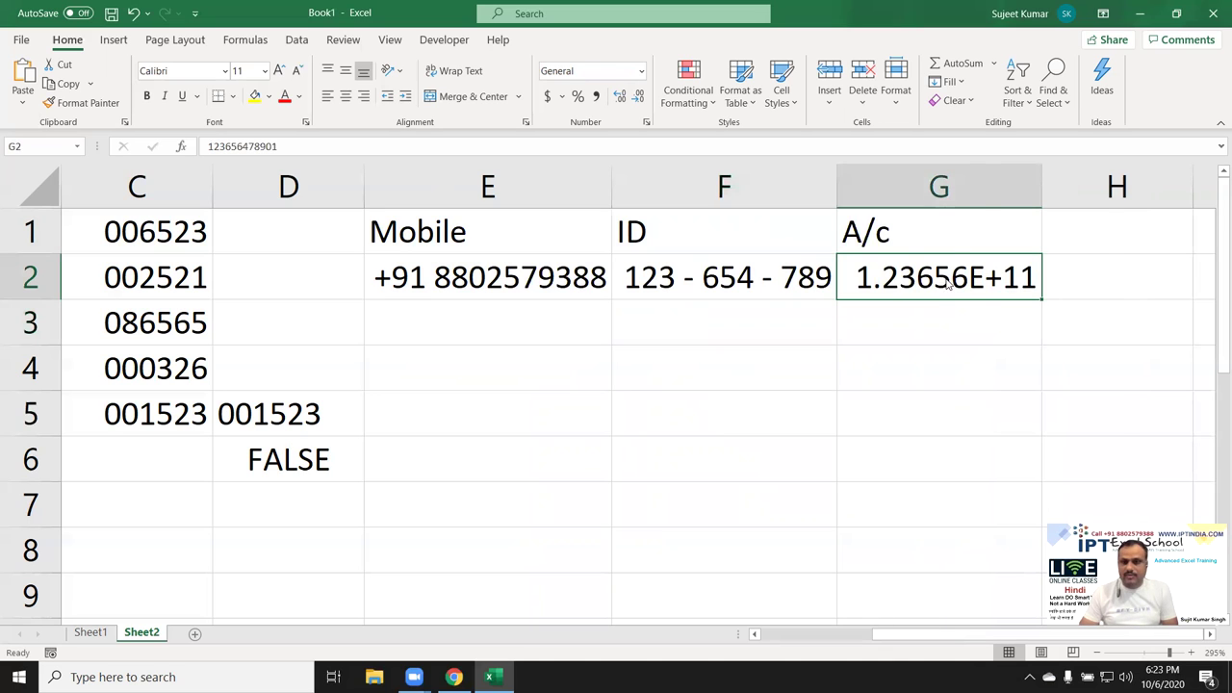
right_click(948, 279)
left_click(972, 573)
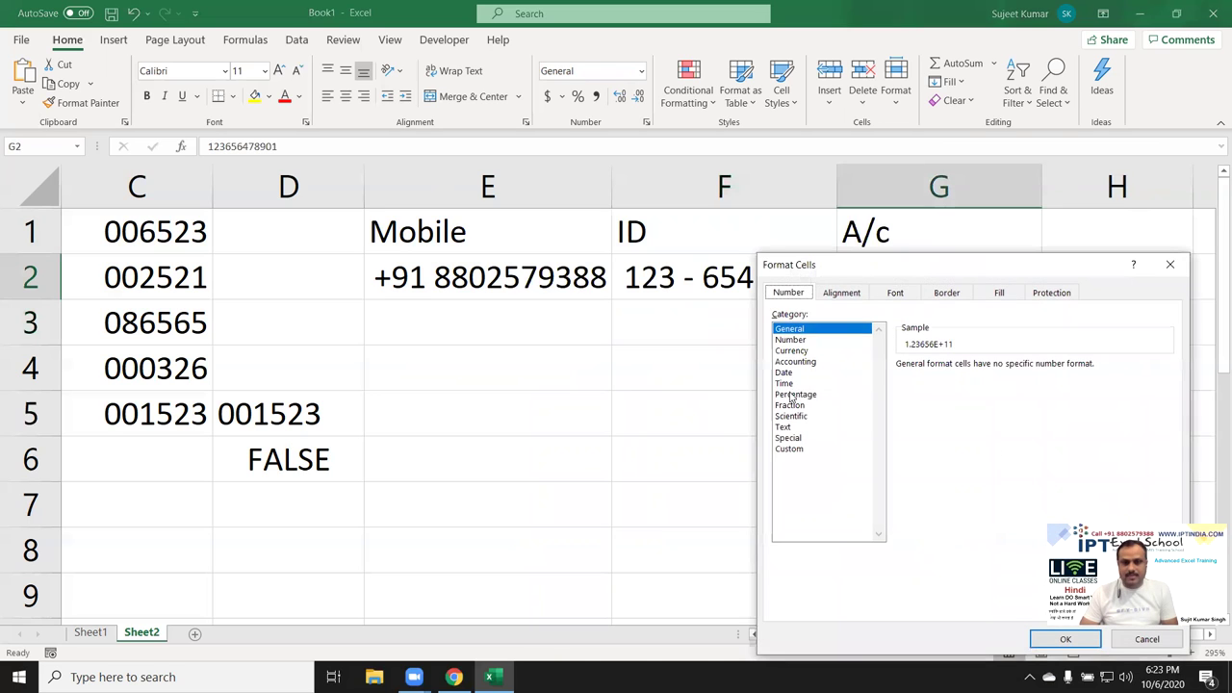
left_click_drag(904, 256, 532, 141)
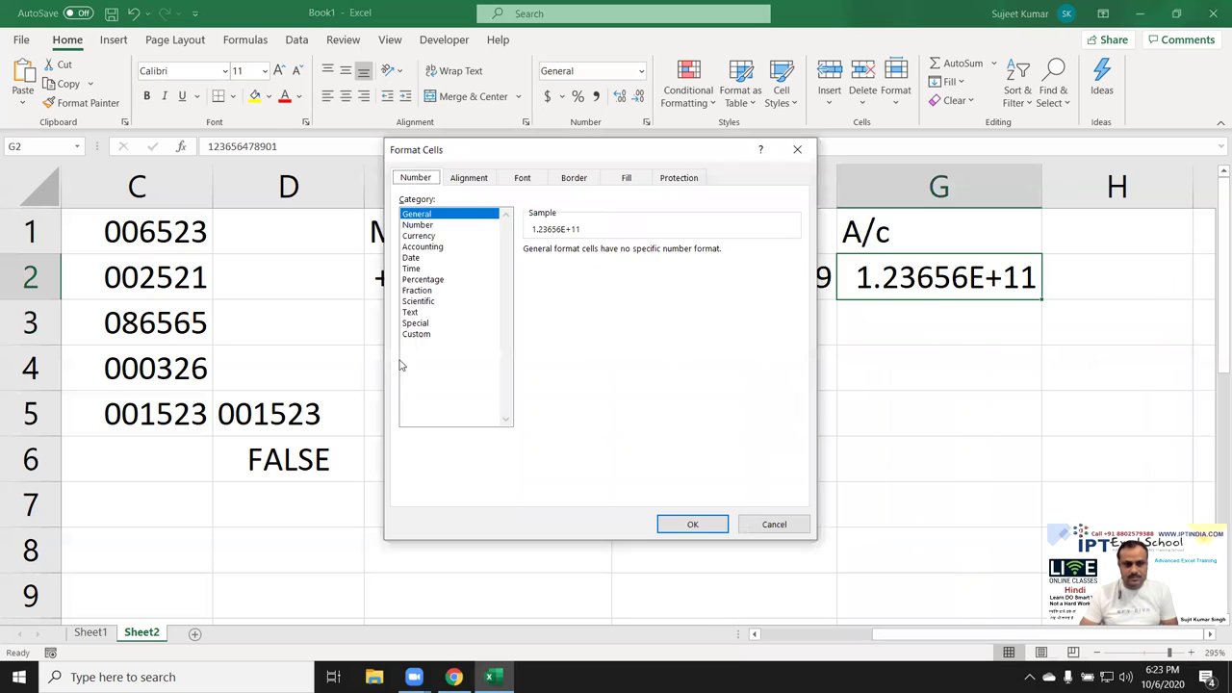
left_click(416, 333)
double_click(558, 264)
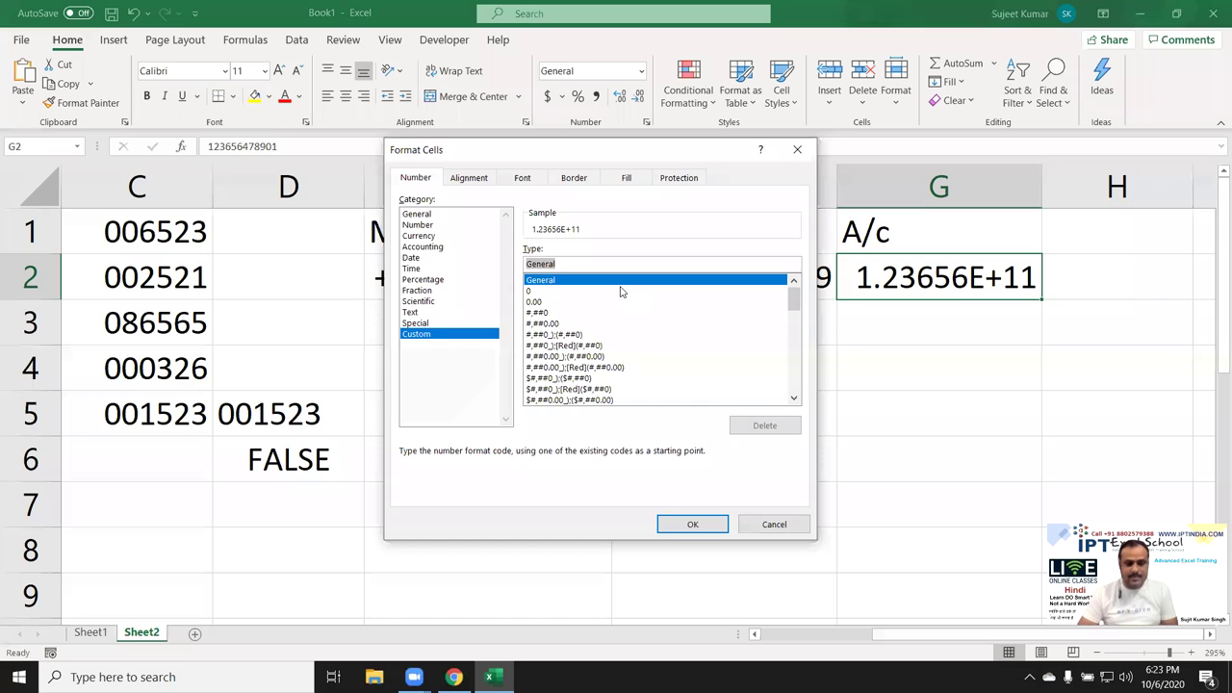
type("#")
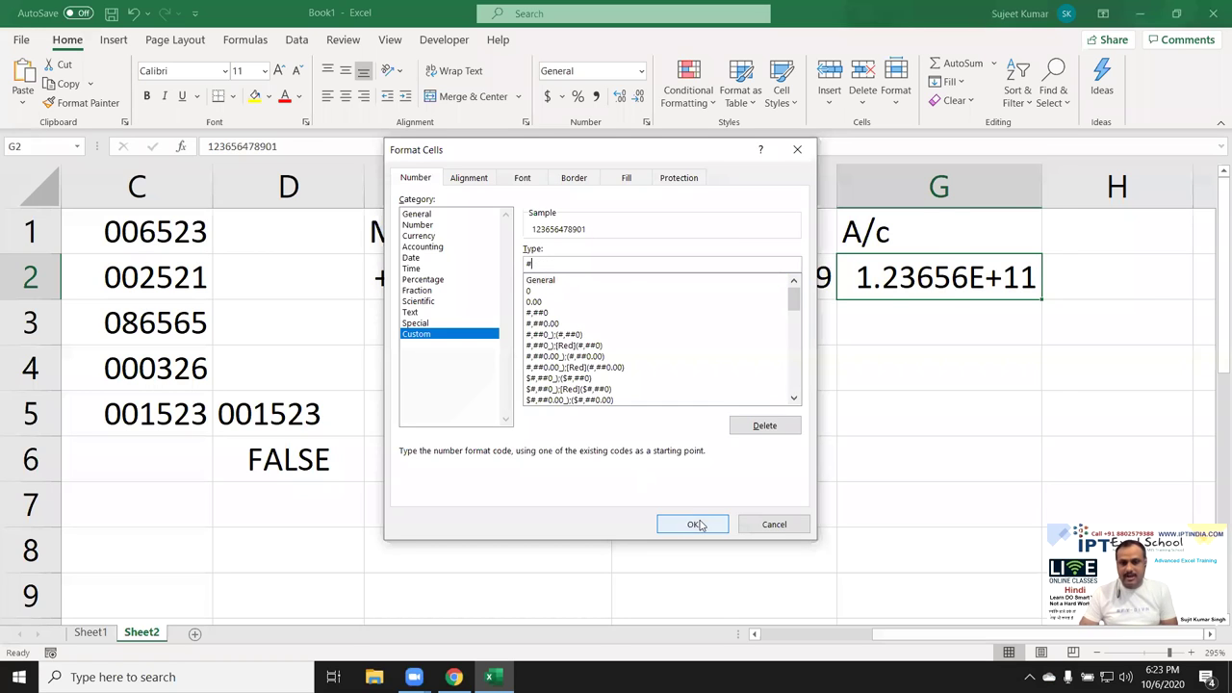
left_click(696, 523)
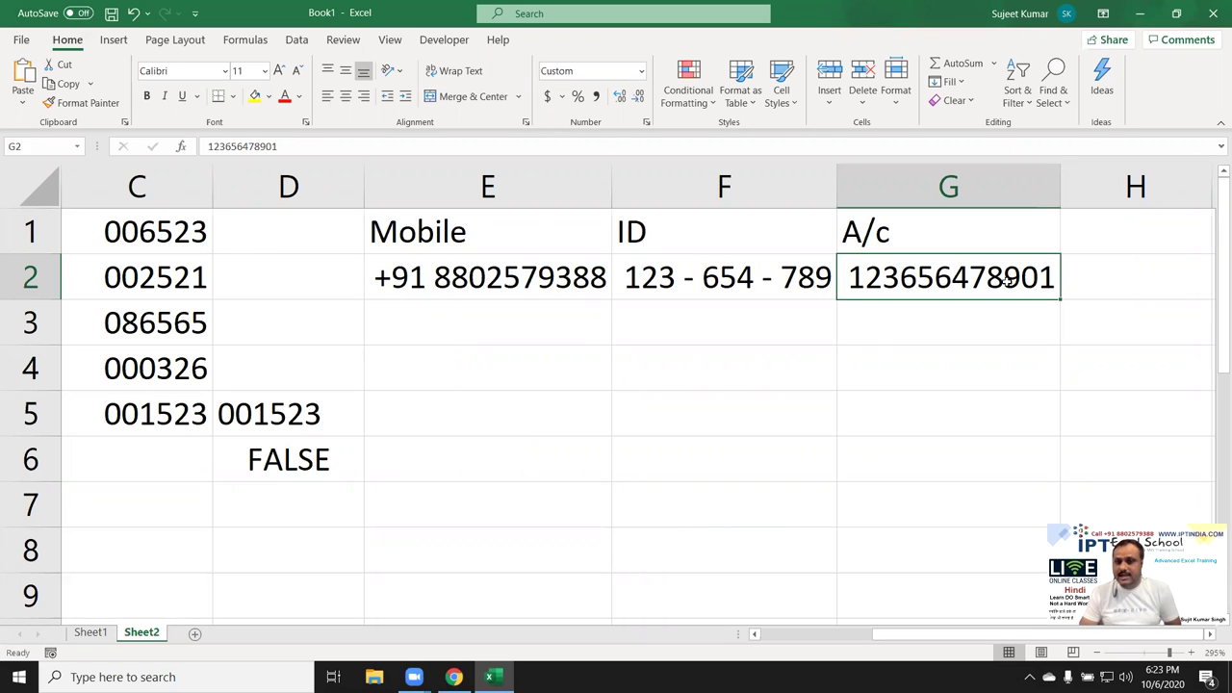
Step: Append extra digits 98 and 6 to the account number in G2
key("F2")
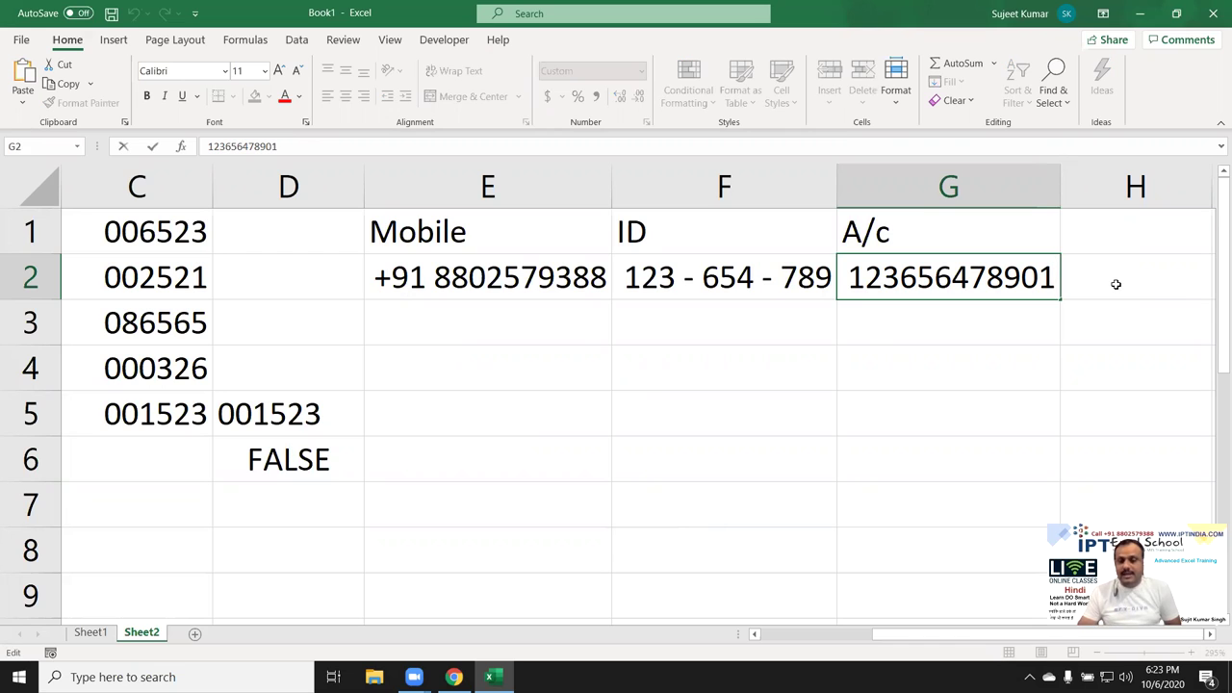
type("98")
key("ctrl+Return")
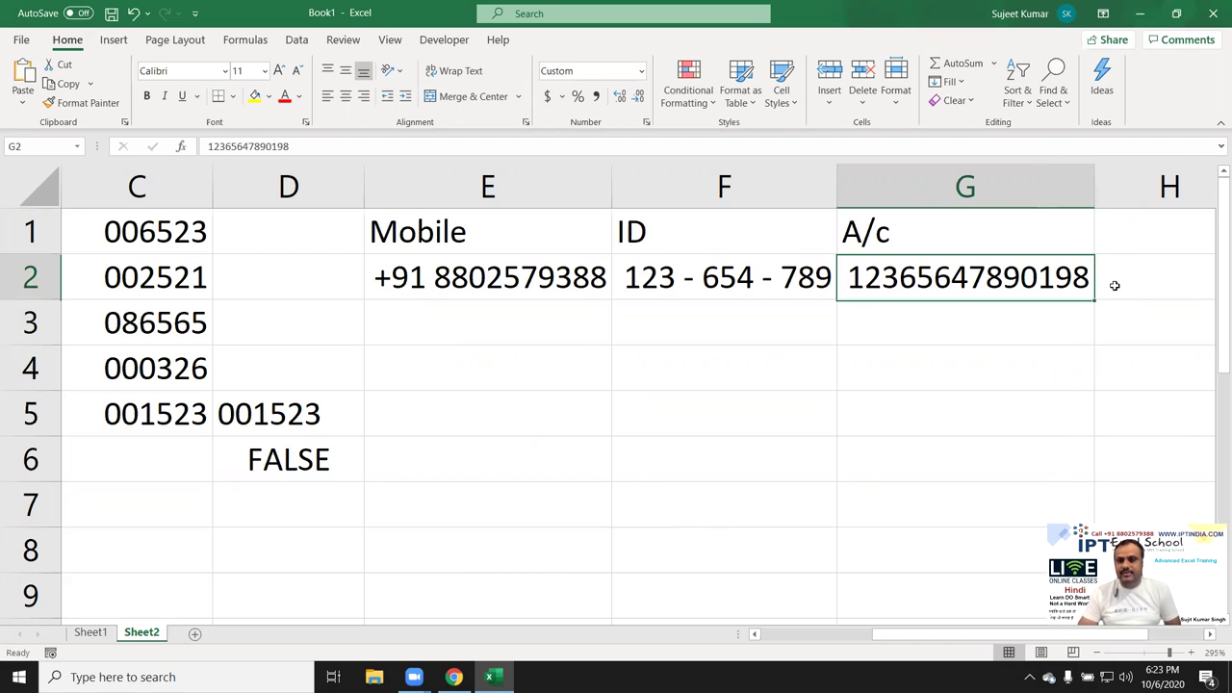
key("F2")
type("6")
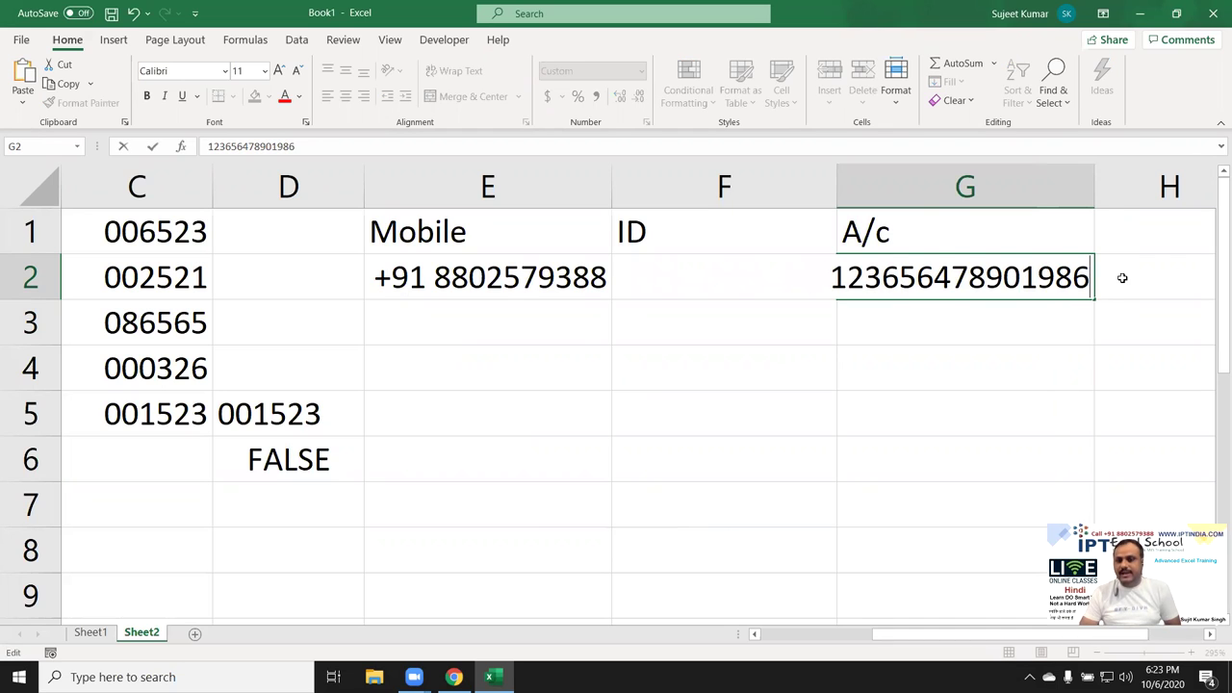
key("Return")
key("Up")
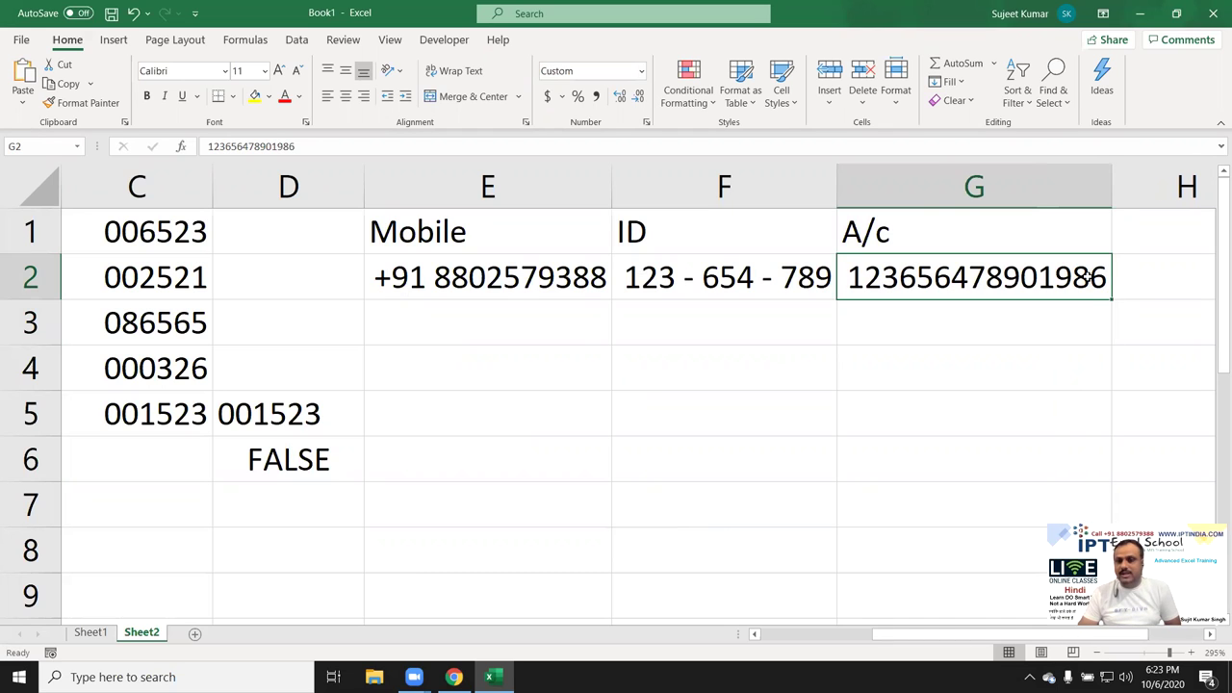
Step: Extend G2's number to 17 digits and see digits past the fifteenth become zeros
key("F2")
type("6")
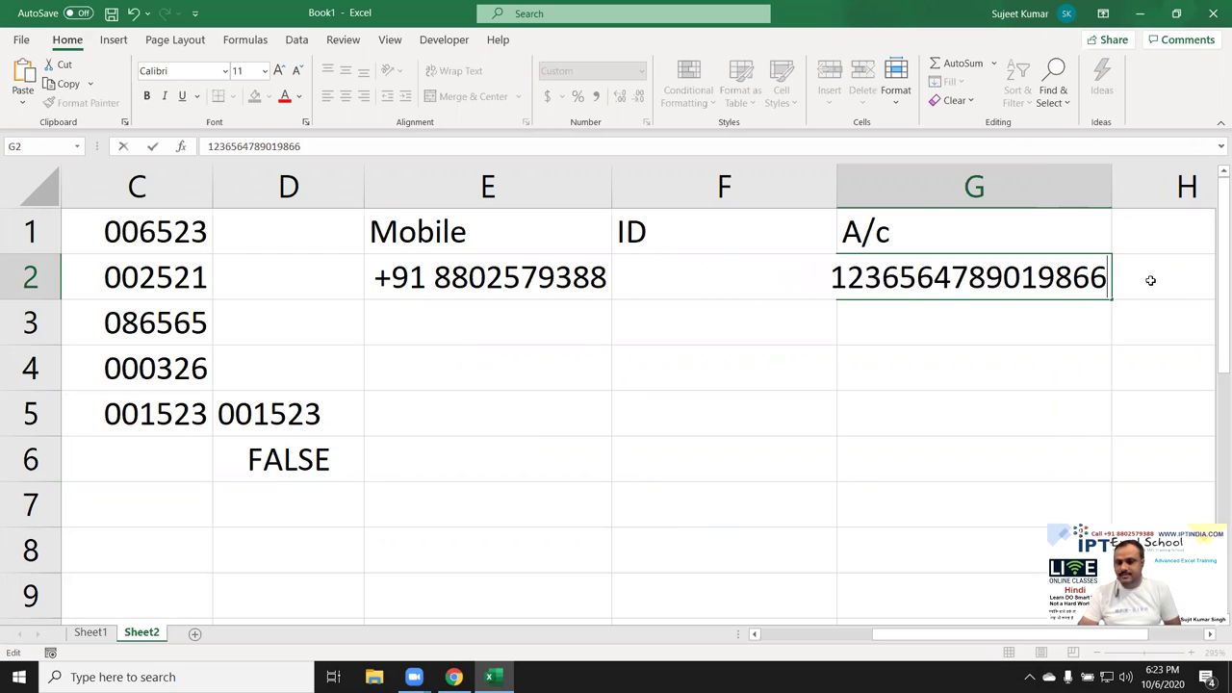
key("Return")
double_click(1109, 277)
key("BackSpace")
type("8")
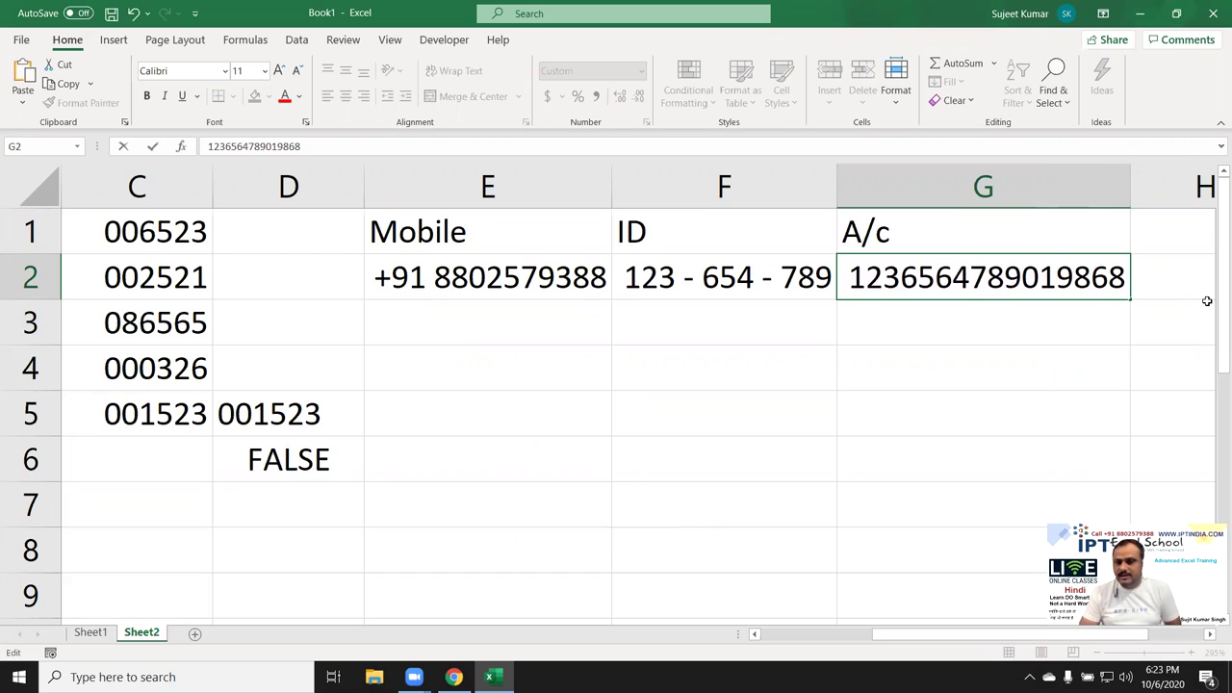
type("9")
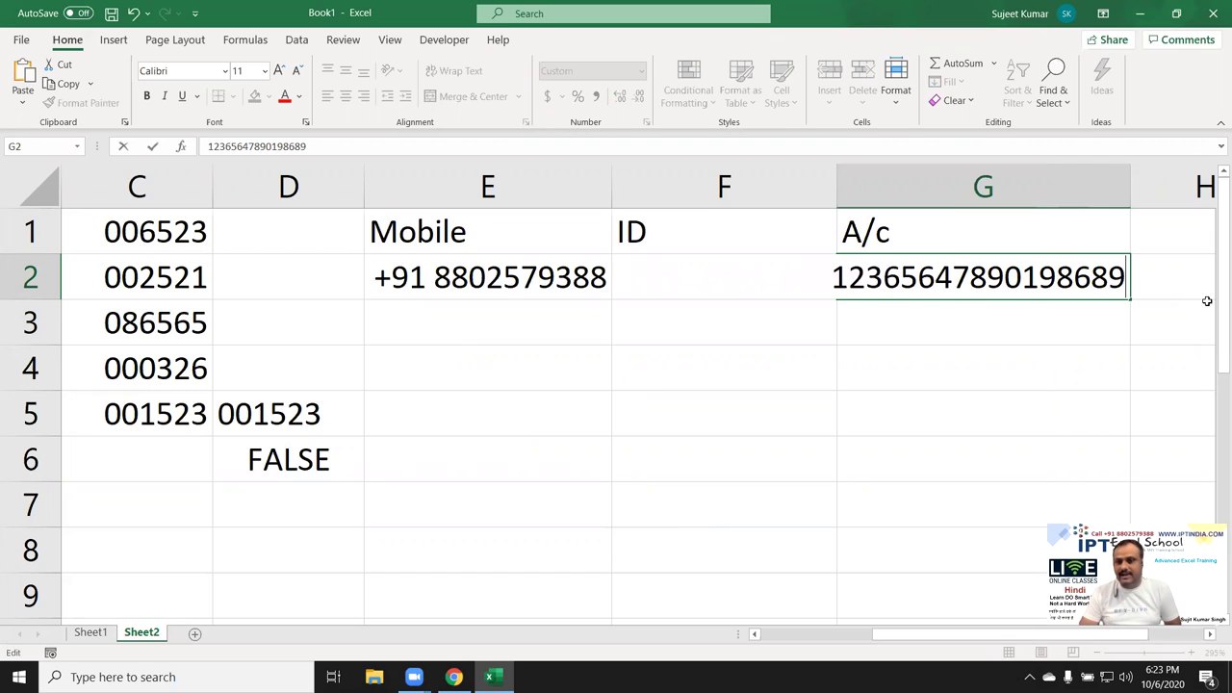
key("Return")
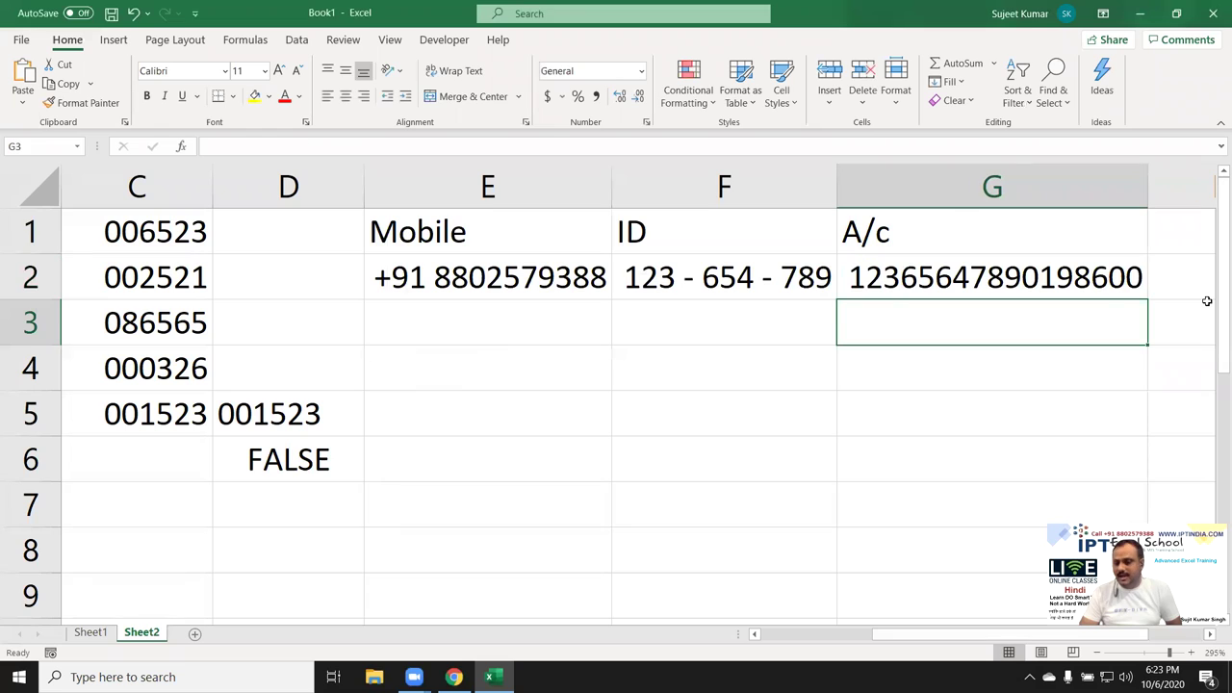
key("Up")
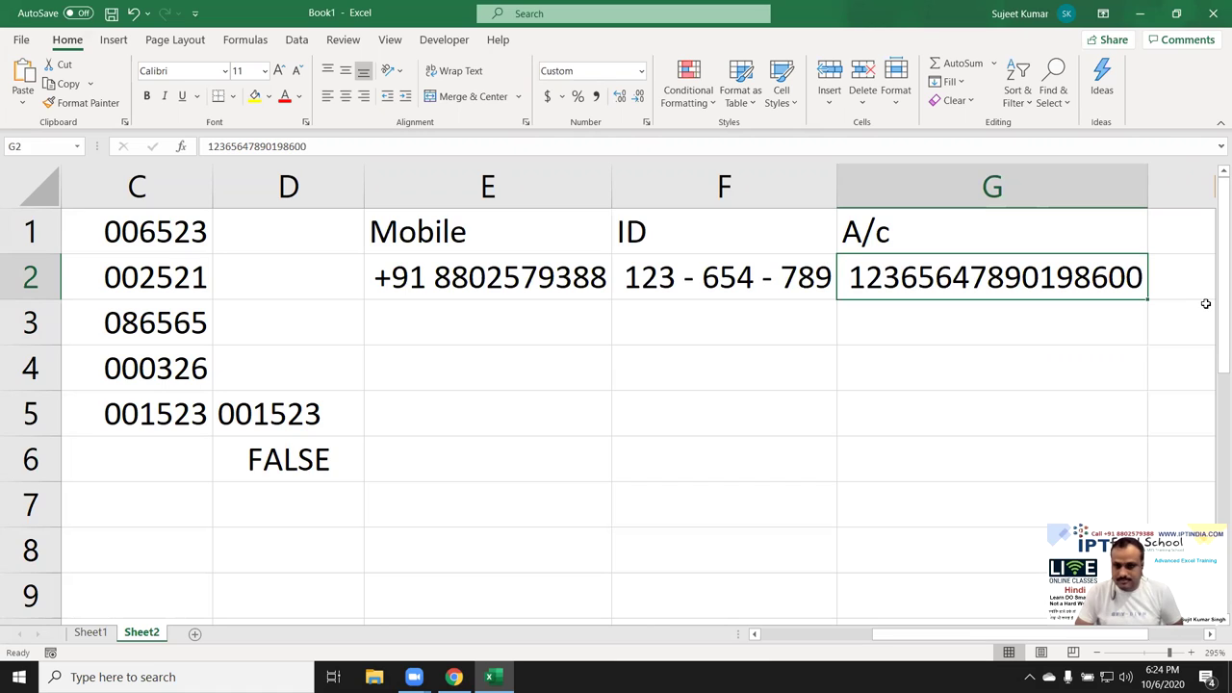
Step: Enter a long account number in G3 with a leading apostrophe so it stays text, then review row 3
key("Return")
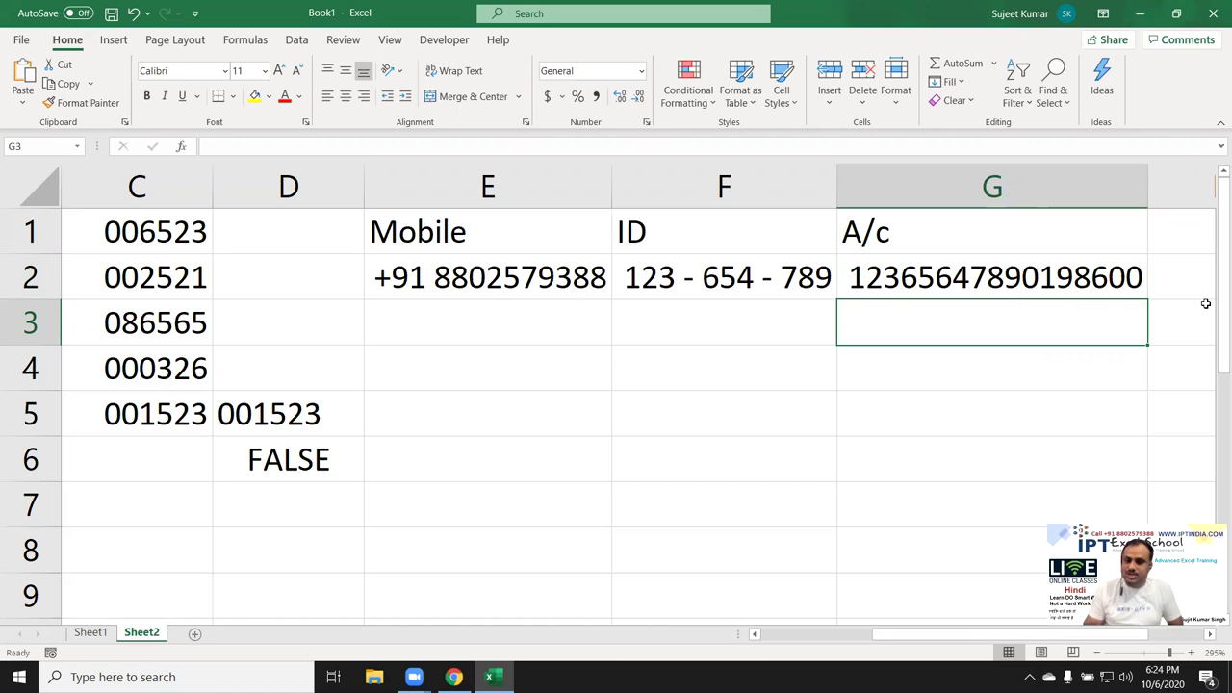
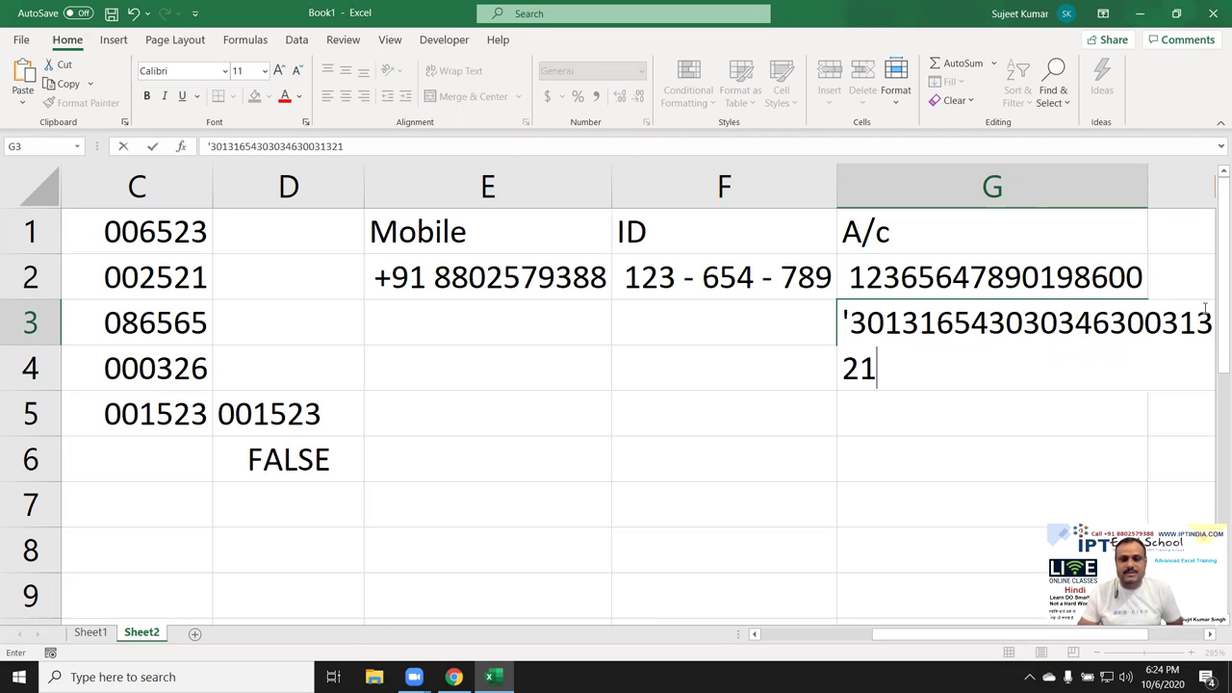
key("Return")
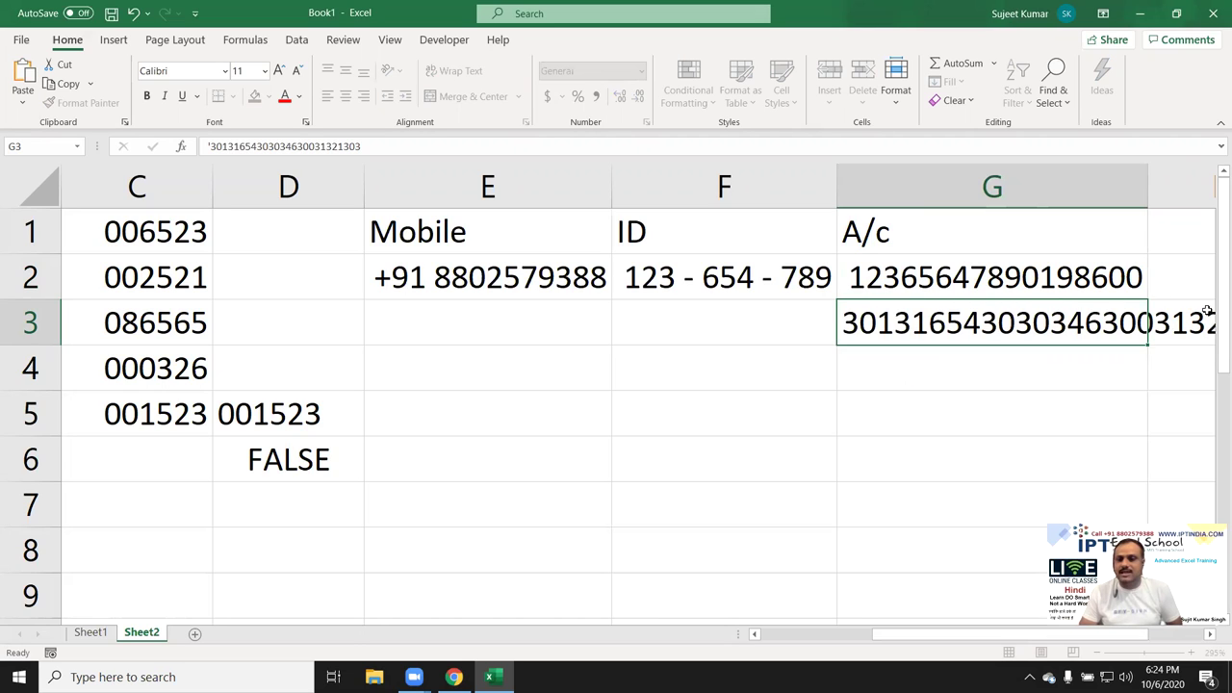
key("Up")
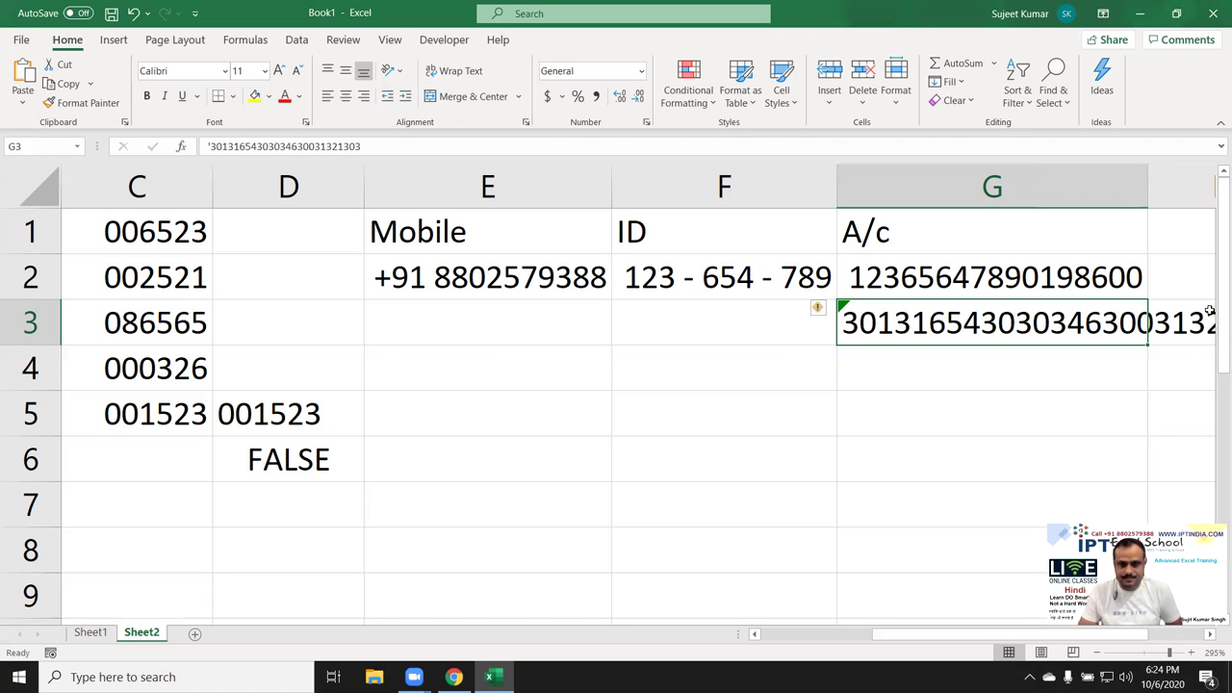
key("Left")
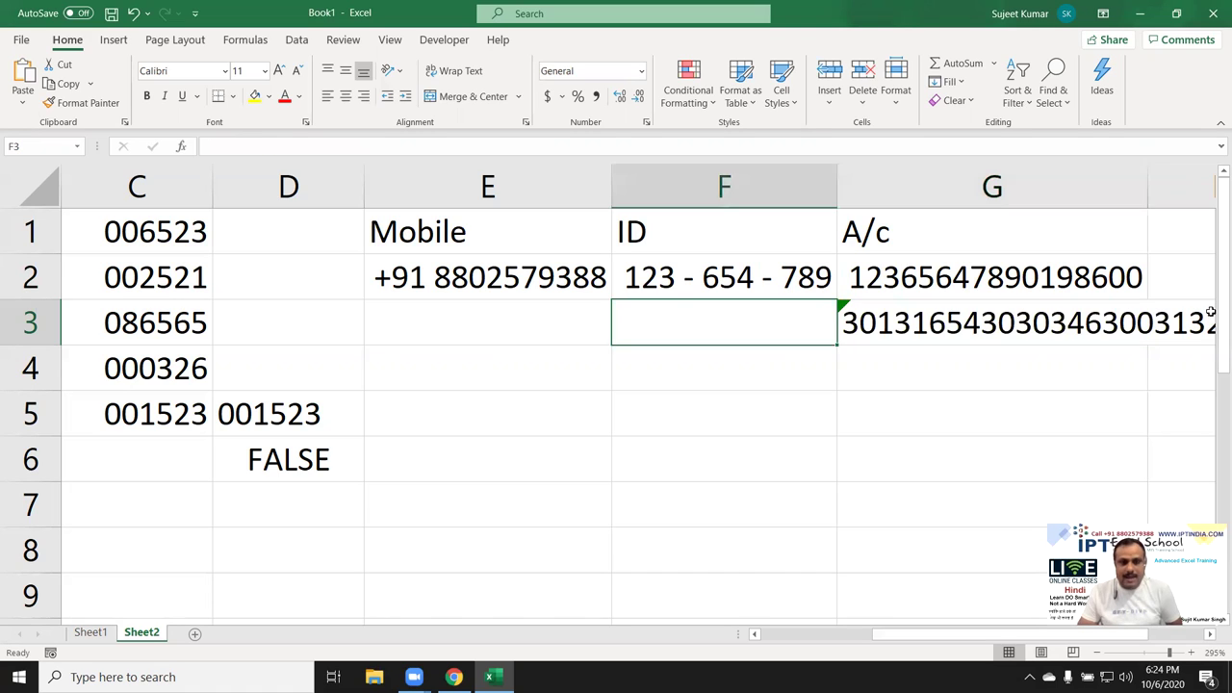
key("Left")
key("Left")
key("Left")
key("Left")
key("Right")
key("Right")
key("Right")
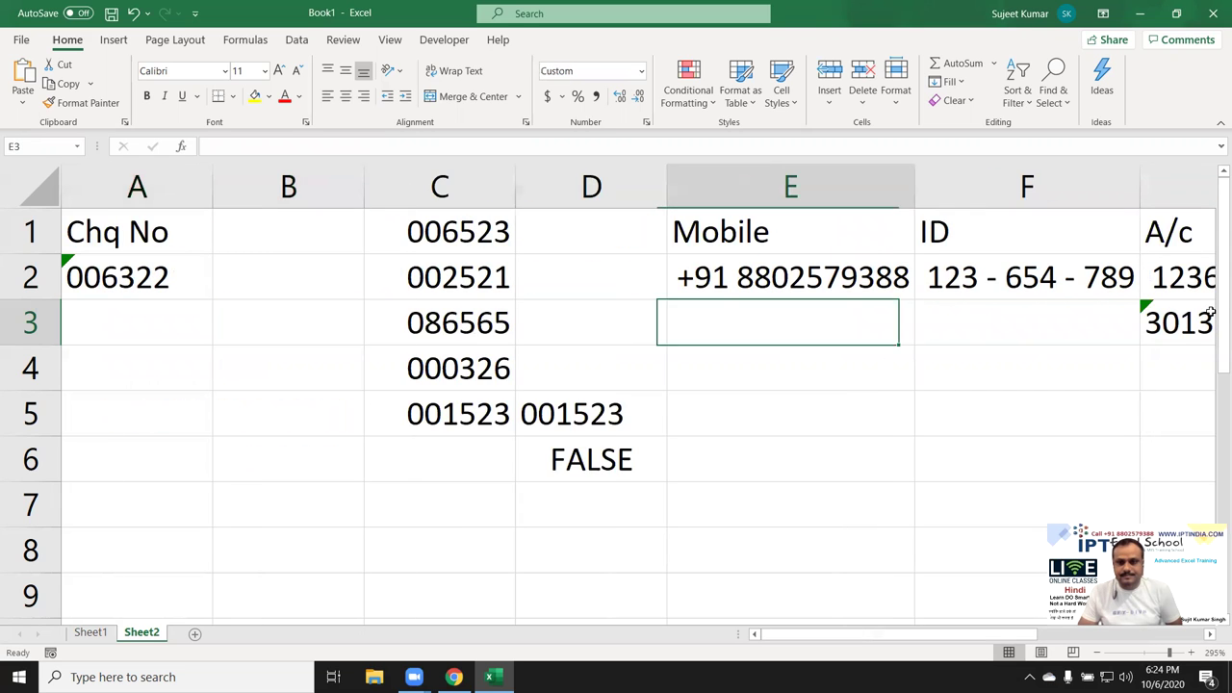
key("Right")
key("Right")
key("Right")
key("Right")
key("Left")
key("Left")
key("Left")
key("Left")
key("Left")
key("Right")
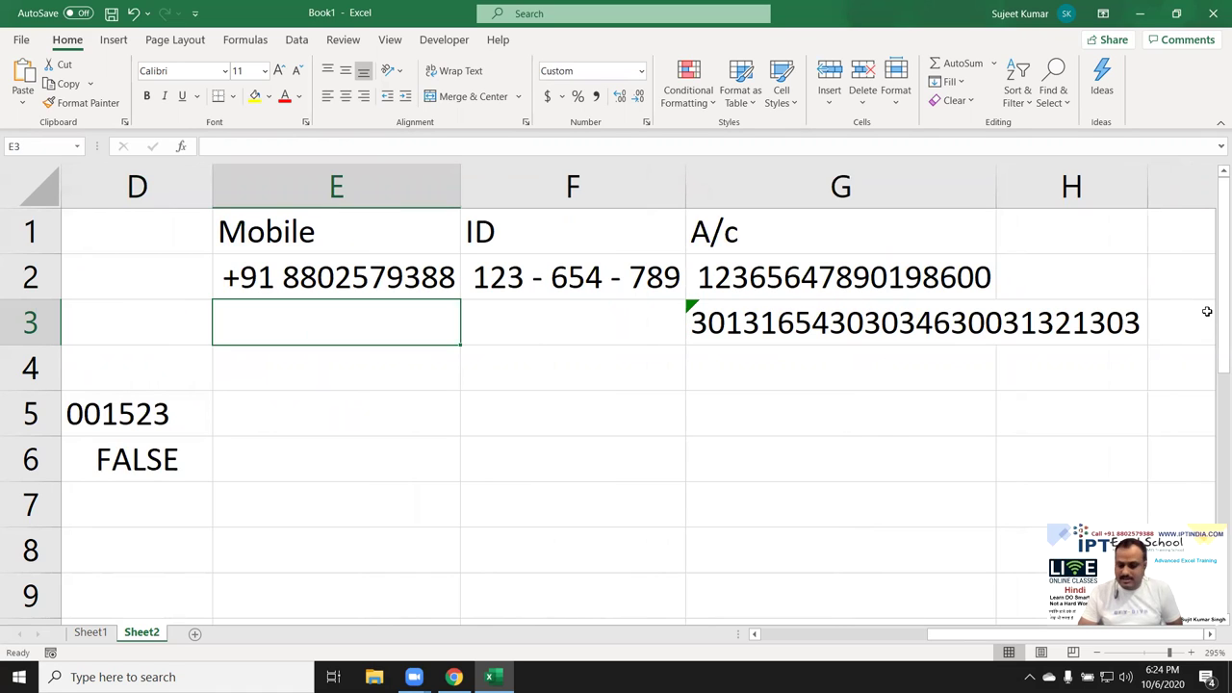
Step: Enter the short number 880 in E3
type("880")
key("Return")
key("Up")
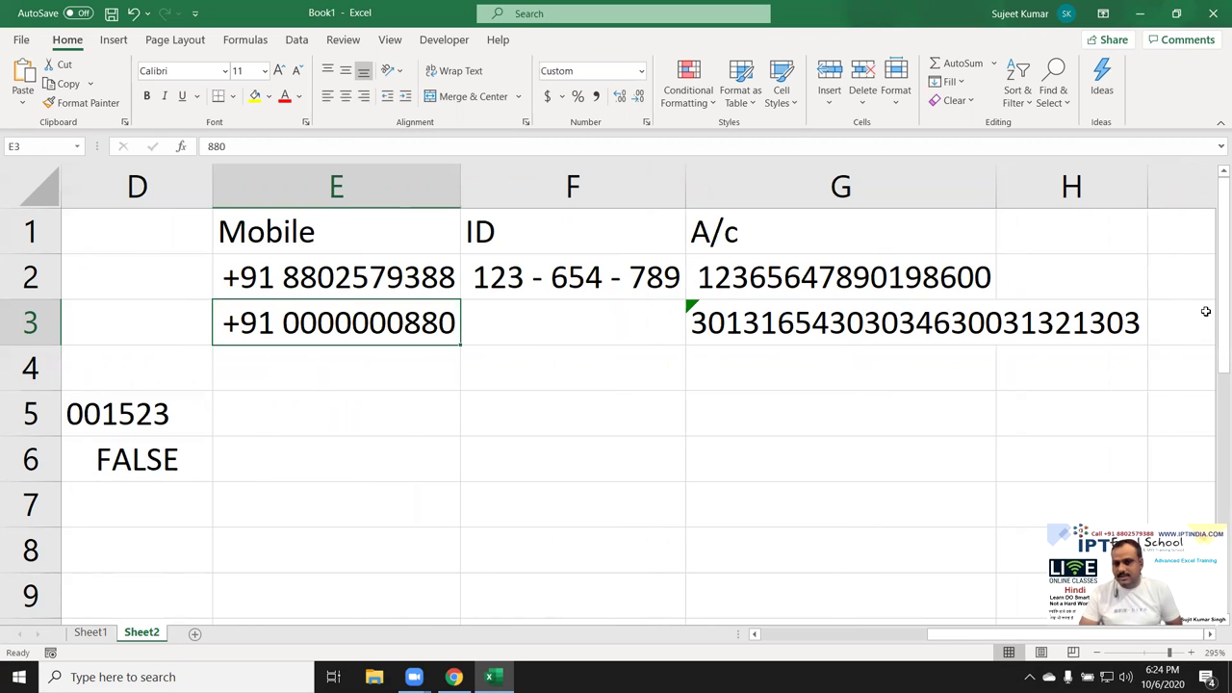
key("Up")
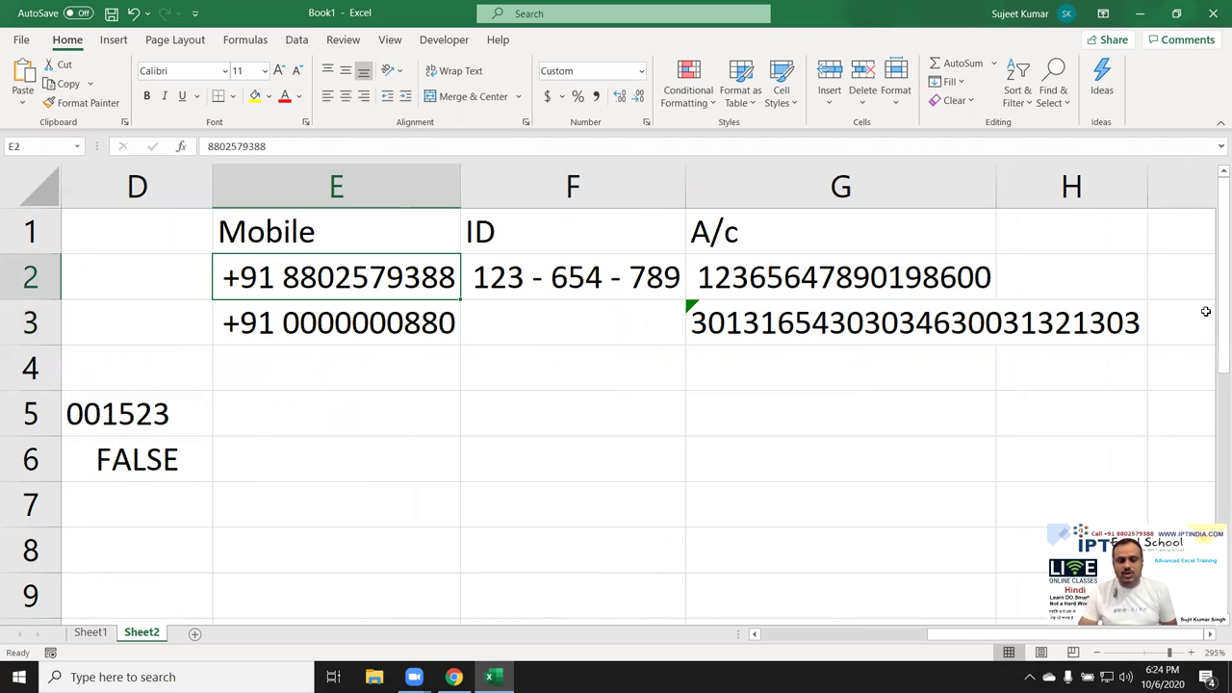
key("shift+Down")
key("shift+Down")
key("shift+Down")
key("shift+Down")
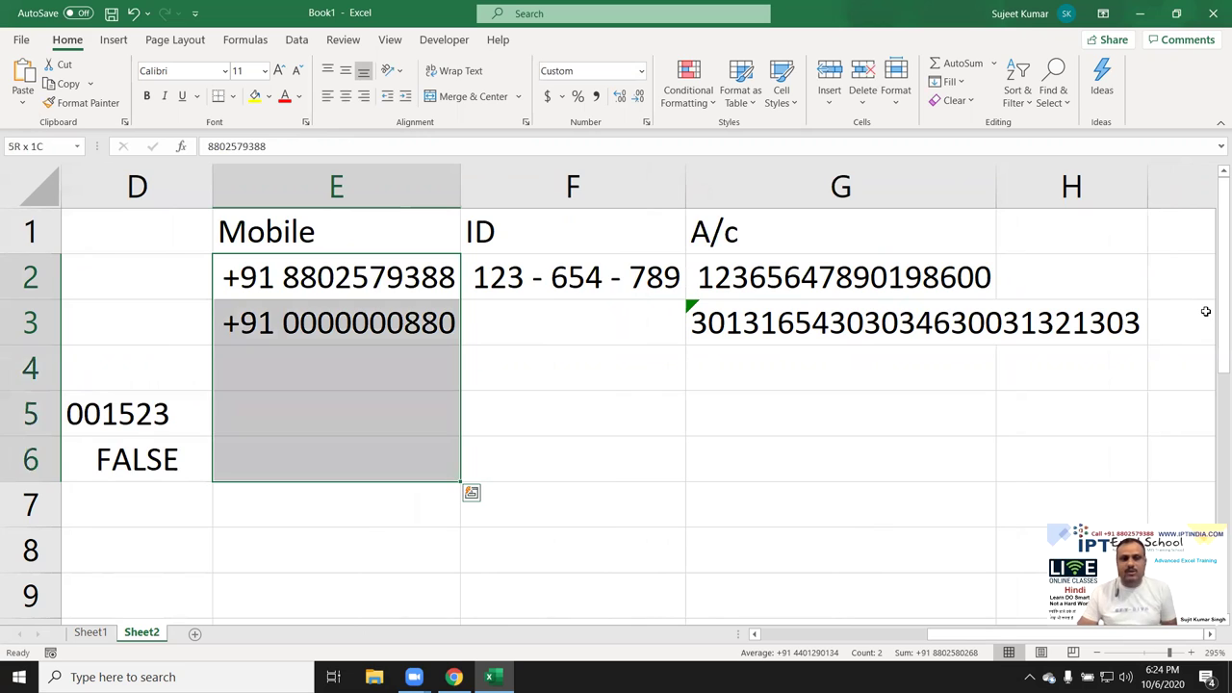
left_click(645, 123)
left_click_drag(603, 257, 648, 258)
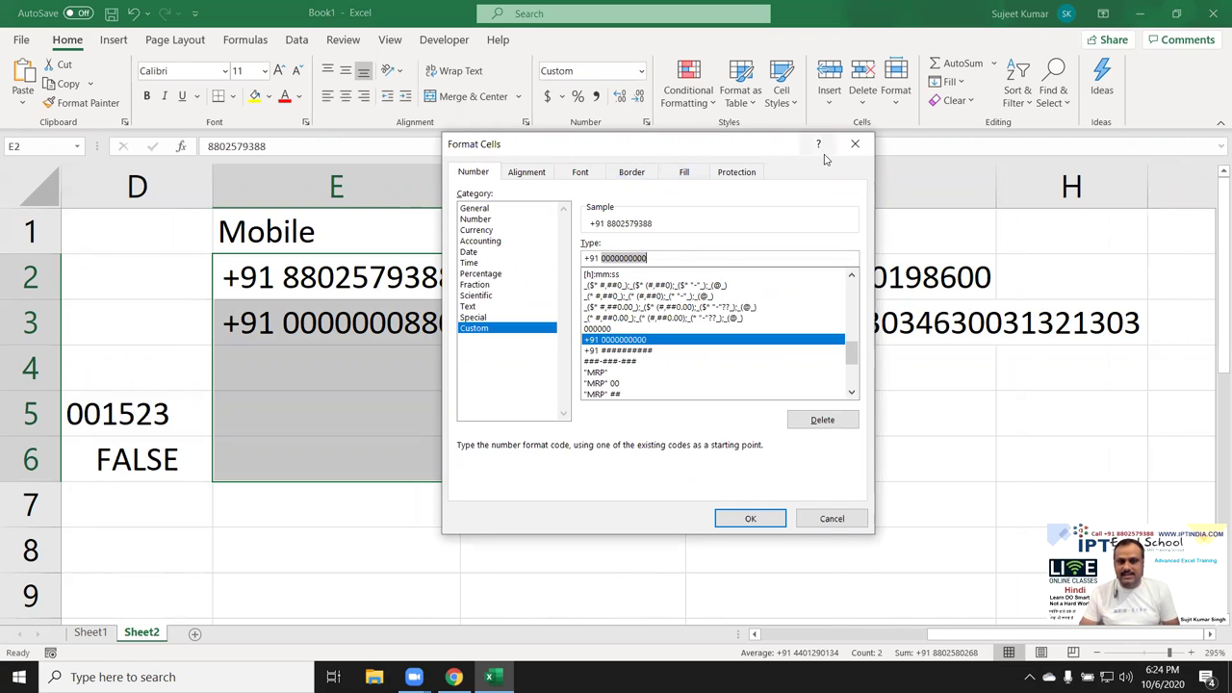
left_click_drag(681, 148, 822, 142)
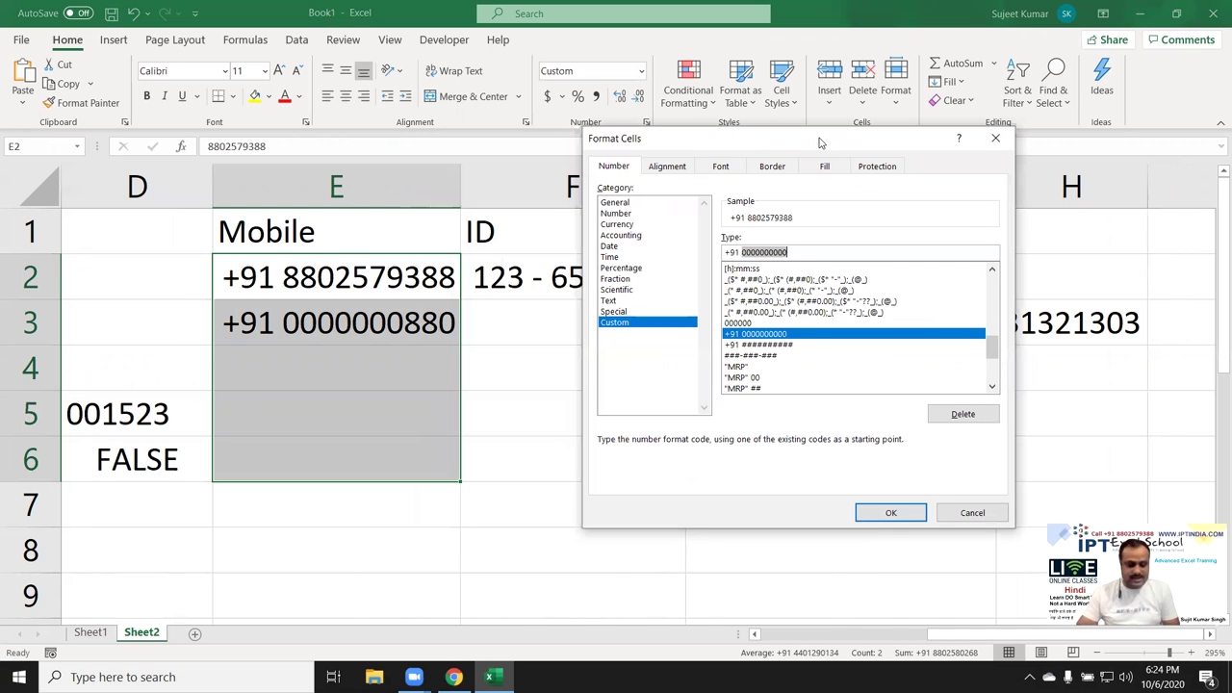
type("##########")
key("Return")
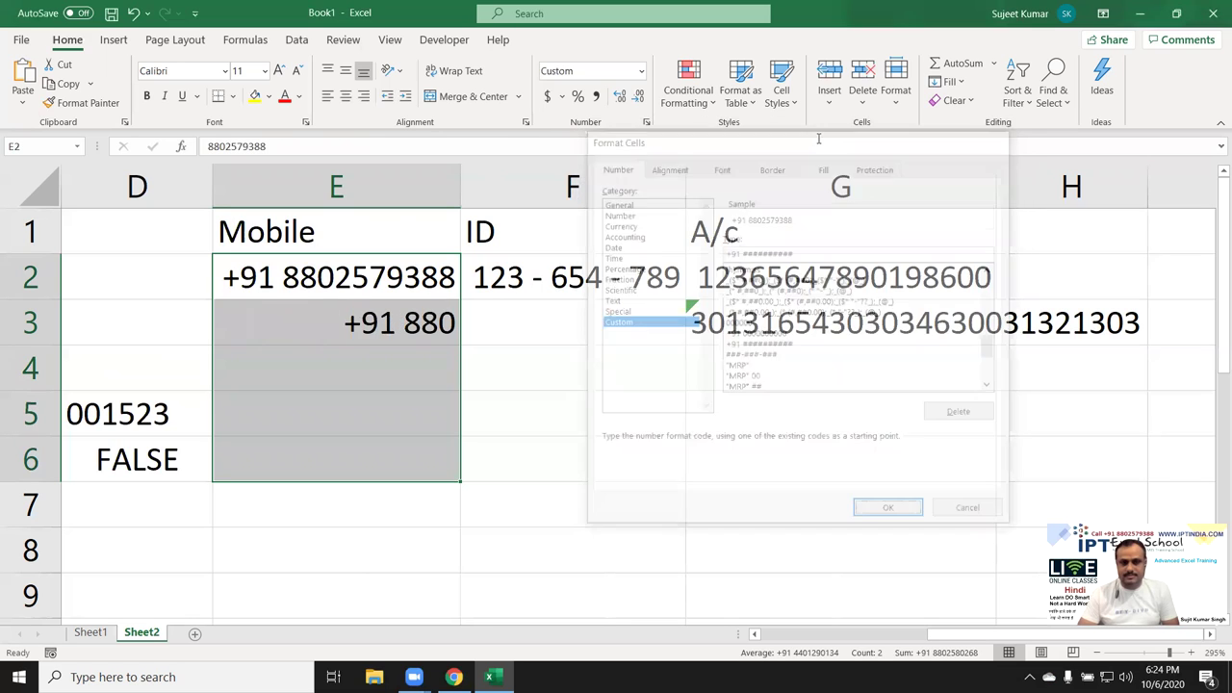
key("Down")
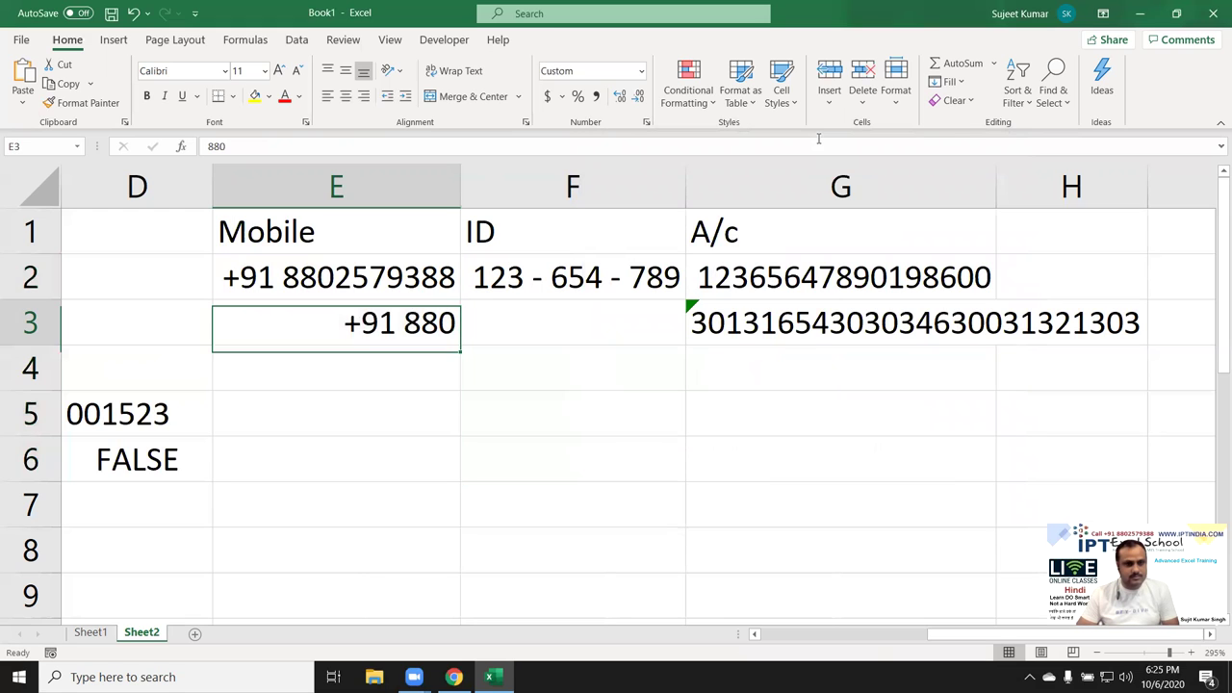
key("Up")
key("Down")
key("Down")
key("Down")
key("Down")
key("Left")
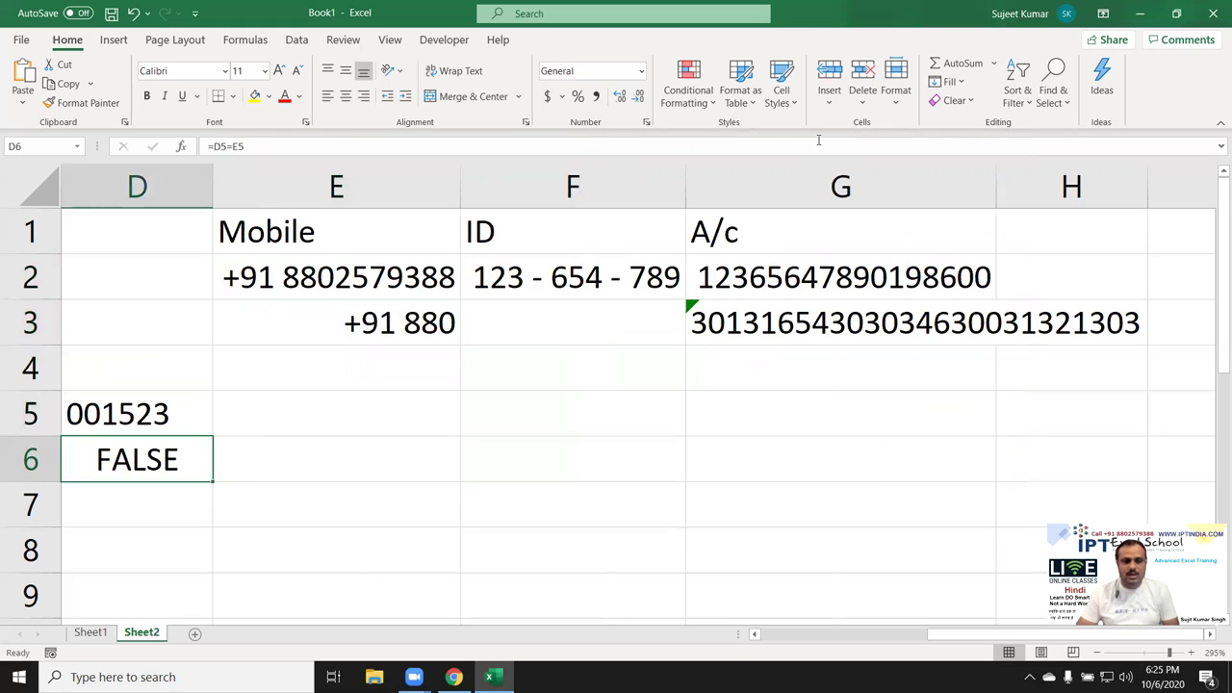
key("Left")
key("Left")
key("Left")
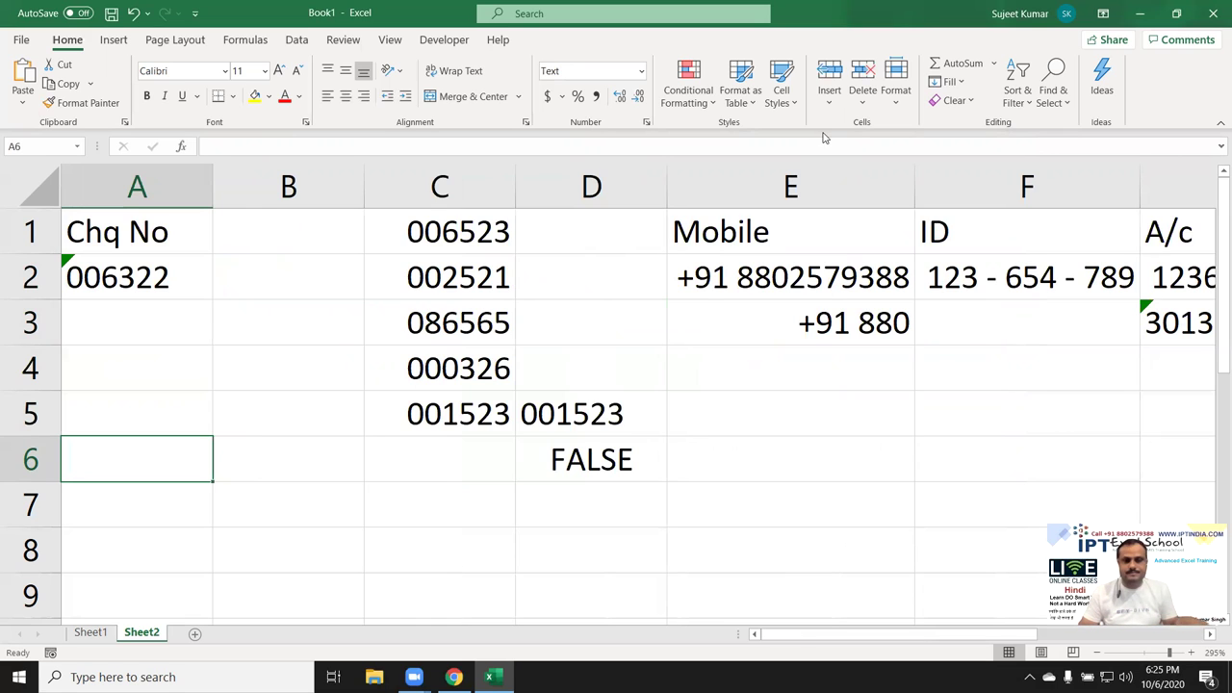
Step: Enter 1500 in B11, then replace it with the text AMT 1500
scroll(775, 388, "down", 2)
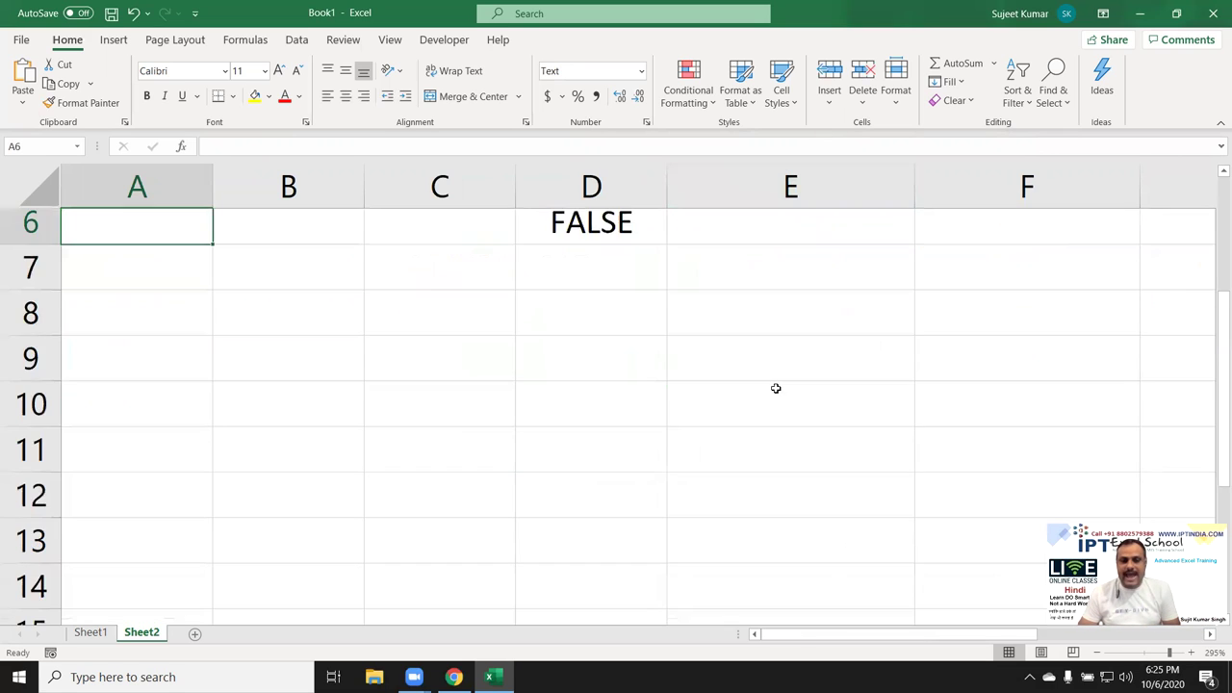
scroll(648, 352, "down", 2)
left_click(308, 275)
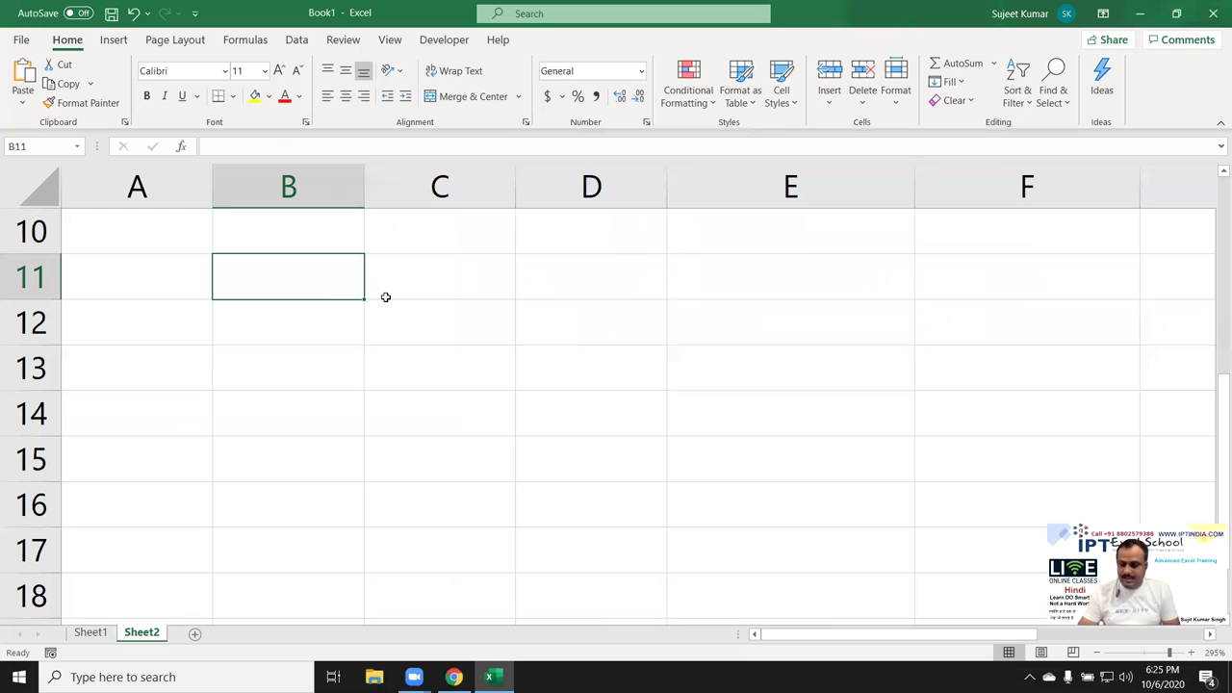
type("1500")
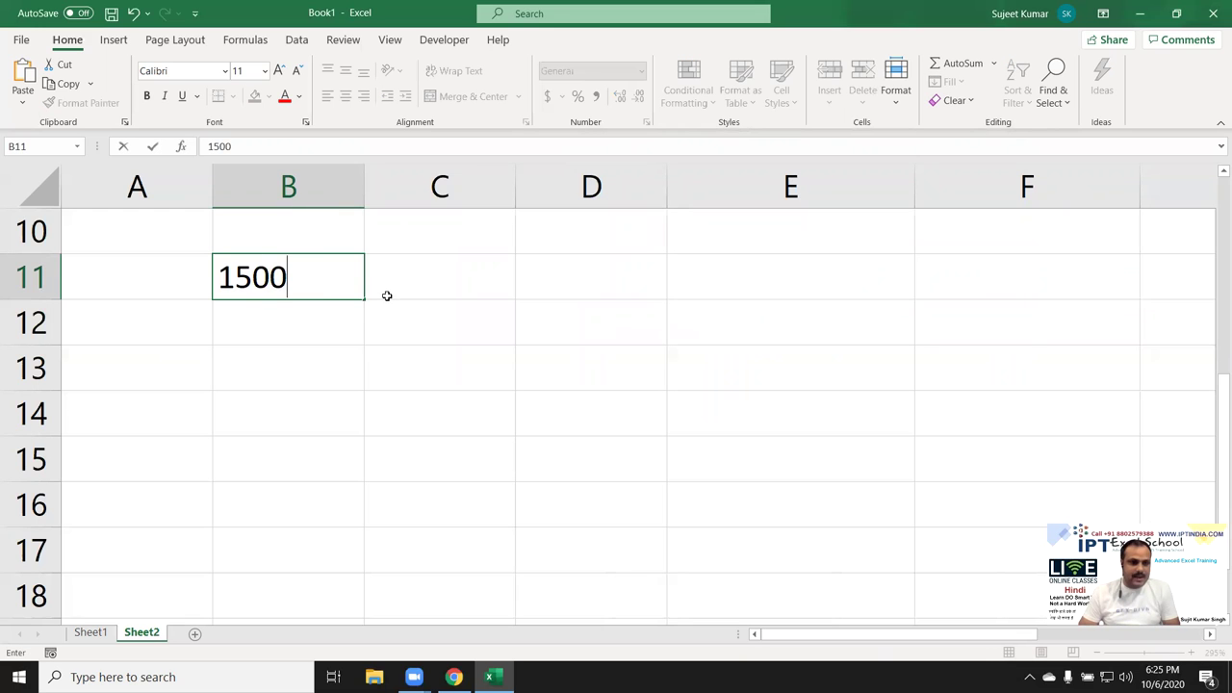
key("Return")
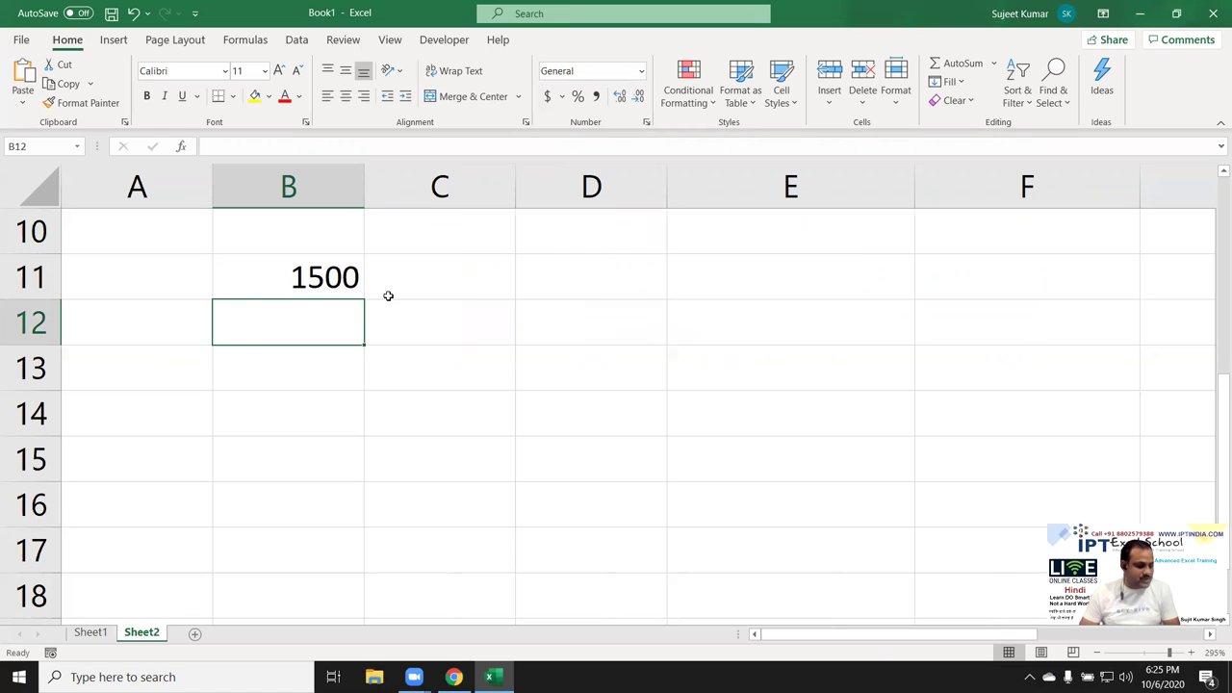
key("Up")
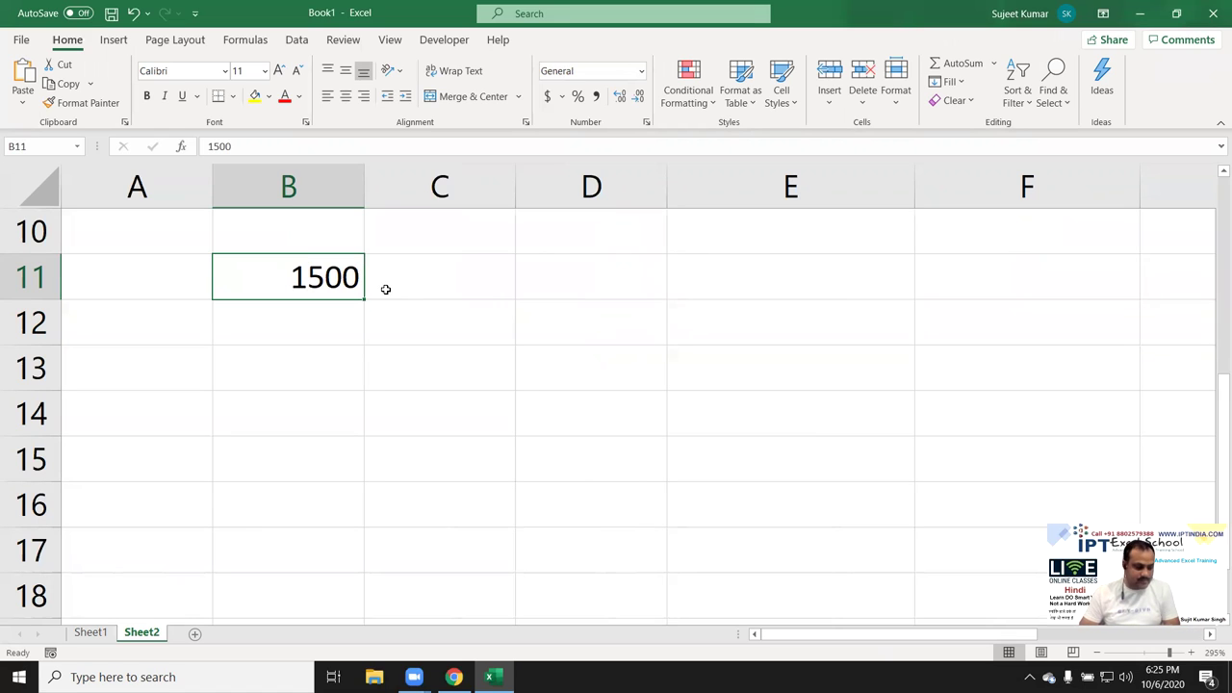
type("AMT")
key("BackSpace")
key("BackSpace")
key("BackSpace")
type("A")
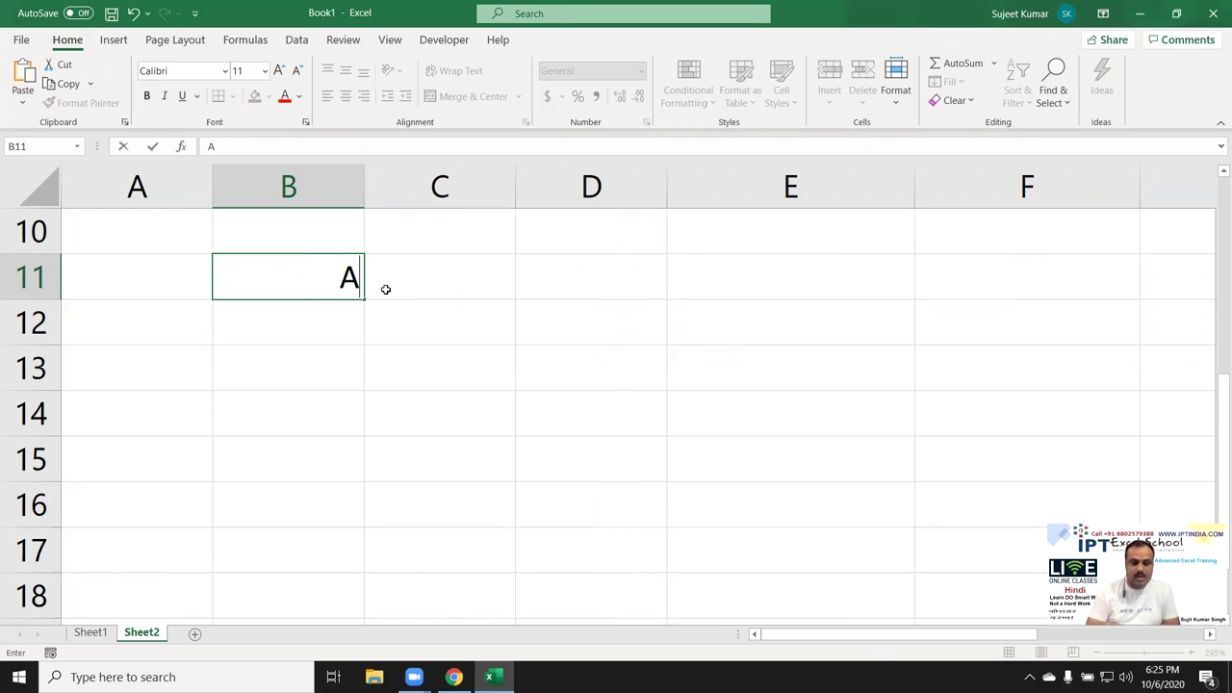
type("MT  1500")
key("Return")
Step: Enter the text MRP 1500 in B12
type("M")
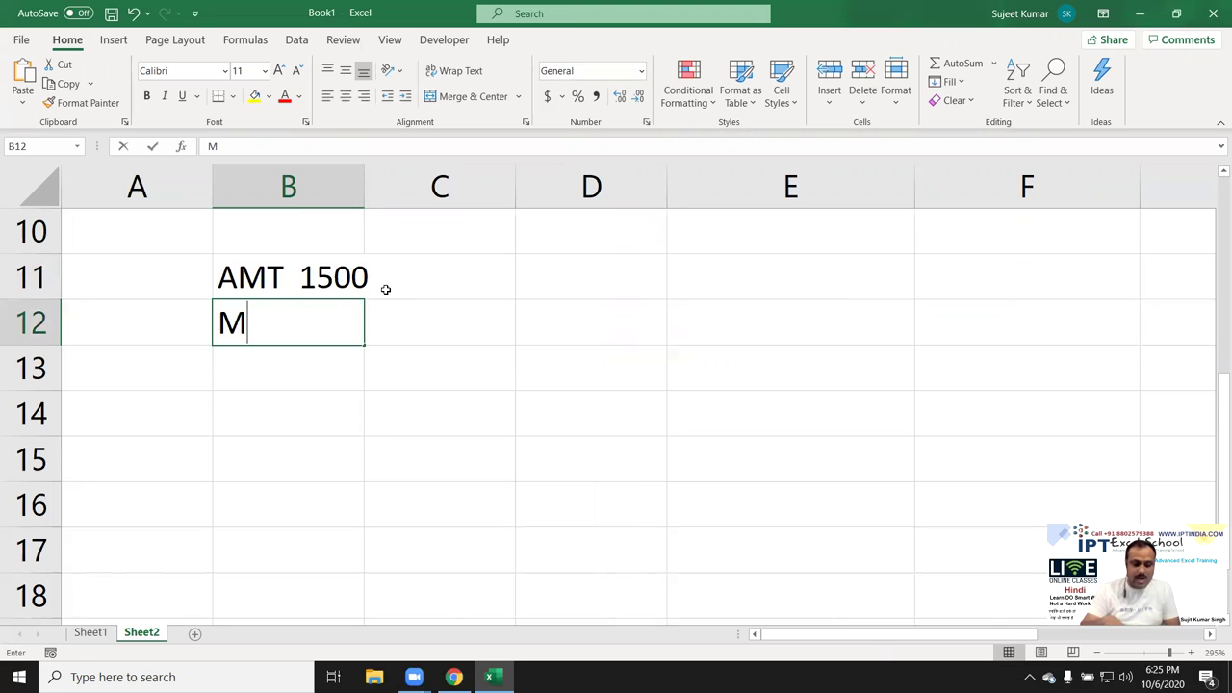
type("RP")
type("1500")
key("Return")
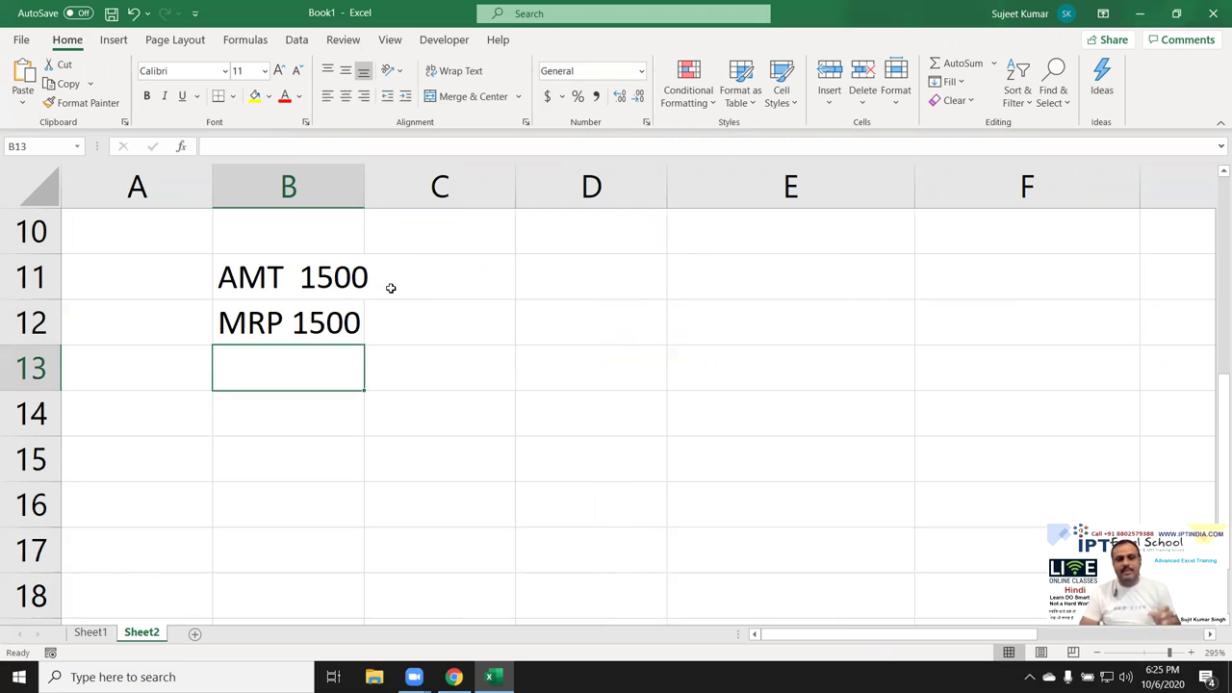
key("Up")
key("Right")
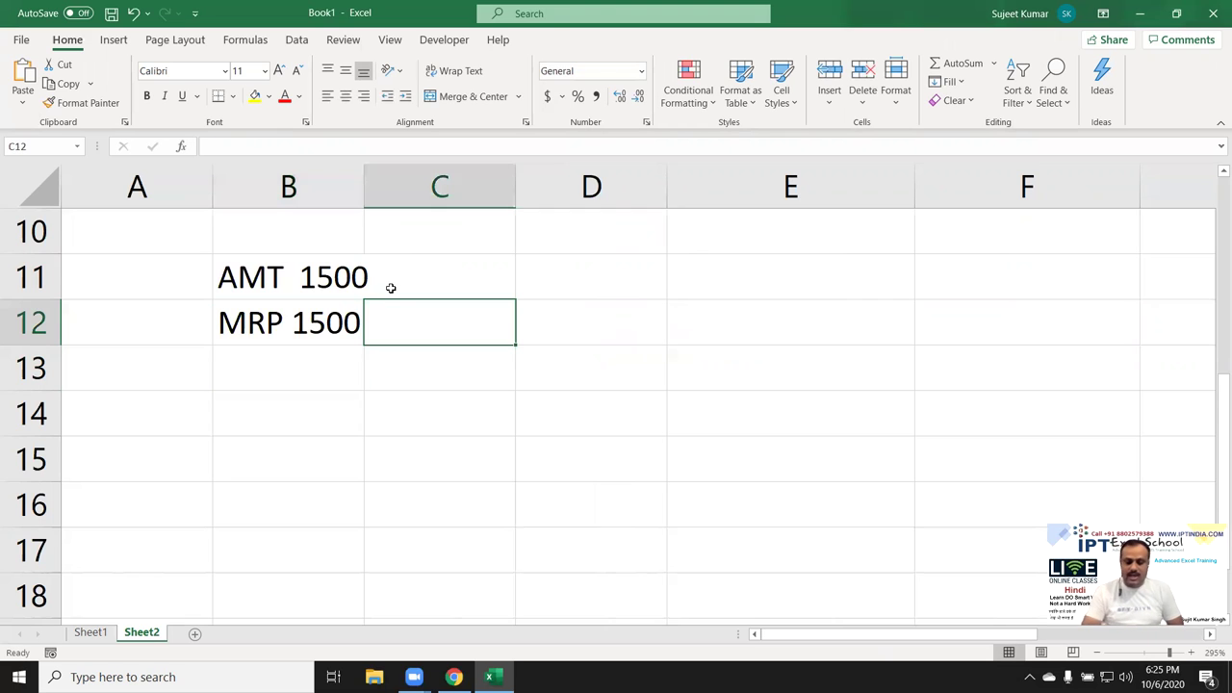
Step: Enter =B12+20 in C12, which returns #VALUE!, and compare it with B11 and B12
type("=")
key("Left")
type("+20")
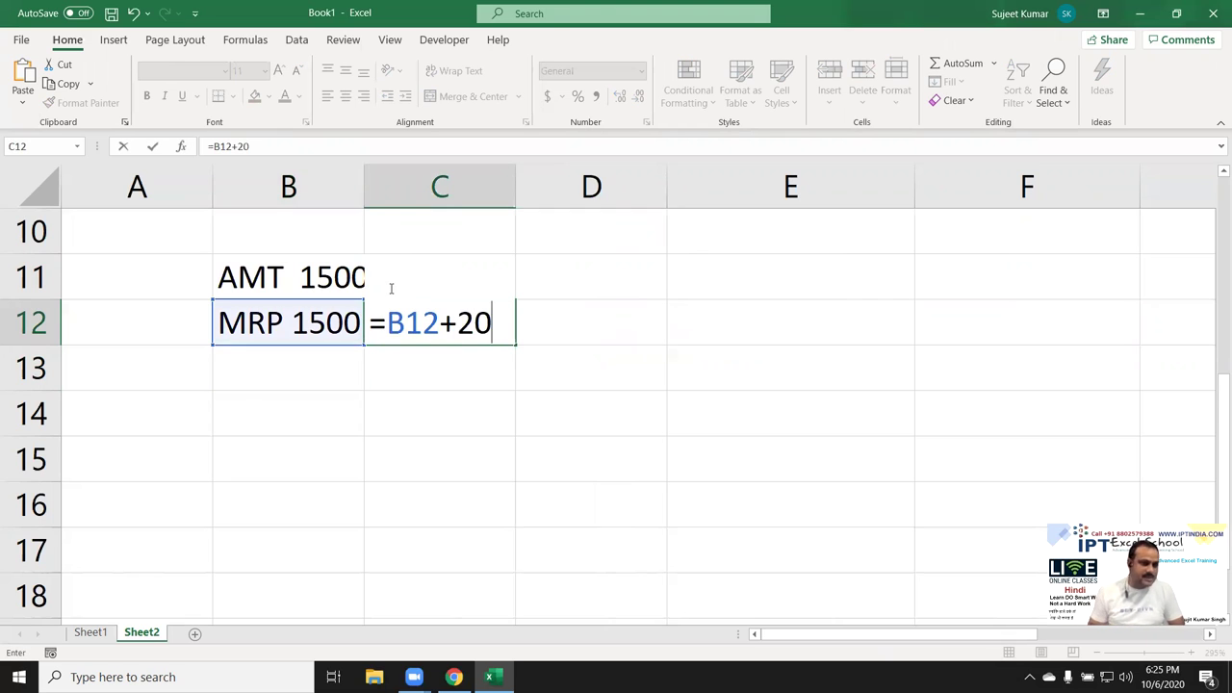
key("Return")
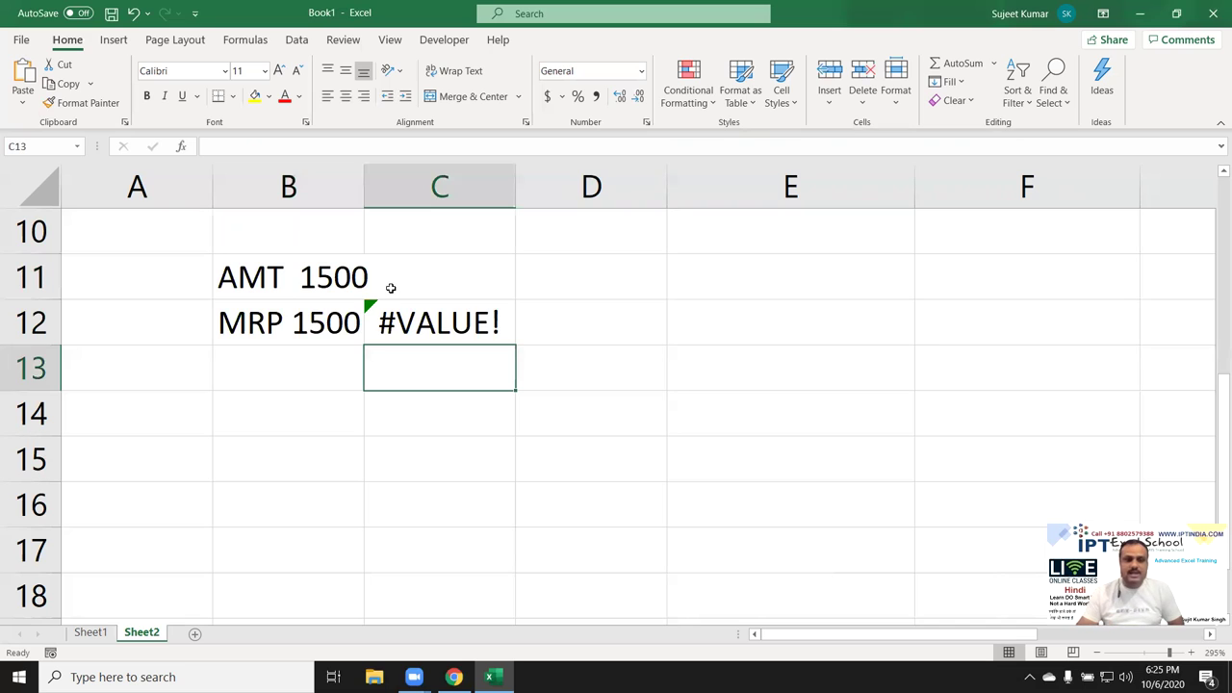
key("Up")
key("Left")
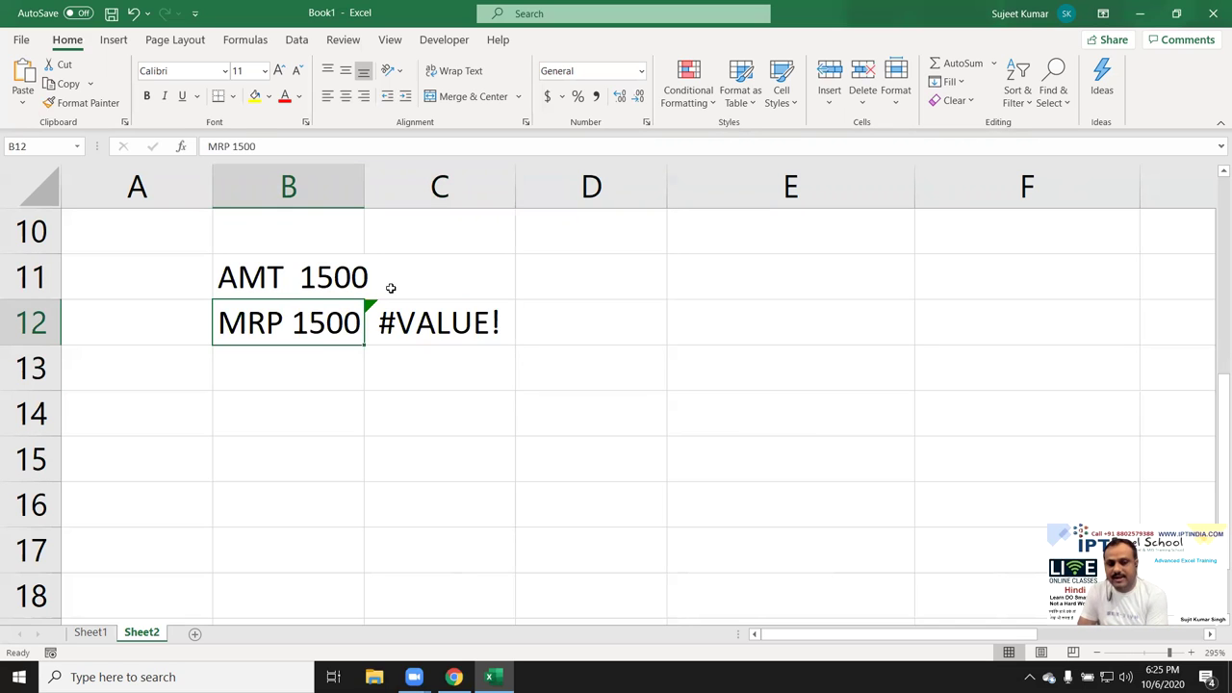
key("Up")
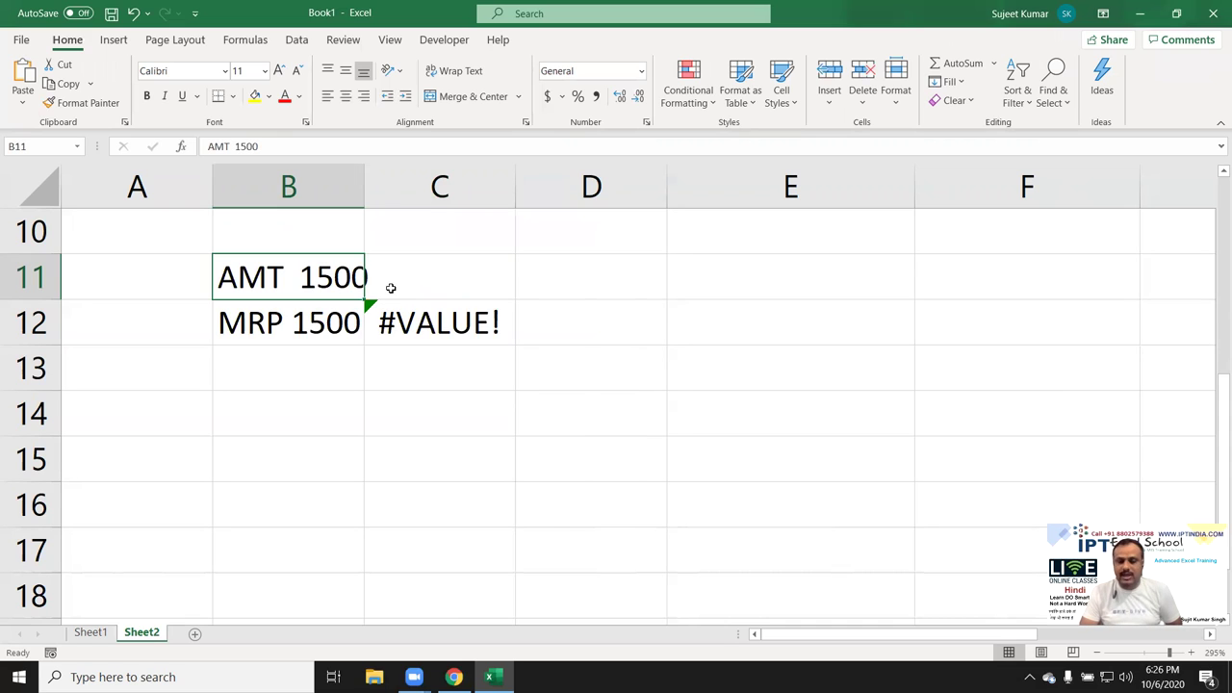
key("Down")
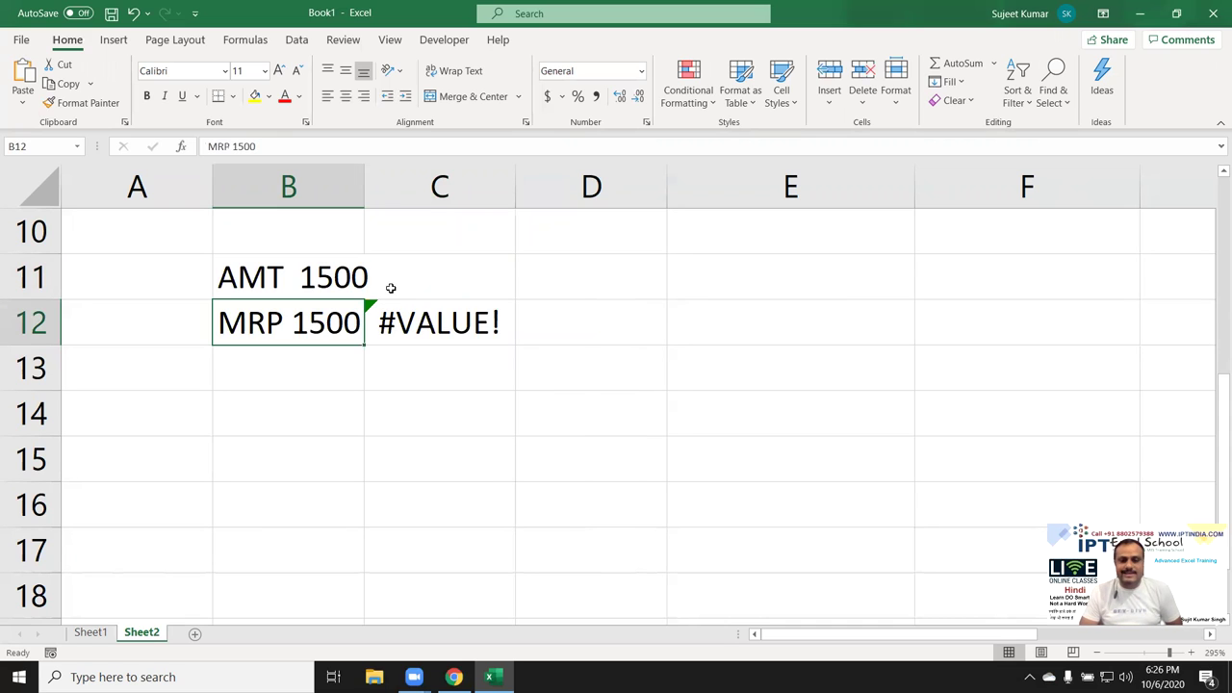
key("Right")
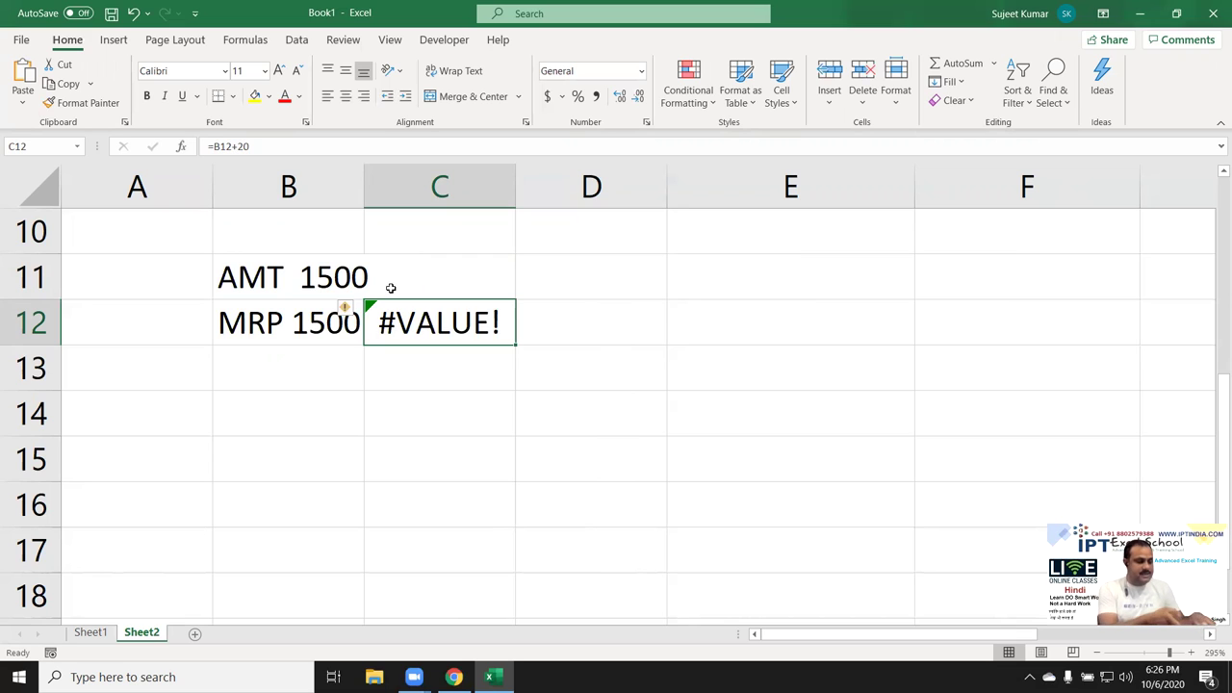
Step: Drag column B wider to fit its text and put the number 1500 in E12
left_click_drag(364, 183, 377, 183)
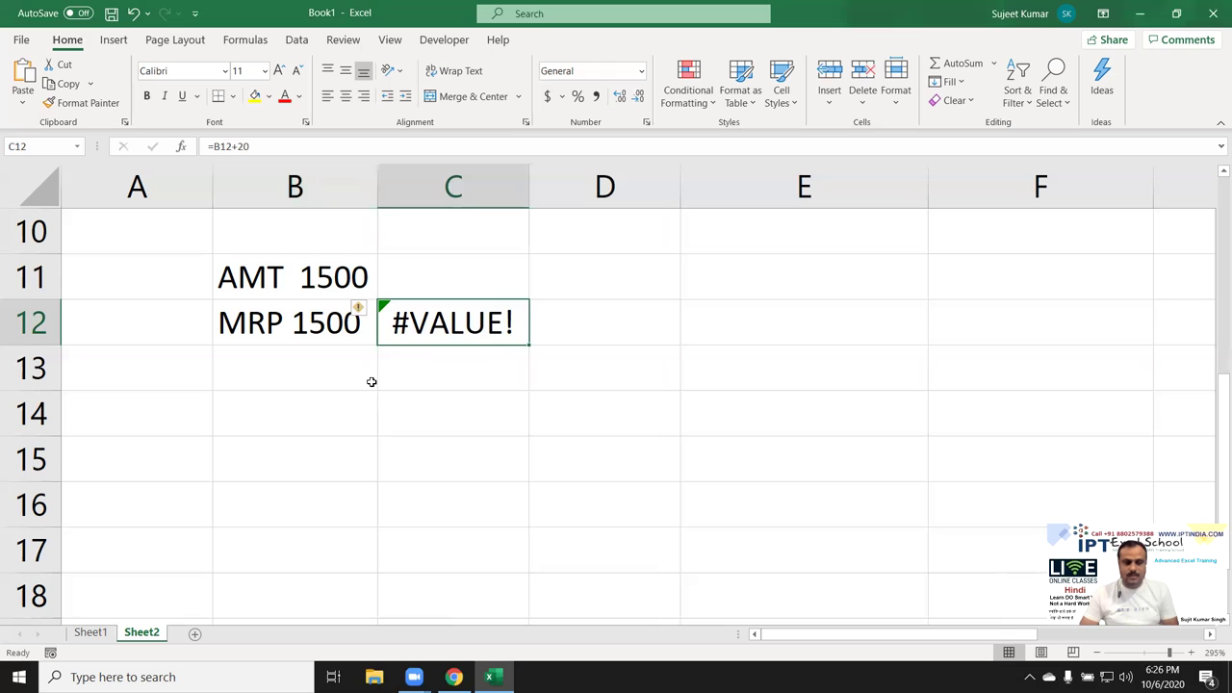
left_click(704, 324)
type("1500")
key("Return")
left_click(757, 318)
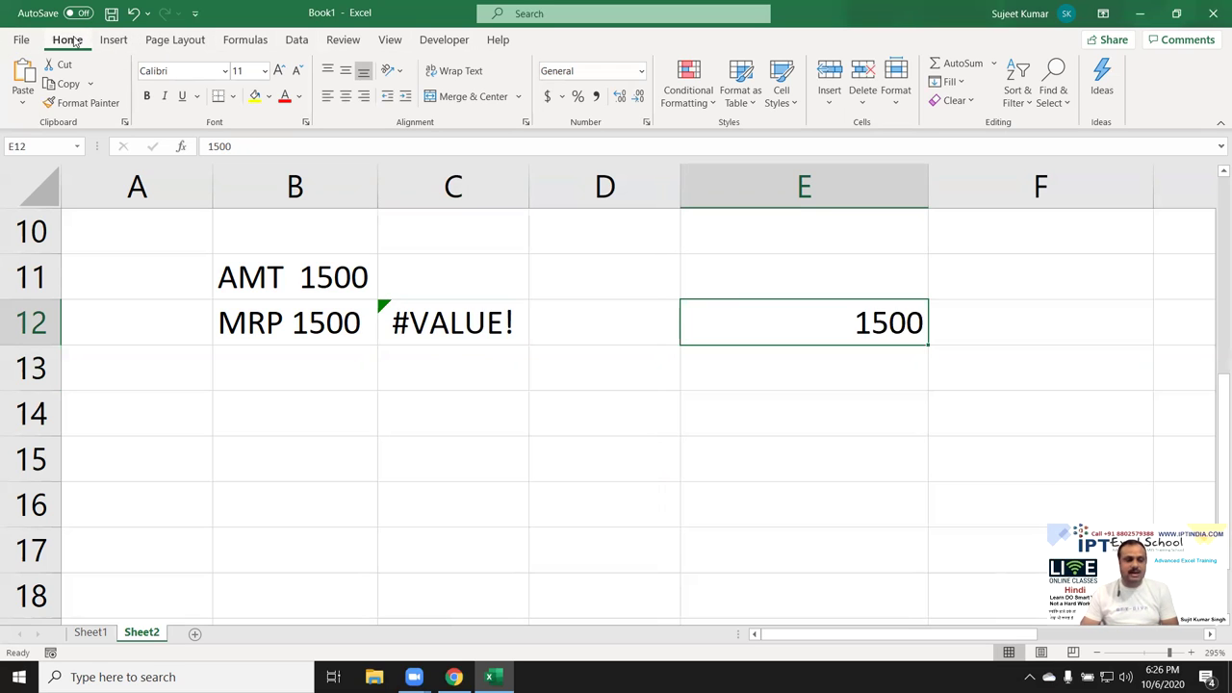
Step: Replace E12's General code with the custom format "MRP" so it shows MRP instead of 1500
right_click(746, 337)
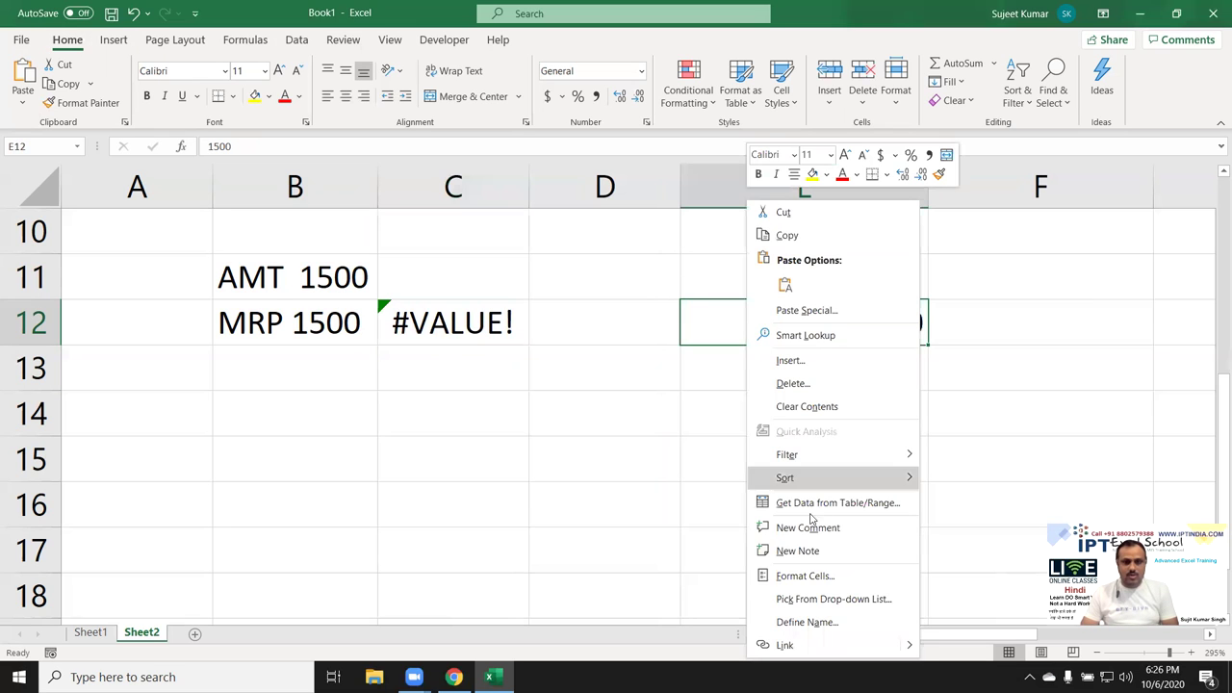
left_click(803, 576)
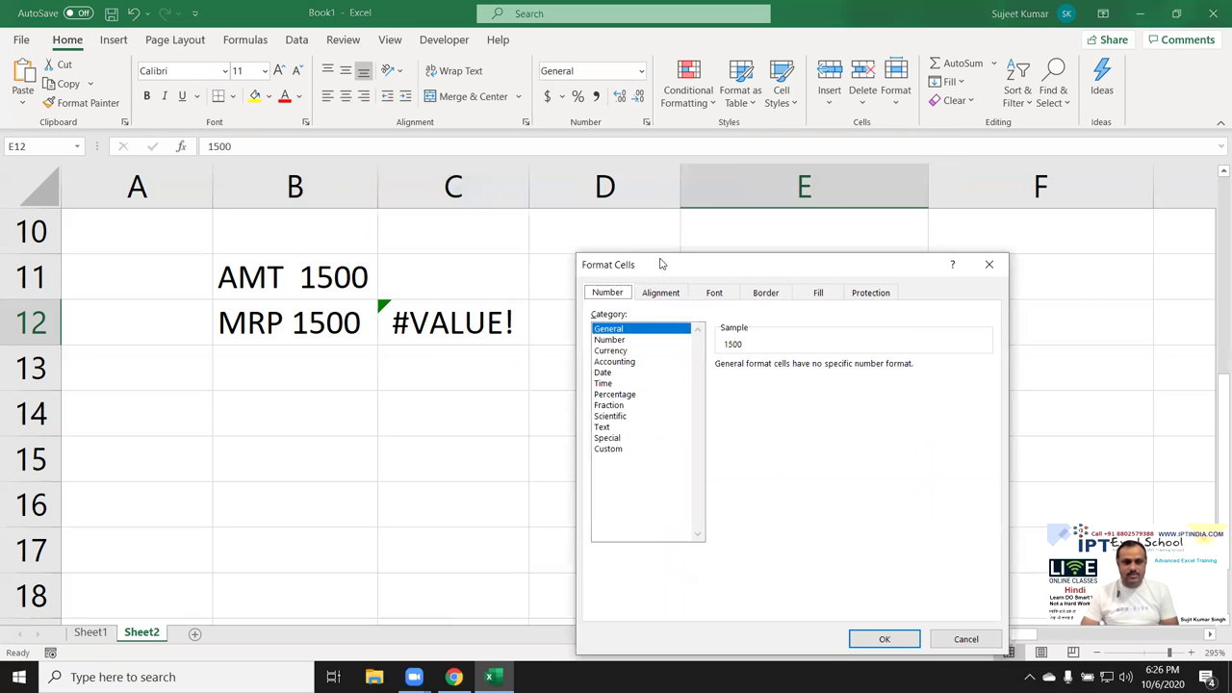
left_click(302, 335)
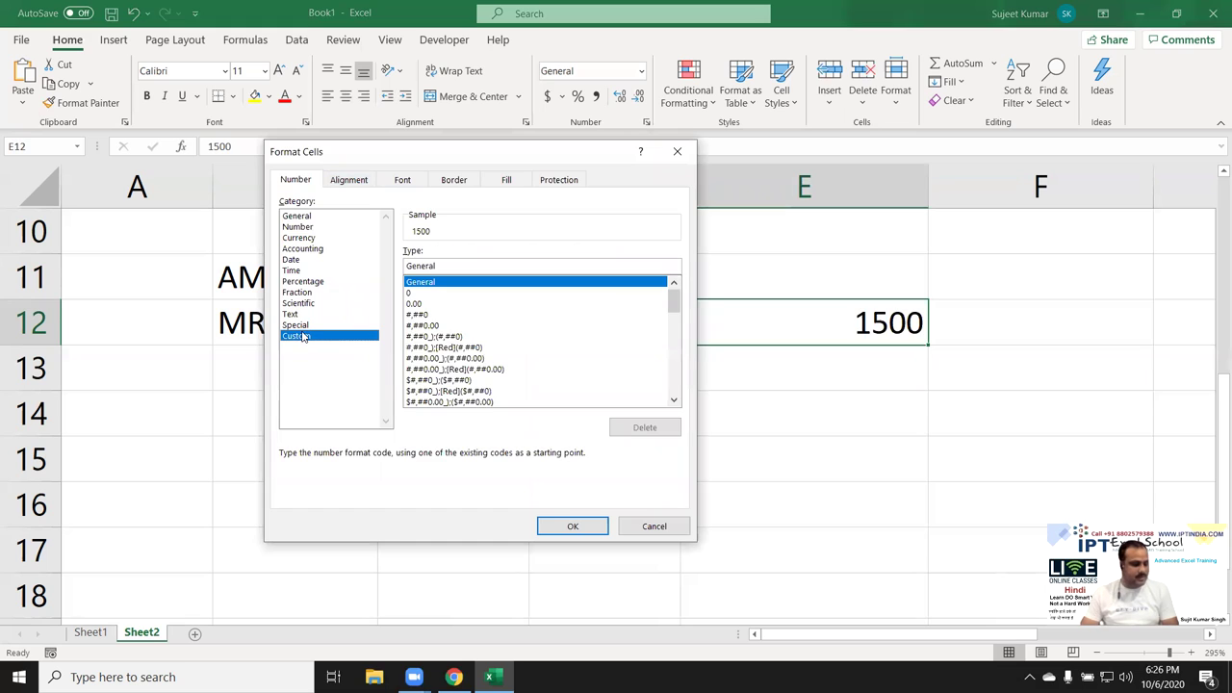
left_click(439, 265)
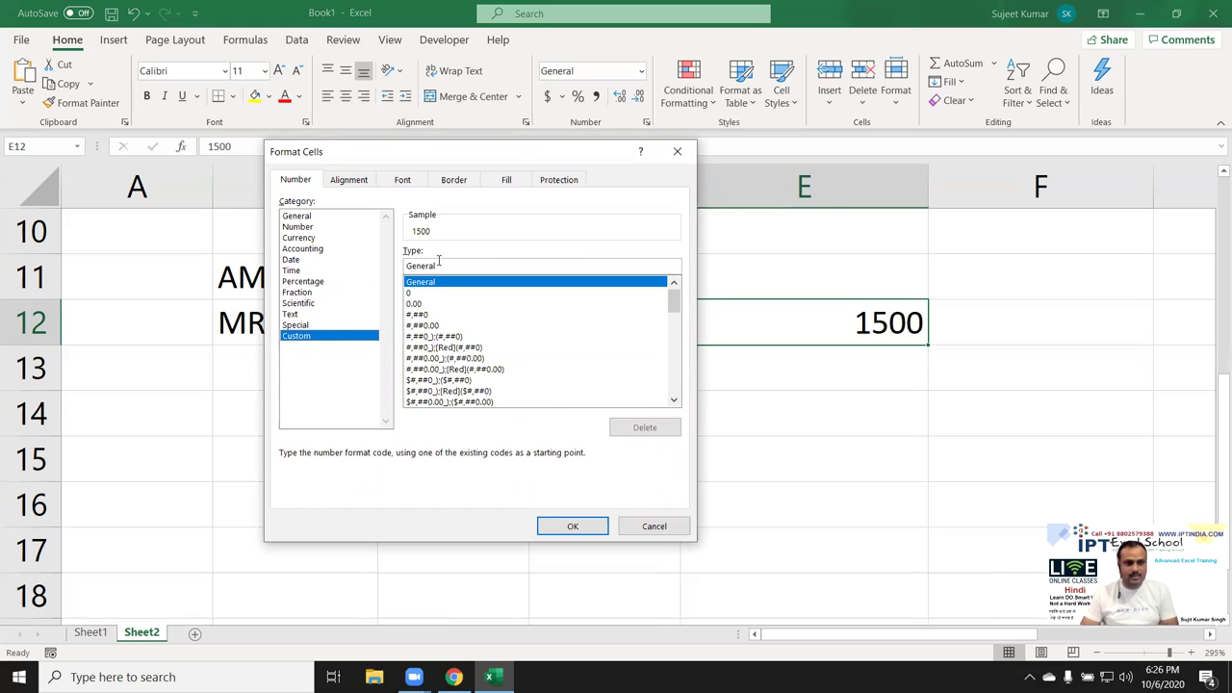
double_click(438, 264)
type("AMT")
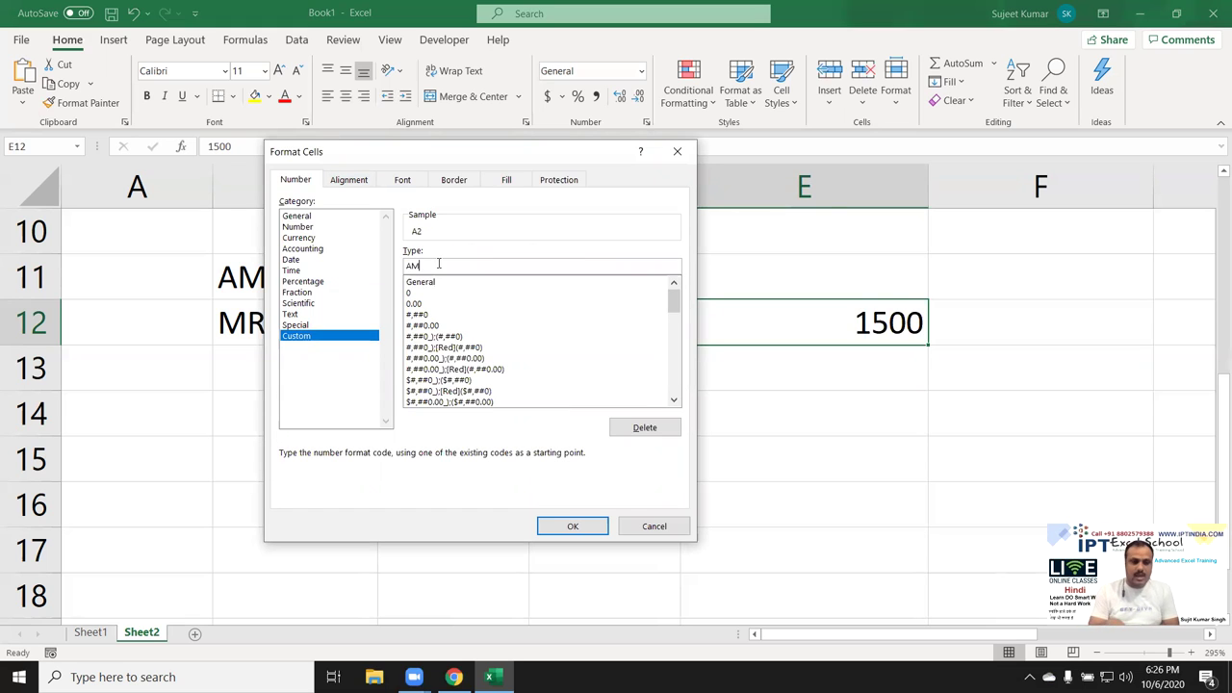
key("BackSpace")
key("BackSpace")
key("BackSpace")
type("\"MR")
key("BackSpace")
key("BackSpace")
type("MRP\"")
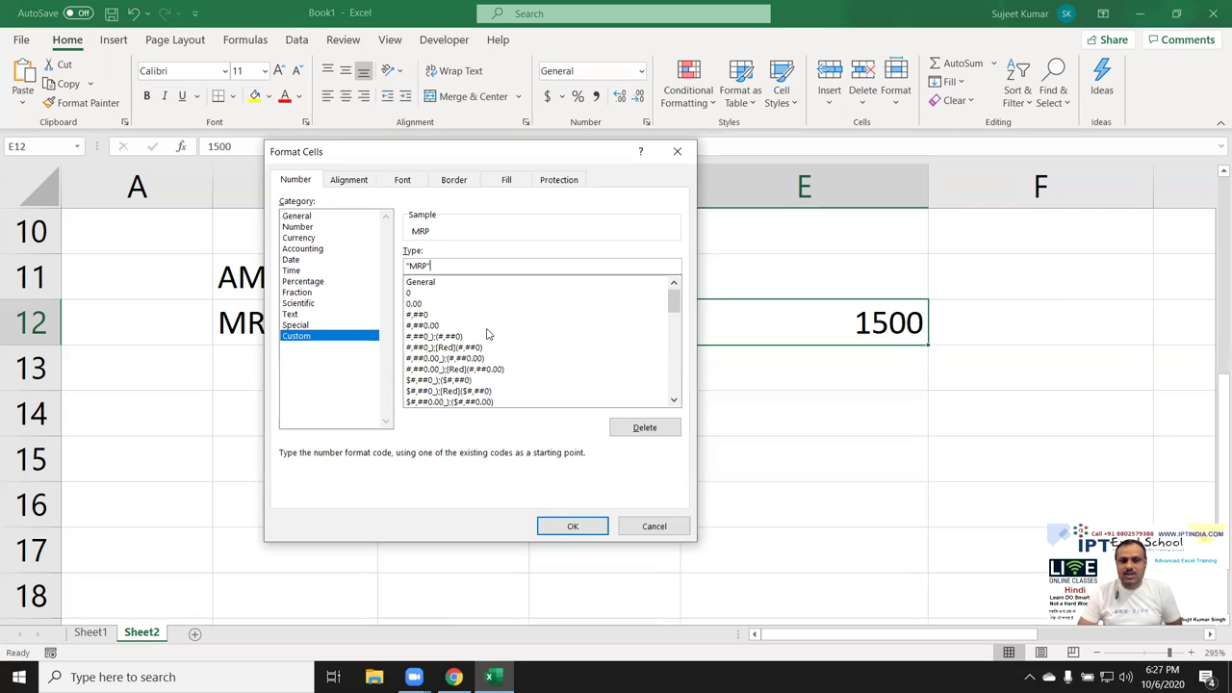
key("Return")
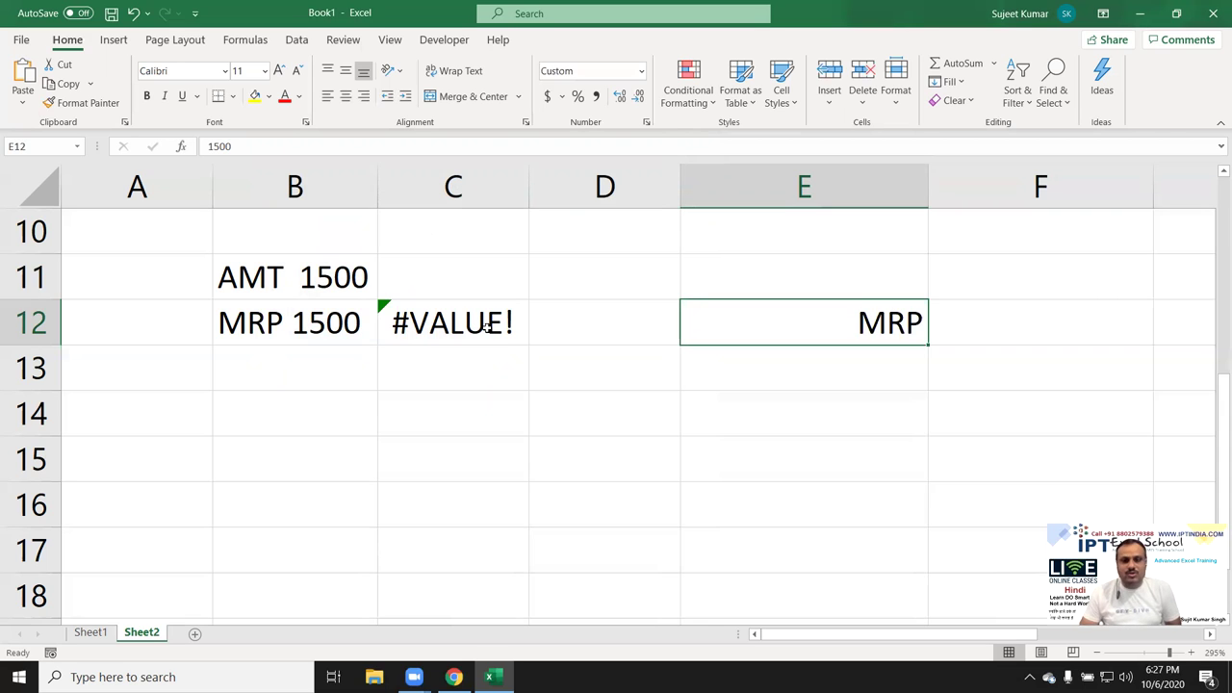
Step: Extend E12's custom format to "MRP" 00 so the number follows the label
right_click(732, 331)
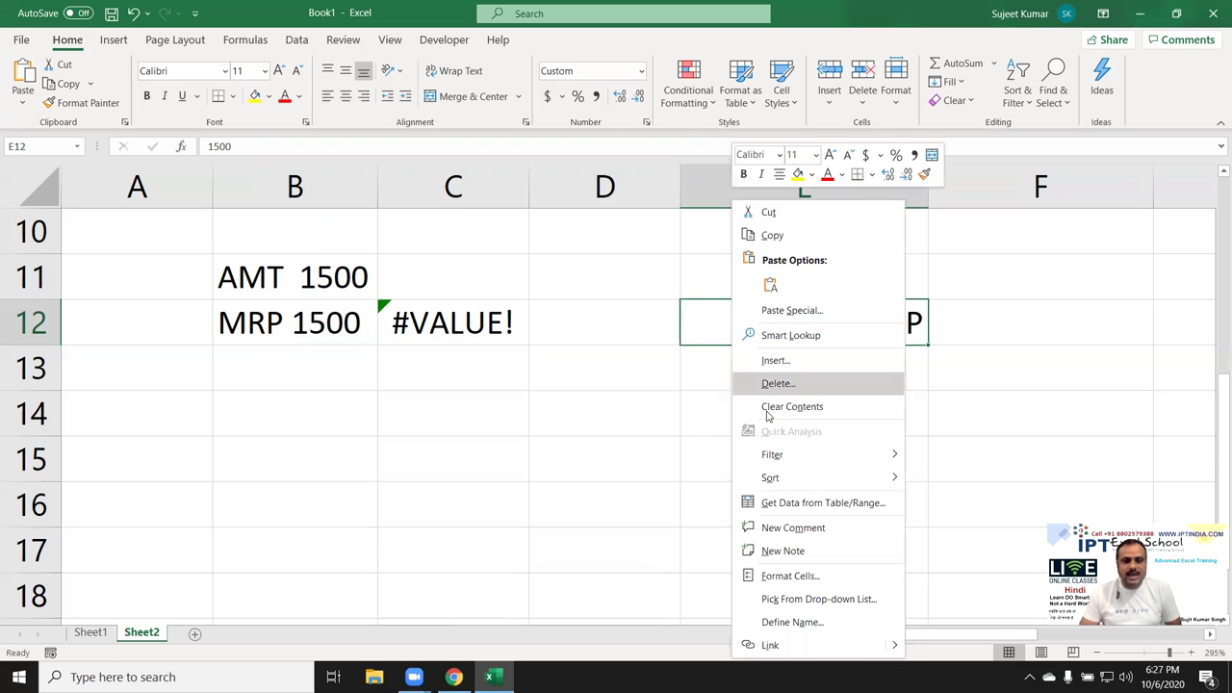
left_click(782, 575)
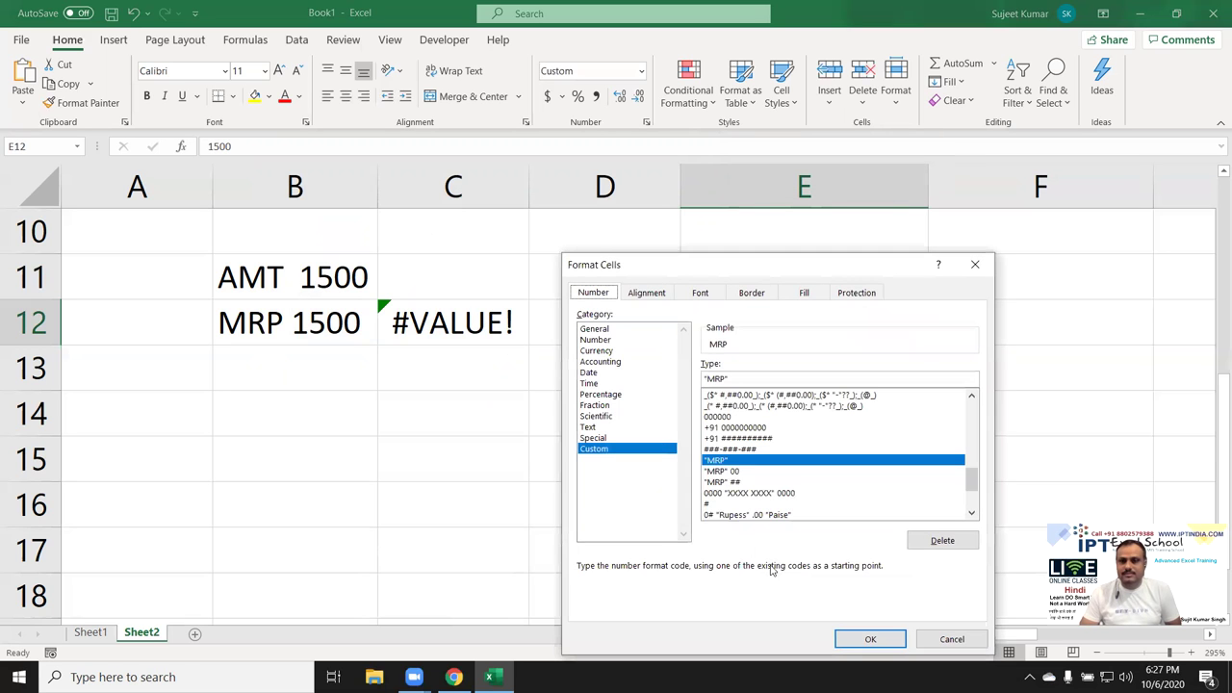
left_click(737, 378)
type("0")
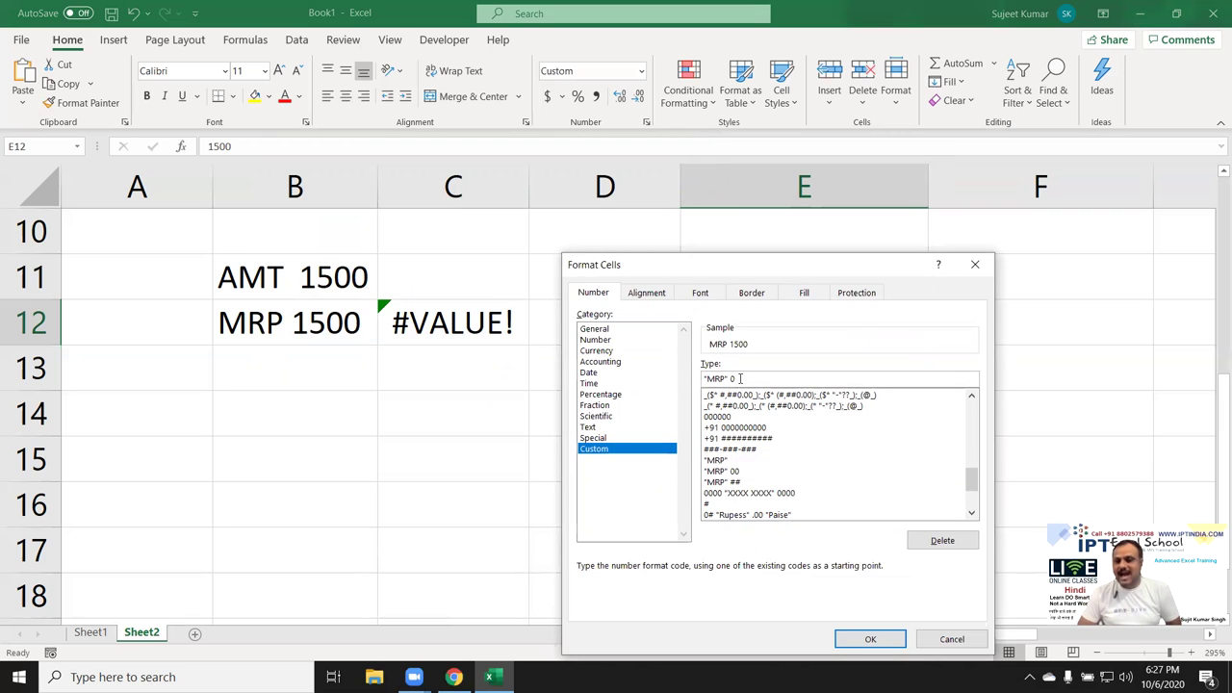
type("0")
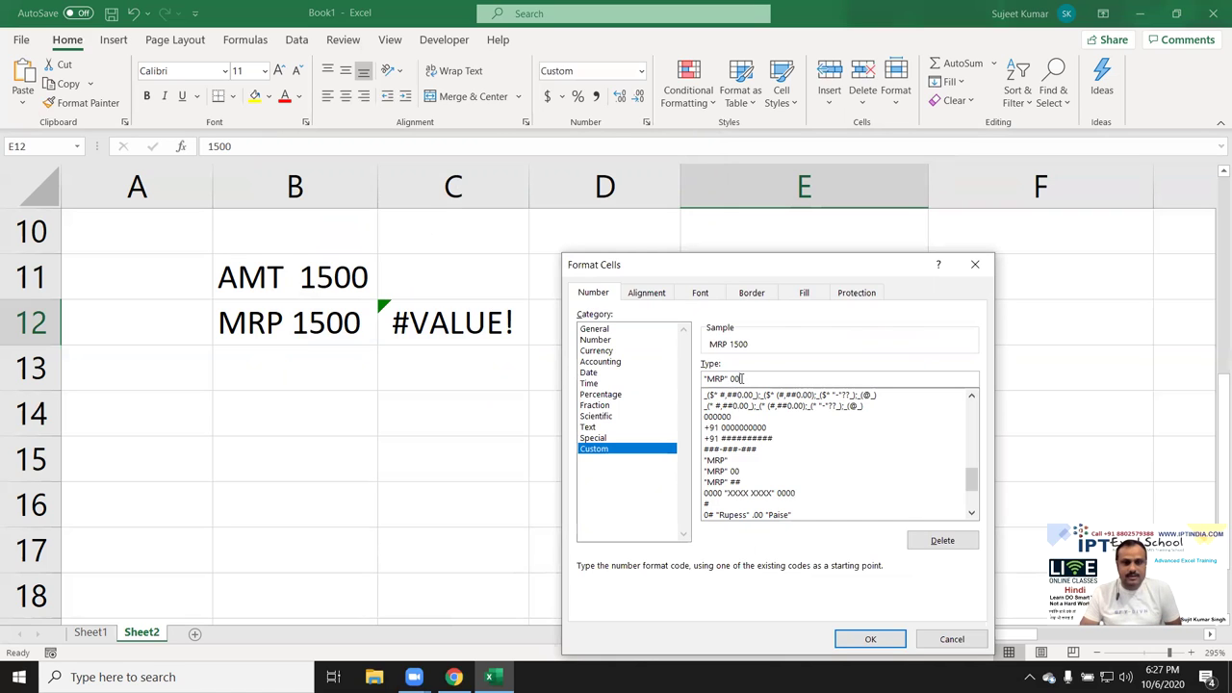
key("Return")
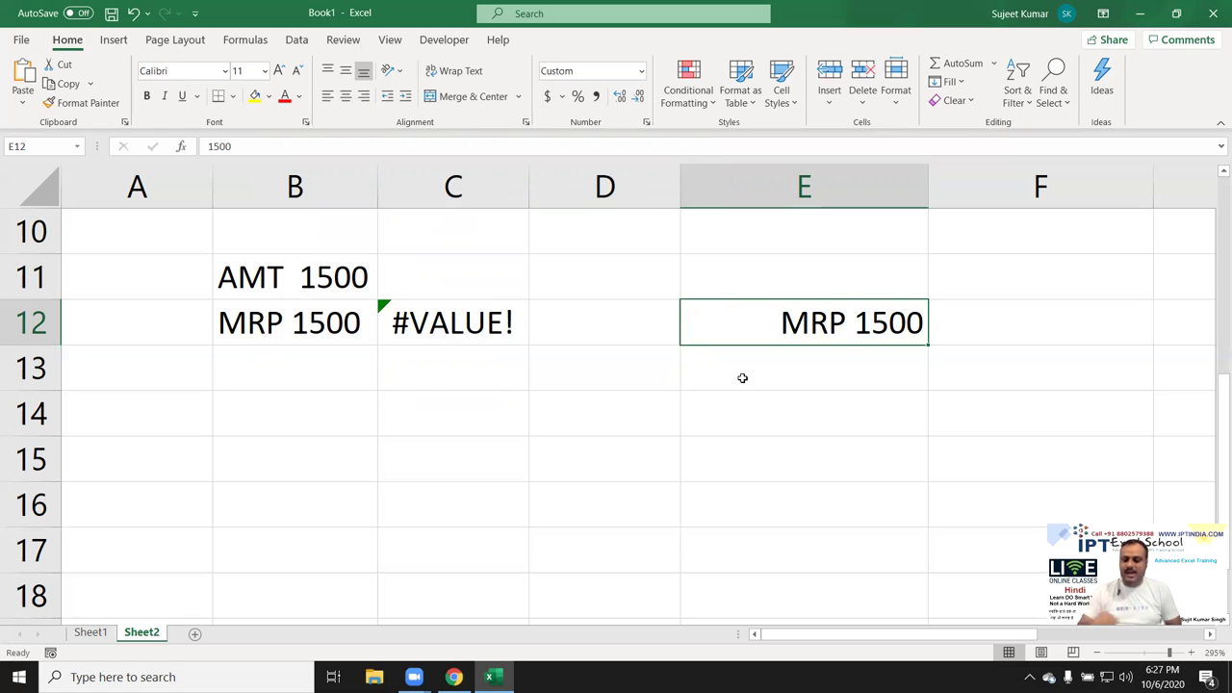
Step: Enter 5 in E12 so it displays as MRP 05
type("5")
key("Return")
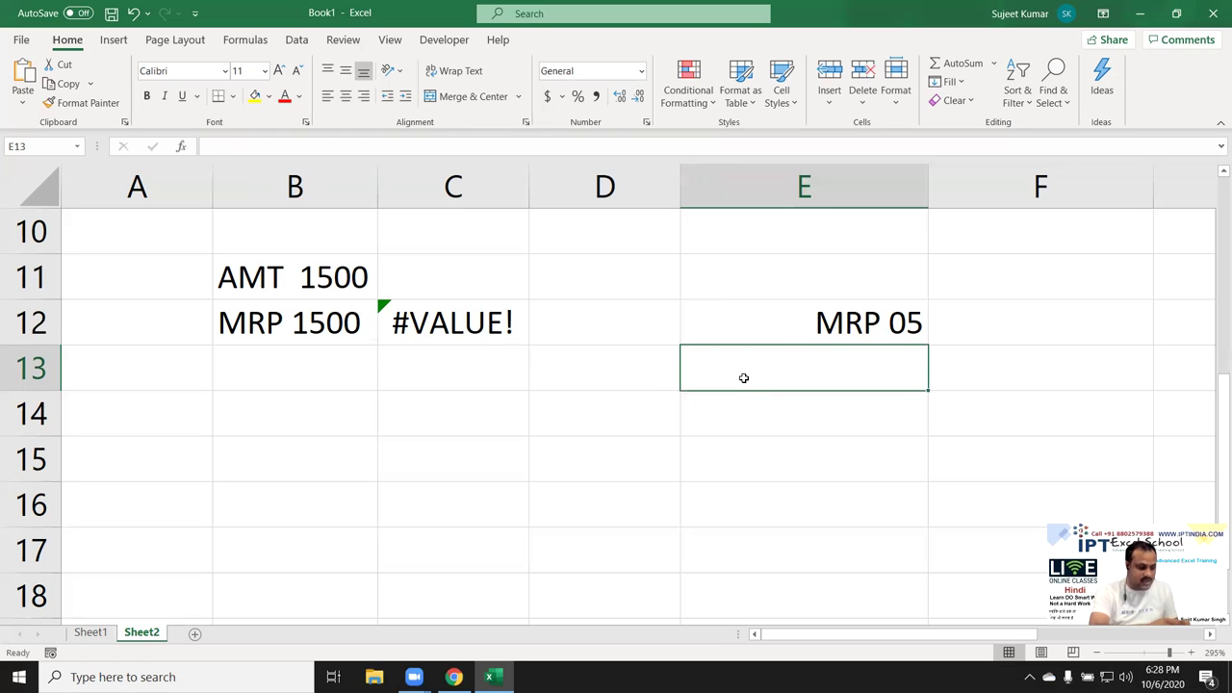
key("Up")
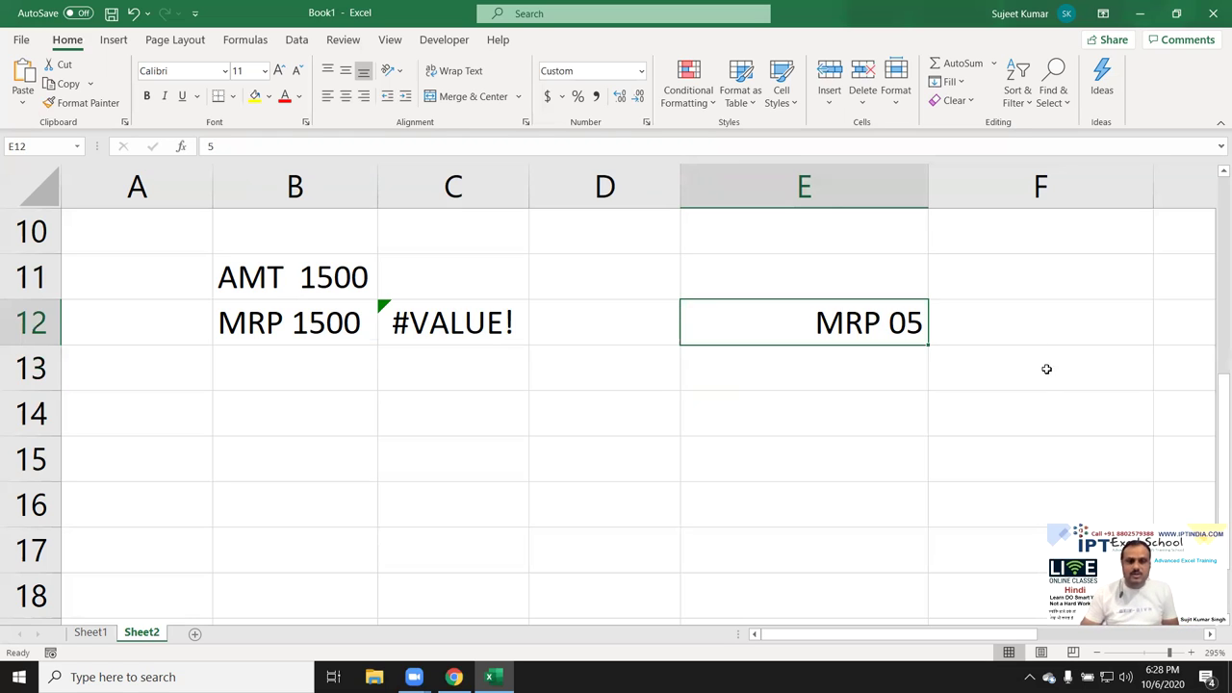
left_click(646, 123)
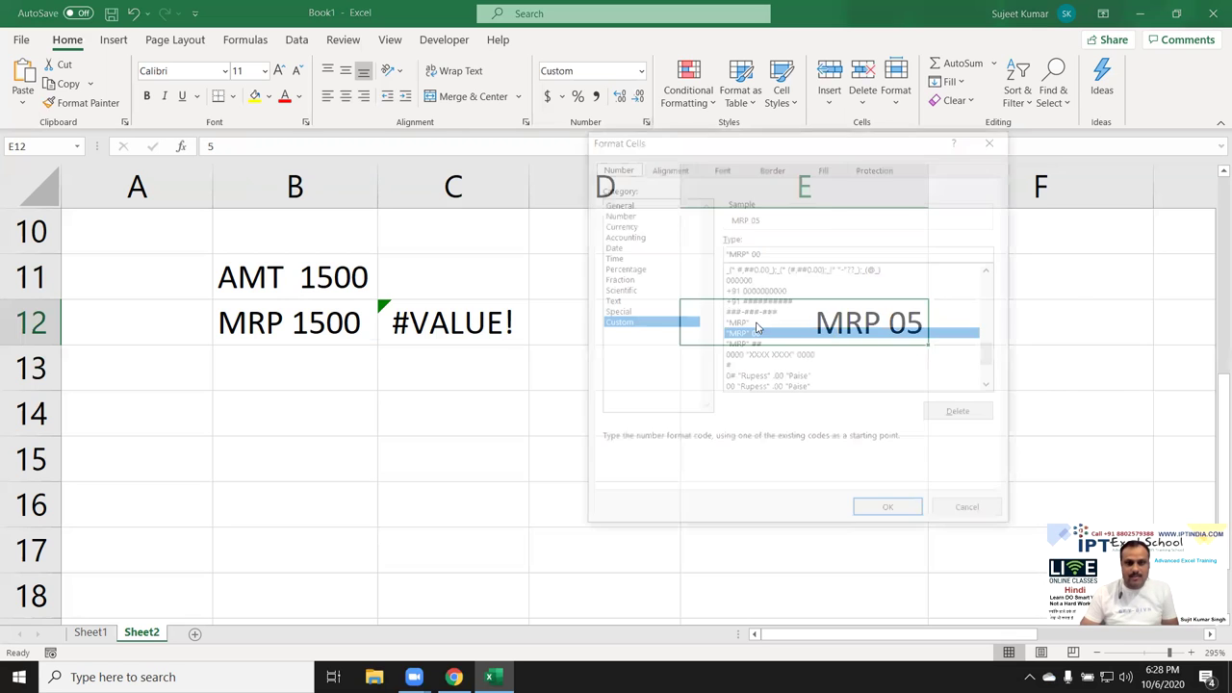
double_click(737, 250)
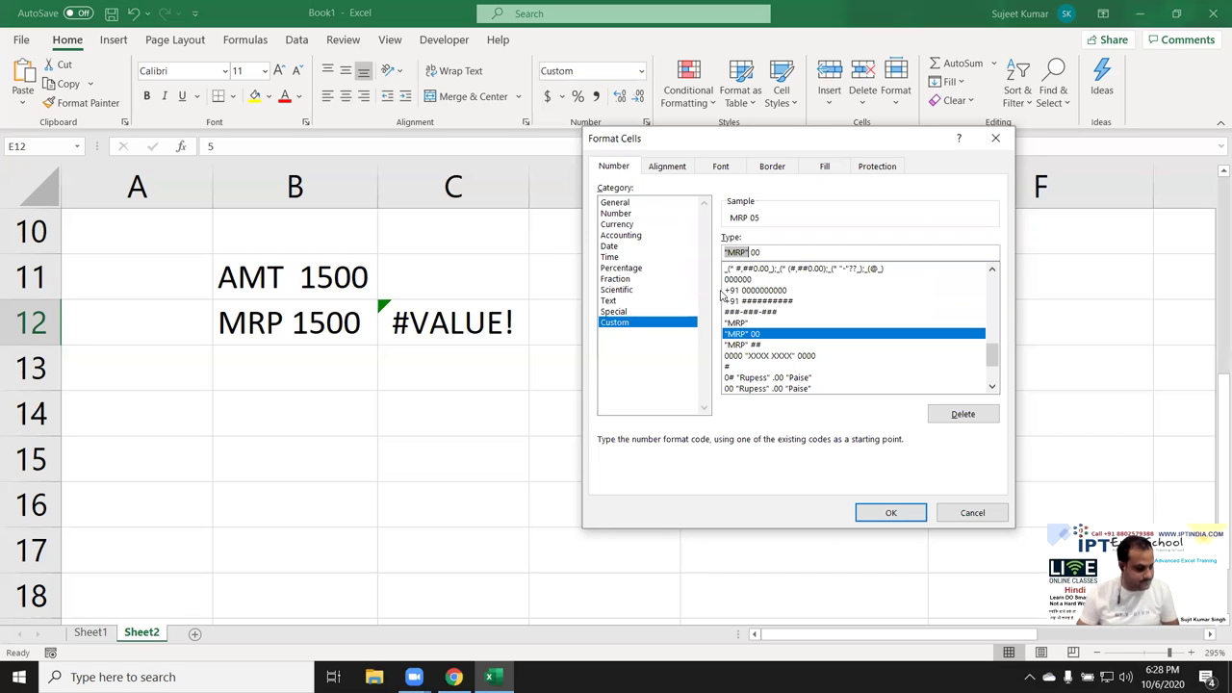
double_click(806, 335)
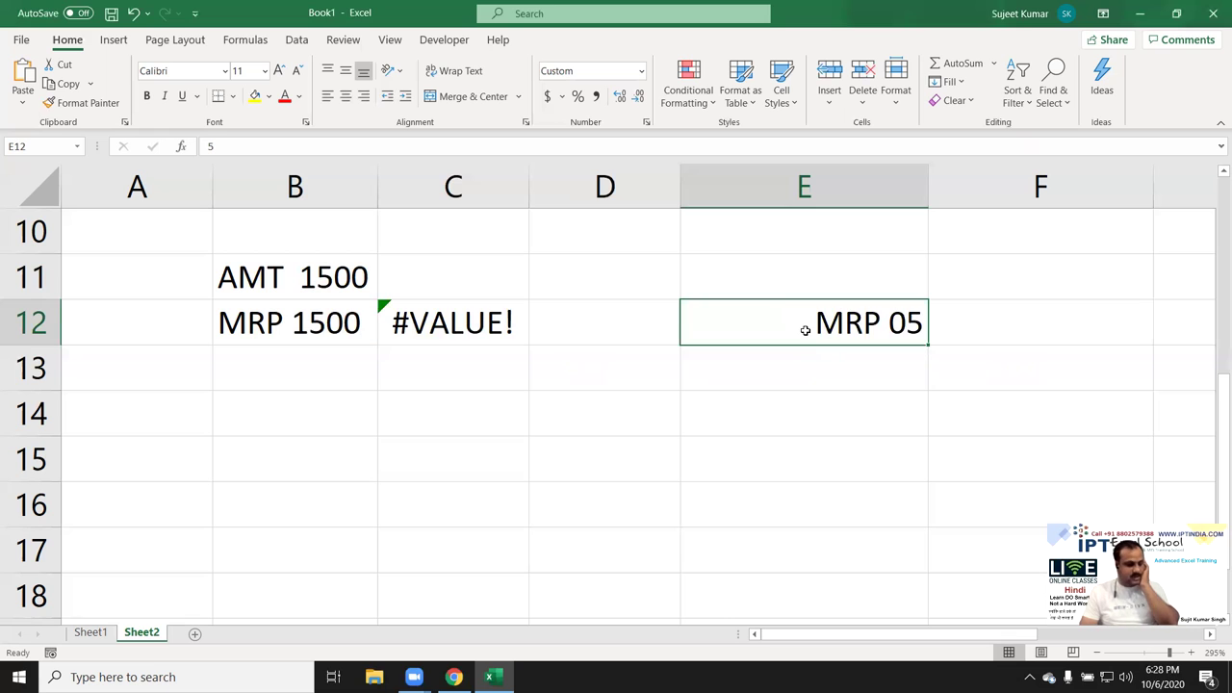
Step: Enter 15.63 in cell C17
scroll(545, 313, "down", 1)
scroll(545, 314, "up", 1)
scroll(526, 349, "up", 1)
scroll(526, 350, "down", 3)
left_click(439, 284)
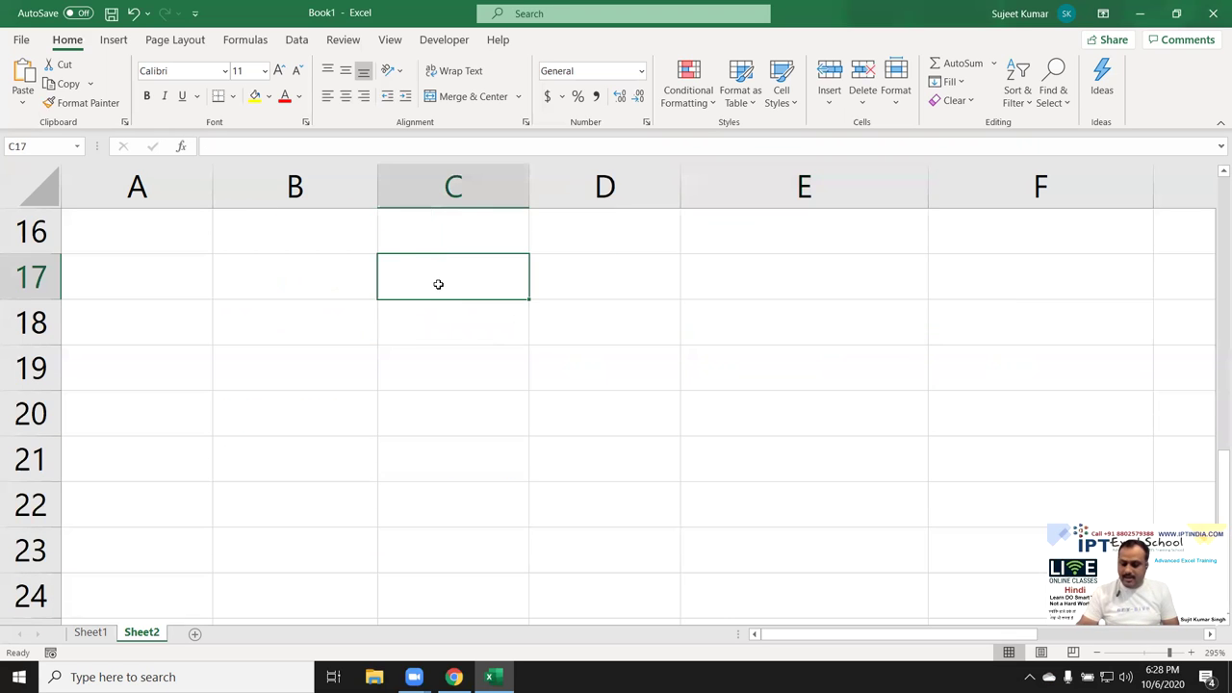
type("15.63")
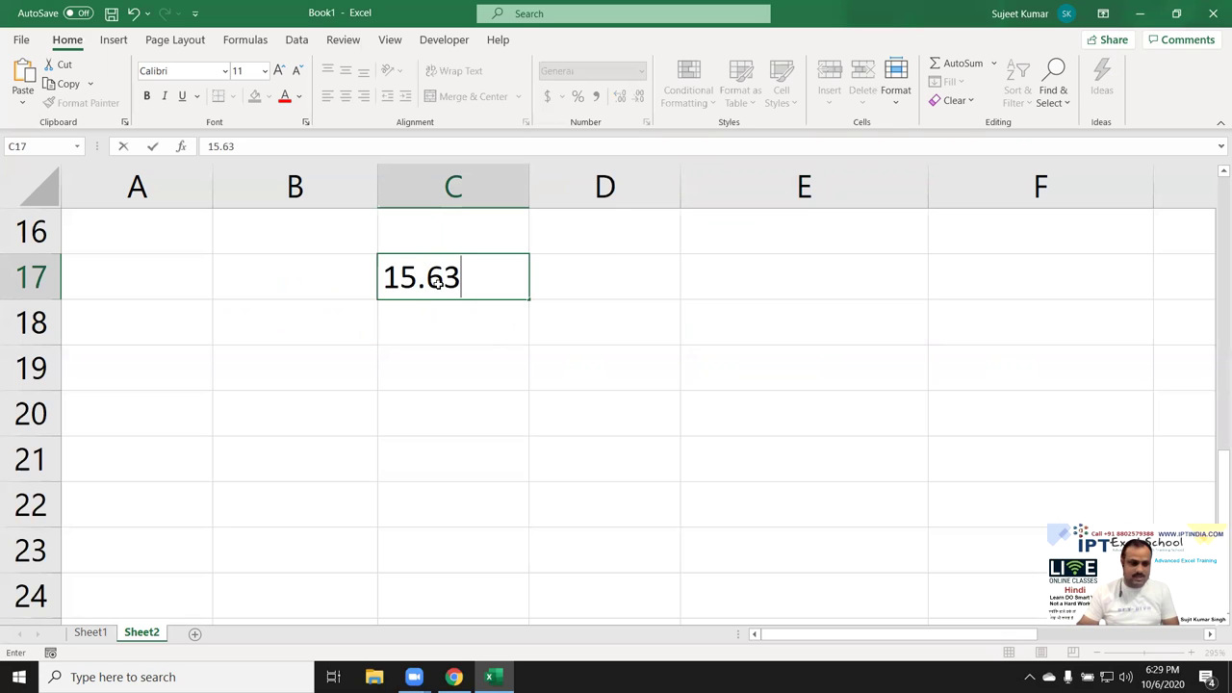
key("Return")
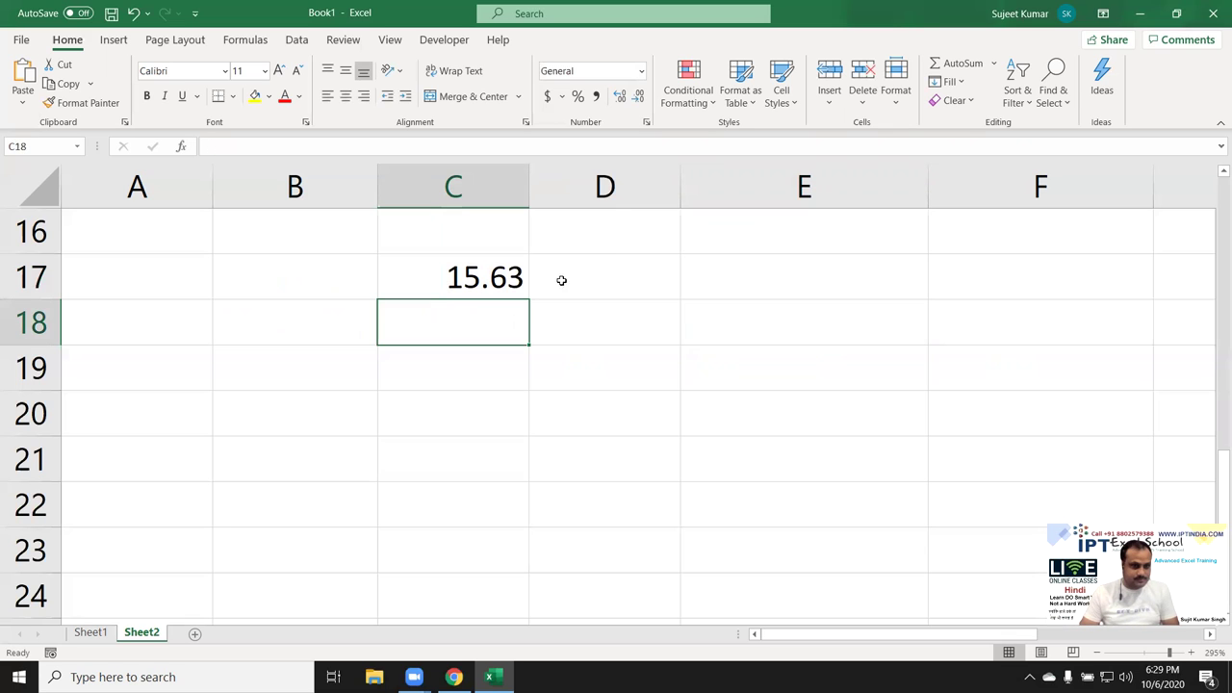
Step: Give C17 the custom format 0# "Rupees" .00 "Paise" to show 15 Rupees .63 Paise
left_click(502, 269)
left_click(646, 124)
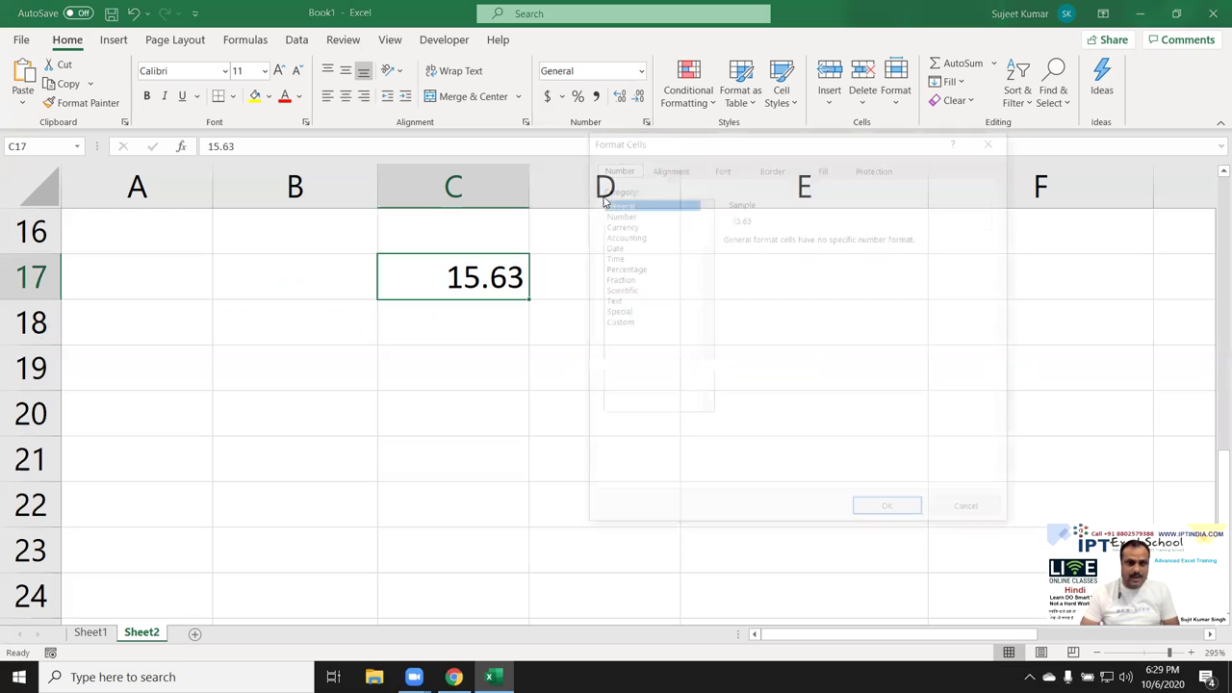
left_click(613, 322)
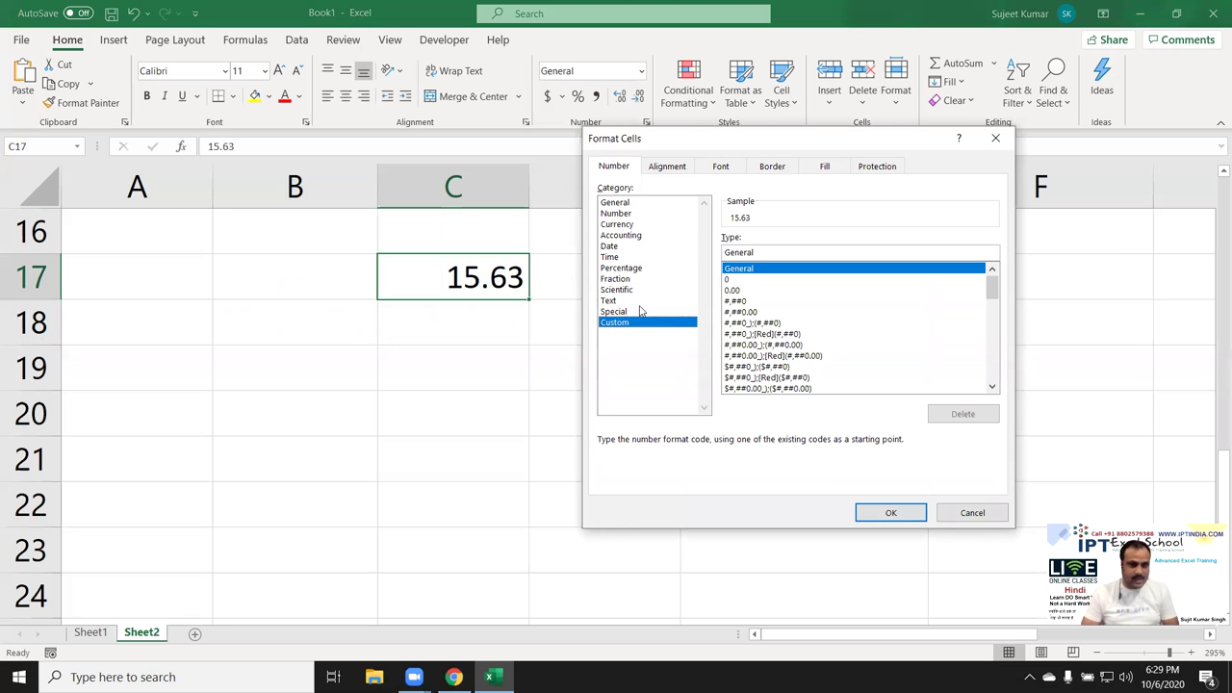
double_click(760, 250)
type("\"")
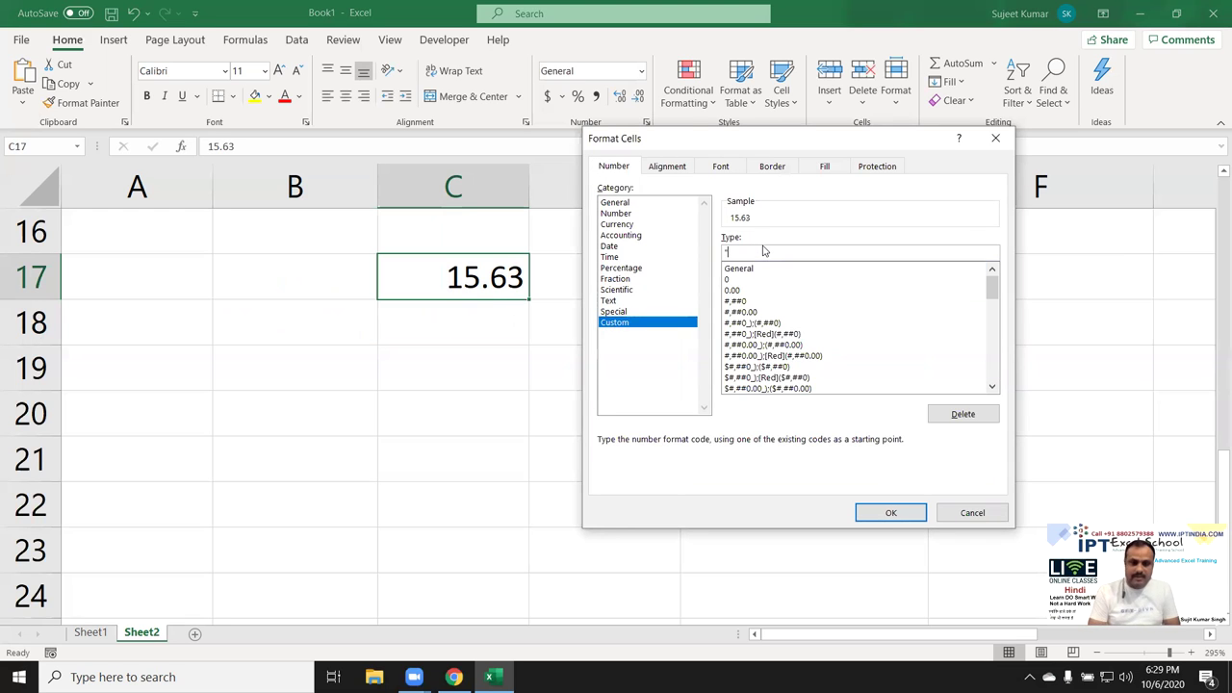
key("BackSpace")
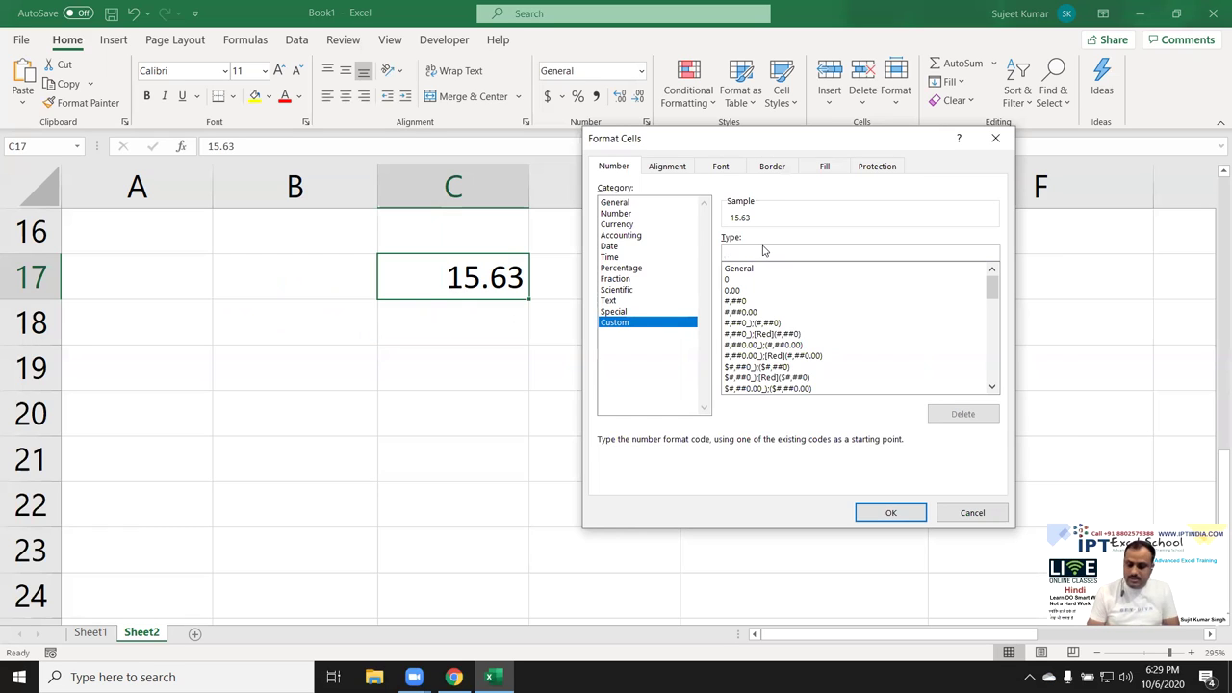
type("0#")
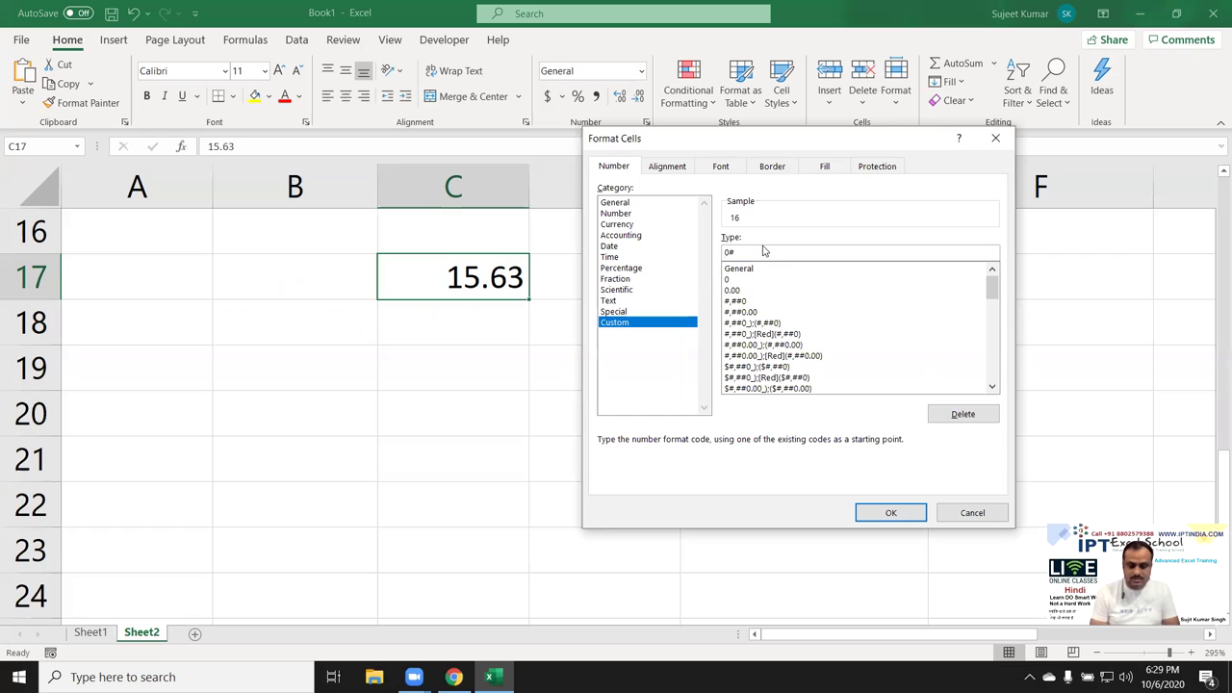
type("R")
type("s\" .00")
type("Pa")
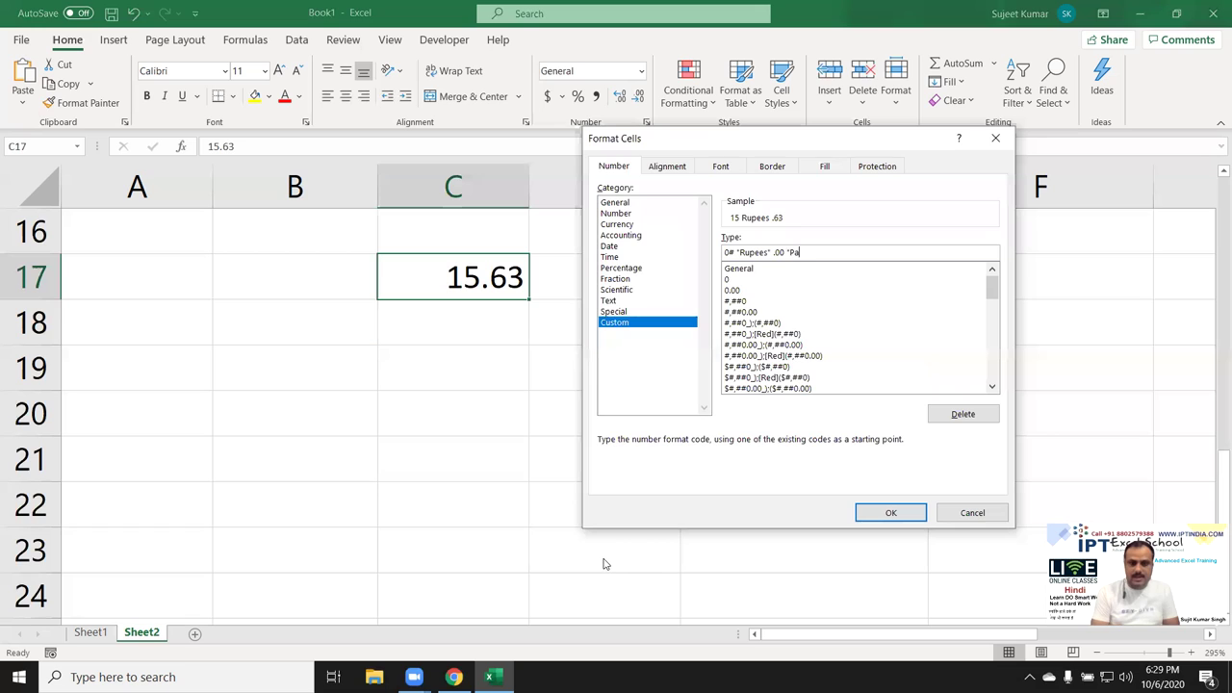
type("e\"")
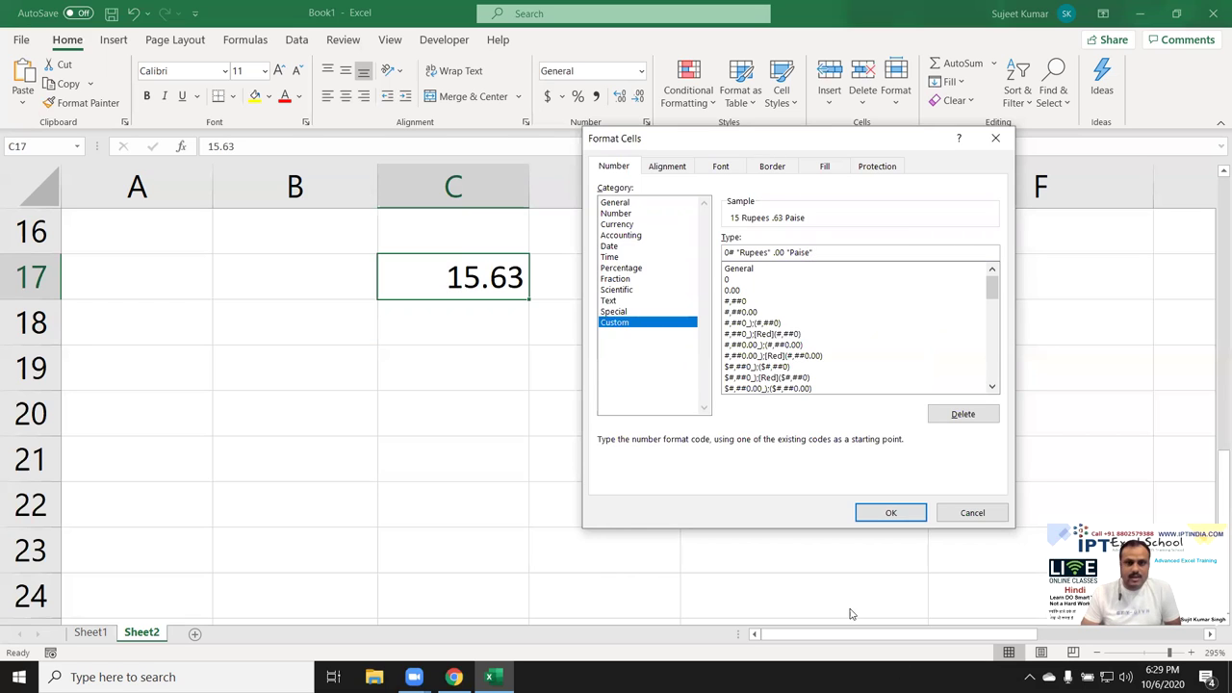
left_click(892, 513)
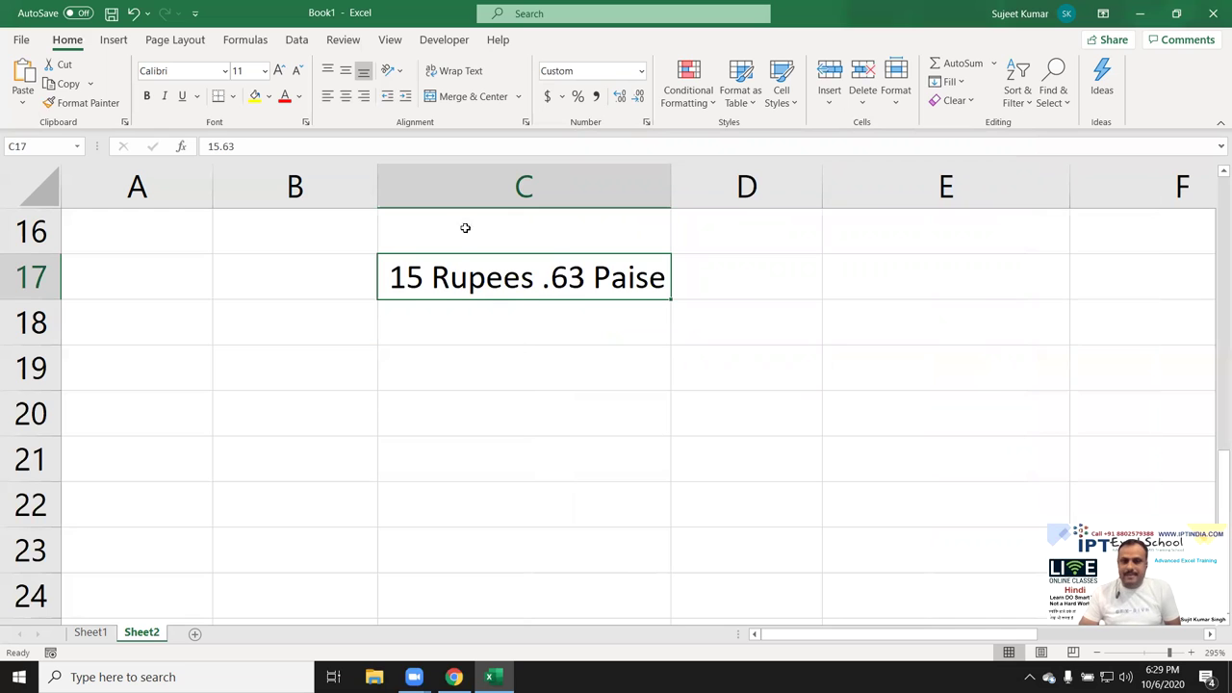
Step: Change C17's format code to ## Rupees/Paise and enter .65 to test it
left_click(646, 124)
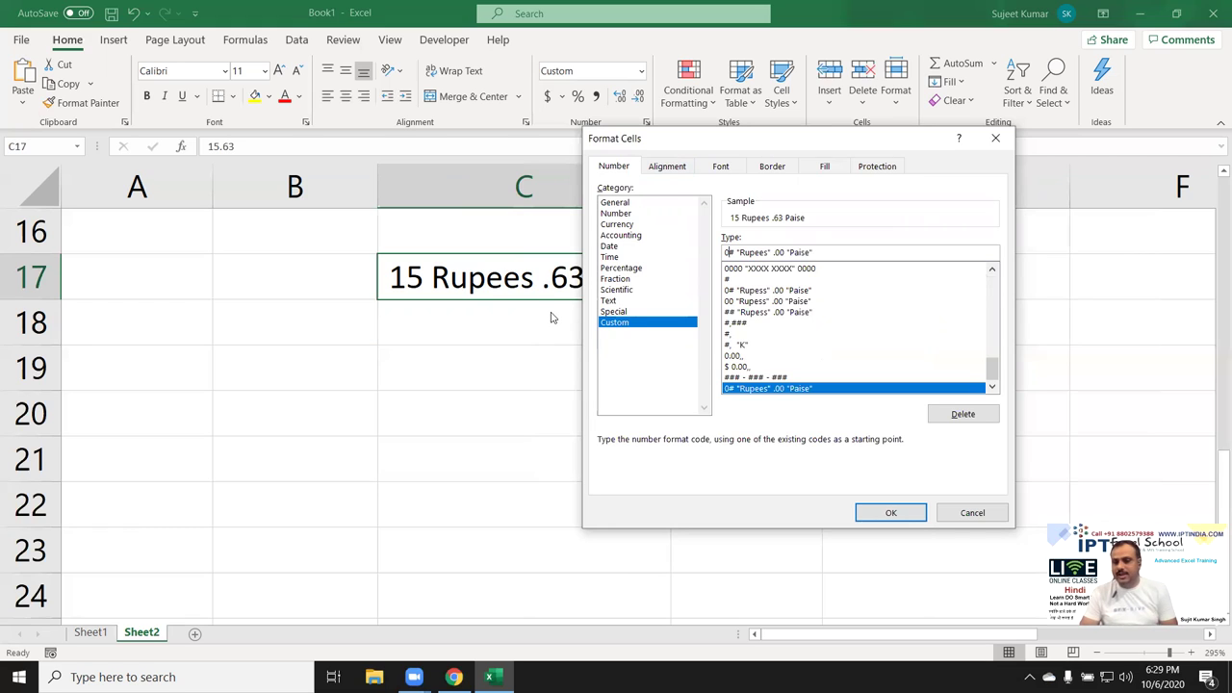
key("BackSpace")
type("#")
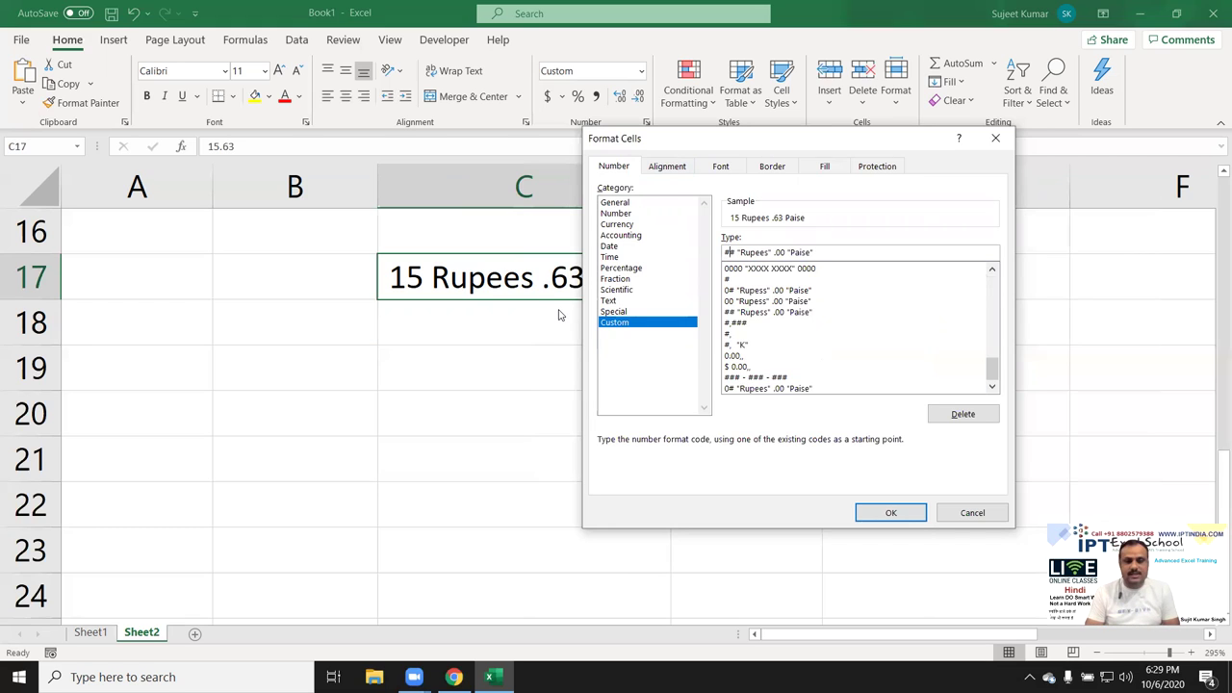
key("Return")
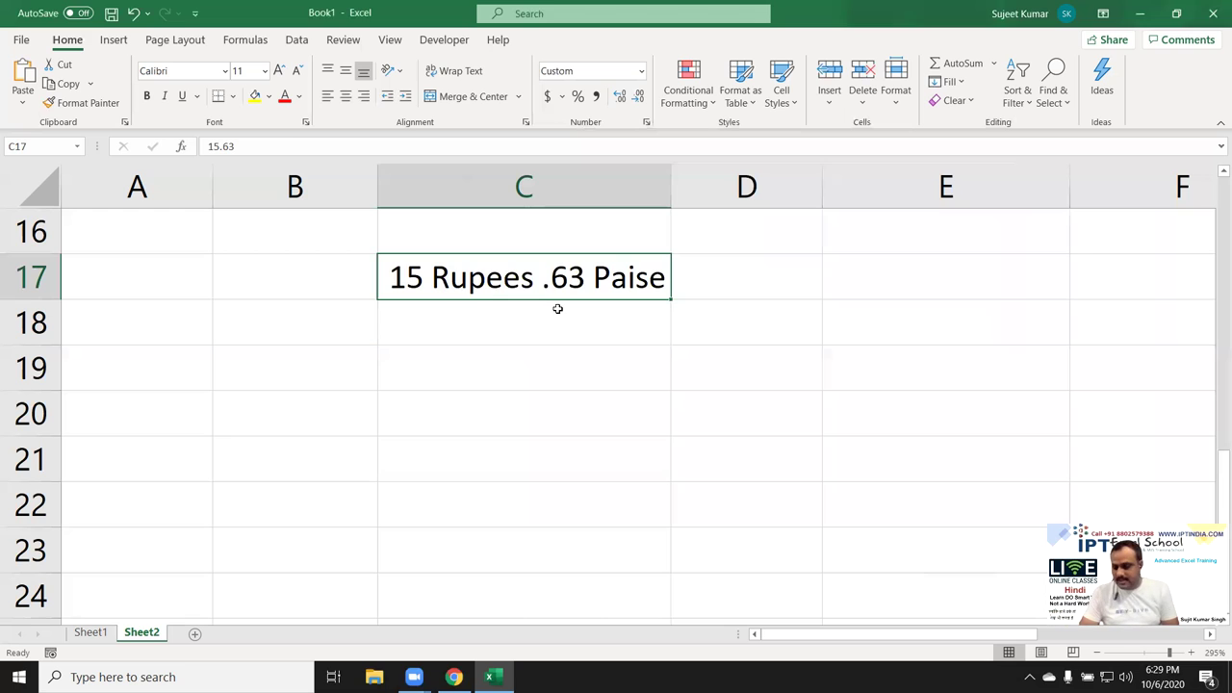
key("BackSpace")
type(".65")
key("Return")
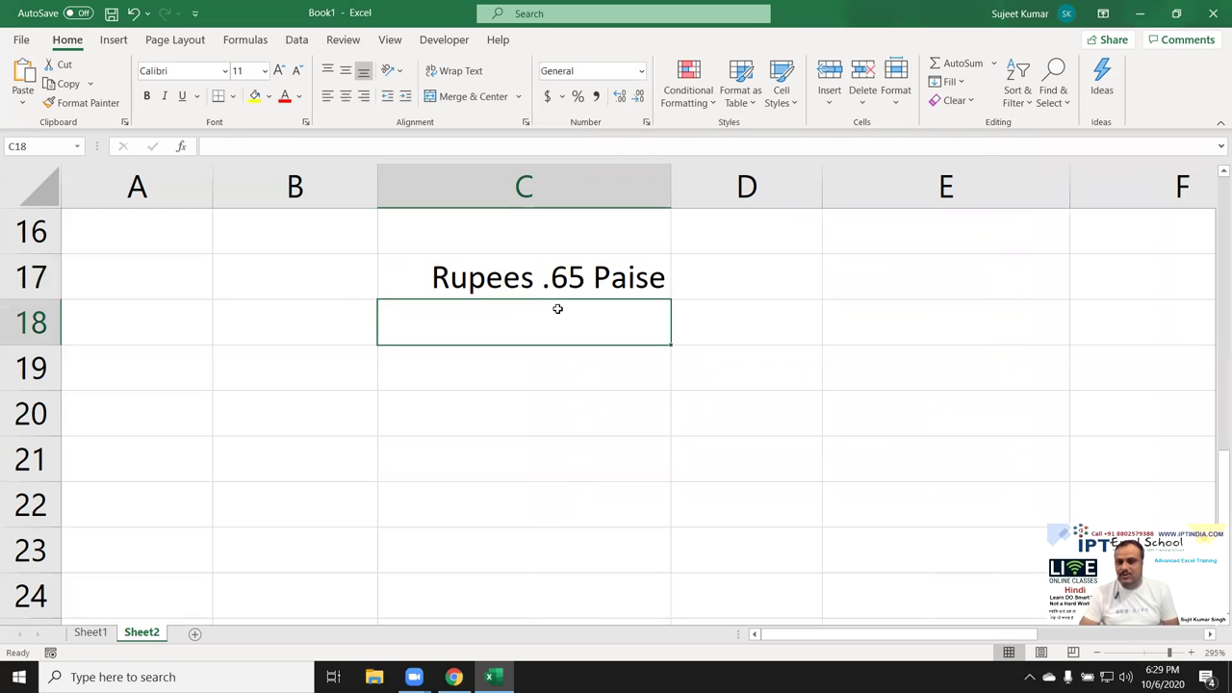
key("Up")
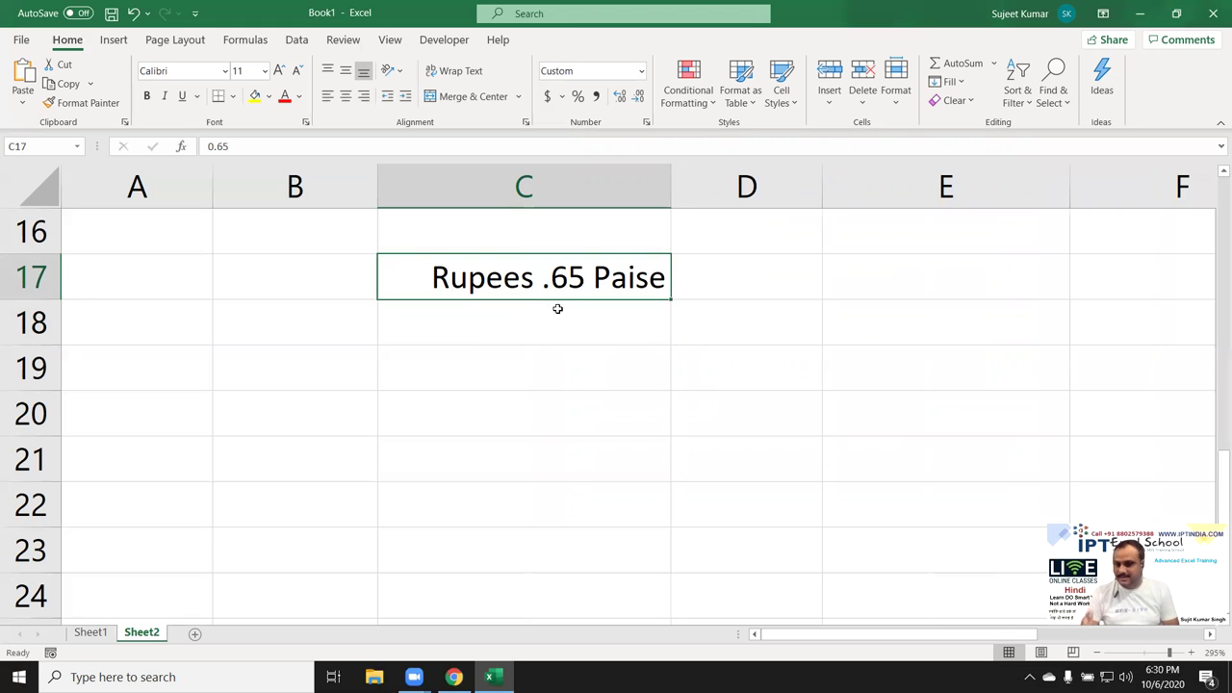
Step: Try a 00 leading code, then settle on a single leading 0 in C17's Rupees/Paise format
left_click(645, 123)
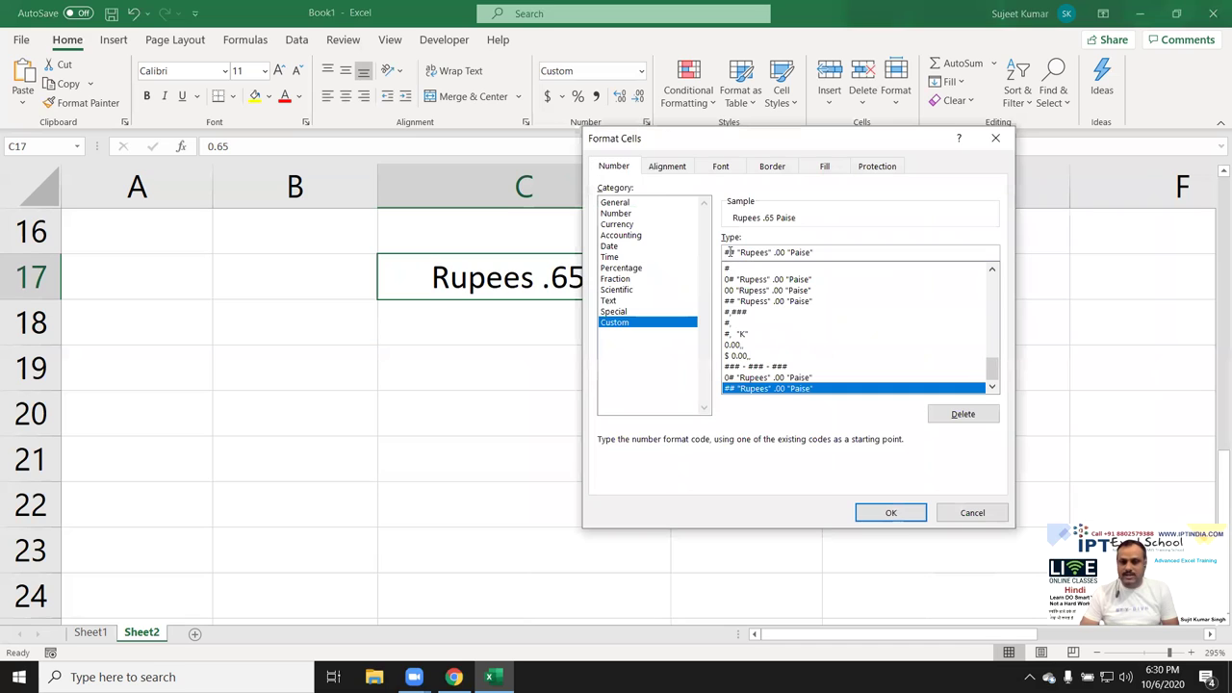
type("00")
key("Return")
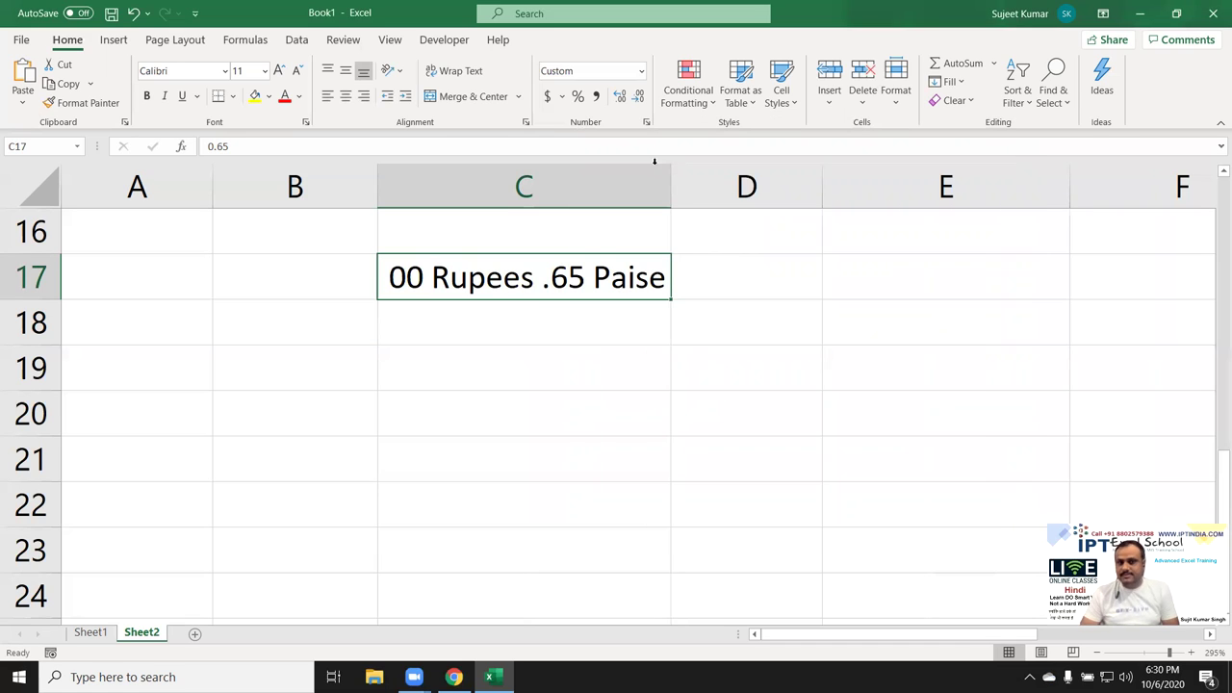
left_click(646, 123)
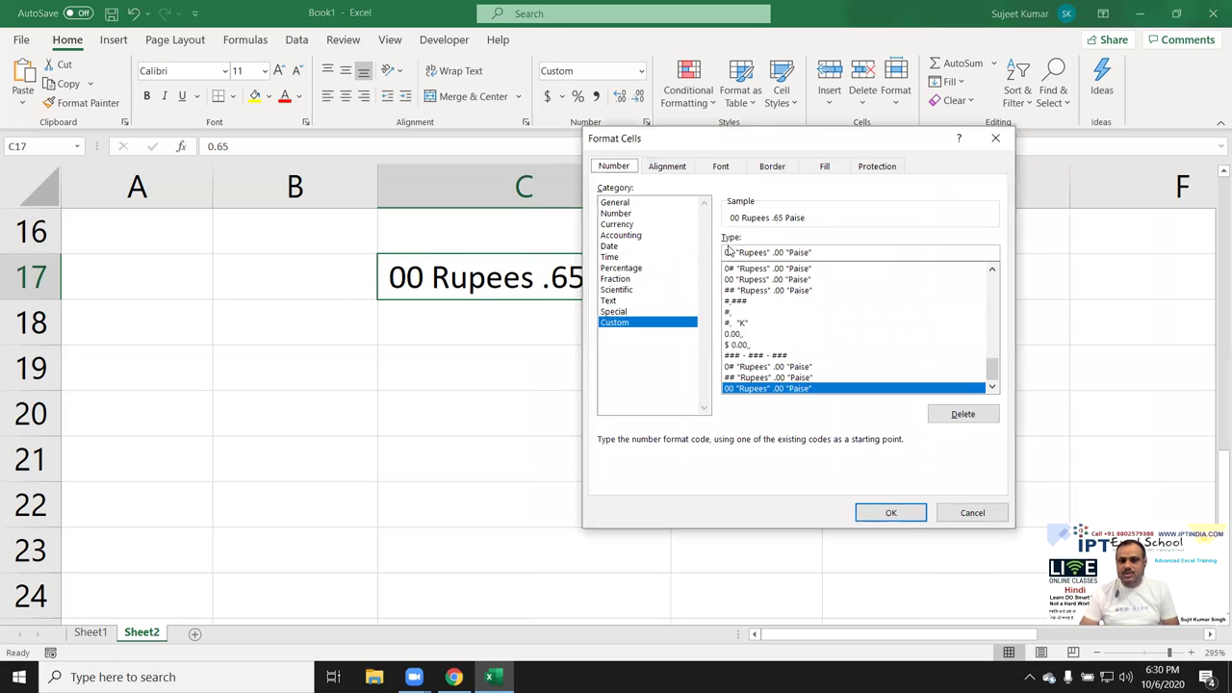
left_click(735, 252)
key("BackSpace")
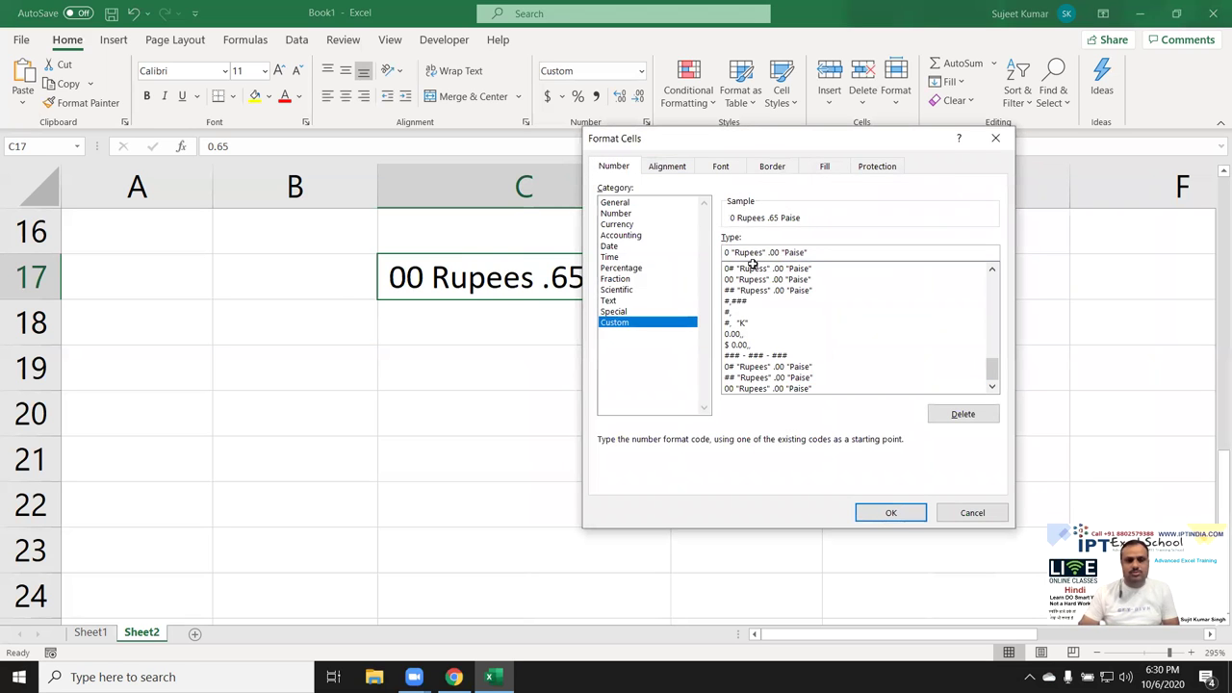
key("Return")
Step: Enter 5.63 in C17
type("5.63")
key("Return")
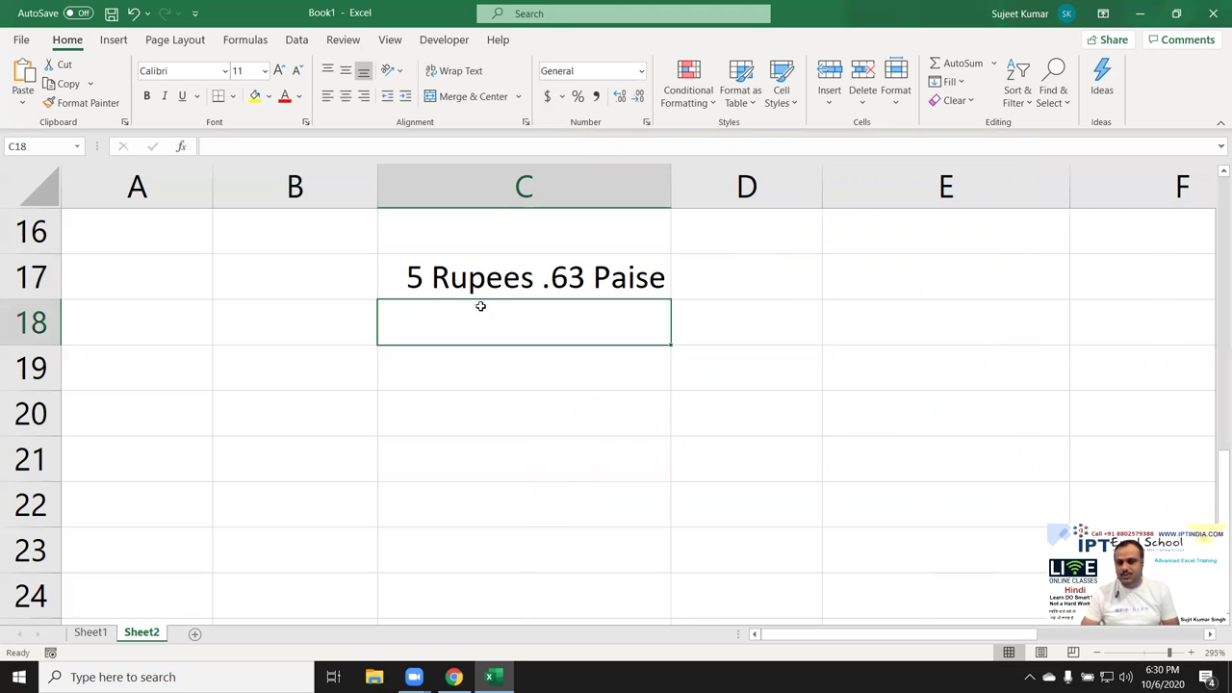
left_click(470, 284)
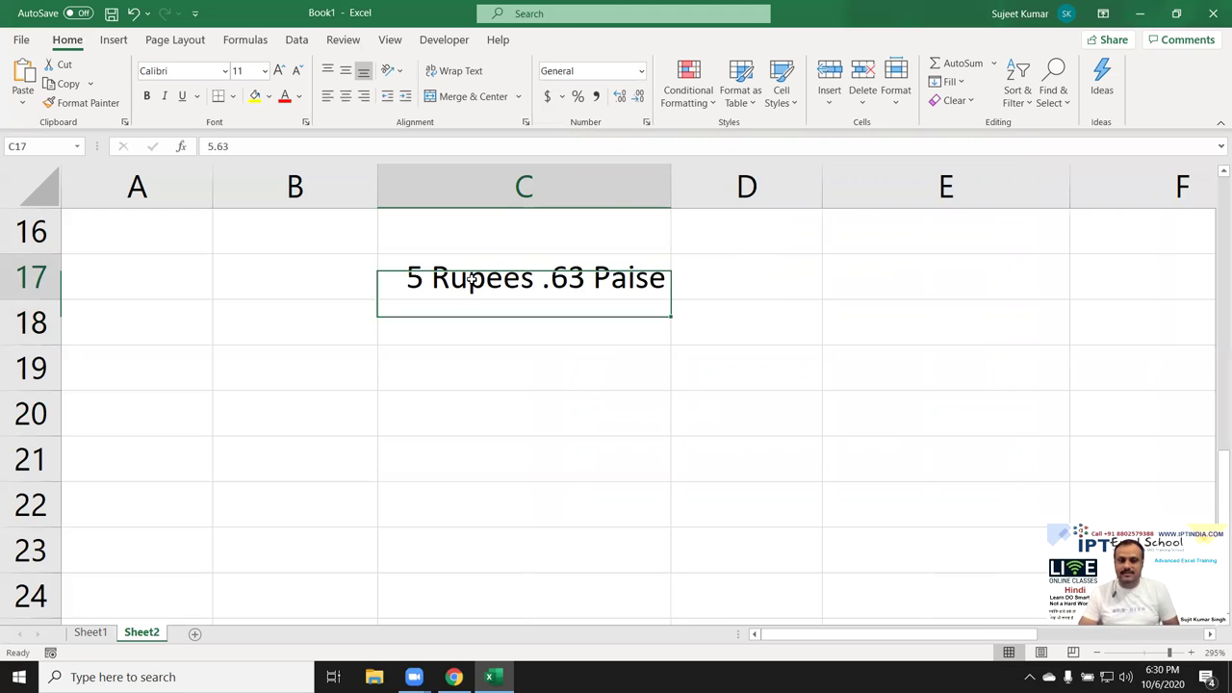
Step: Insert # after the leading 0 in C17's format so it shows 05 Rupees .63 Paise
left_click(647, 123)
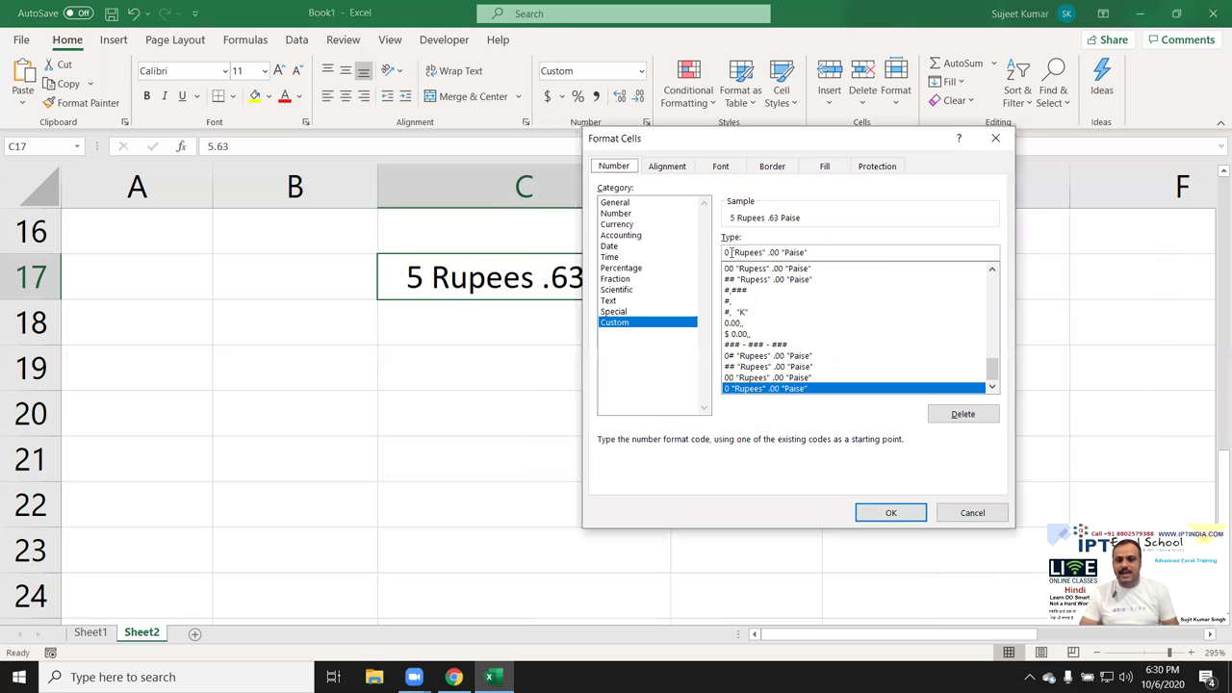
left_click(732, 252)
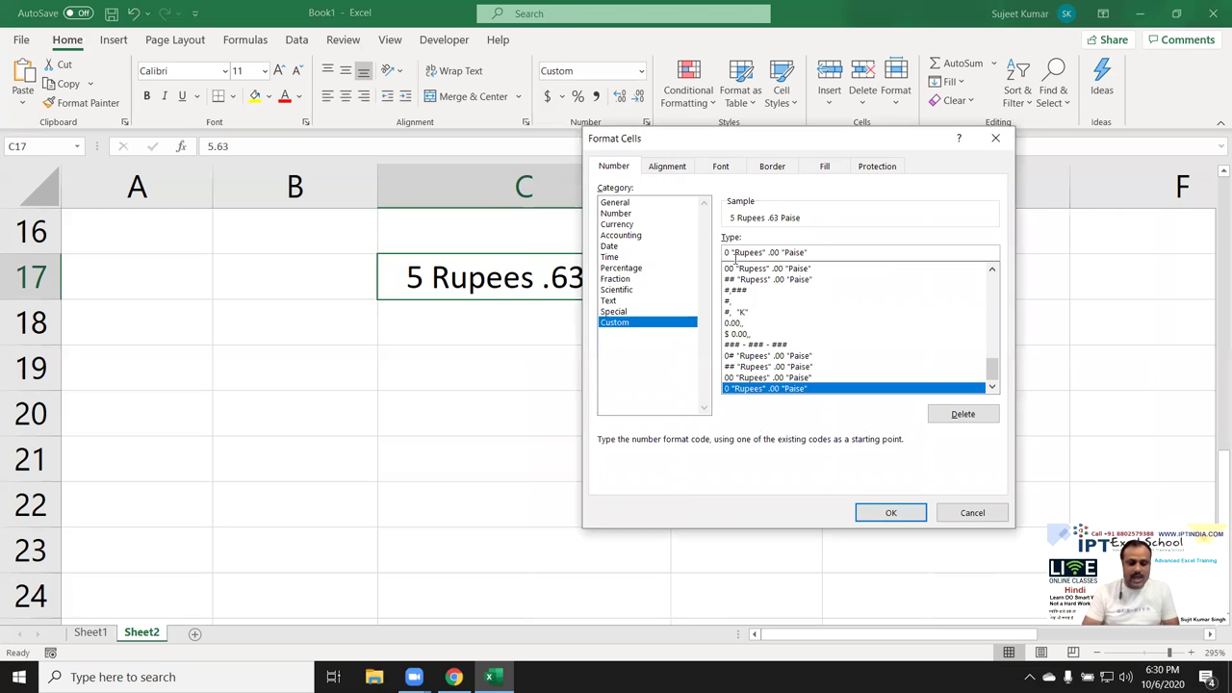
type("#")
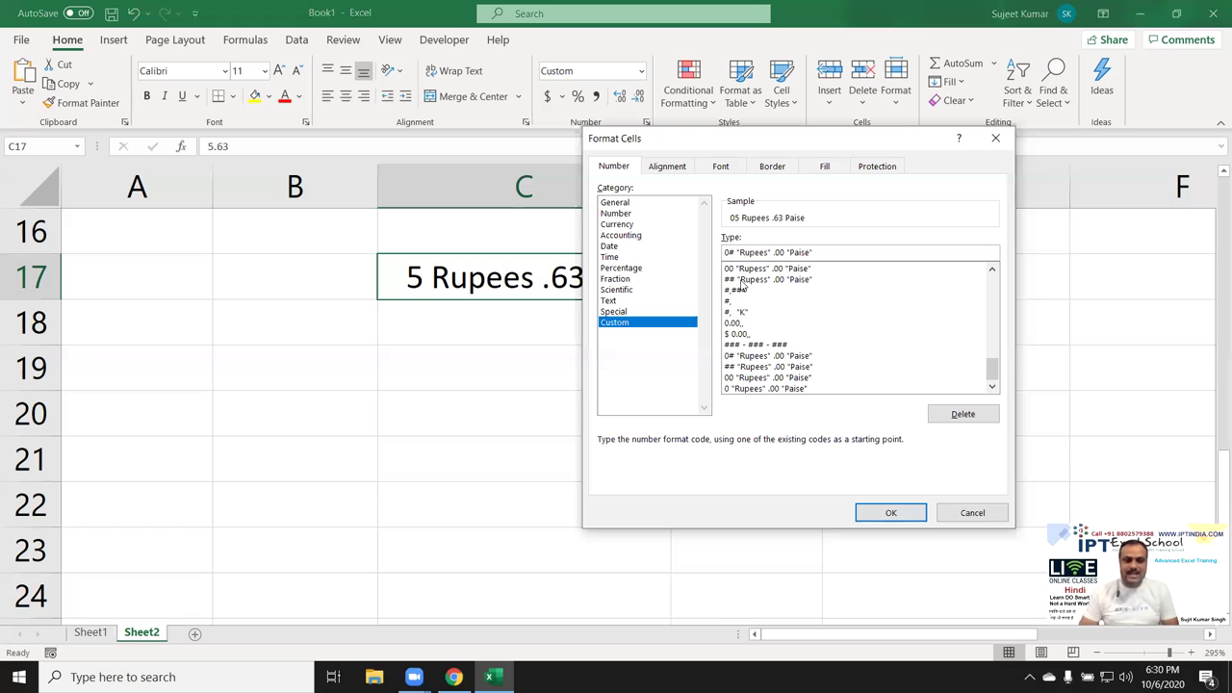
double_click(781, 252)
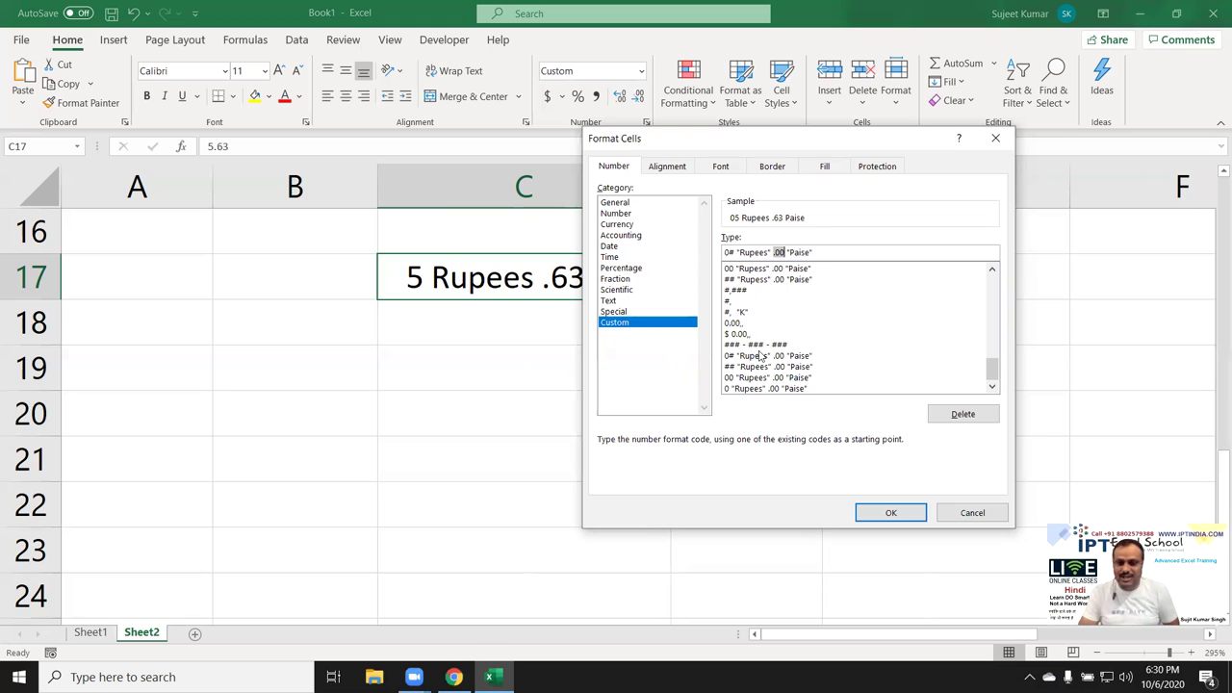
left_click(905, 513)
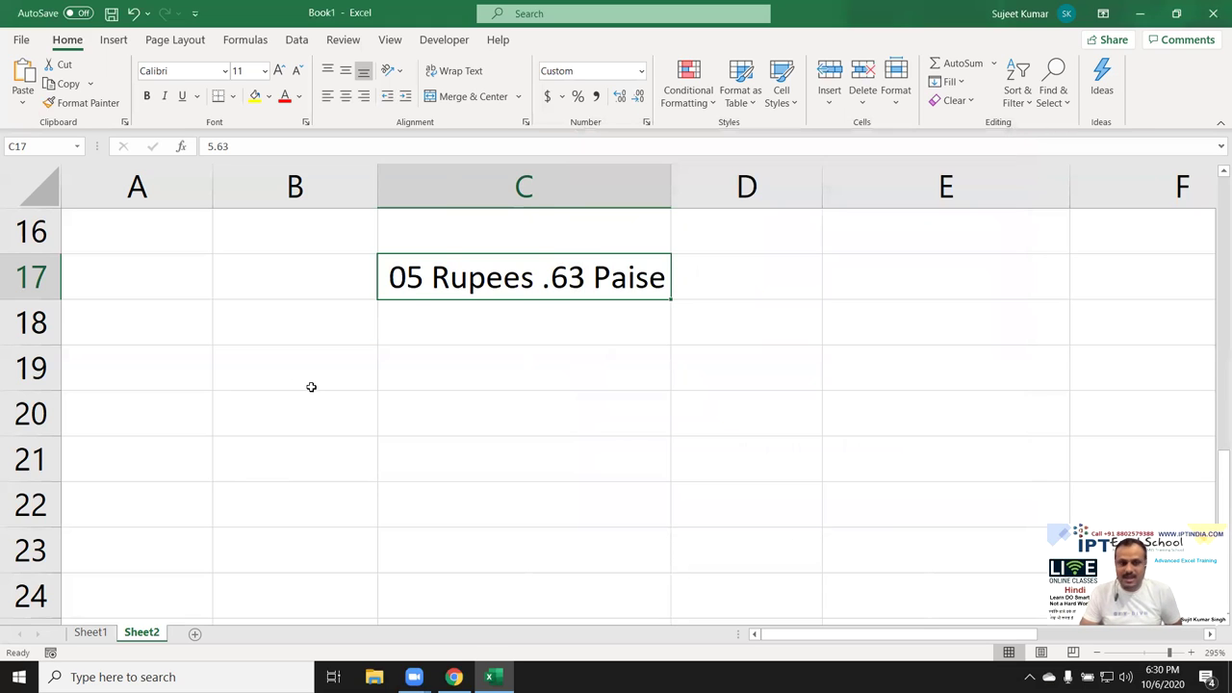
key("Down")
key("Down")
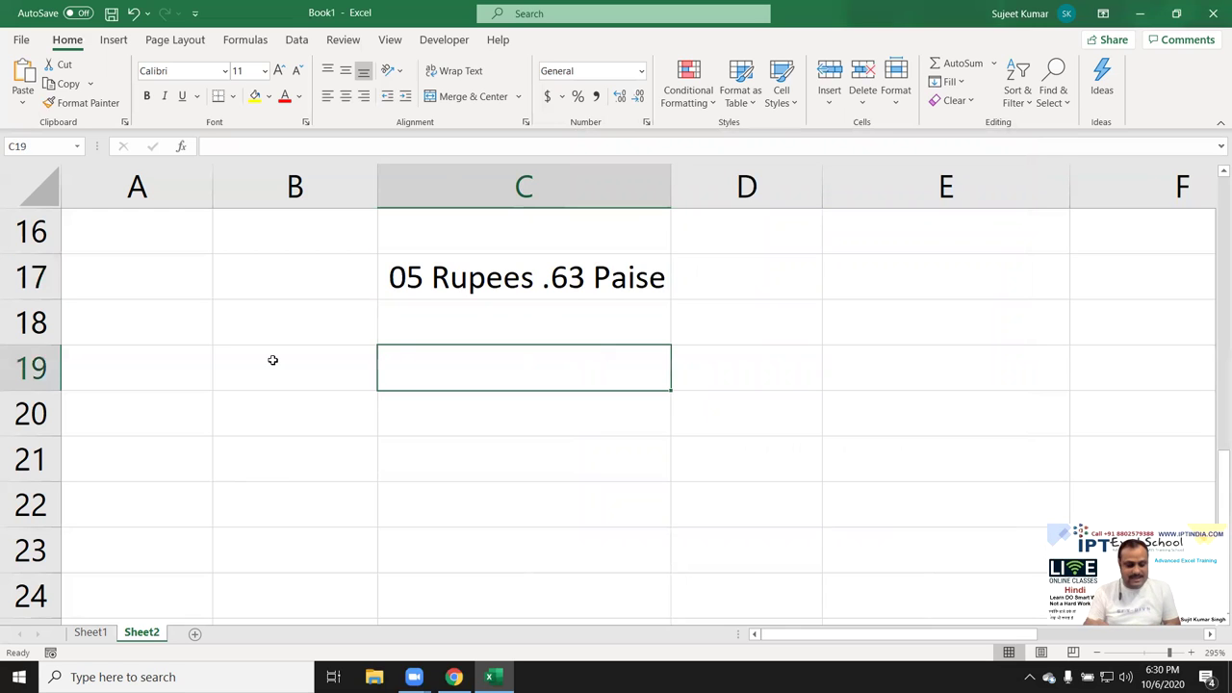
Step: Enter CC in C19, a manually masked card number in C20, and 45219632 in C21
type("CC")
key("Return")
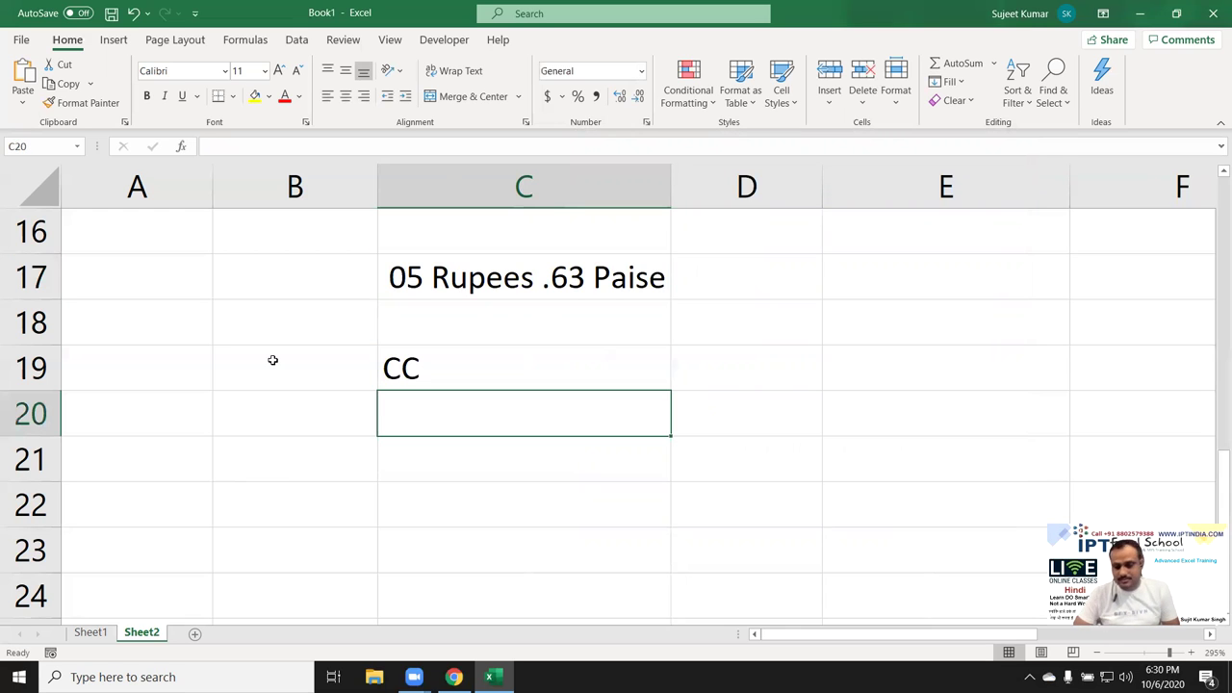
type("1236 X")
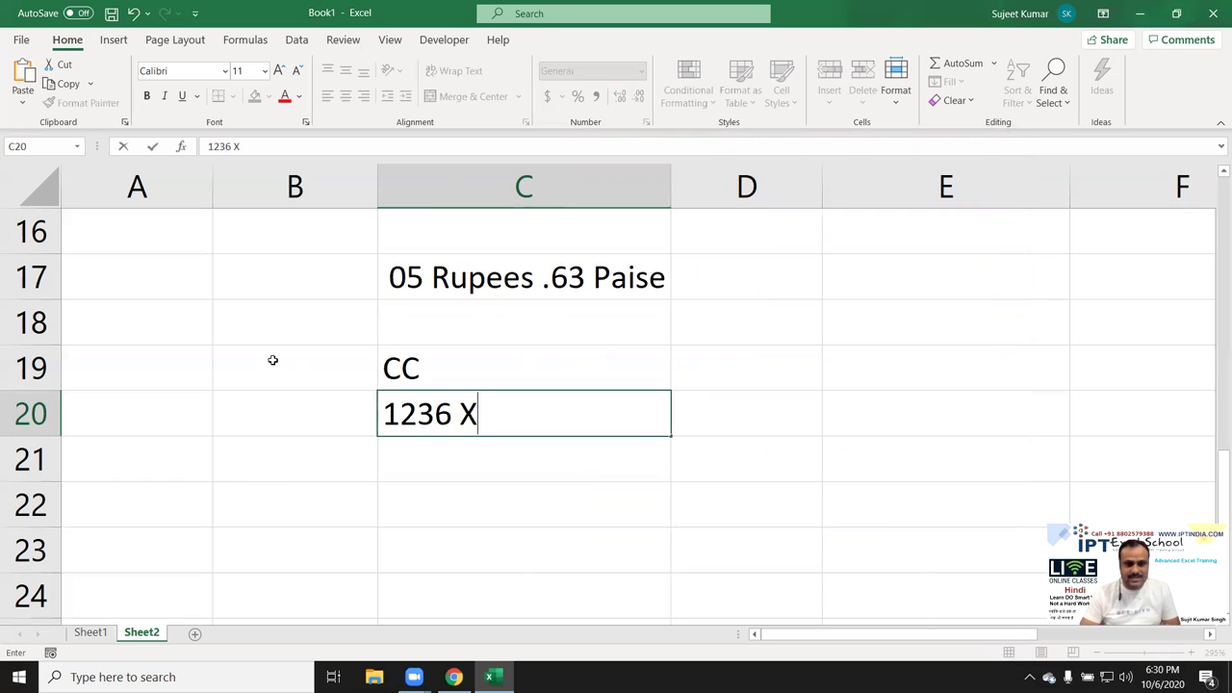
type("XXX XXXX ")
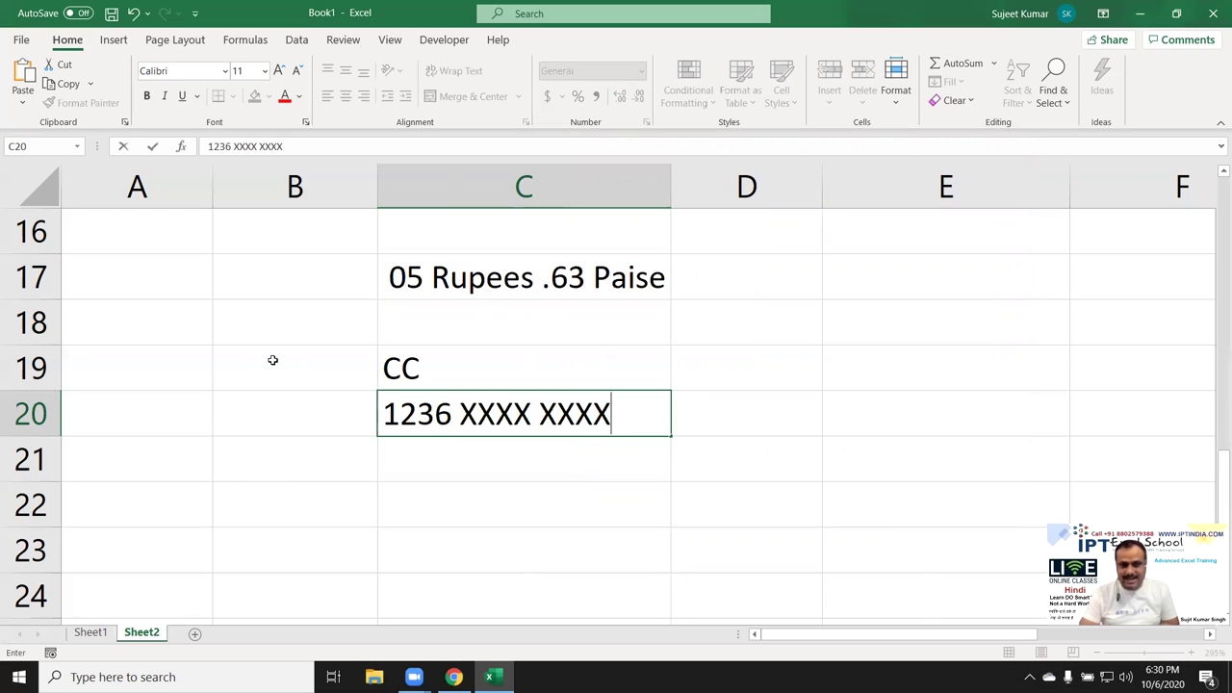
type("8546")
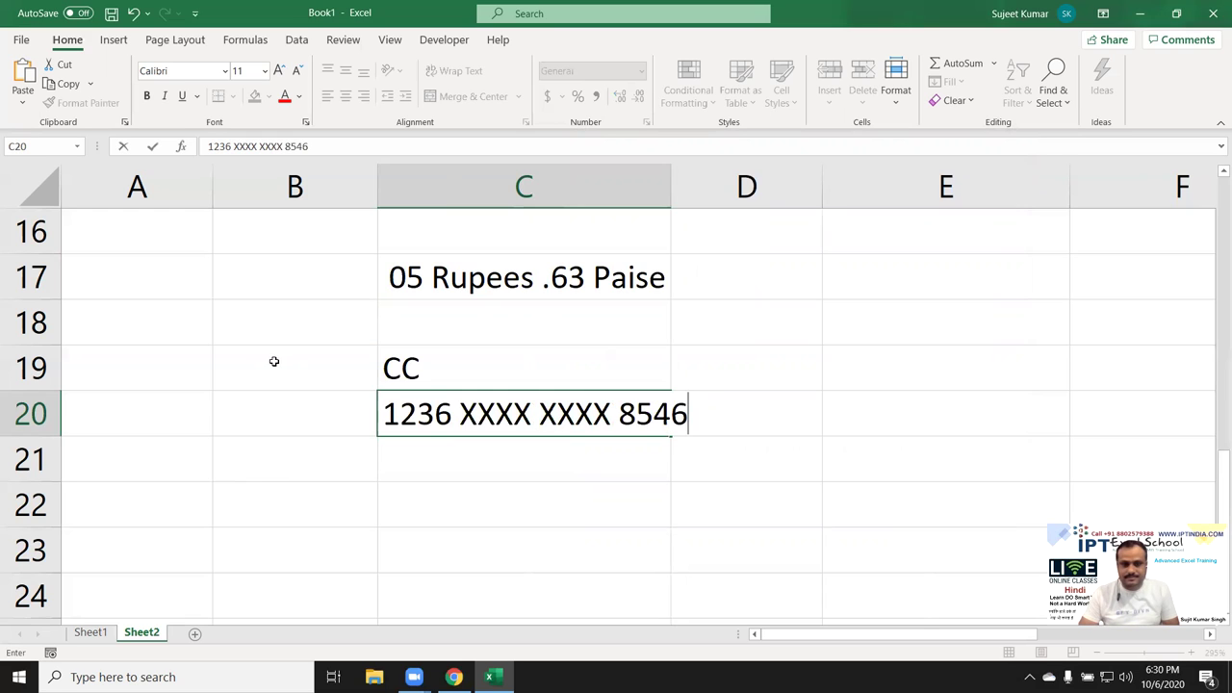
key("Return")
type("45219632")
key("Return")
key("Up")
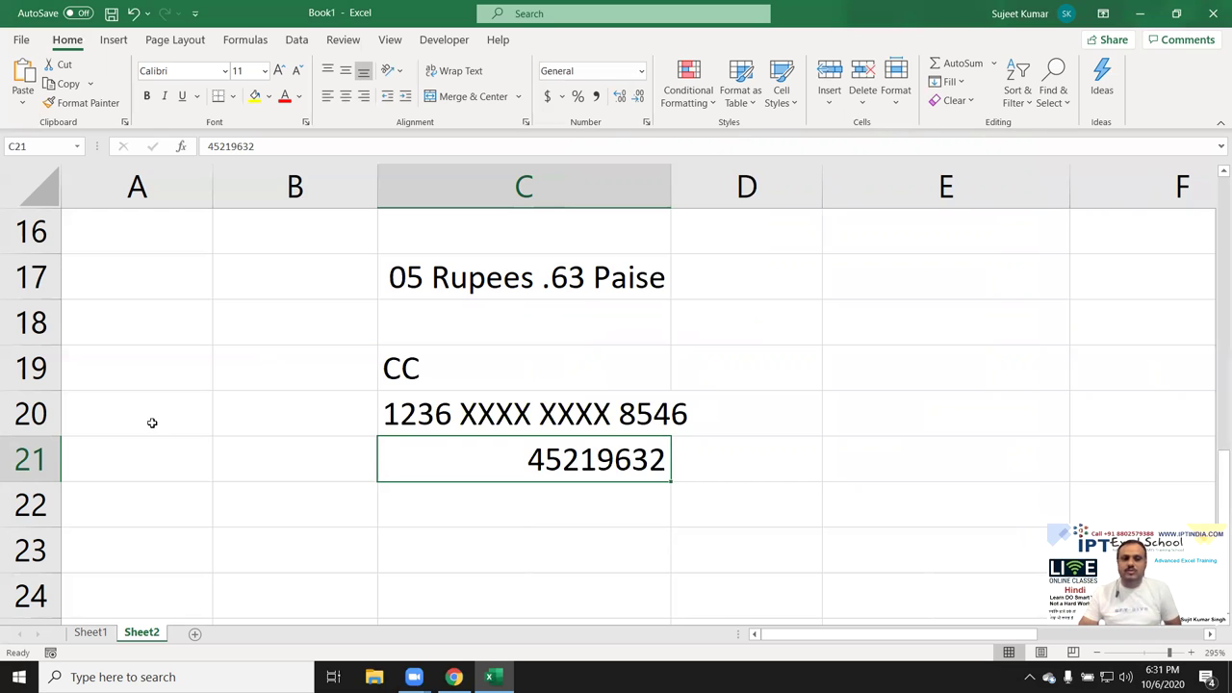
Step: Give C21 the custom format 0000 "XXXX XXXX" 0000 to mask the middle digits
left_click(646, 122)
left_click(616, 323)
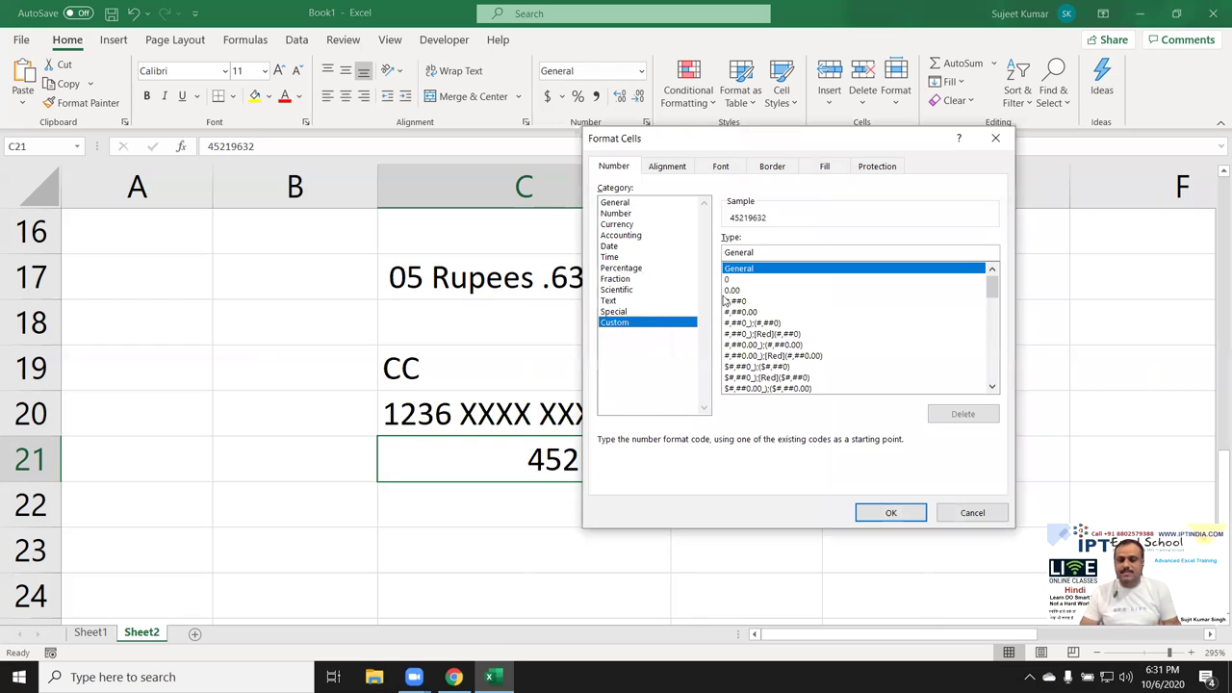
double_click(734, 251)
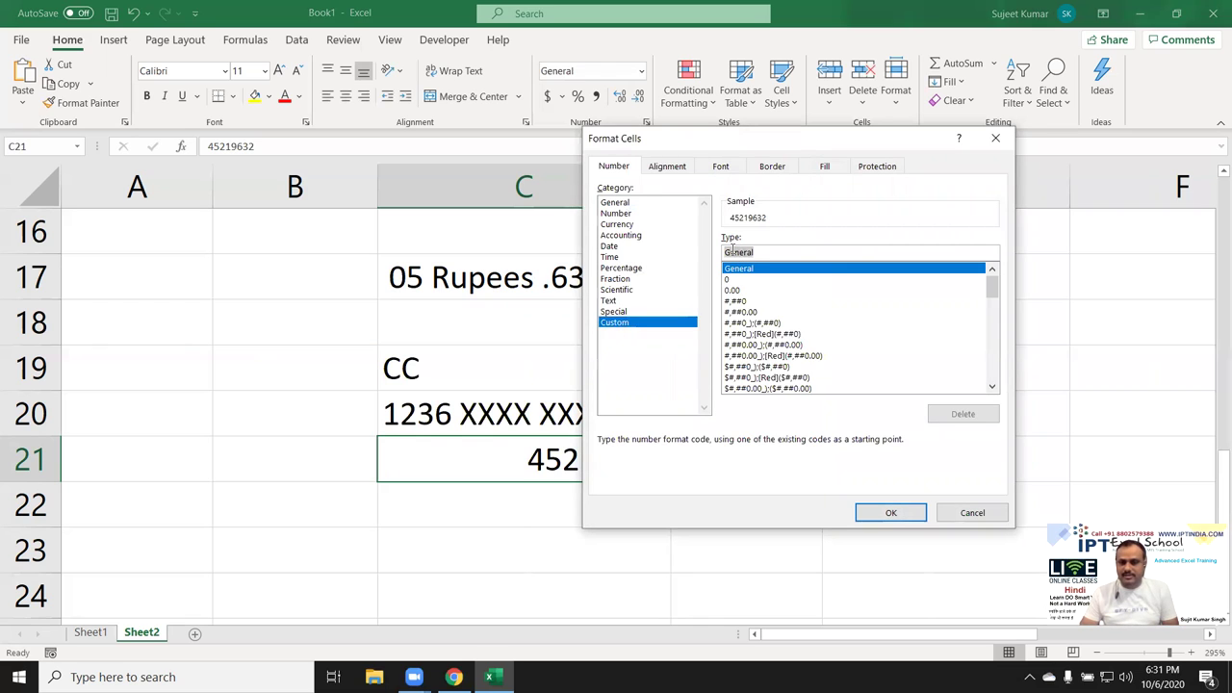
type("0000 \"XXX")
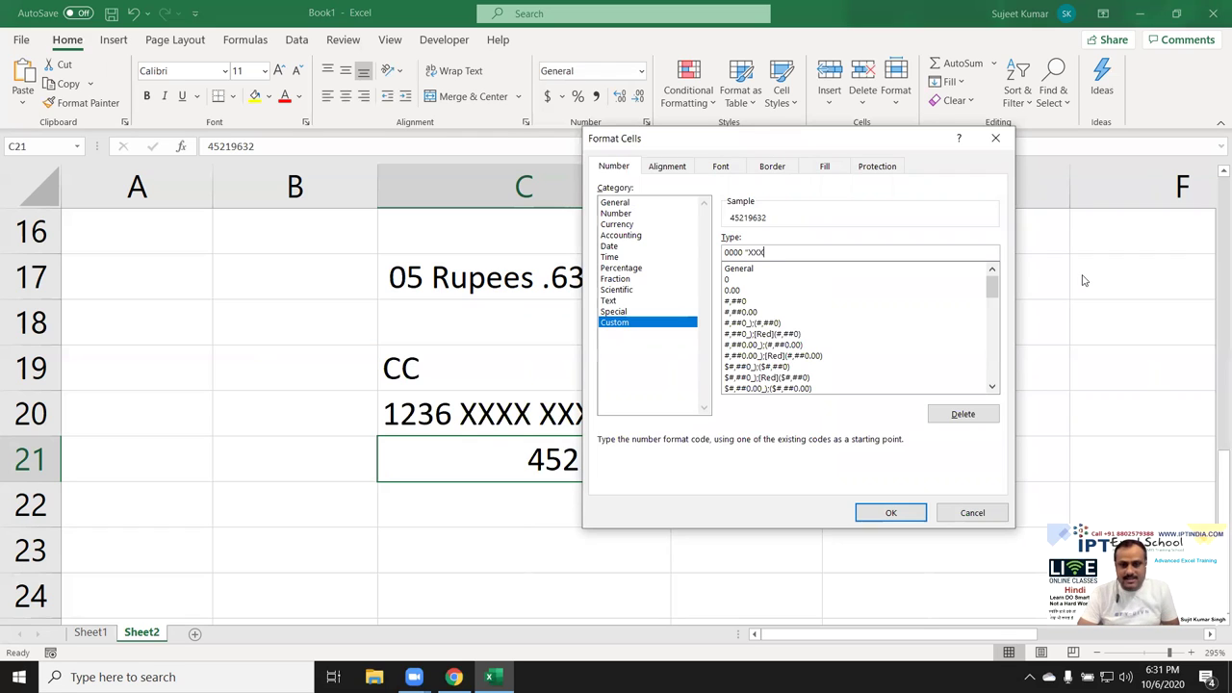
type("X XXXX")
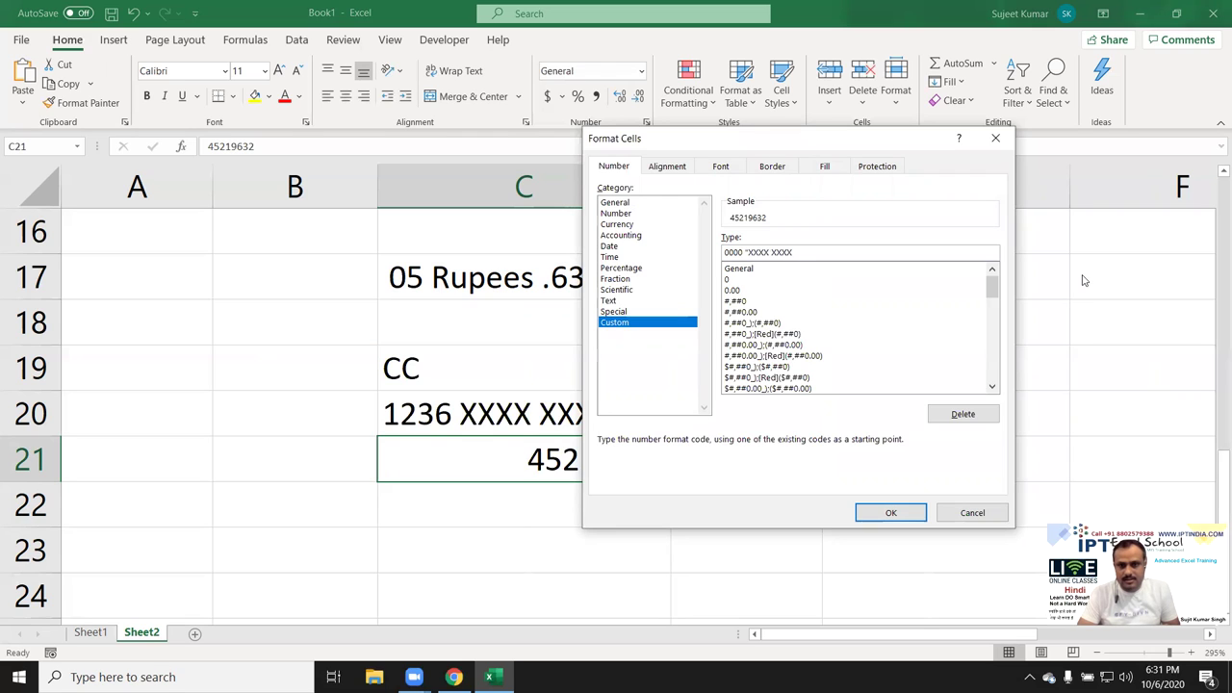
type("\" 0000")
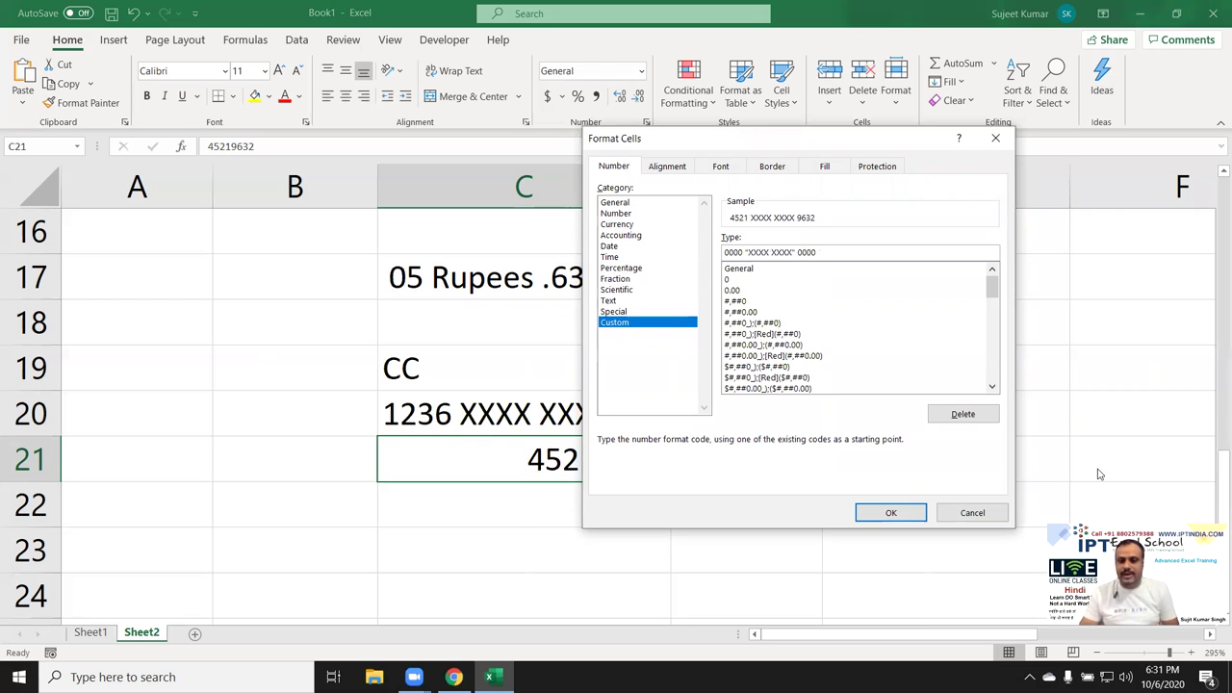
left_click(887, 512)
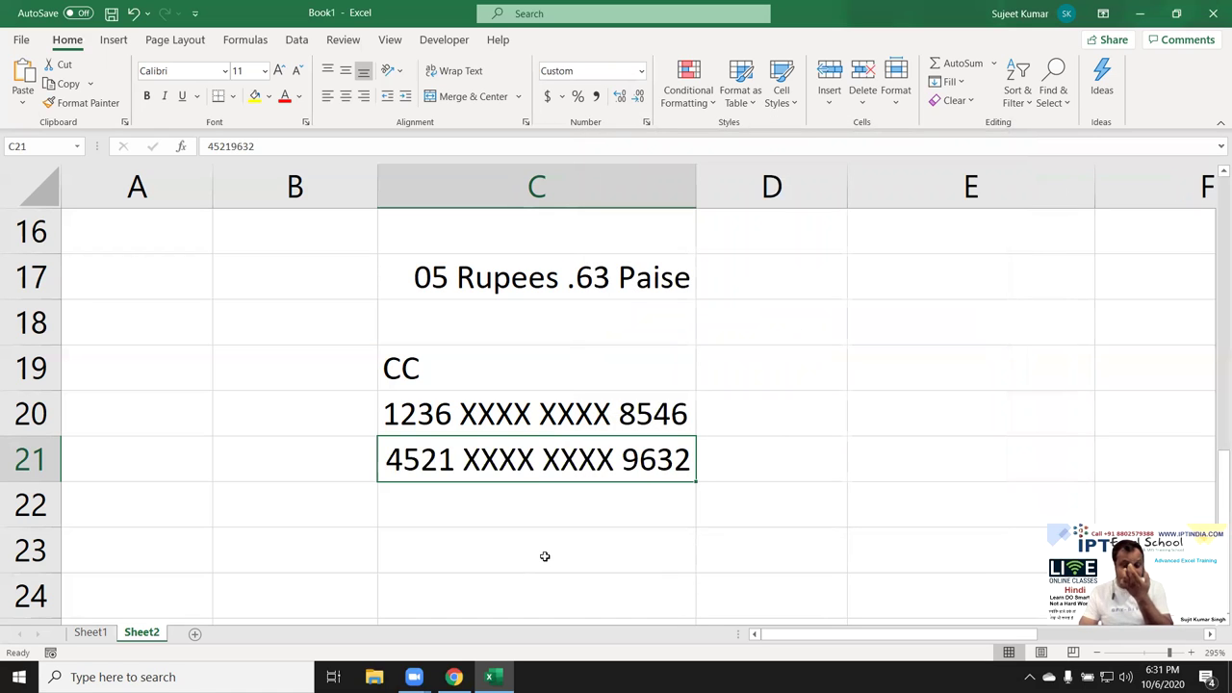
Step: Select the card number cells C20:C21 and paste into them
left_click(637, 425)
left_click(589, 458)
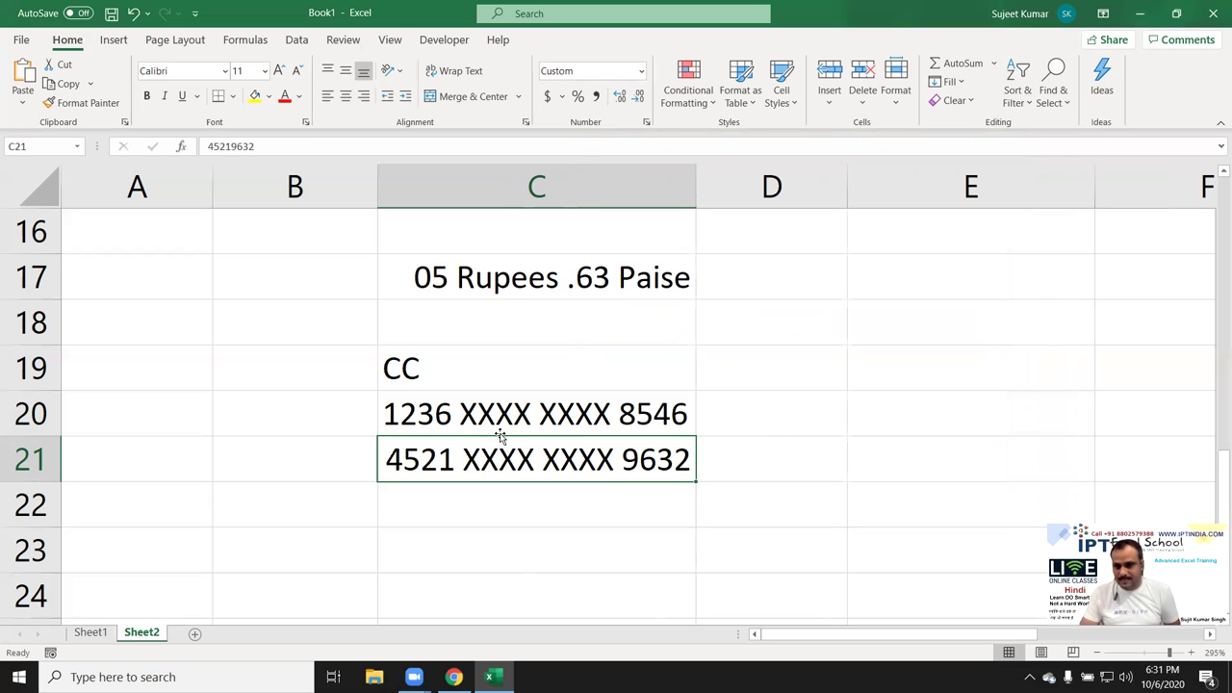
left_click_drag(400, 410, 440, 458)
key("ctrl+v")
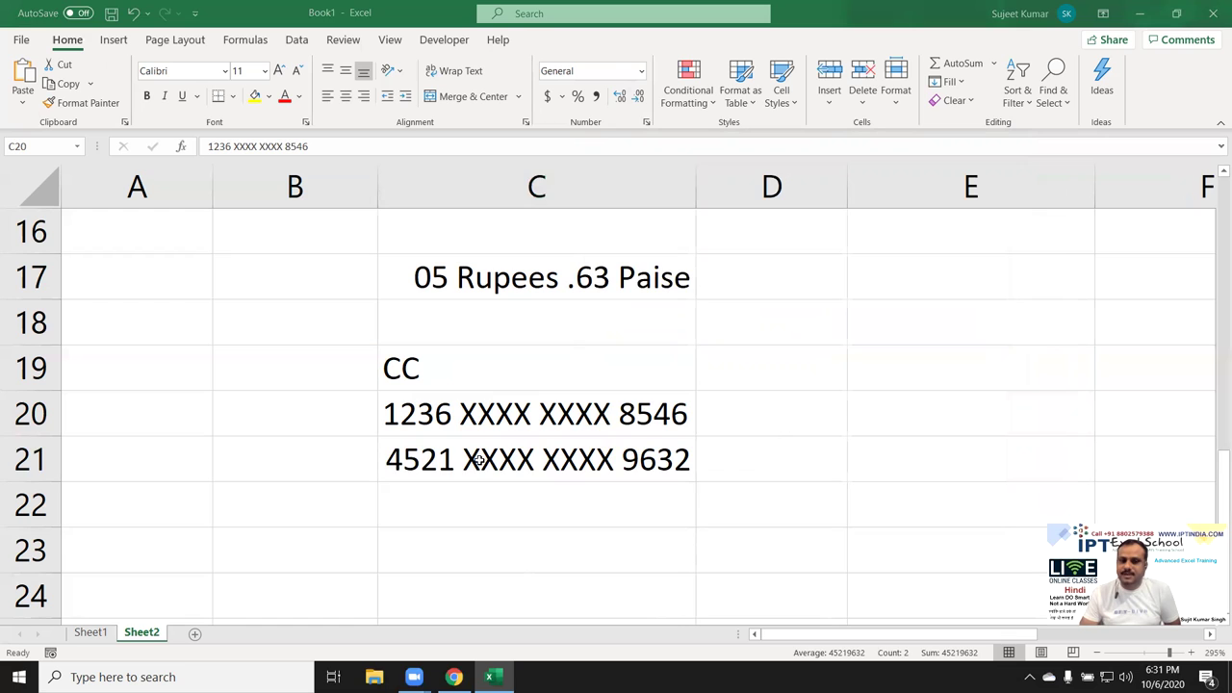
Step: Enter 25000 in B23, then try and undo the comma style on it
scroll(481, 458, "down", 2)
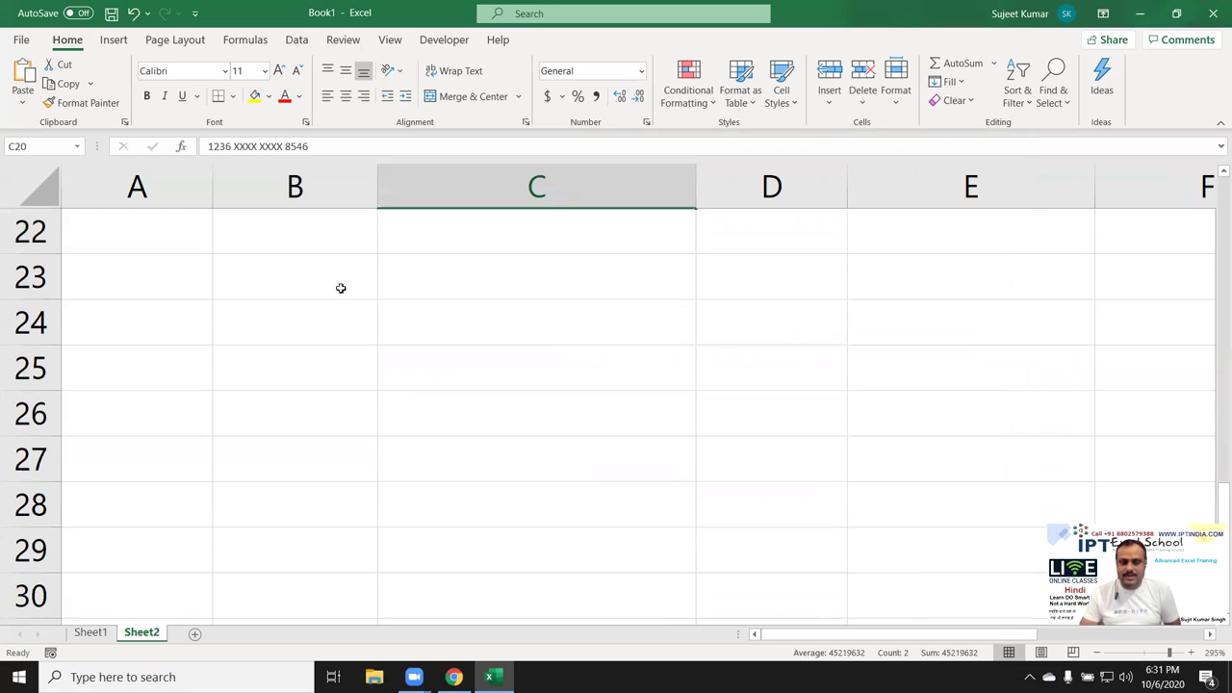
left_click(286, 290)
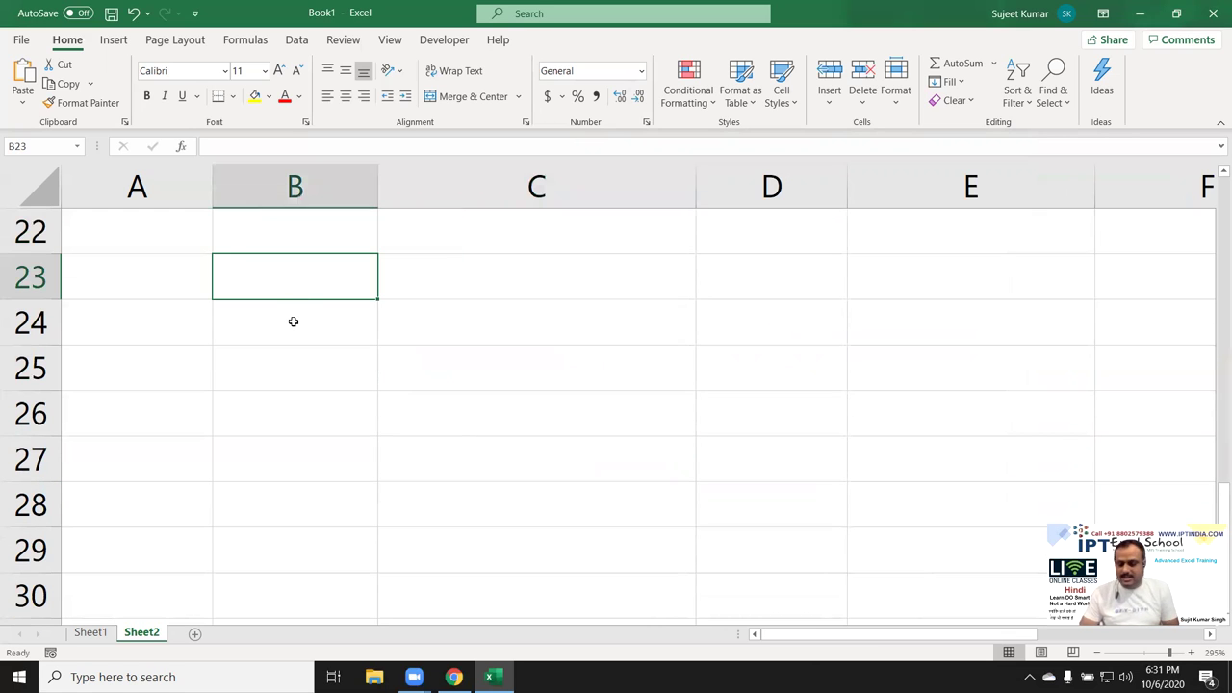
type("25000")
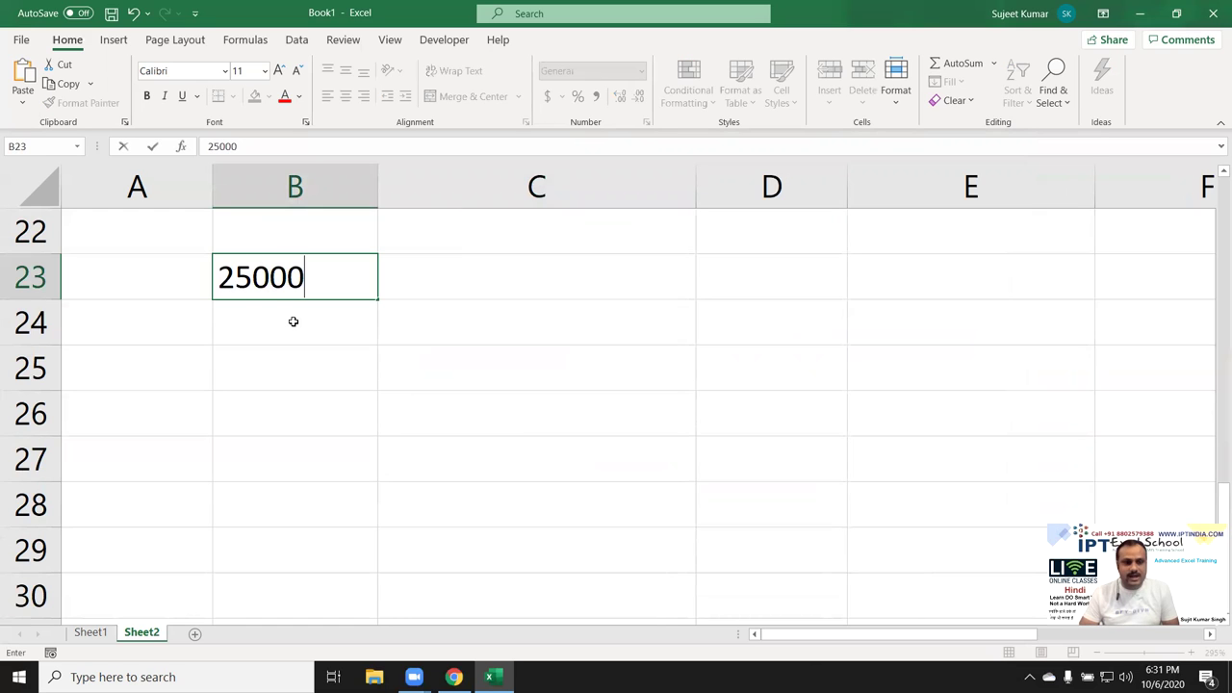
key("Return")
key("Up")
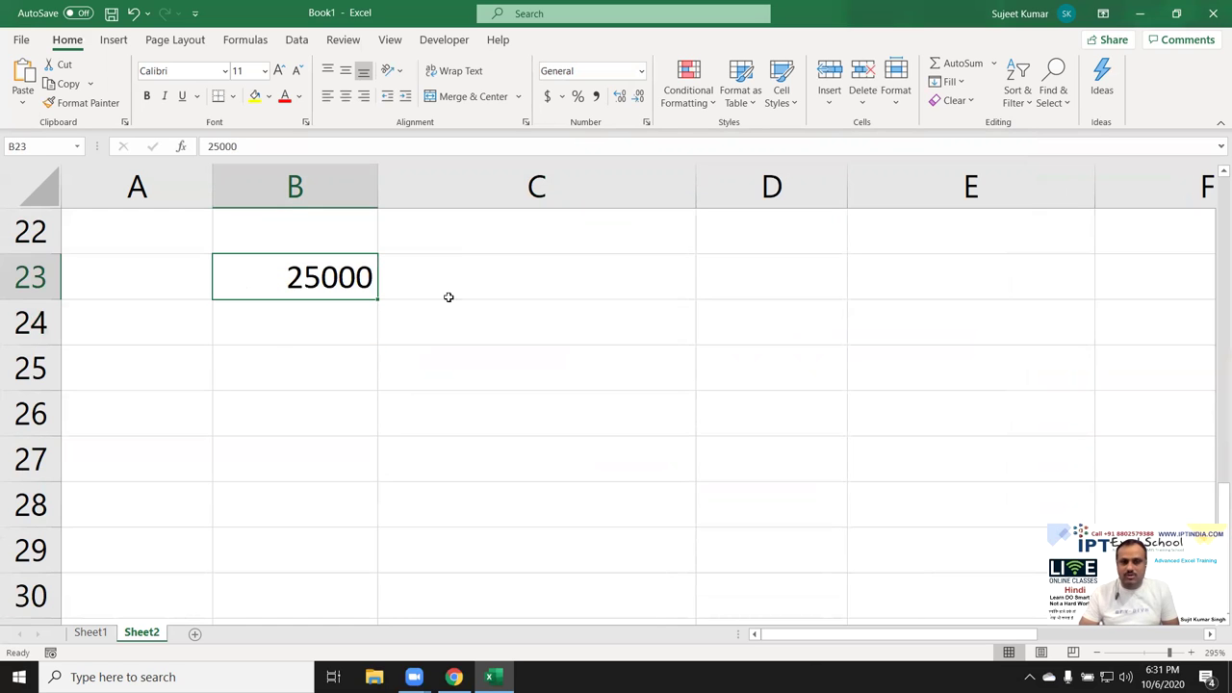
left_click(596, 96)
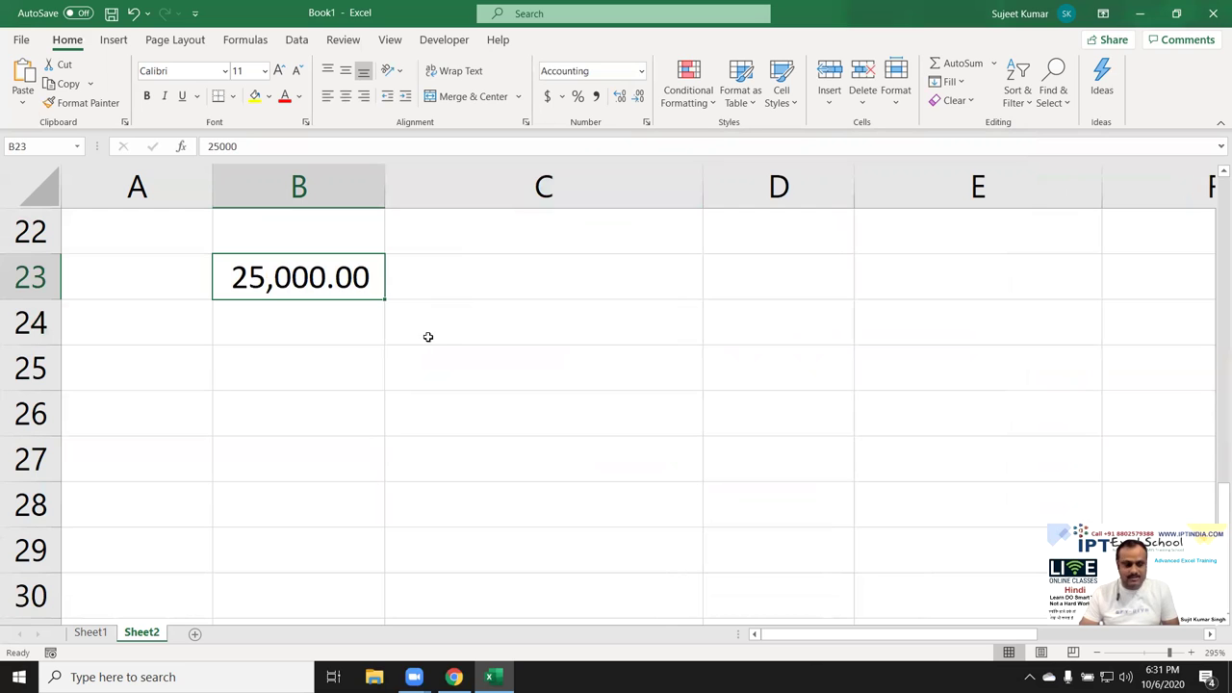
key("ctrl+z")
Step: Apply custom format #,### to B23, then change it to #, to show thousands
left_click(646, 123)
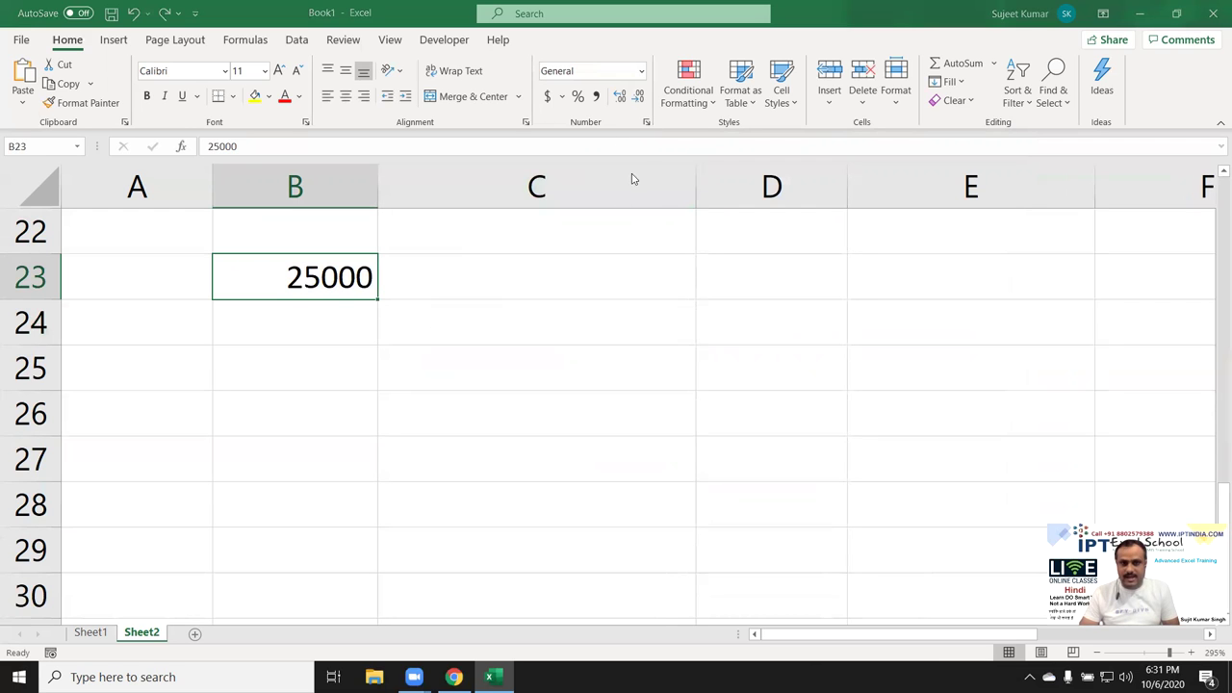
left_click(614, 322)
double_click(738, 252)
type("#,###")
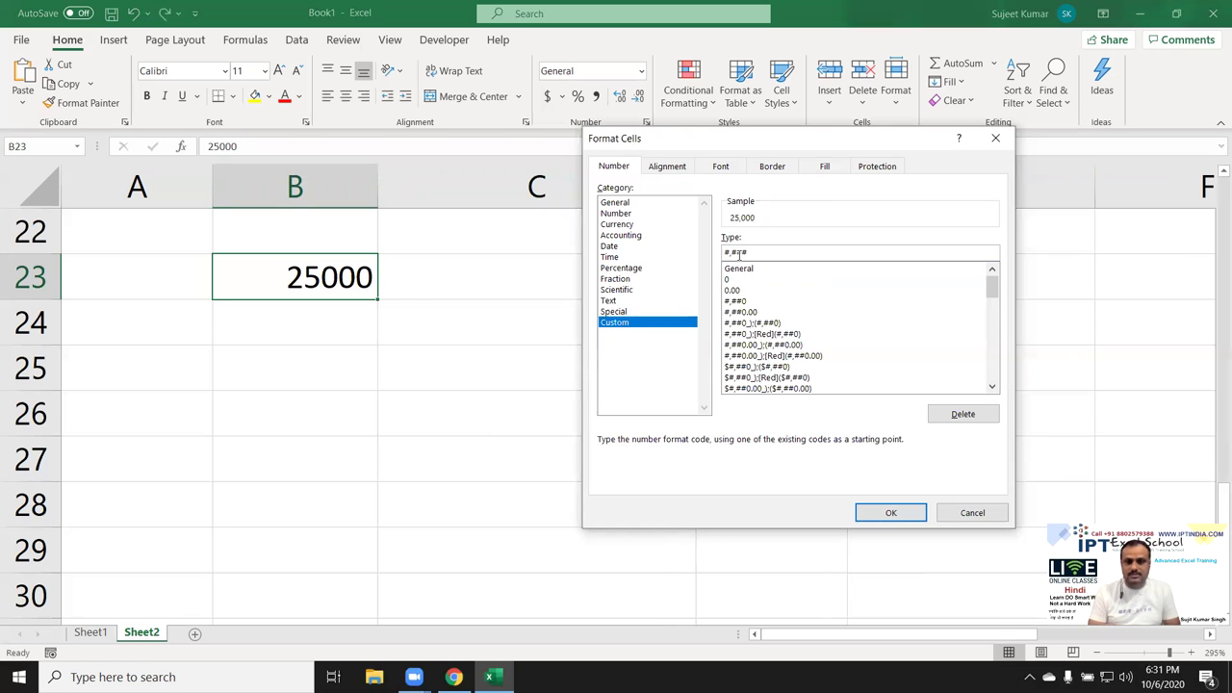
left_click(892, 516)
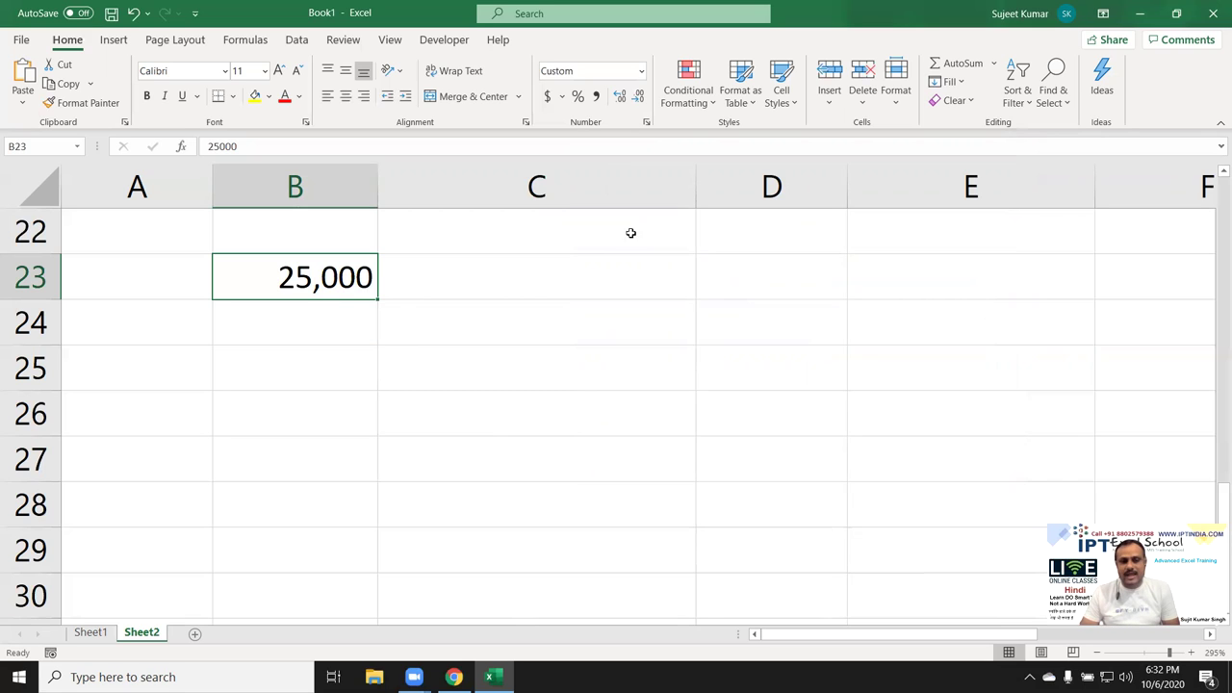
left_click(646, 123)
left_click_drag(784, 253, 654, 249)
type("#")
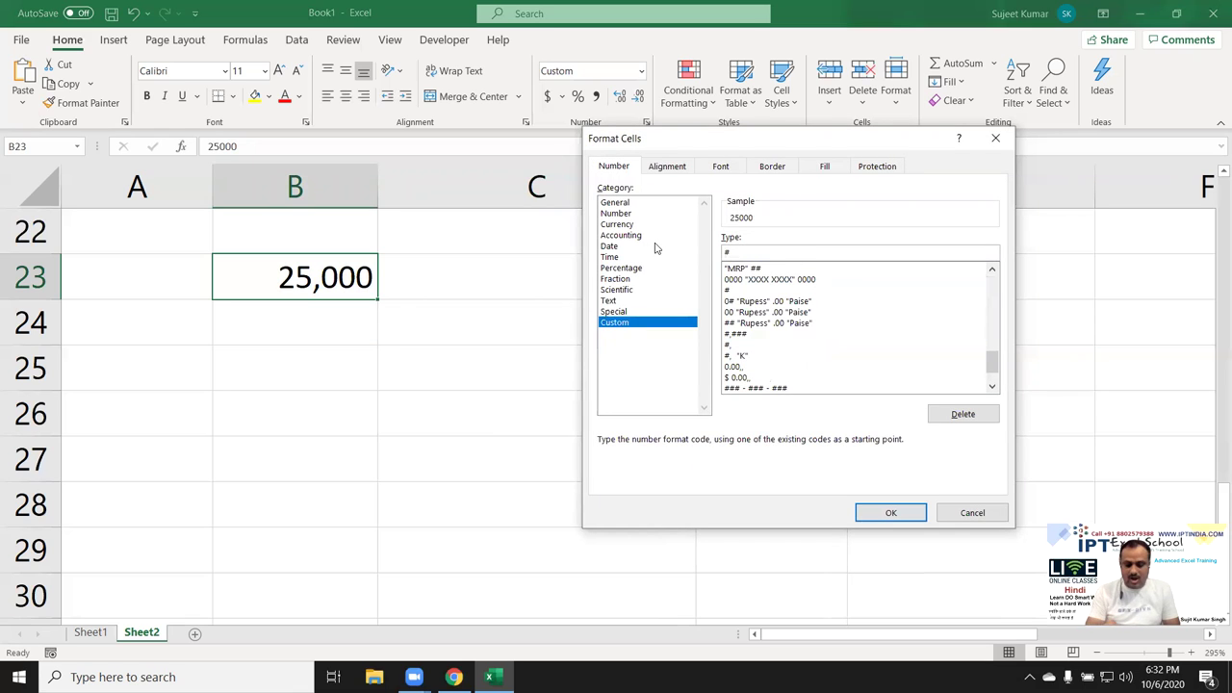
type(",")
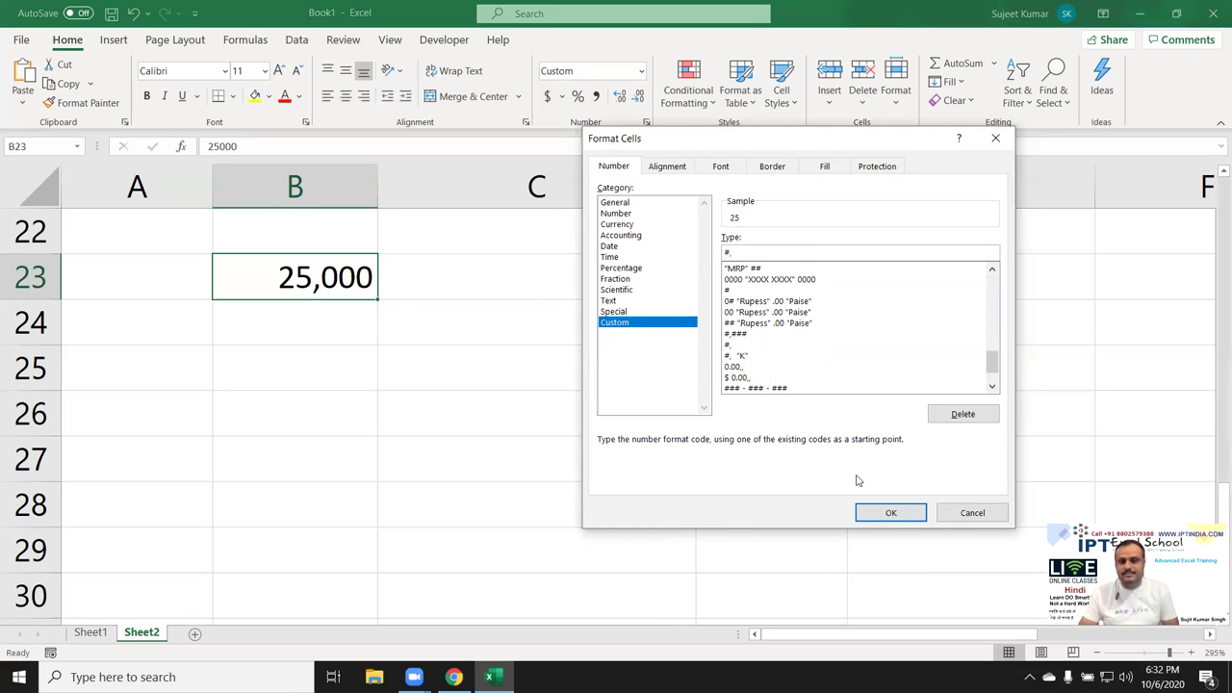
left_click(876, 508)
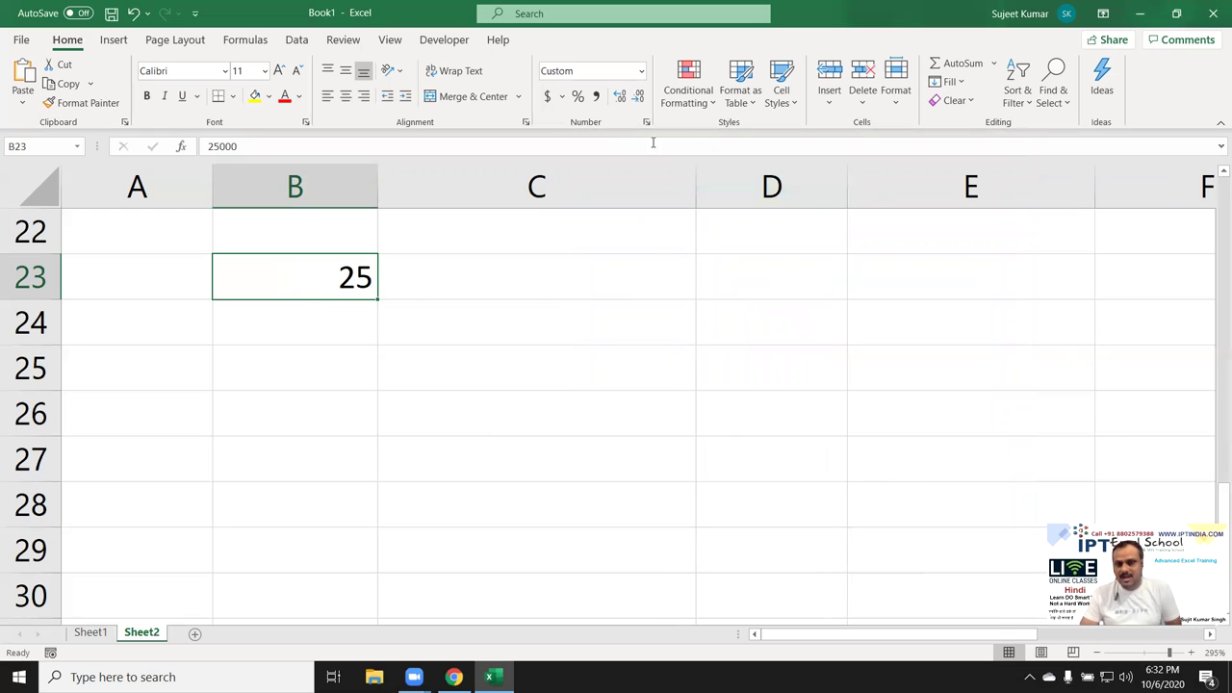
Step: Enter the test values 50000 and then 150000
type("50000")
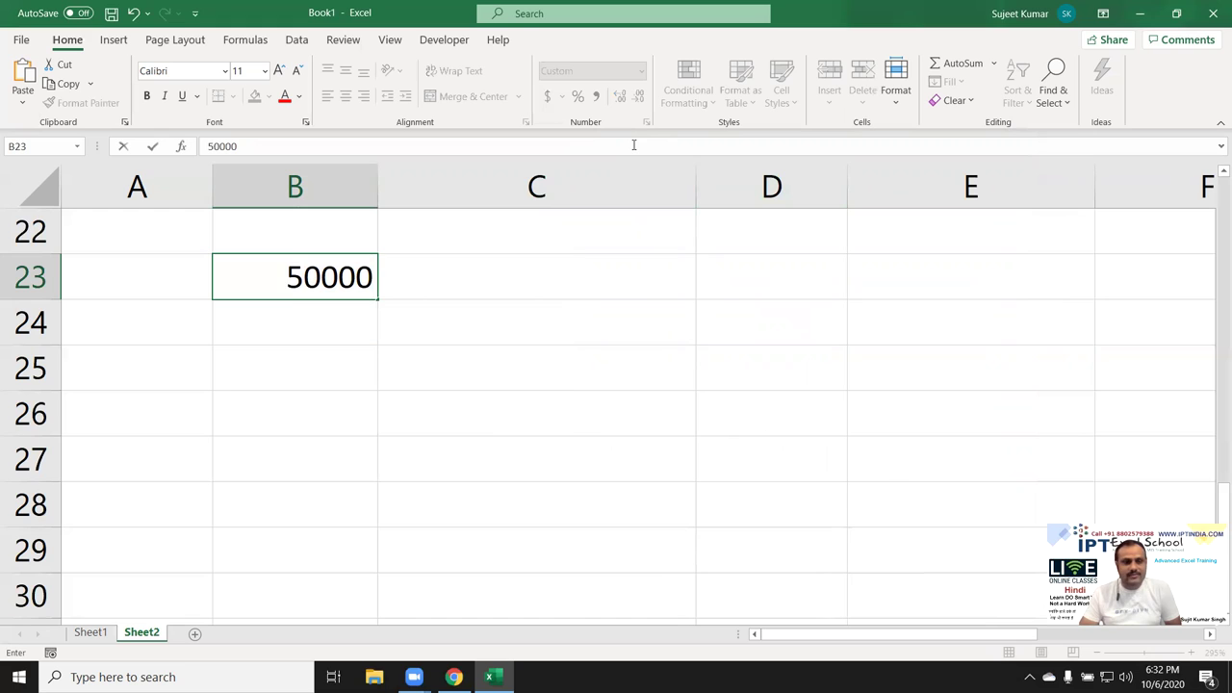
key("Return")
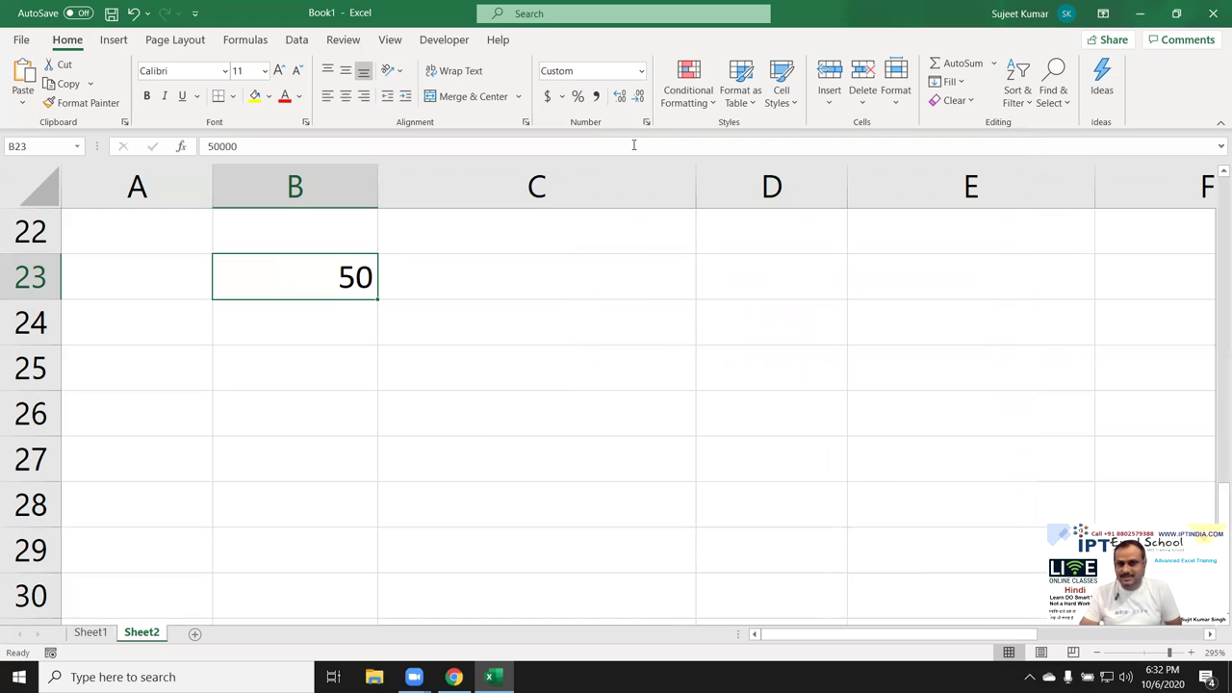
type("15000")
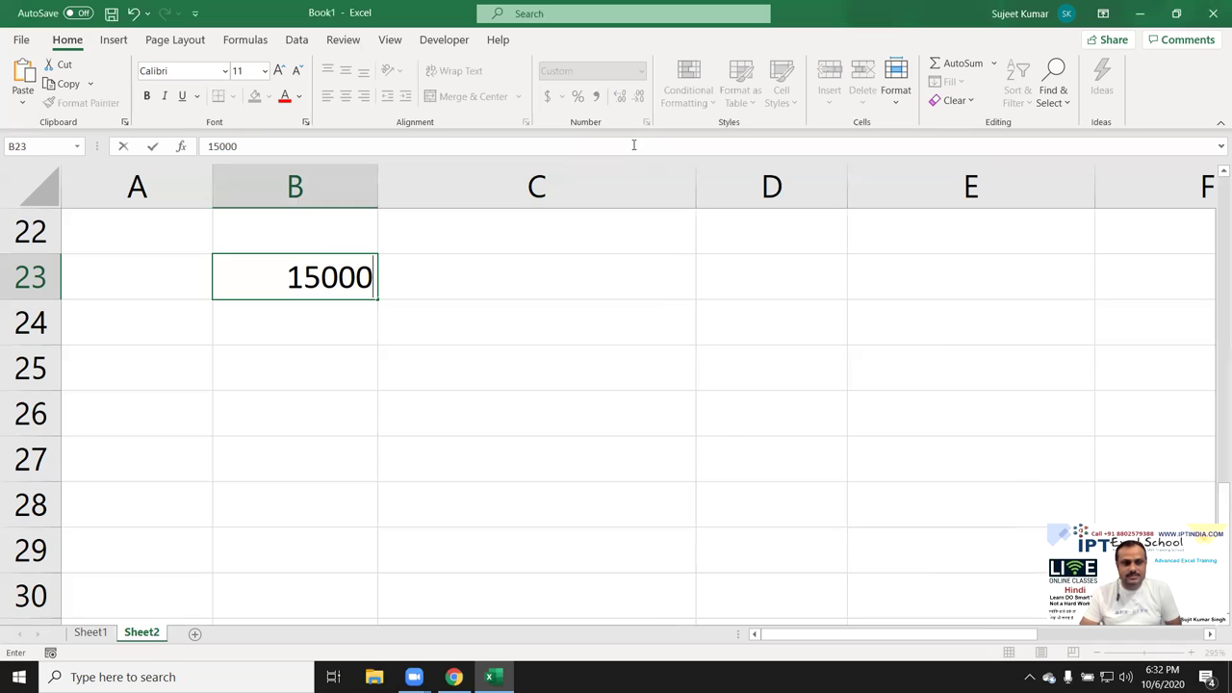
type("0")
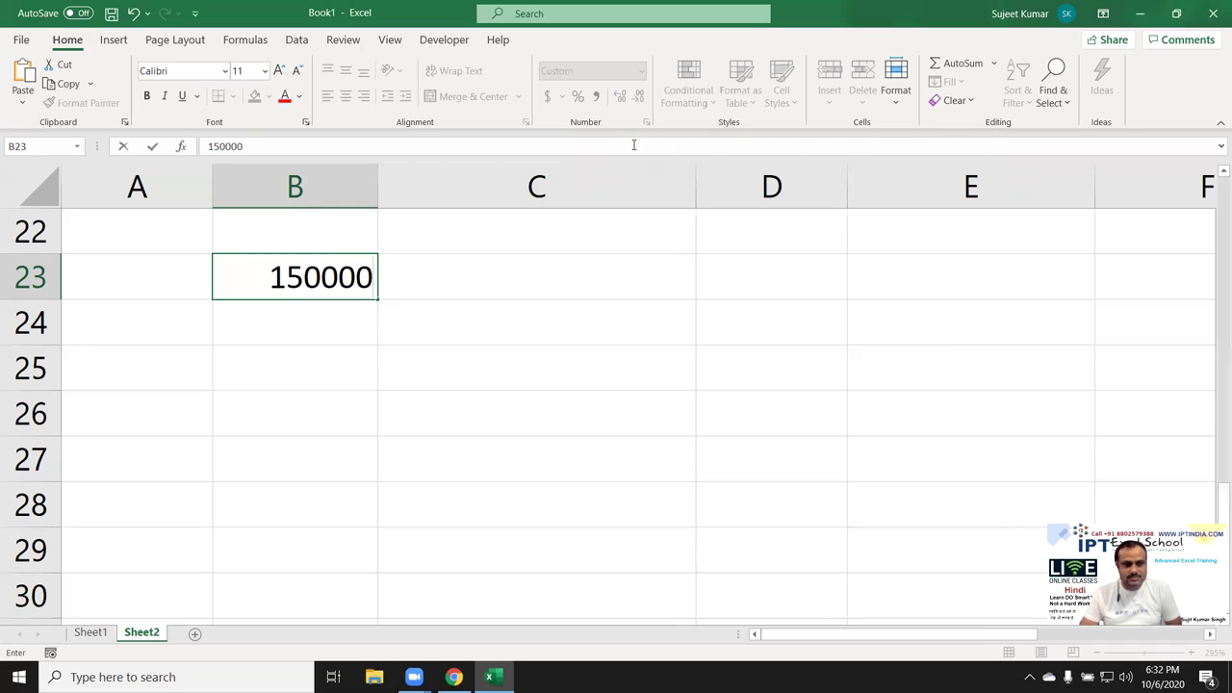
key("Return")
key("Up")
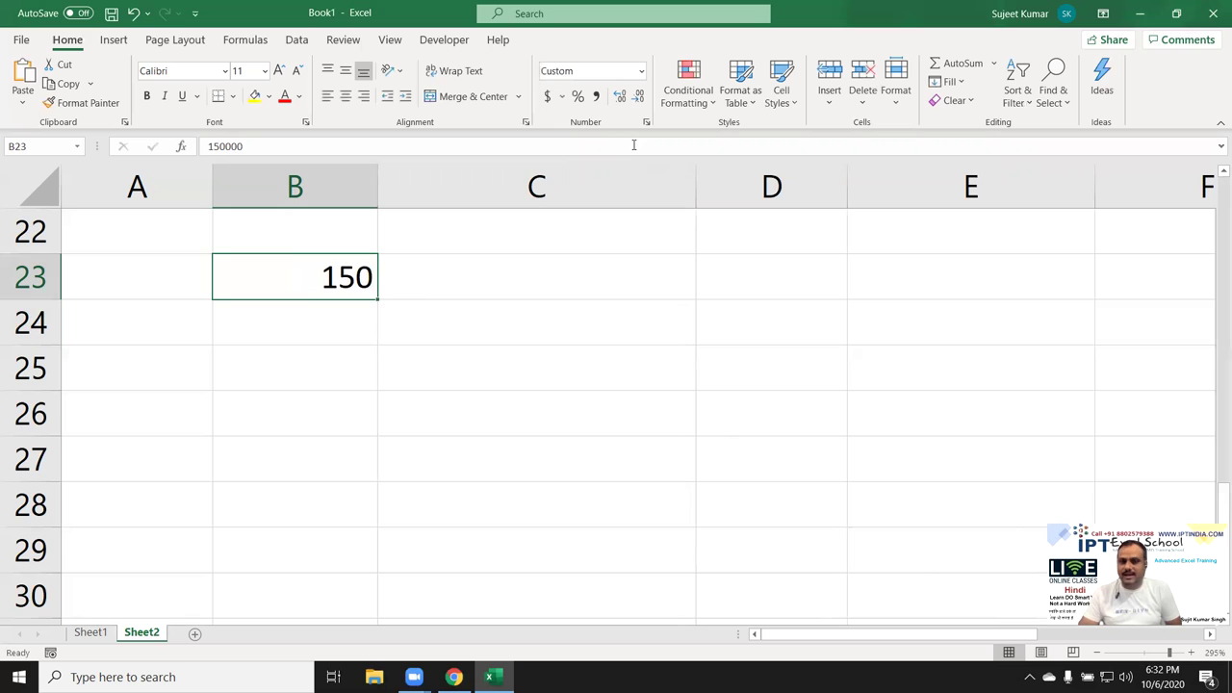
Step: Append "K" to B23's #, format so 150000 shows as 150 K
left_click(646, 122)
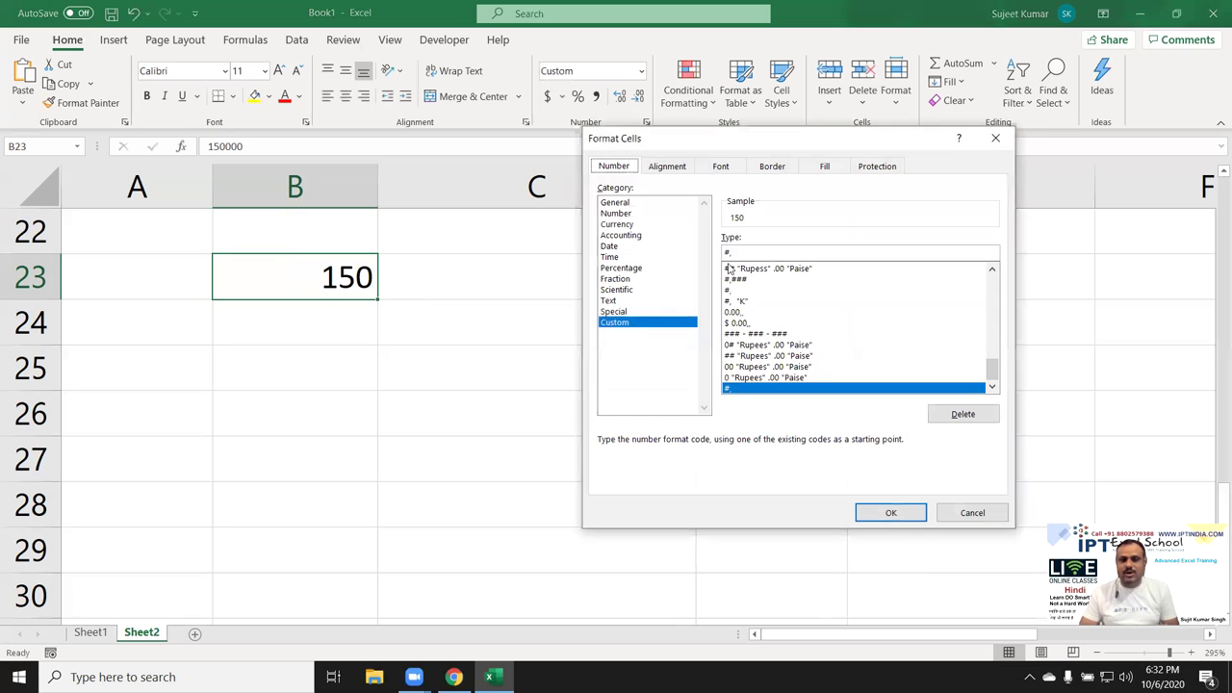
left_click(759, 253)
type("\"K\"")
key("Return")
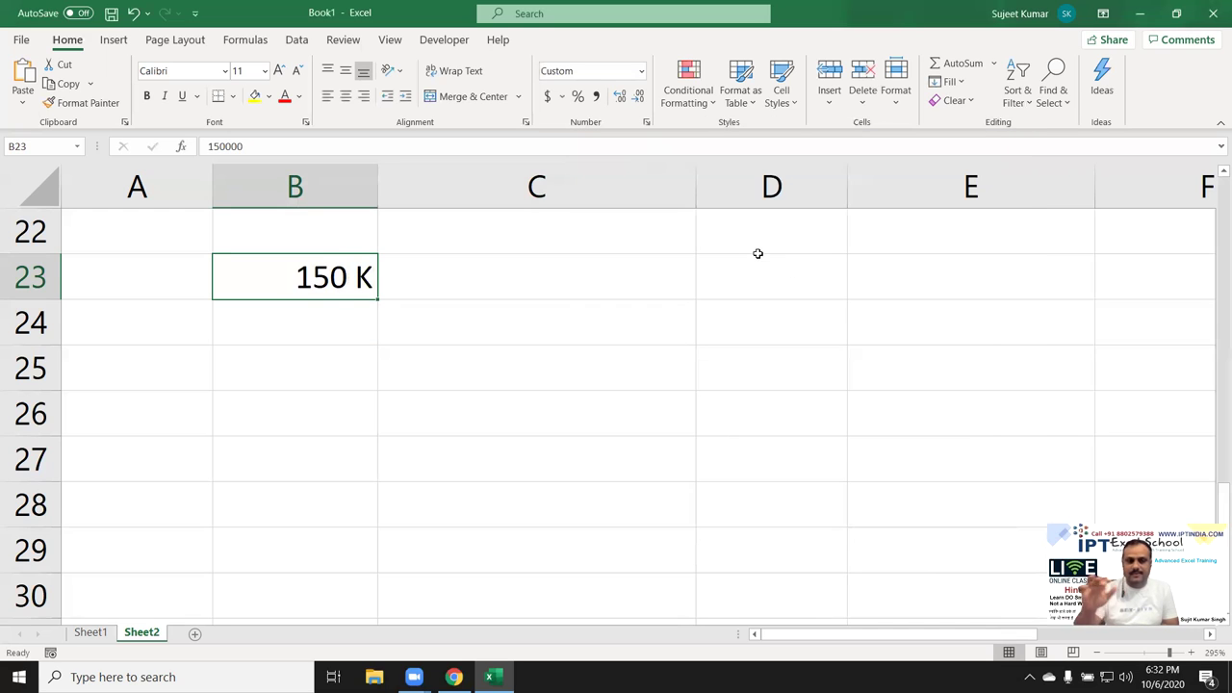
Step: Enter 25000000 in cell C23
left_click(491, 280)
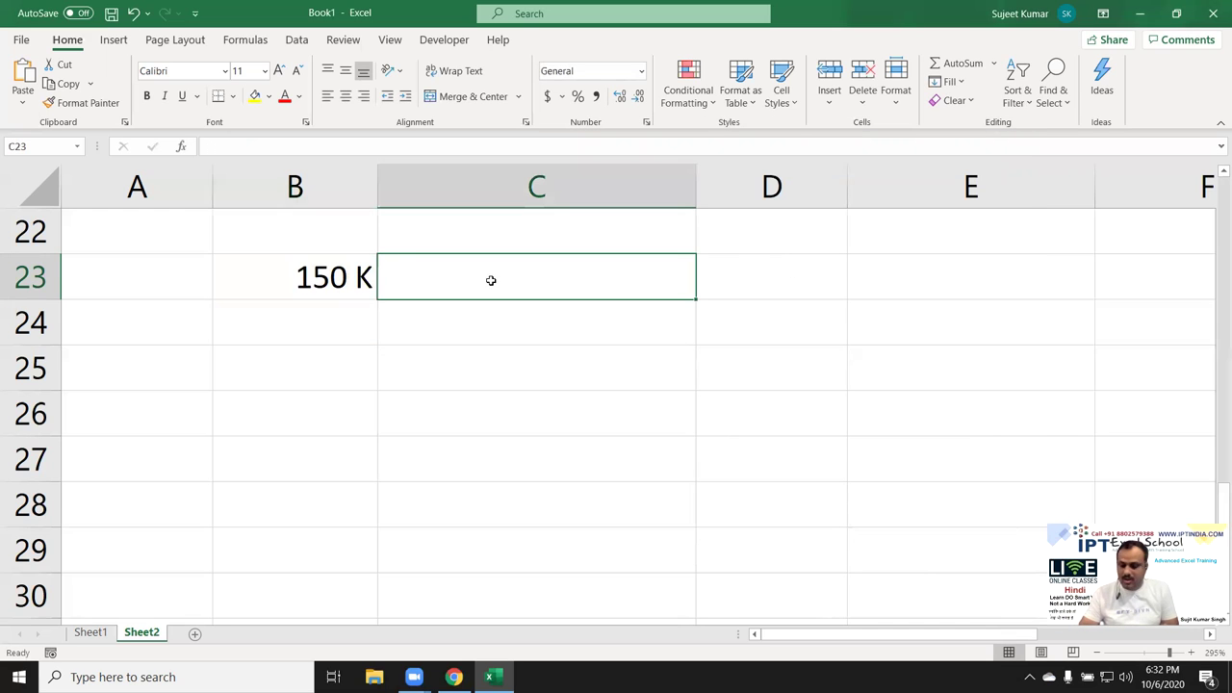
type("25000000")
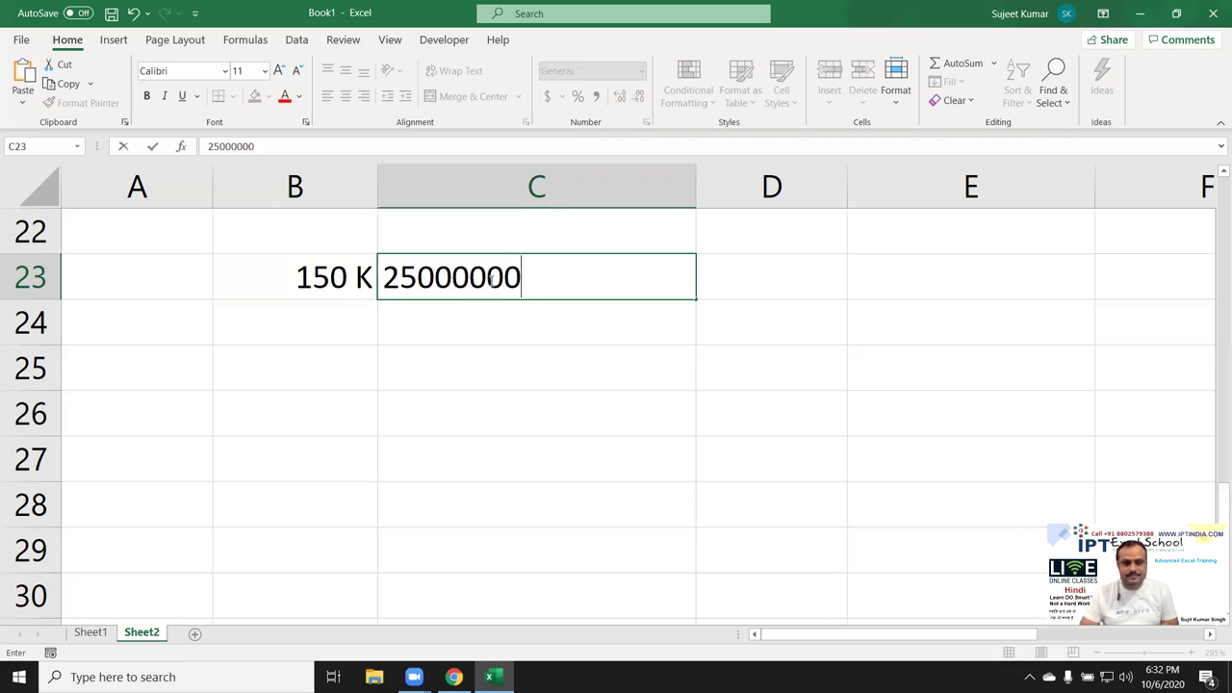
key("Return")
Step: Give C23 the custom format 0.00,, so it shows 25.00 in millions
left_click(489, 279)
left_click(645, 122)
left_click(614, 322)
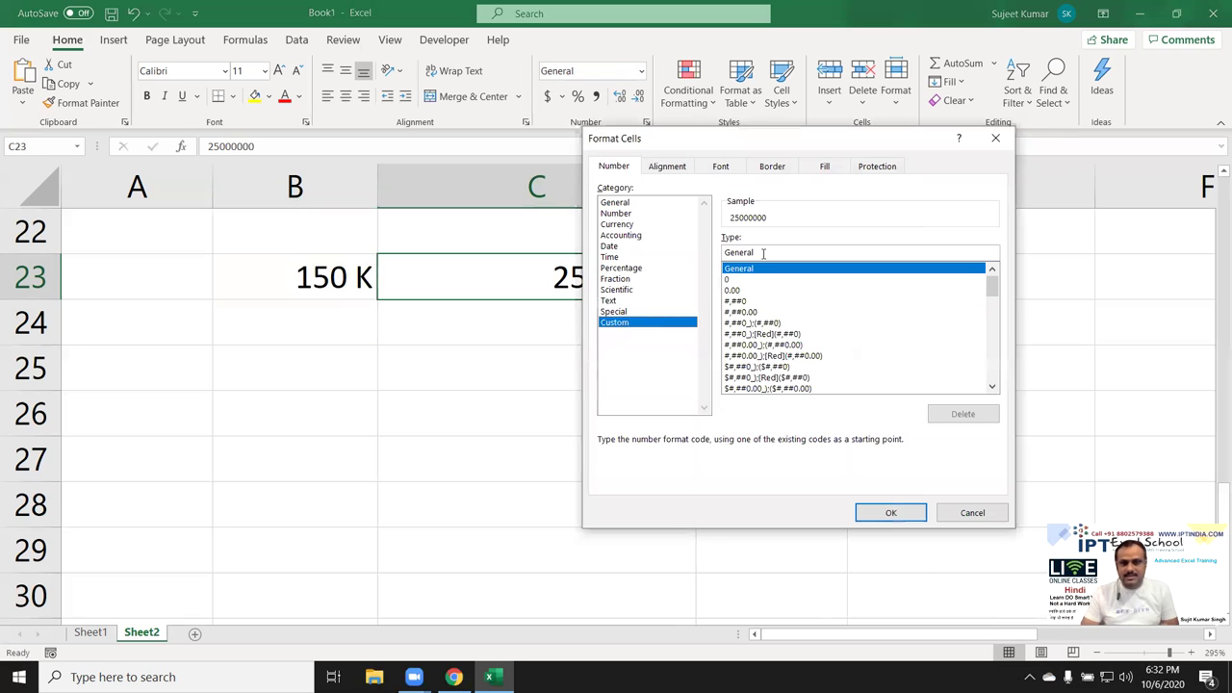
type("0")
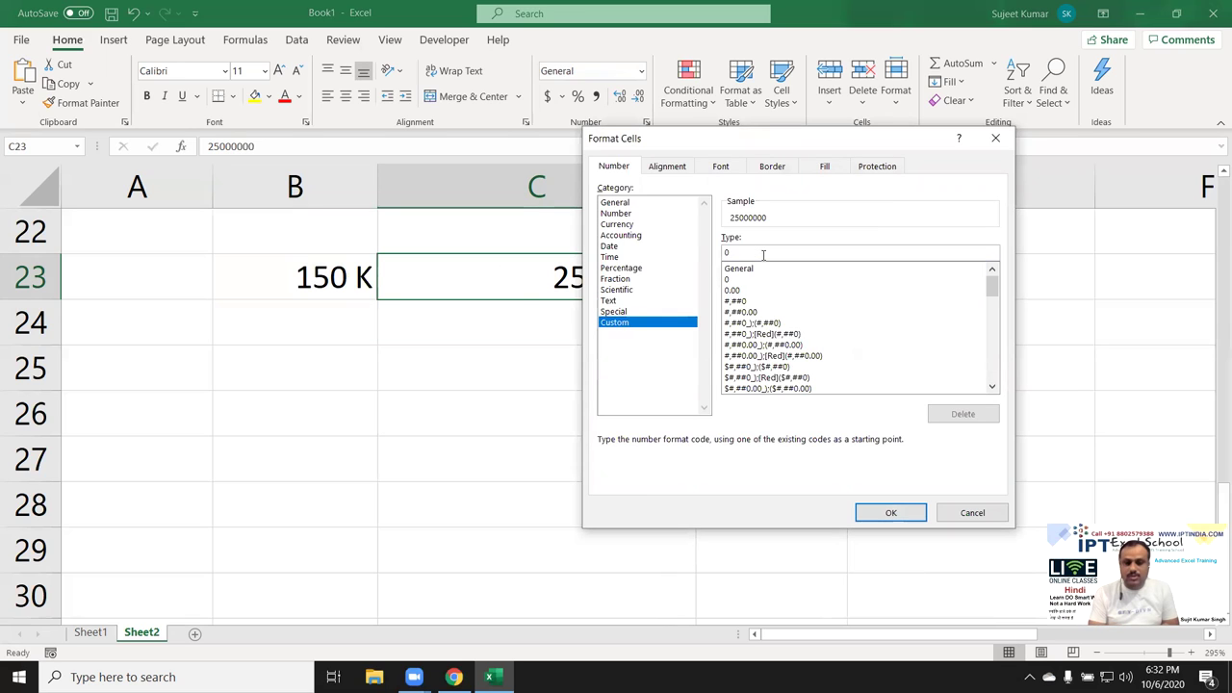
type(".00")
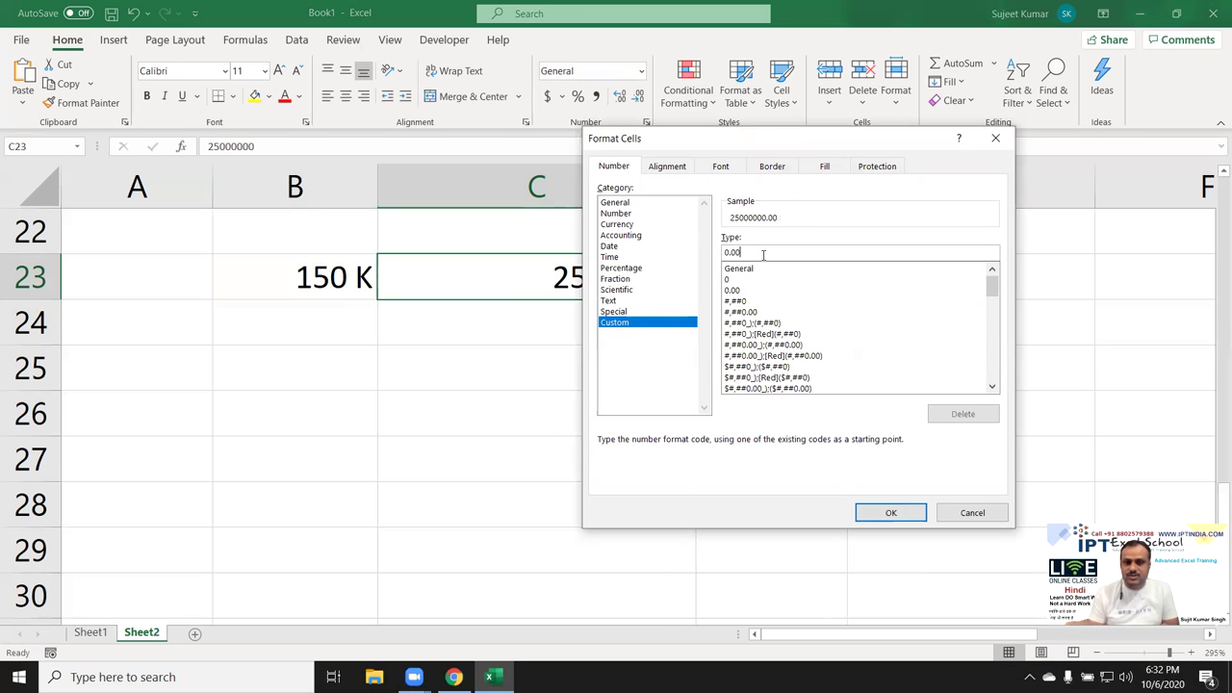
type(",,")
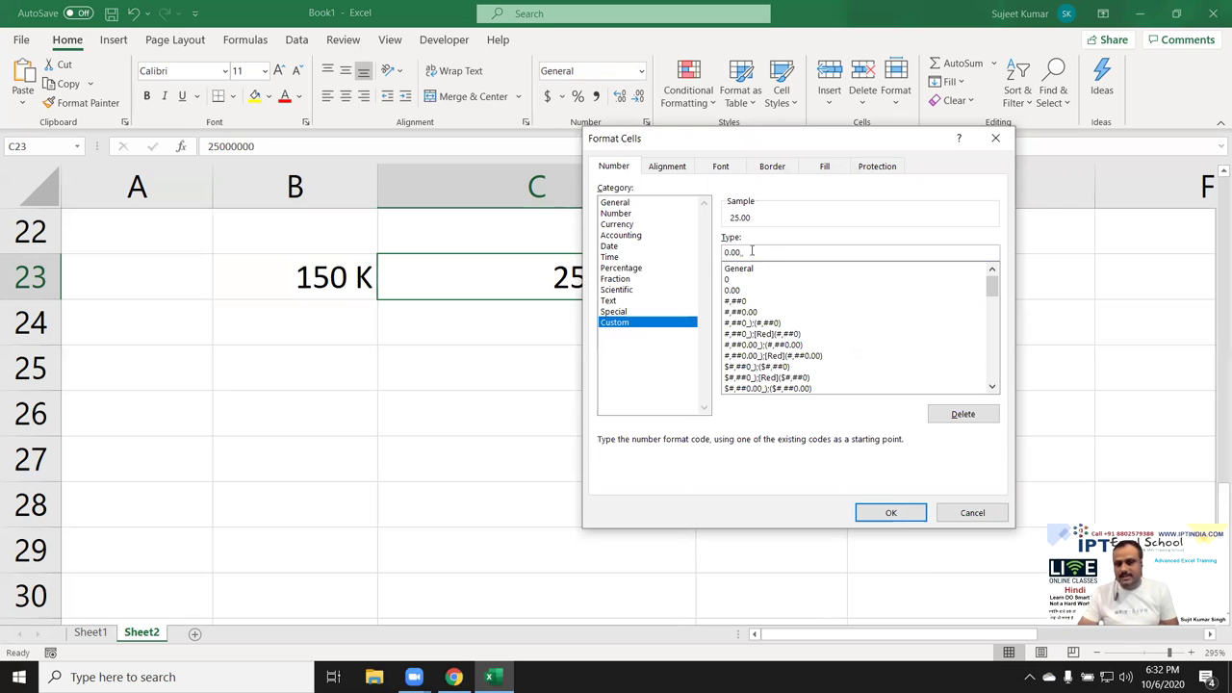
left_click(895, 512)
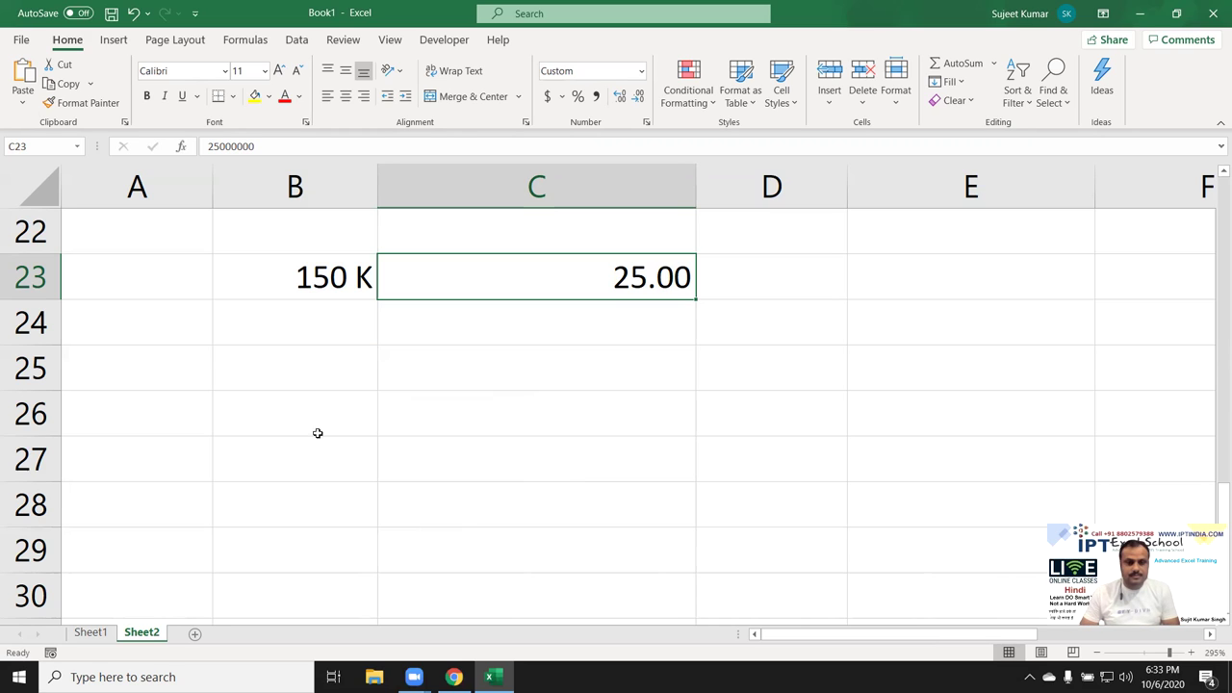
left_click(332, 289)
left_click(467, 284)
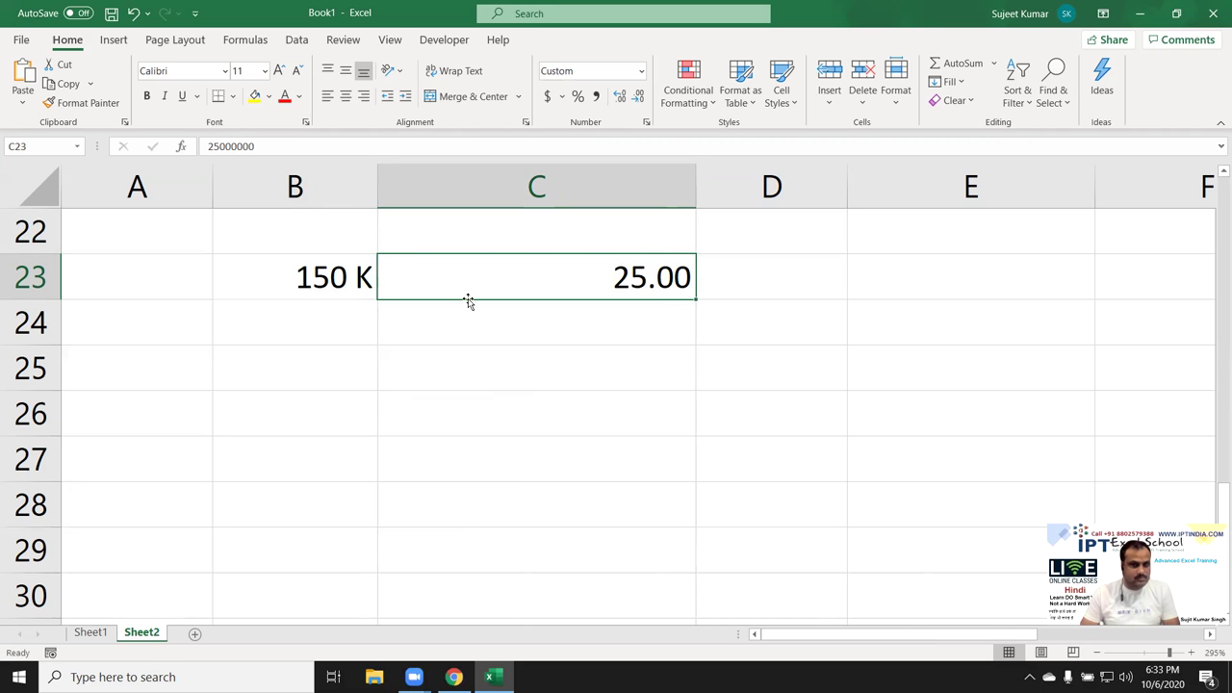
scroll(344, 394, "up", 3)
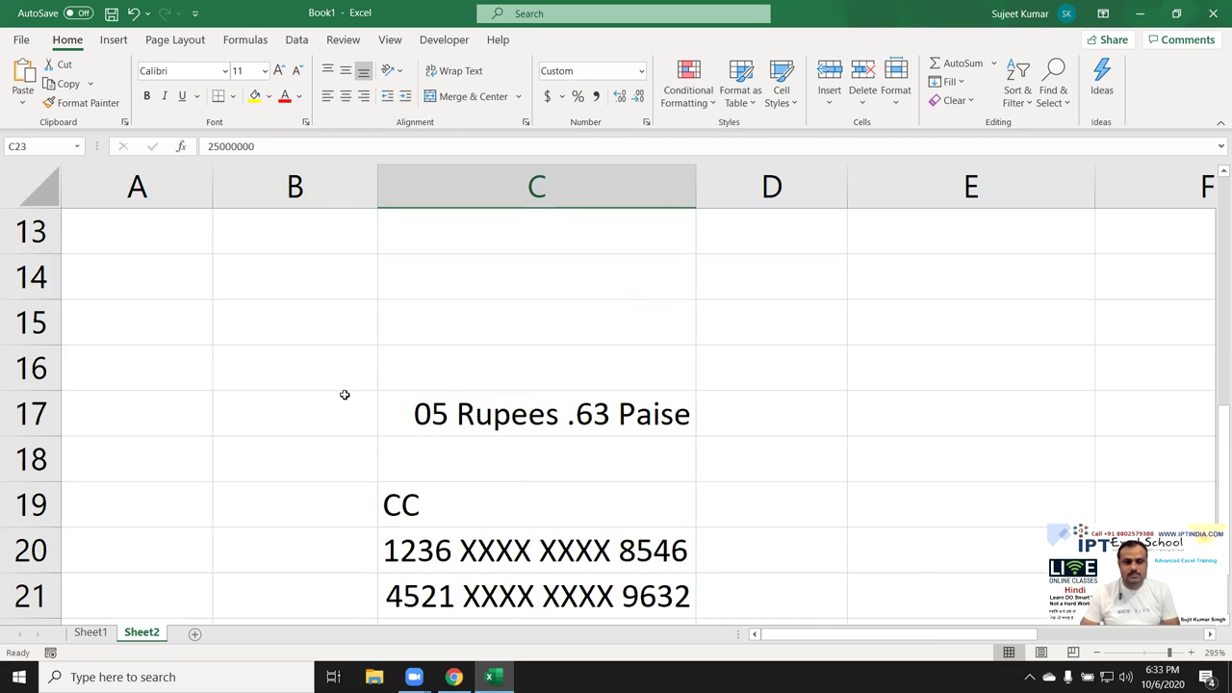
scroll(345, 394, "down", 2)
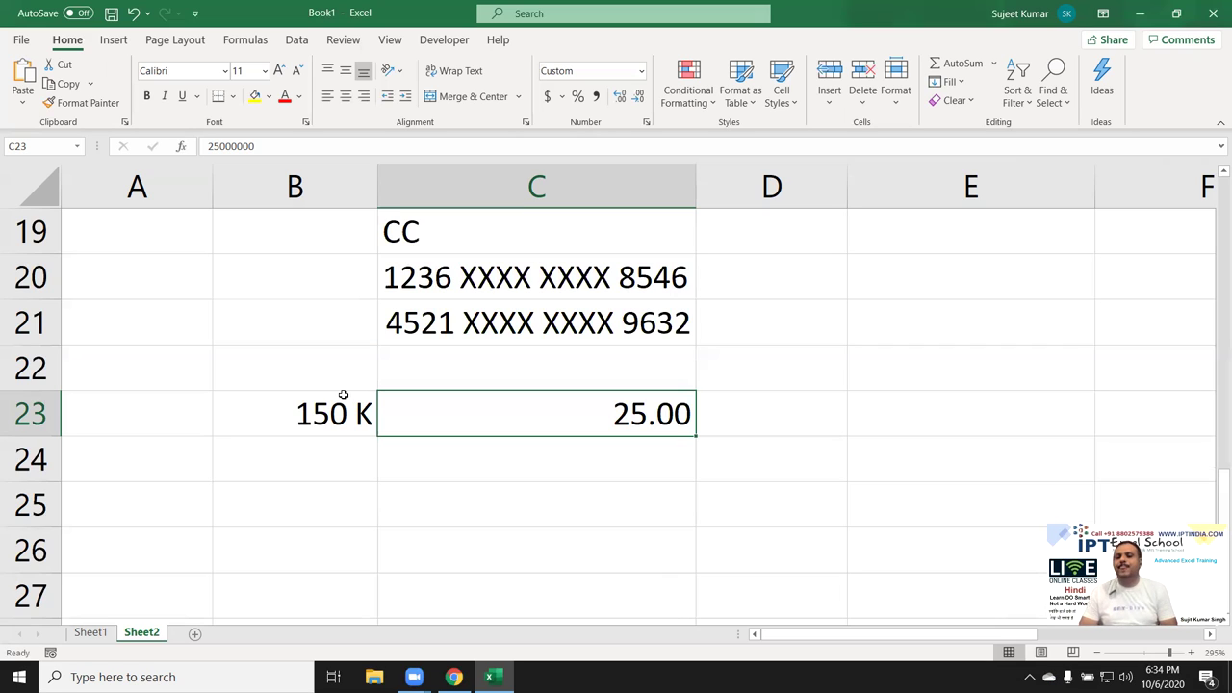
left_click(302, 414)
left_click_drag(300, 460, 289, 516)
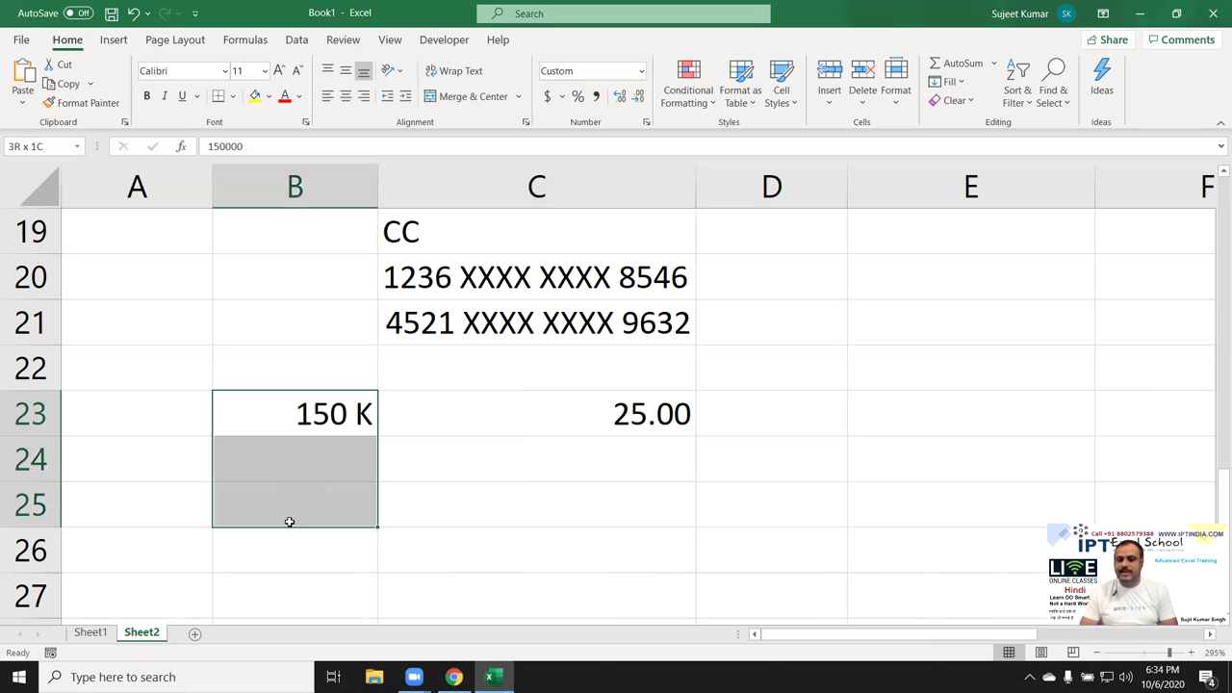
left_click_drag(528, 418, 527, 500)
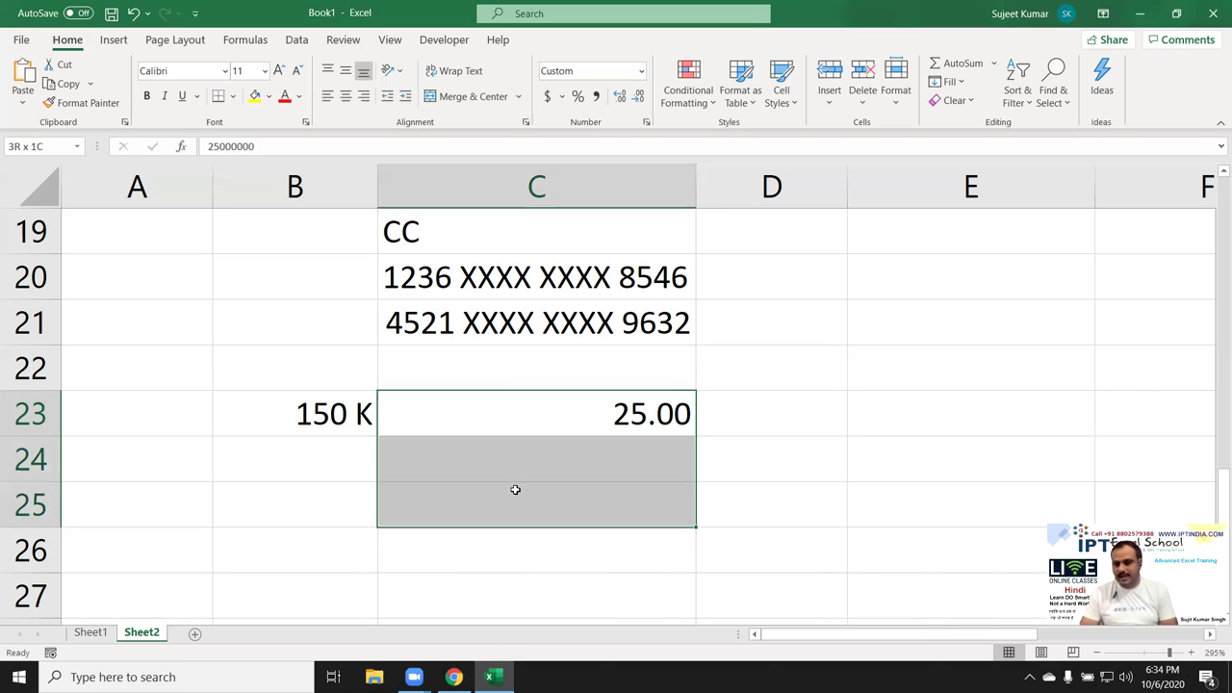
scroll(387, 451, "down", 1)
scroll(388, 433, "down", 2)
scroll(388, 427, "up", 2)
scroll(382, 429, "down", 1)
Step: Enter the date 1/1 in cell B26
left_click(274, 420)
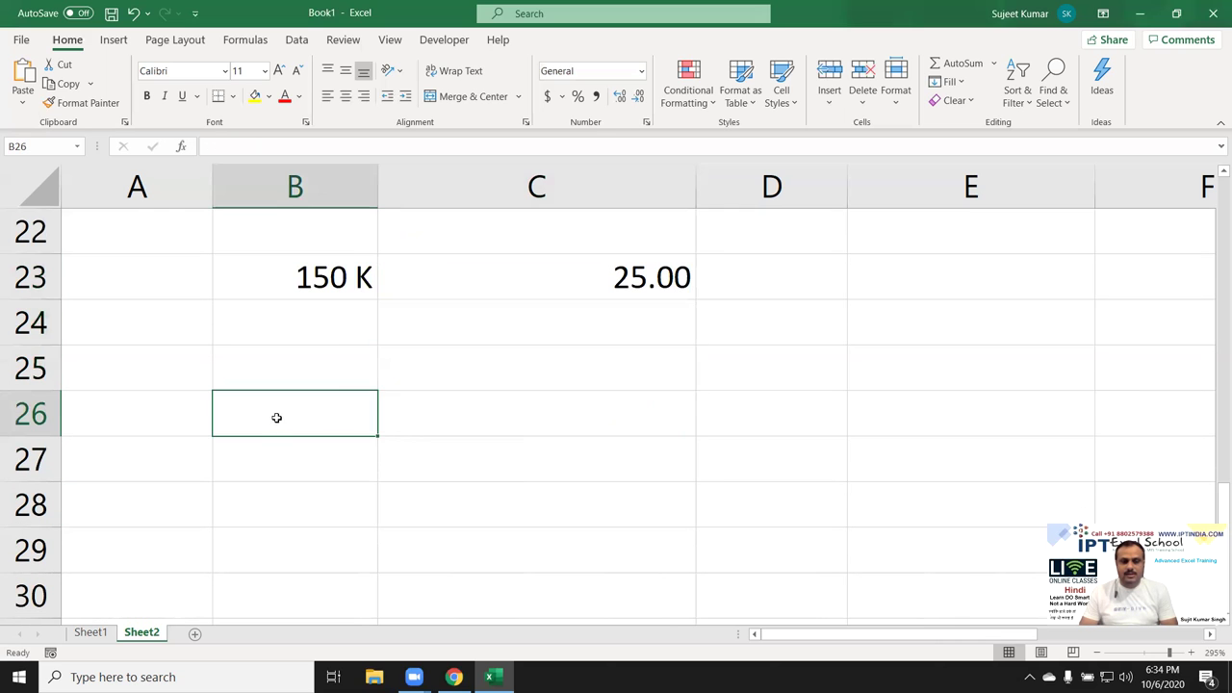
scroll(353, 410, "down", 1)
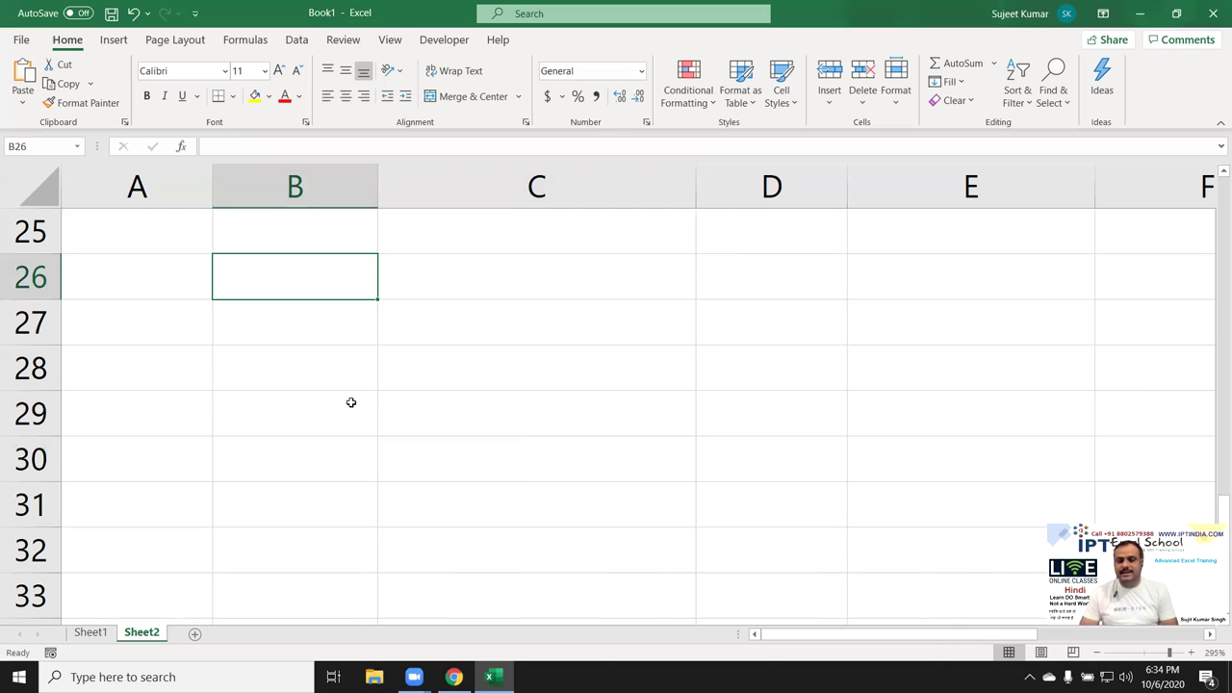
type("1/1")
key("Return")
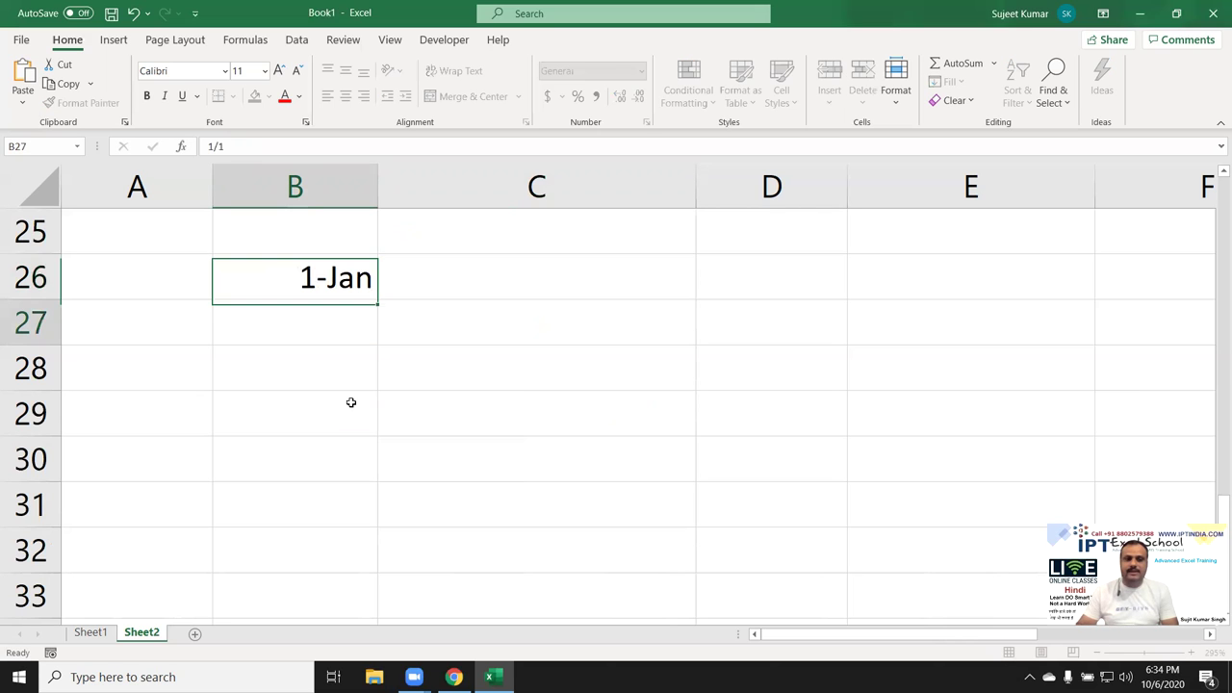
key("Up")
Step: Give B26 the custom date format dddd mmmm ,-dd yyy, showing Wednesday January ,-01 2020
left_click(646, 122)
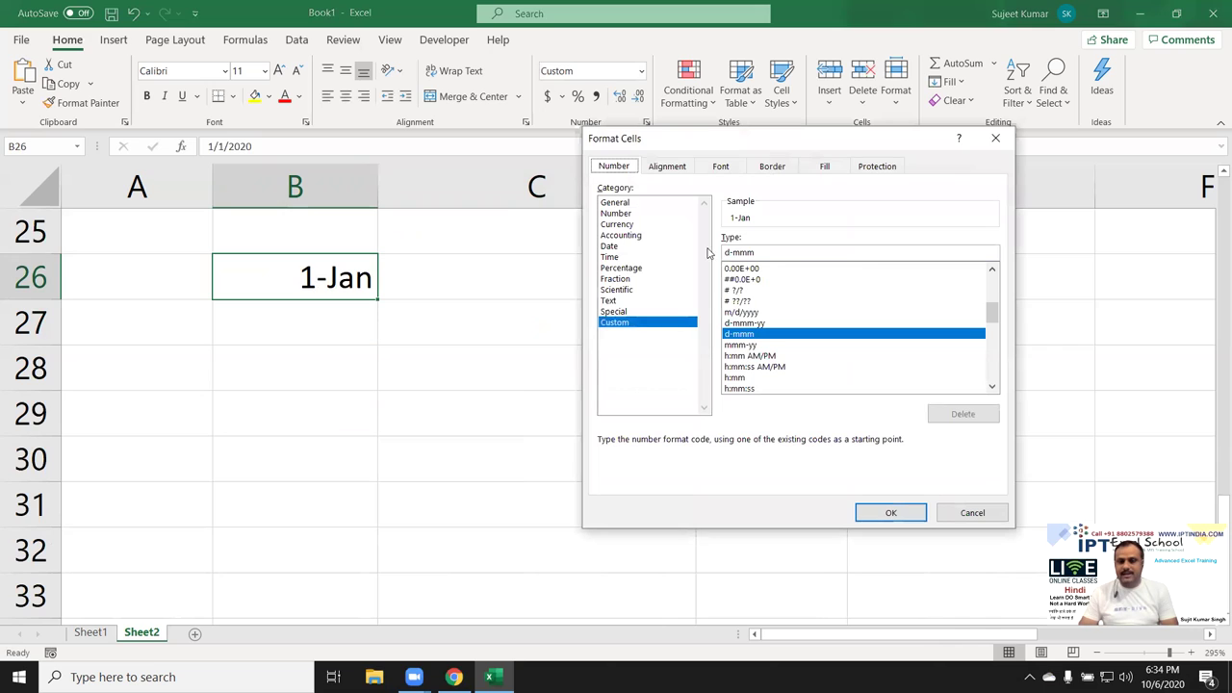
key("Tab")
type("d")
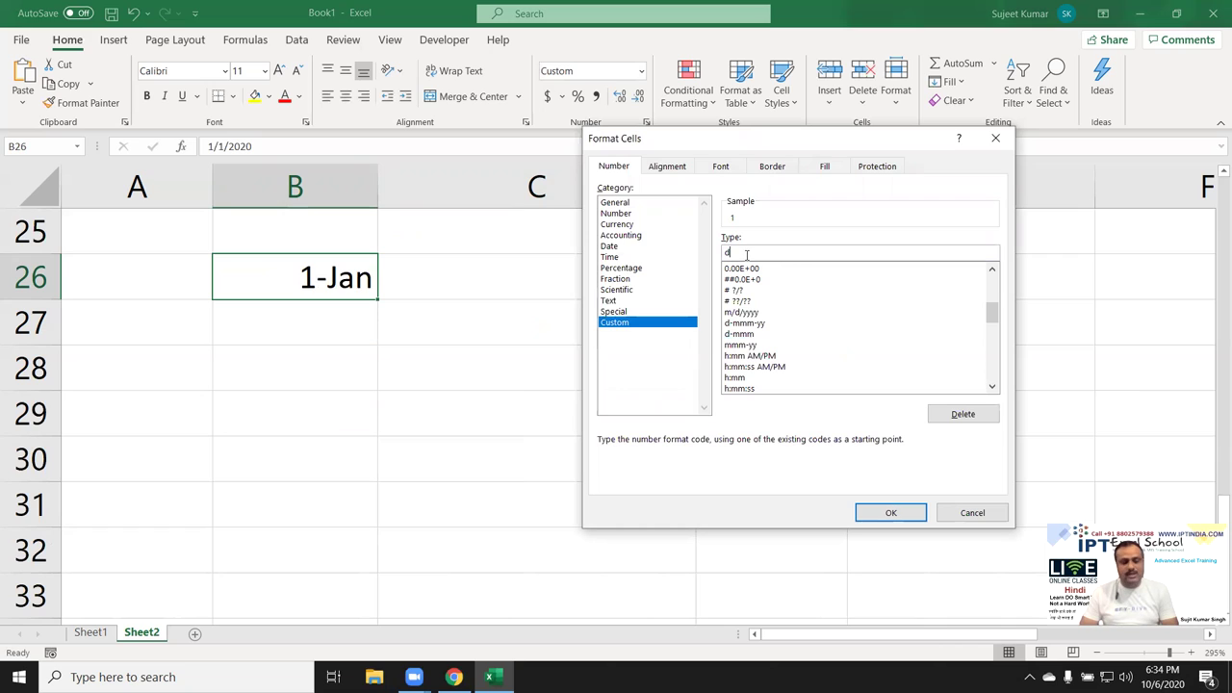
type("d")
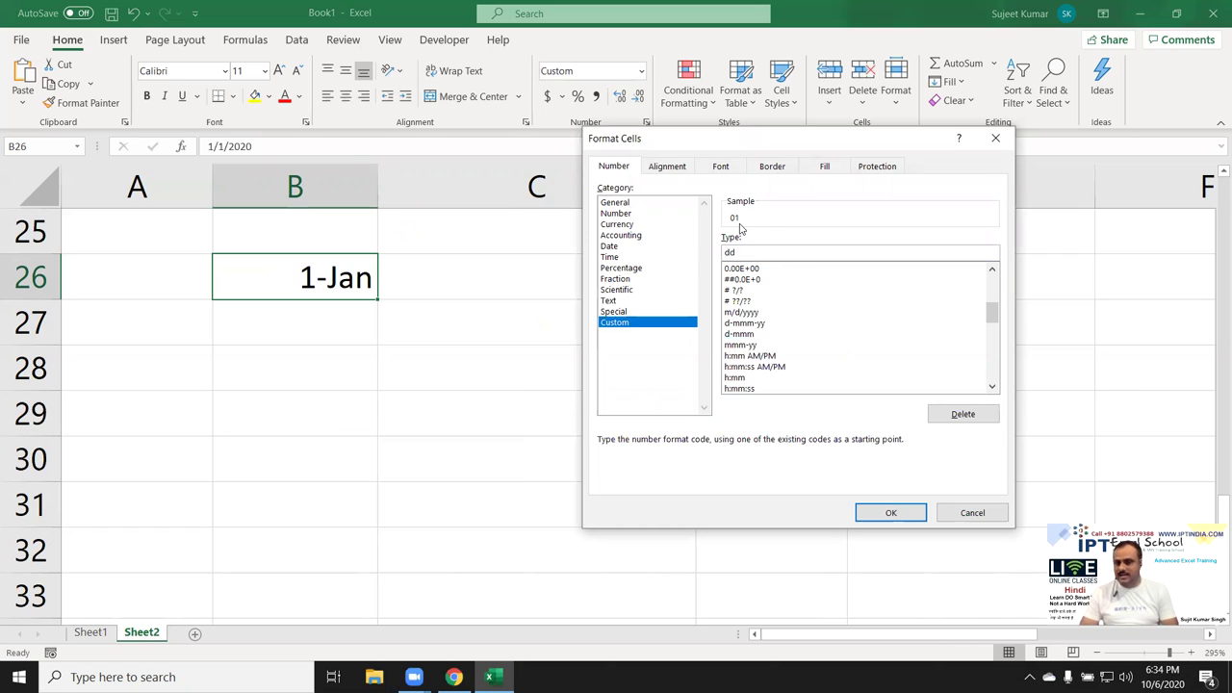
type("d")
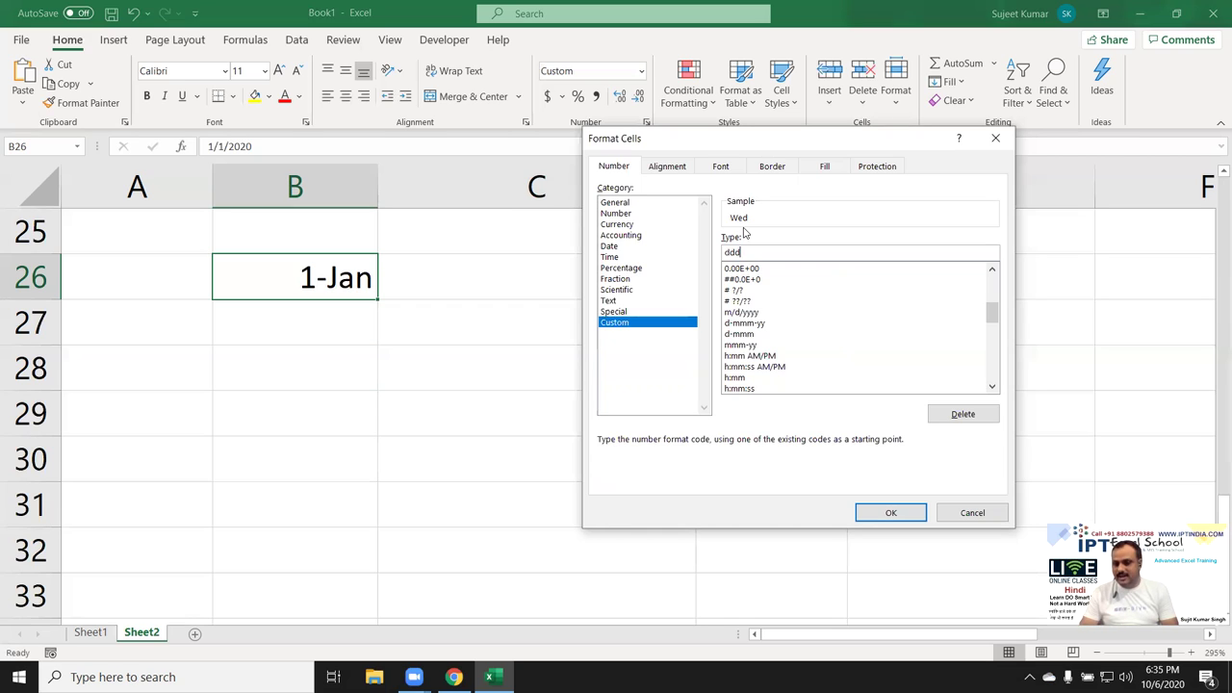
type("d")
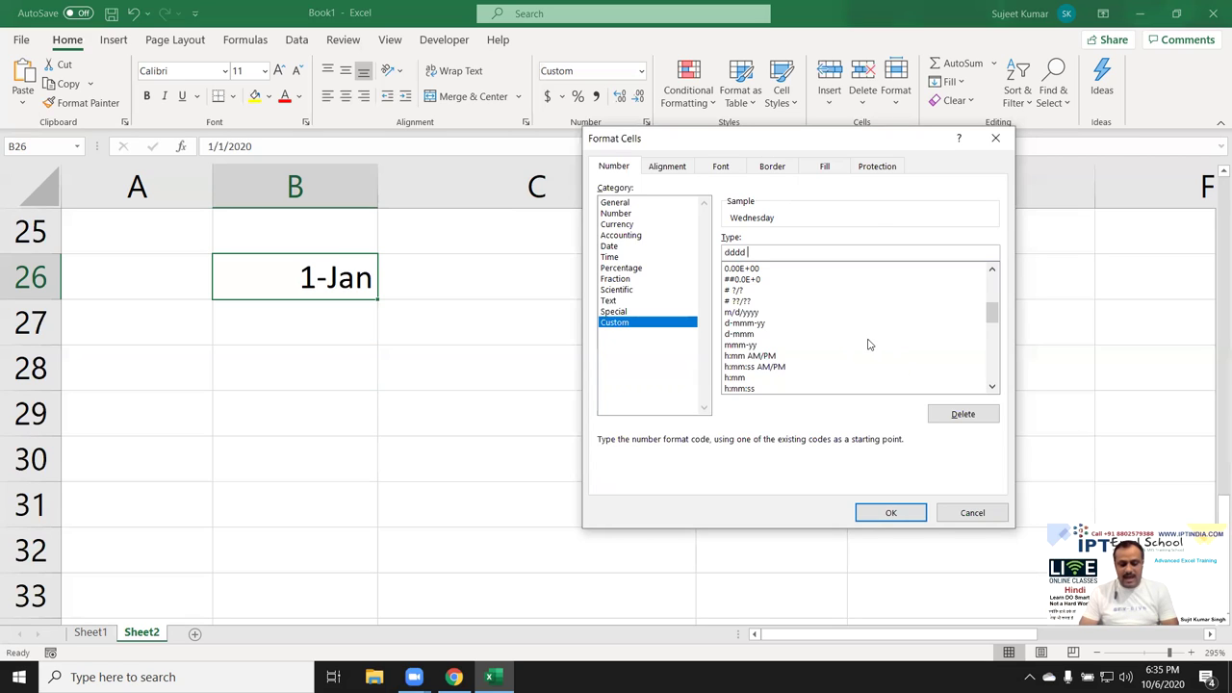
type("m")
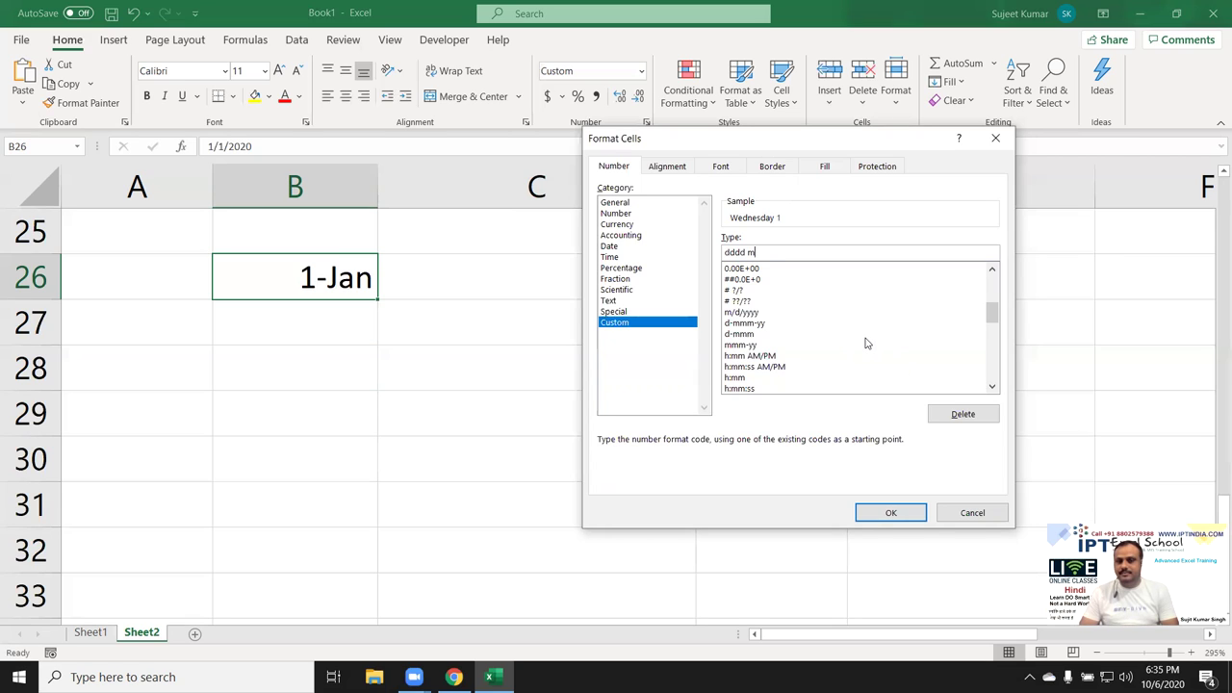
type("m")
type("mm")
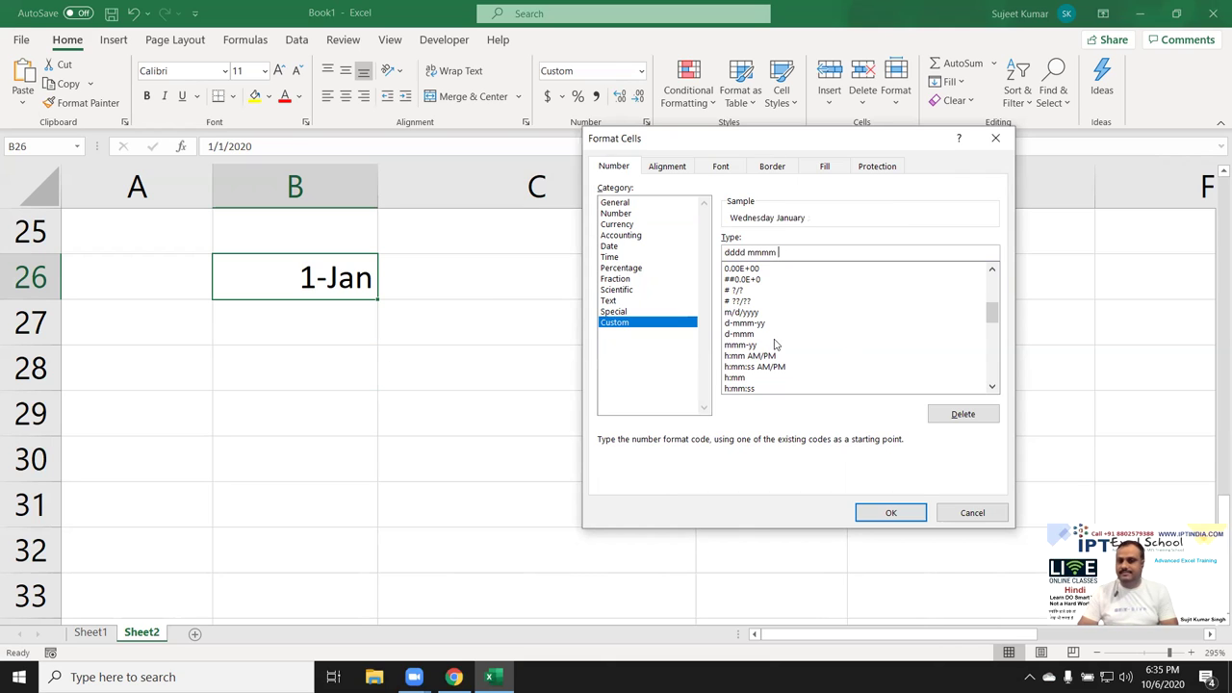
type(" dd")
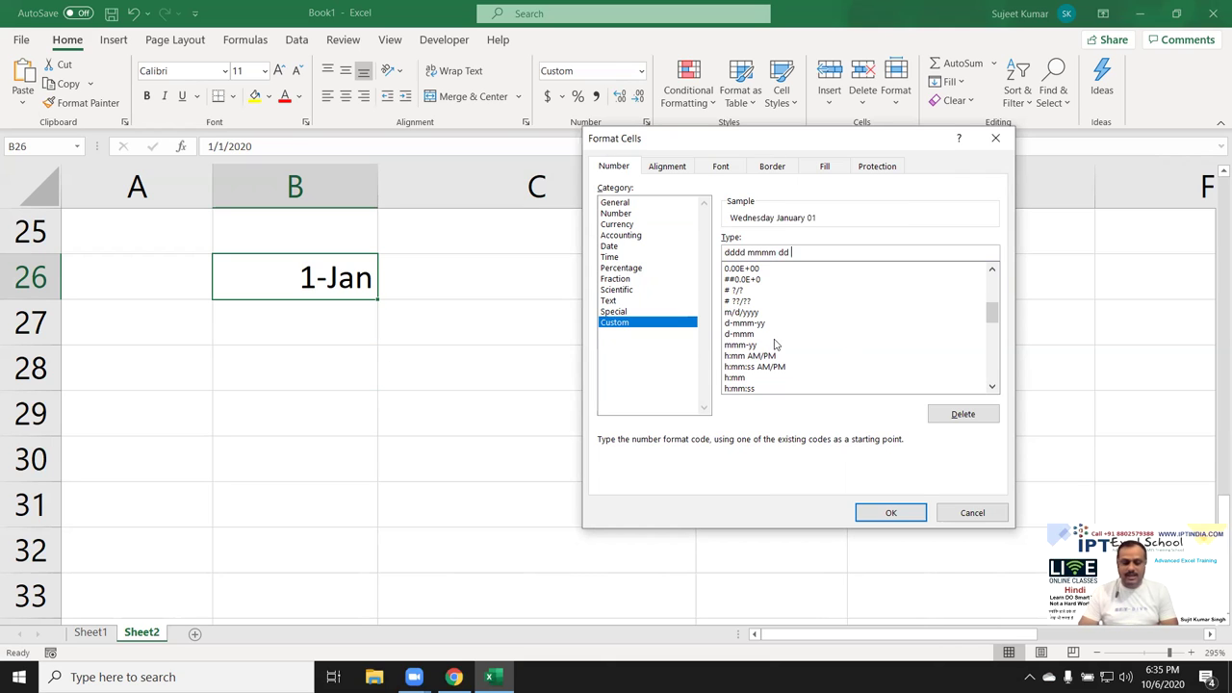
key("BackSpace")
key("BackSpace")
type(",")
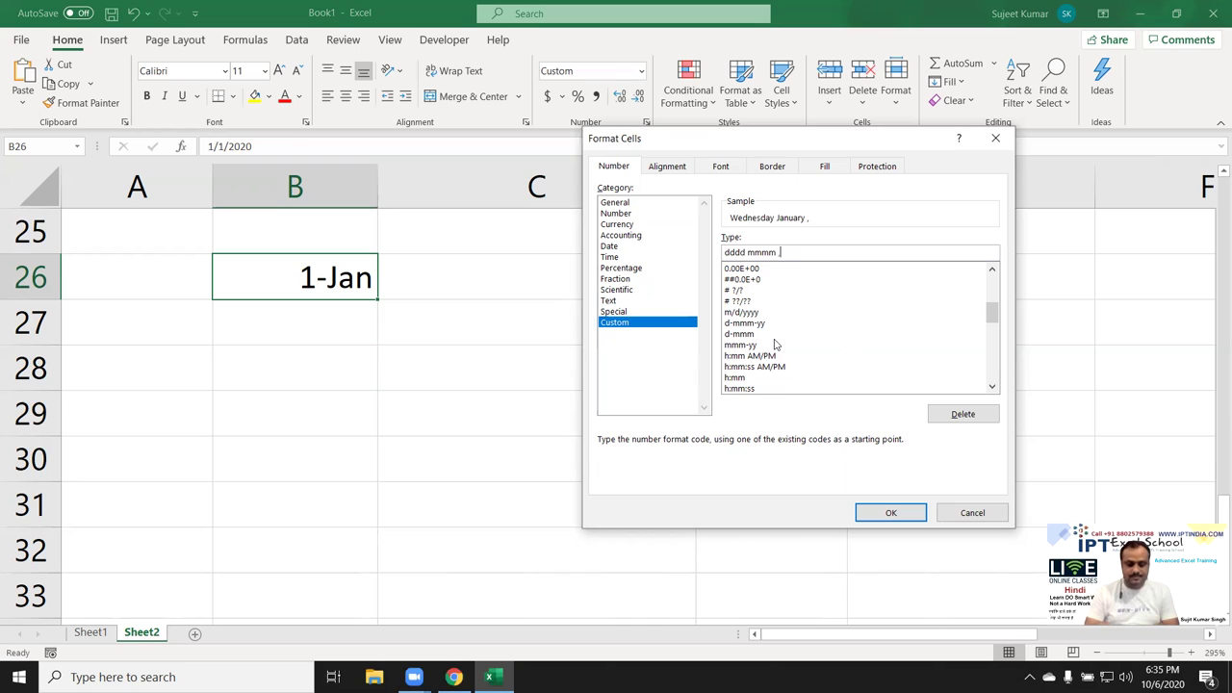
type("-dd")
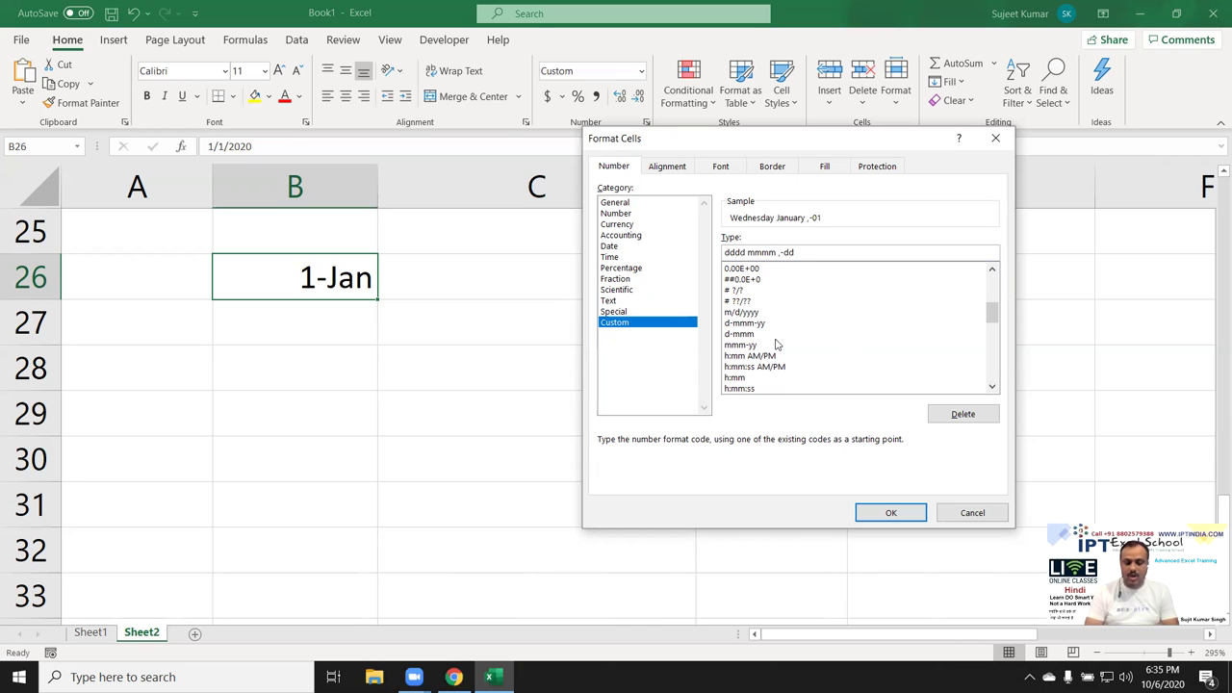
type(" yyy")
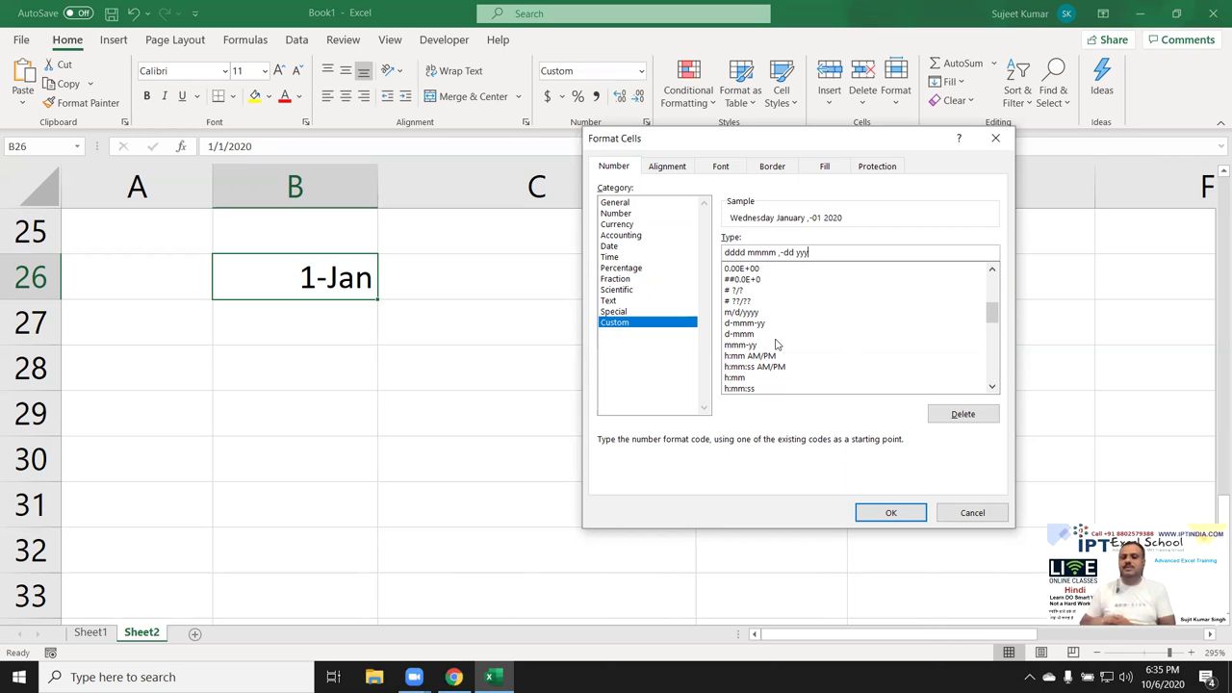
left_click(890, 512)
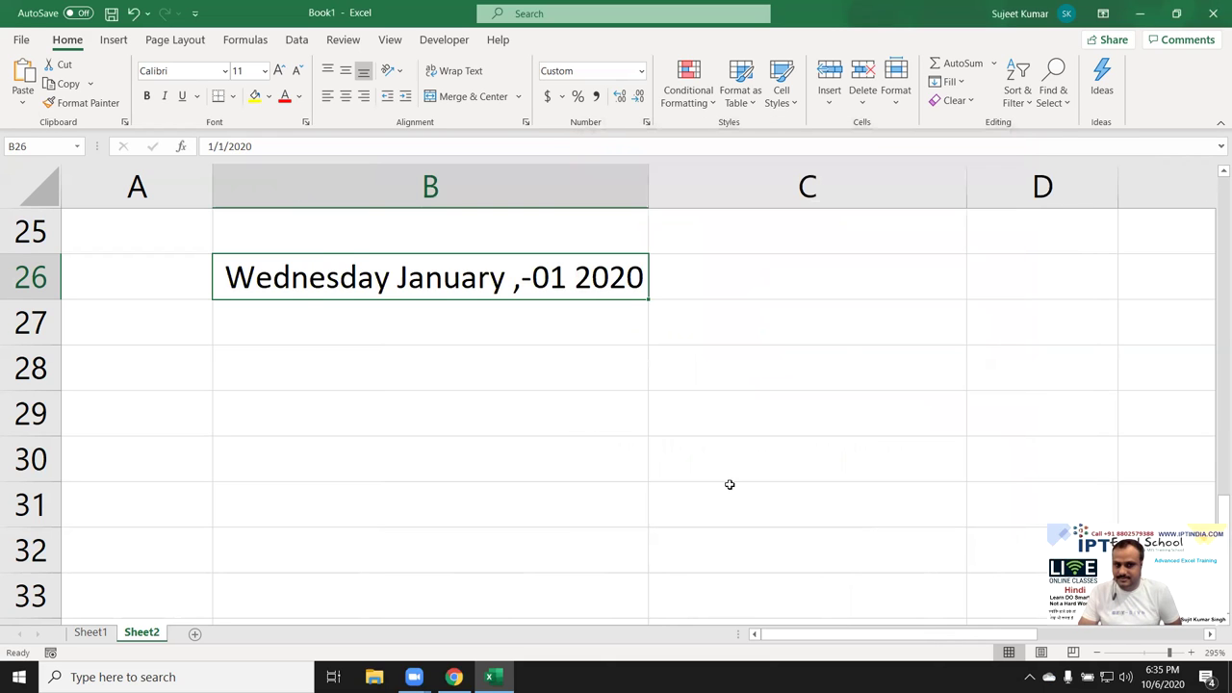
Step: Enter the time 10:30:50 in cell B28
left_click(461, 376)
type("10:30")
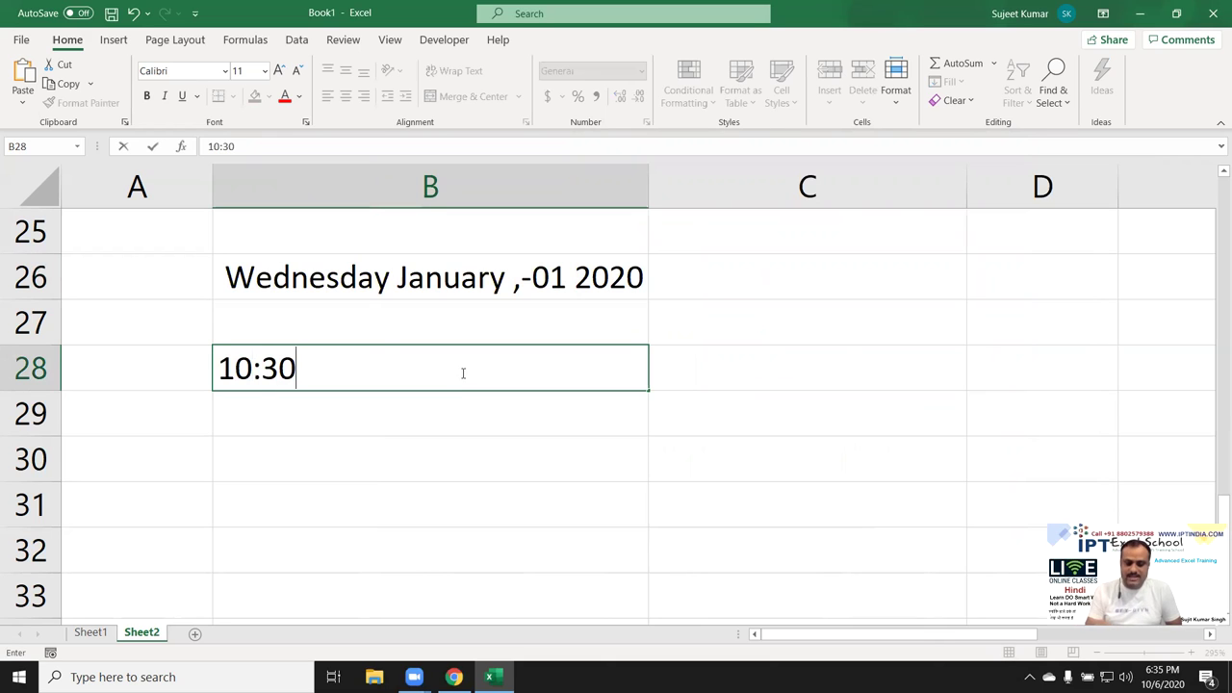
type(":50")
key("Return")
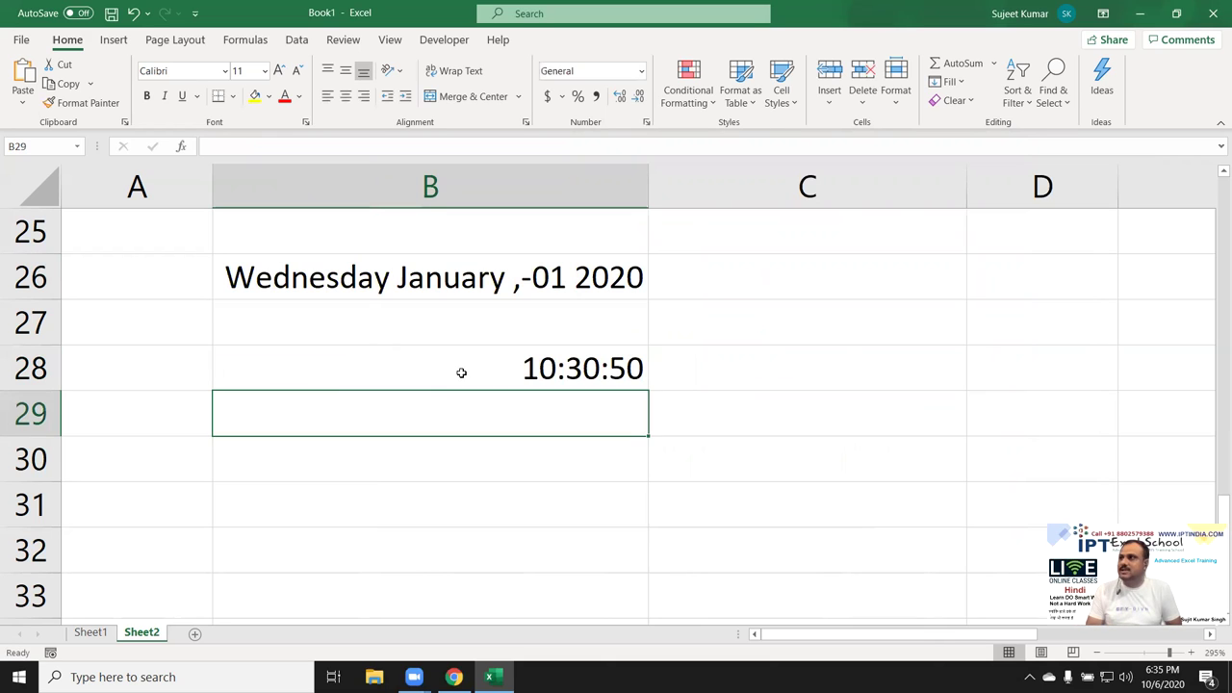
left_click(461, 372)
Step: Apply the custom format h:mm:ss AM/PM to B28, fixing a mistyped marker
left_click(646, 122)
double_click(753, 251)
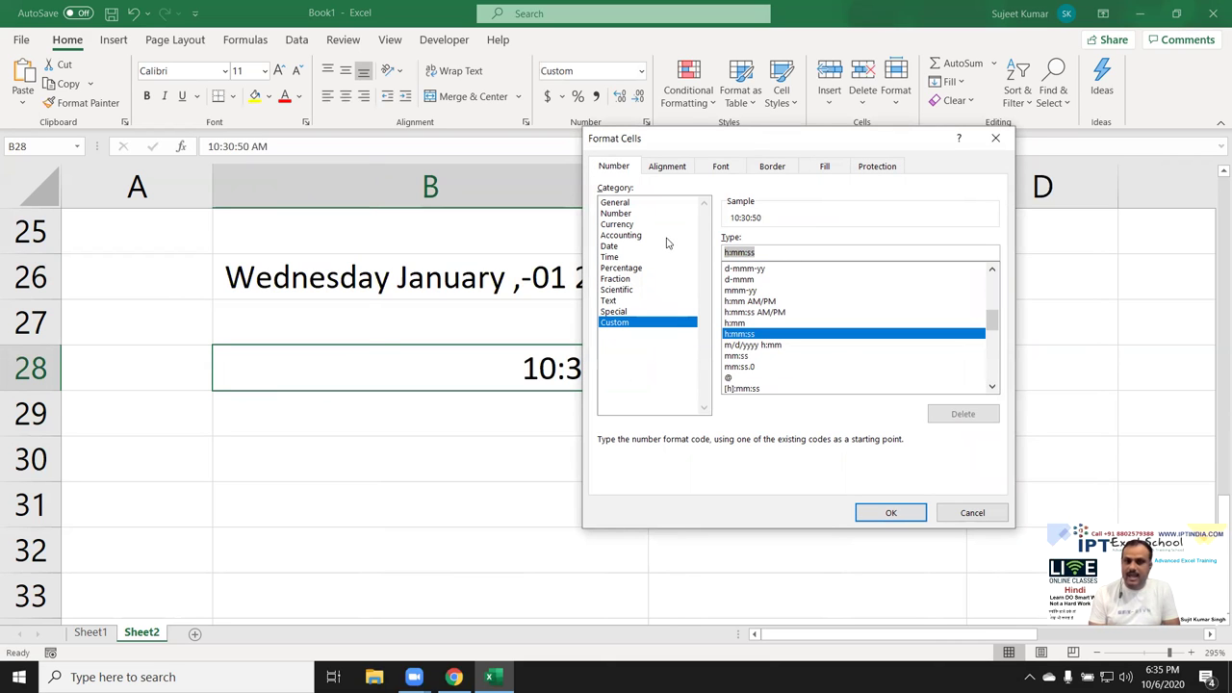
key("Left")
key("Right")
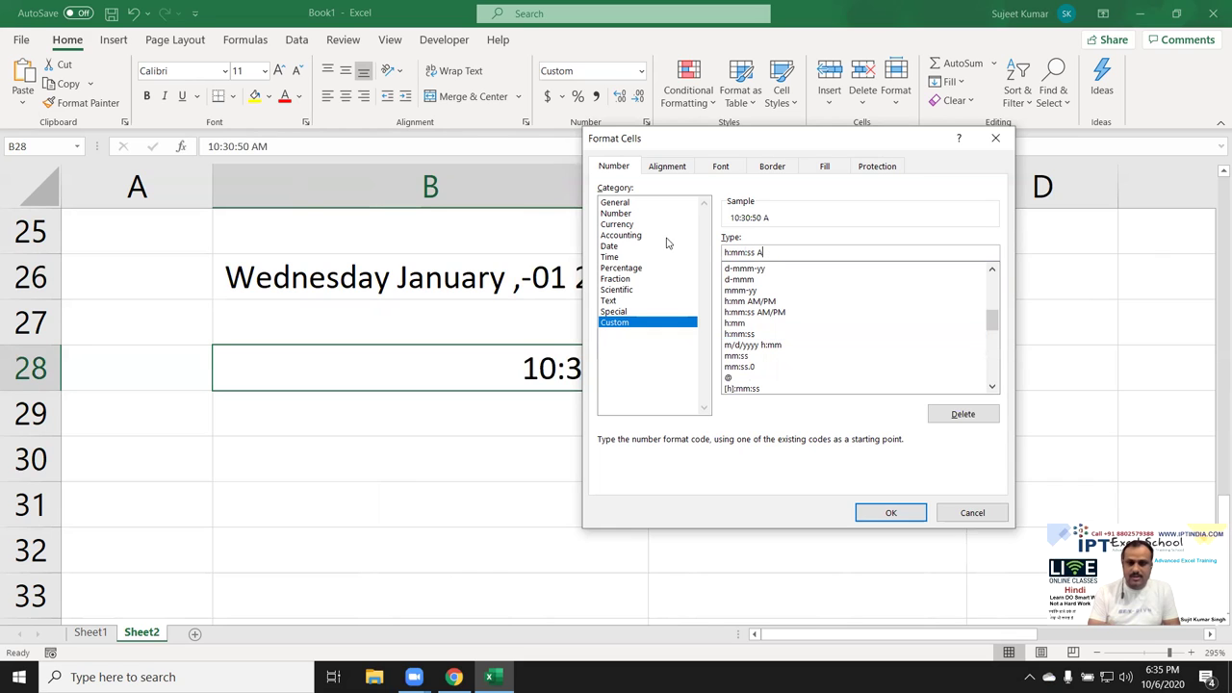
type("M/PM")
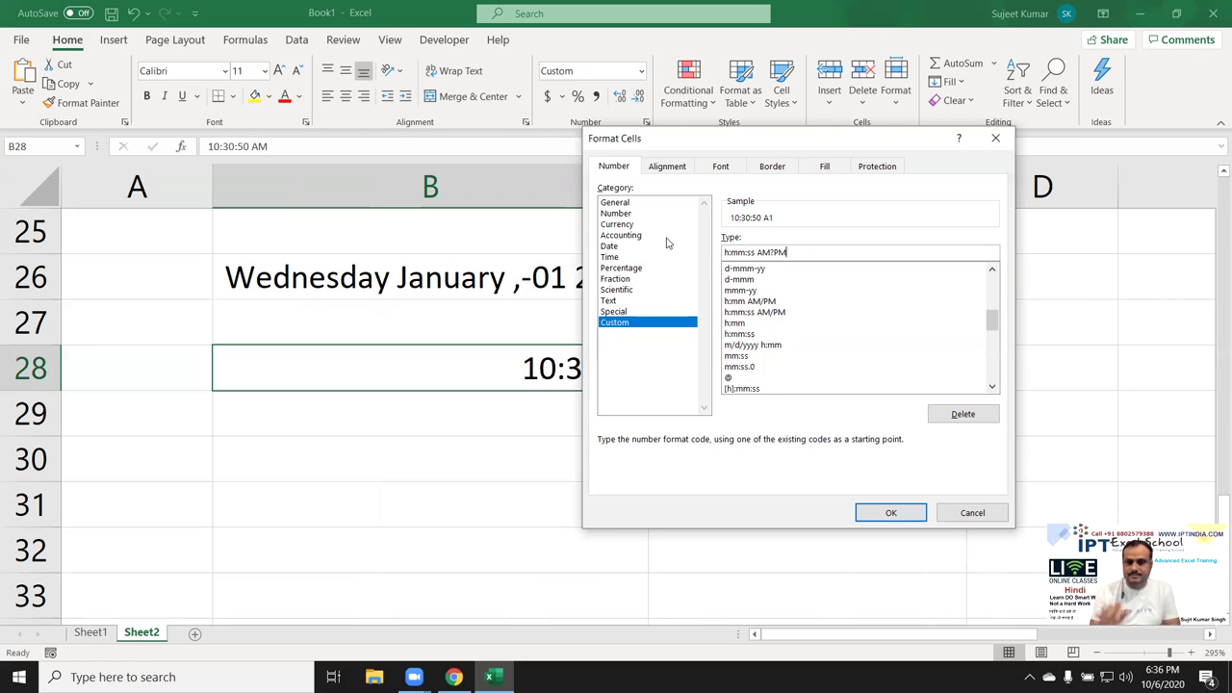
key("Return")
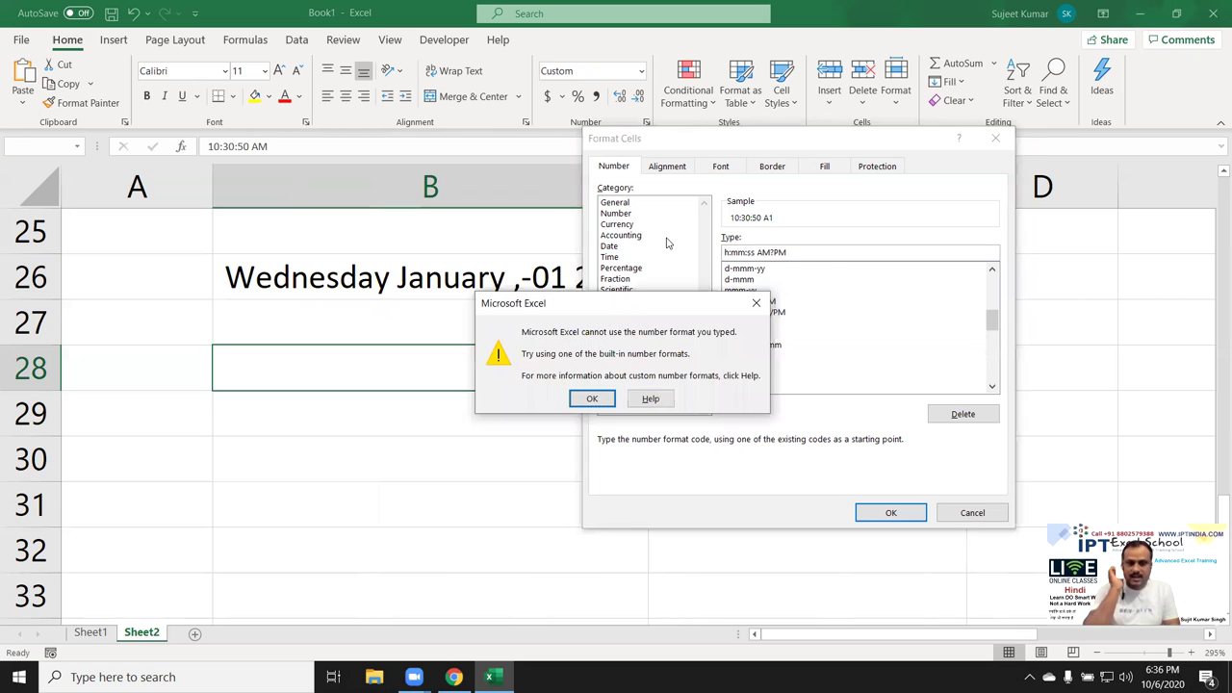
key("Return")
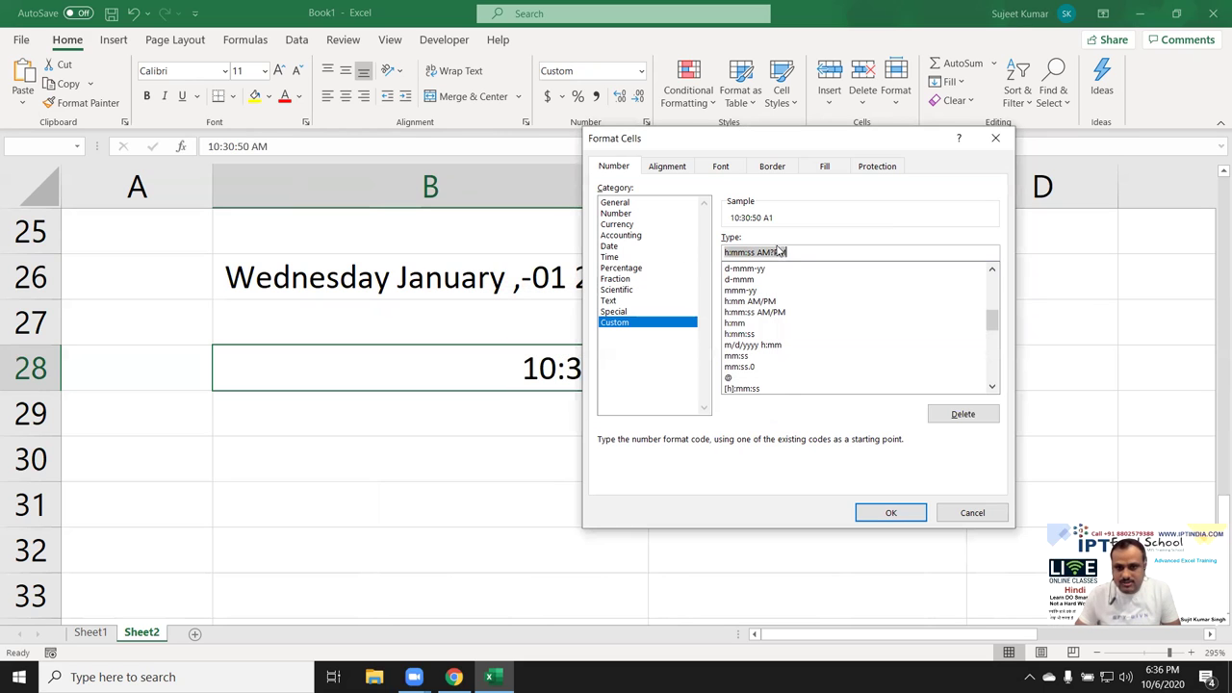
left_click(775, 251)
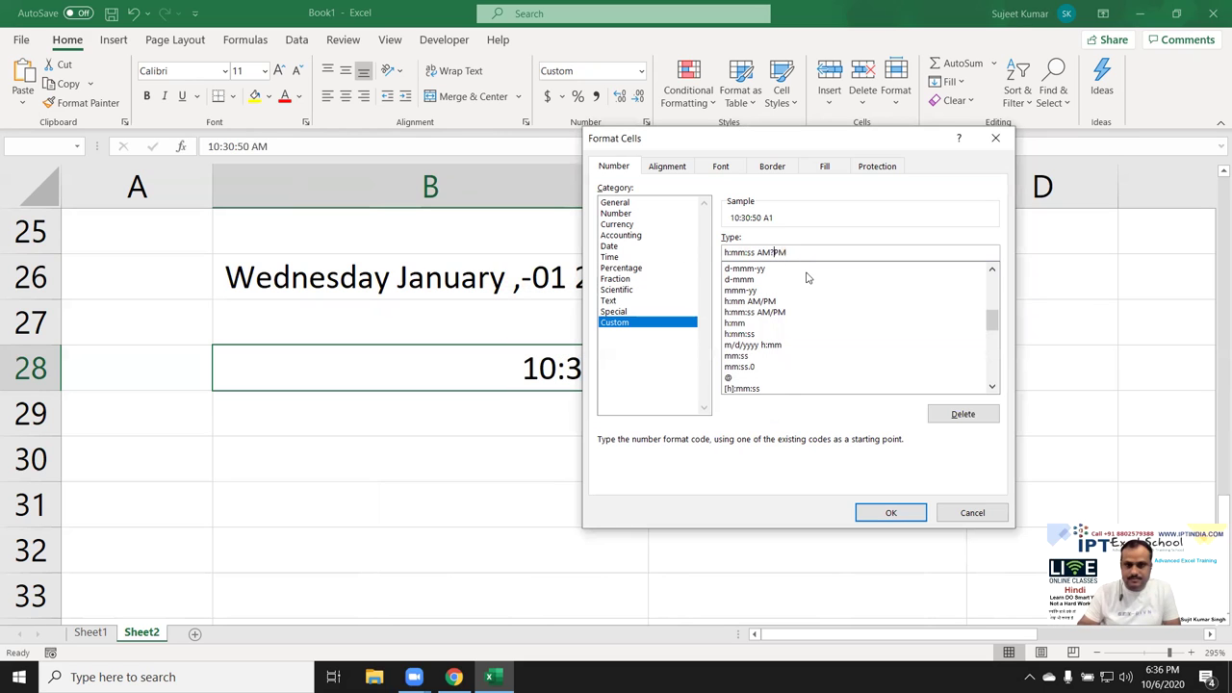
key("BackSpace")
type("/")
key("Return")
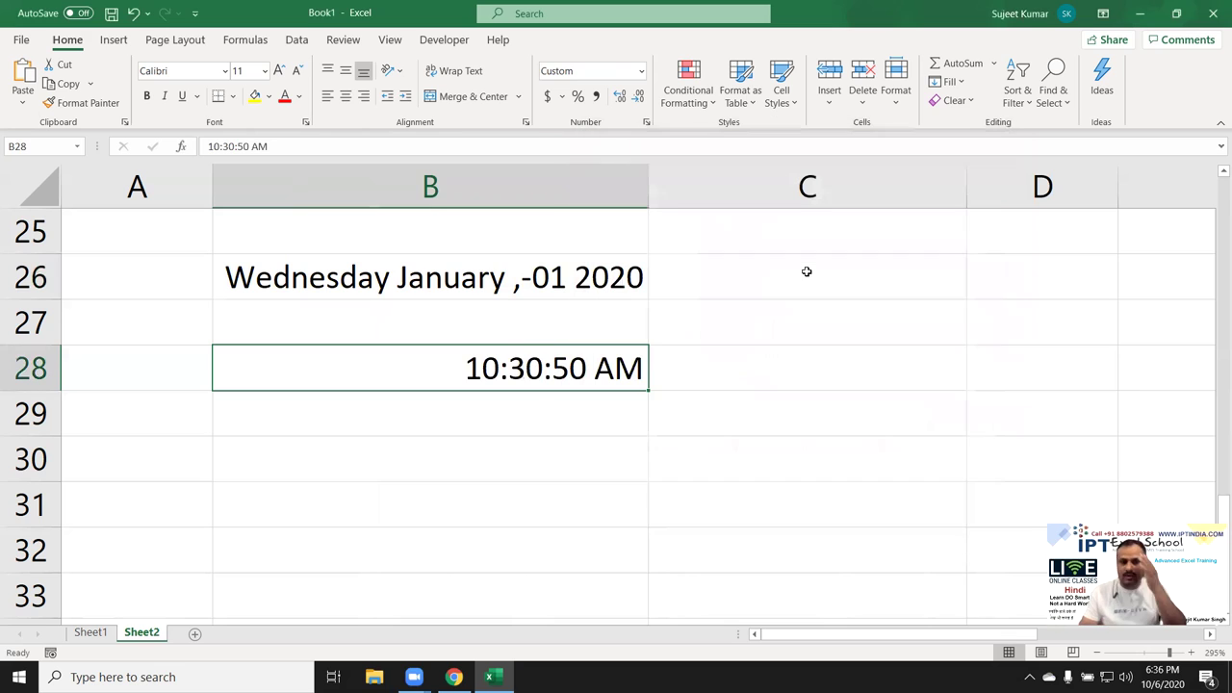
Step: Review the custom format codes of B29 and B28 without changing them
left_click(580, 421)
key("ctrl+1")
left_click(627, 322)
double_click(756, 253)
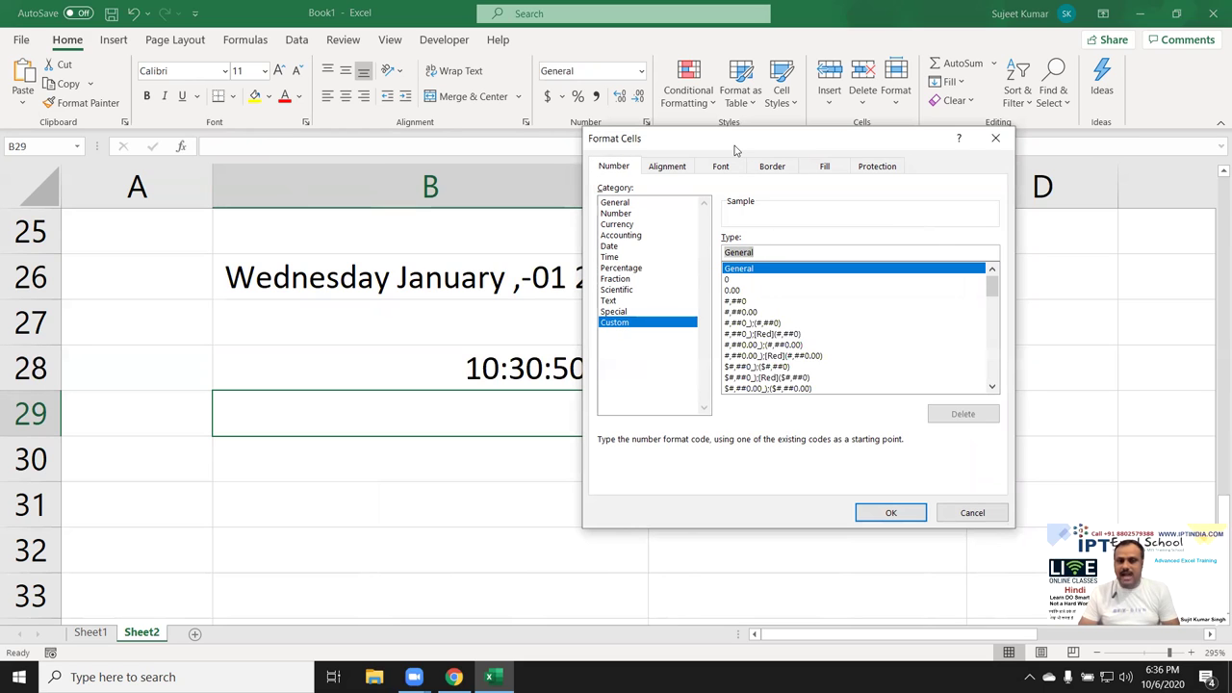
key("Escape")
left_click(497, 373)
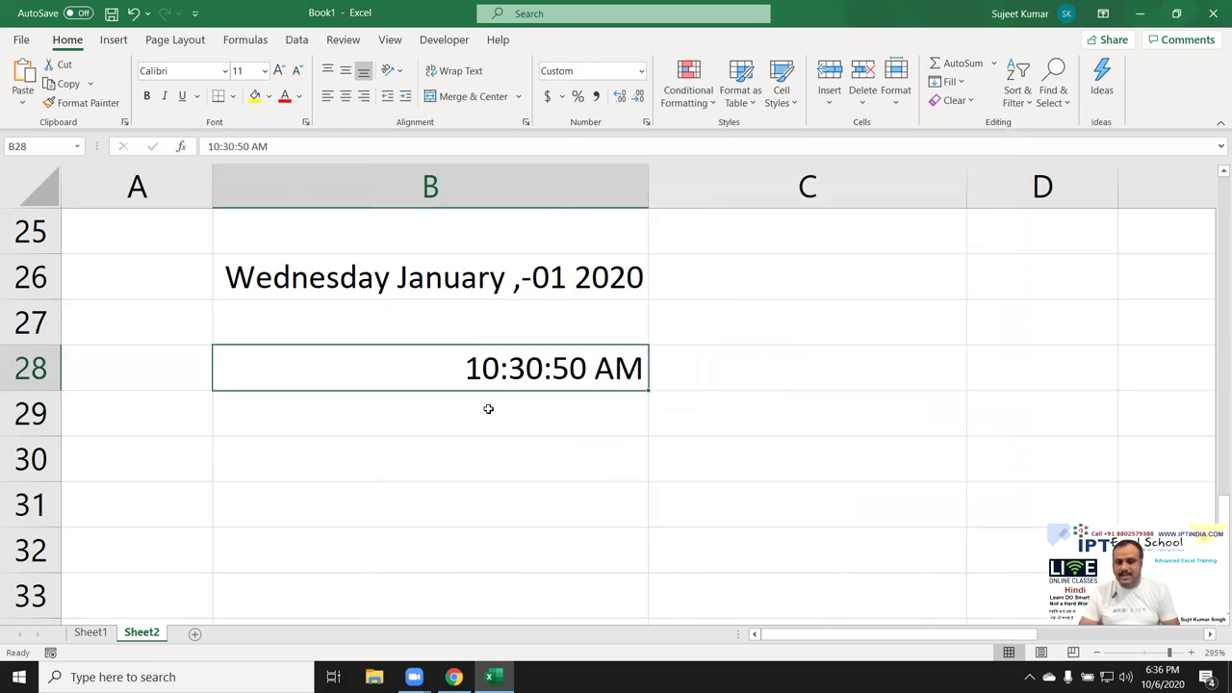
left_click(648, 123)
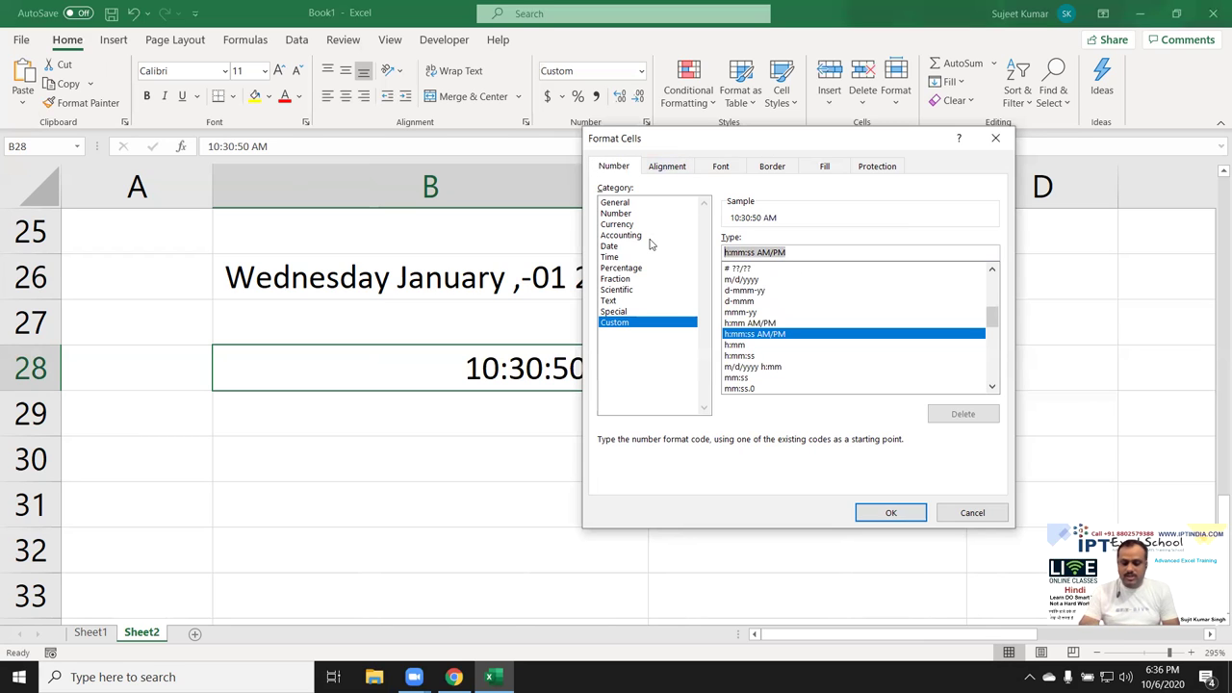
key("Return")
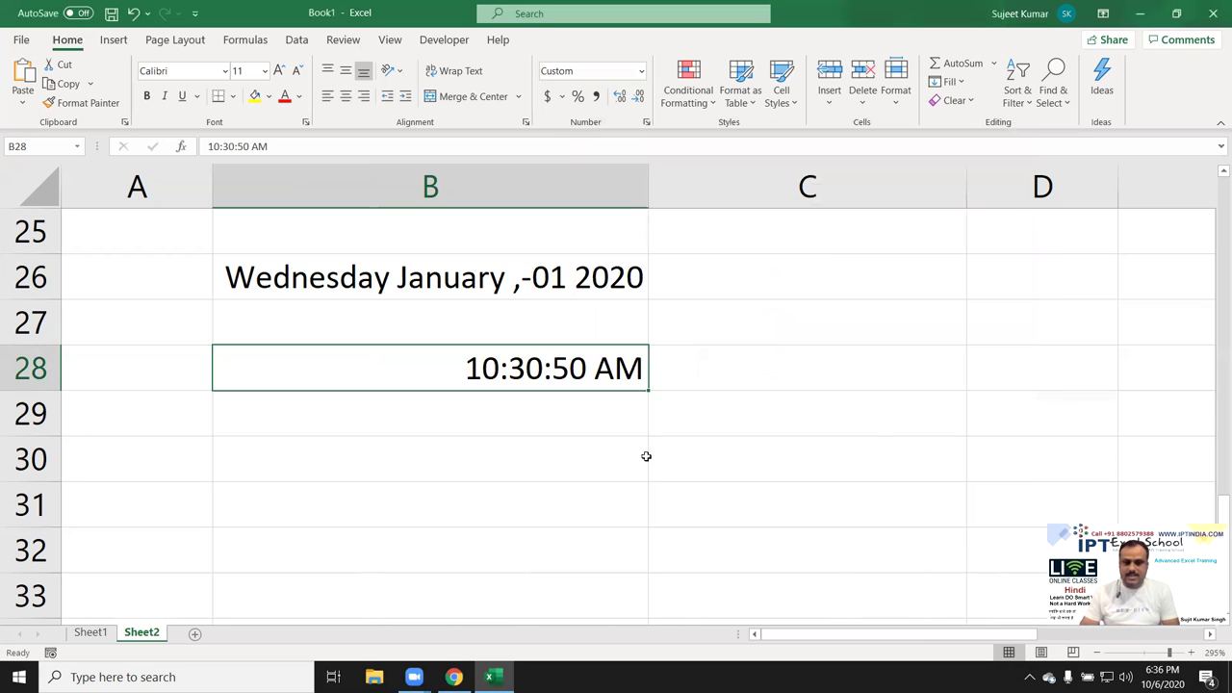
Step: Enter the time 20:35 in cell B29
left_click(522, 434)
type("20:35")
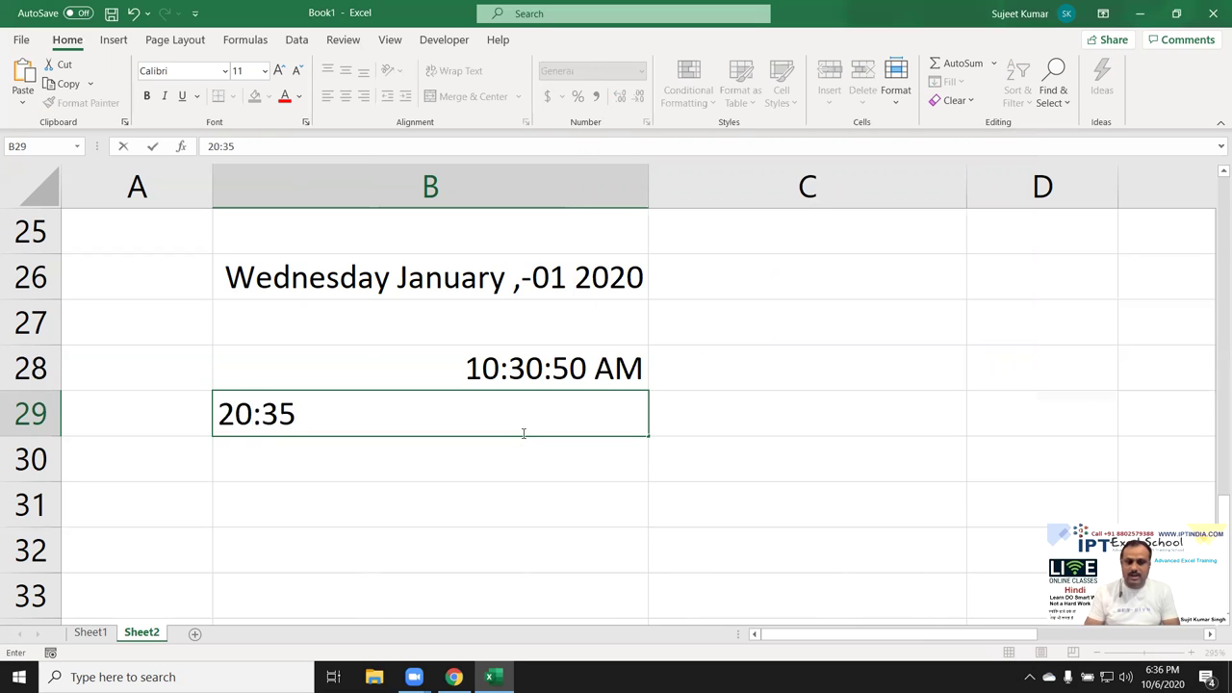
key("ctrl+Return")
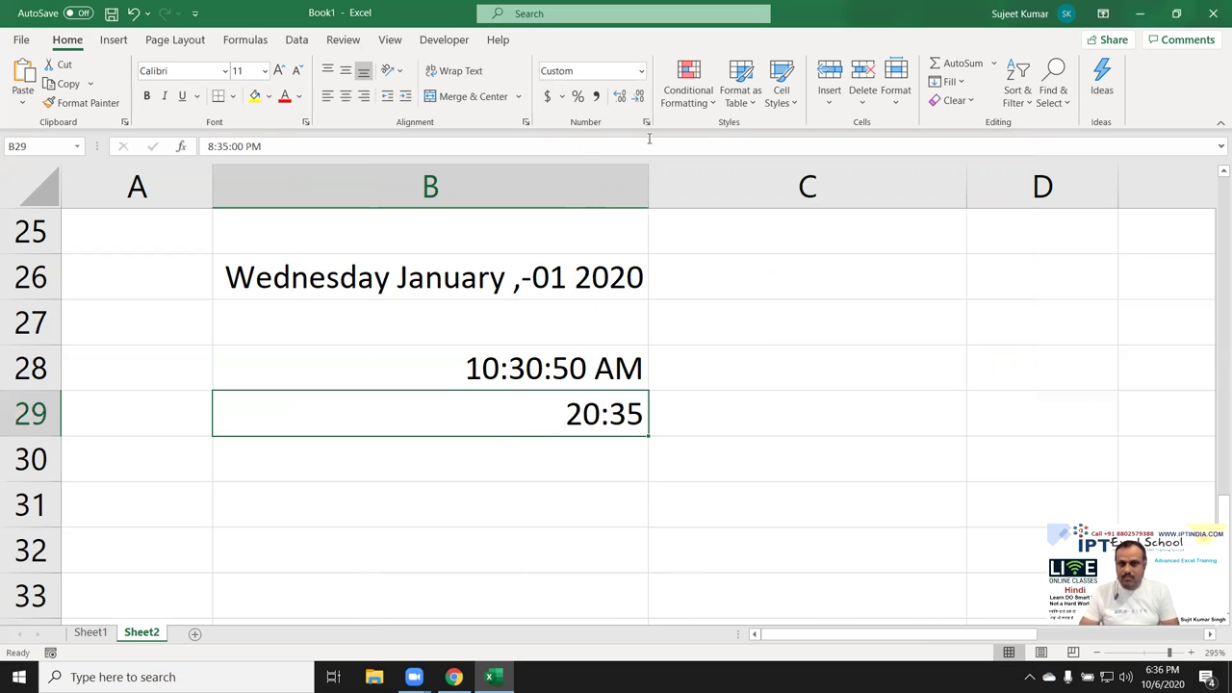
Step: Apply the [m] format to B29 to show 1235 minutes, then undo it
left_click(645, 123)
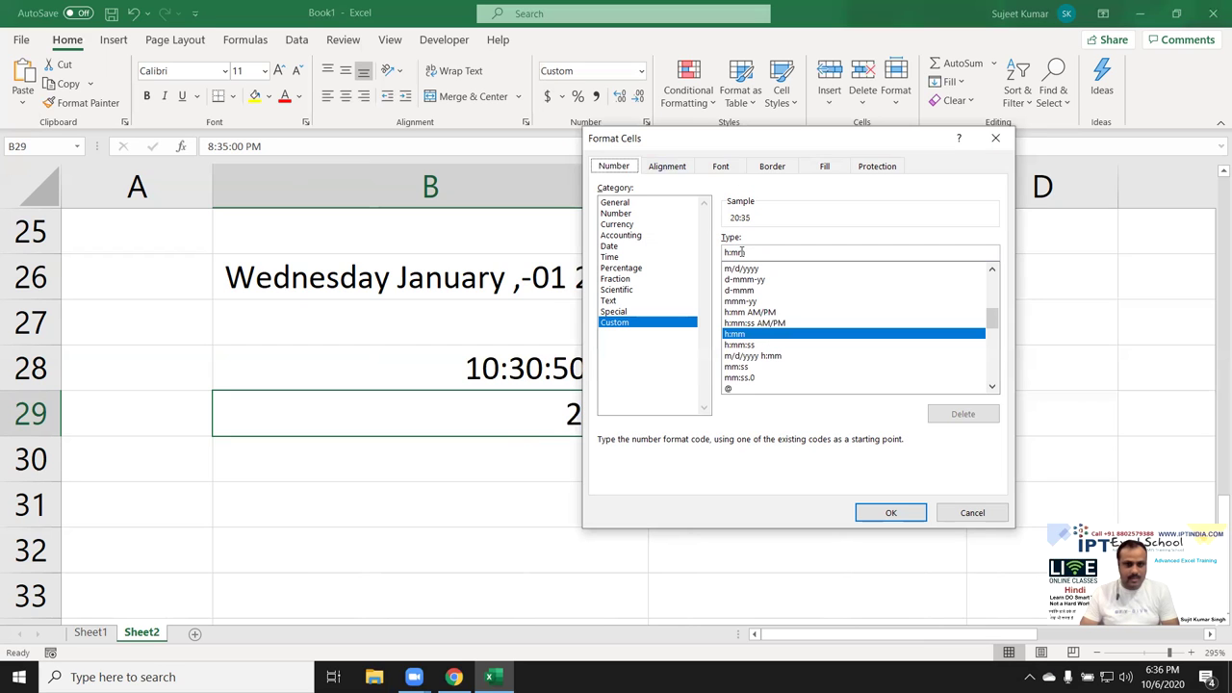
double_click(743, 252)
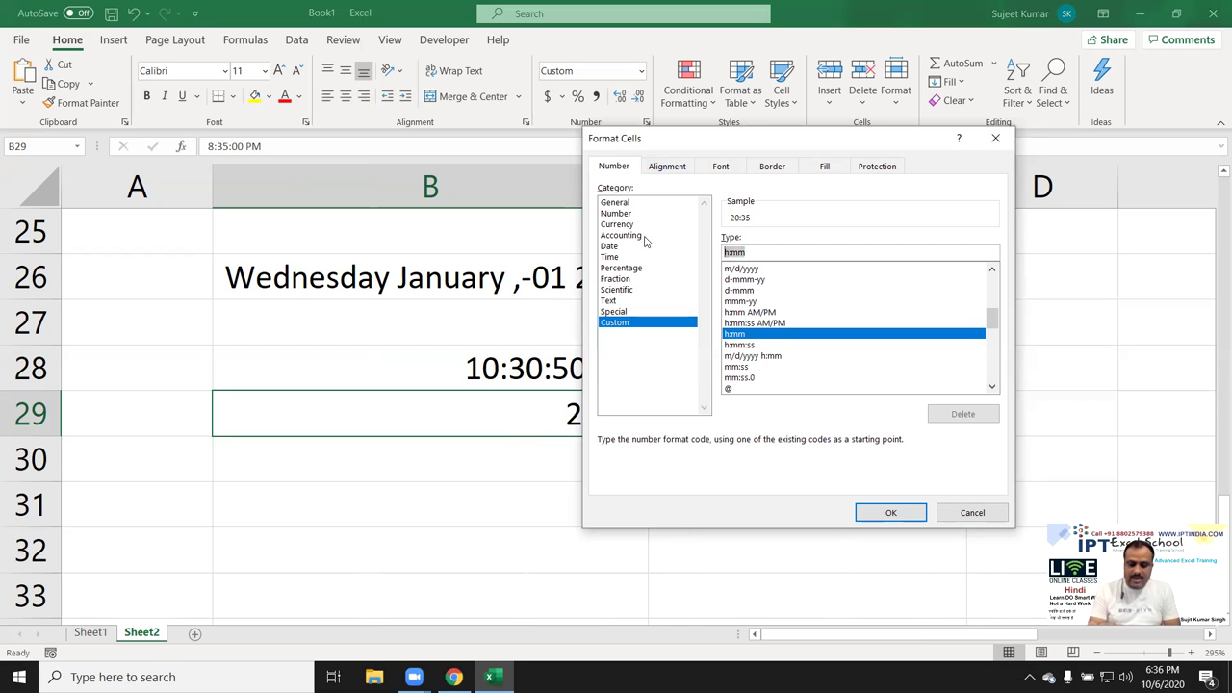
type("[m")
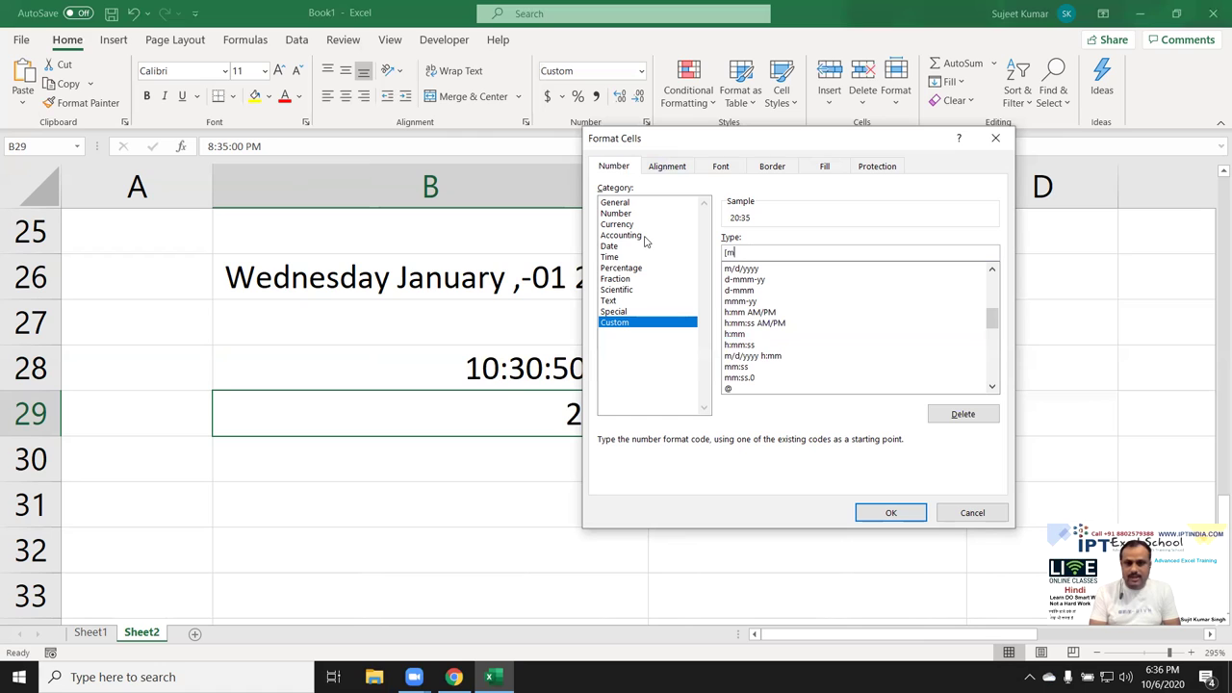
type("]")
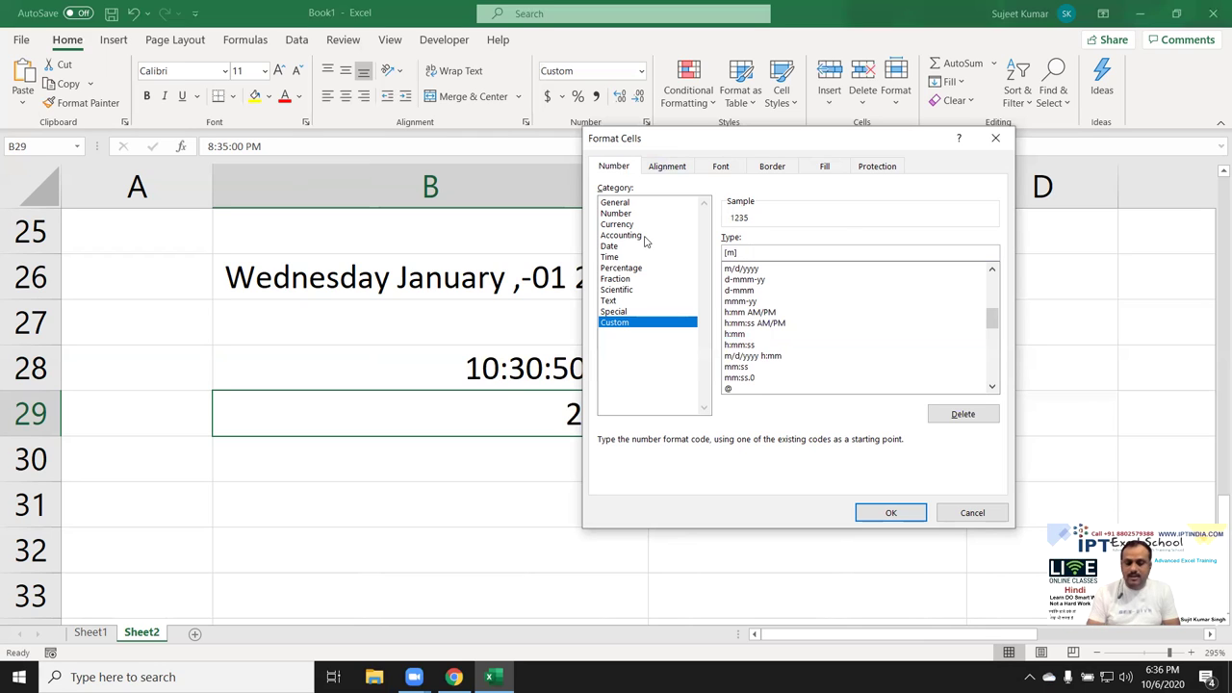
left_click(912, 515)
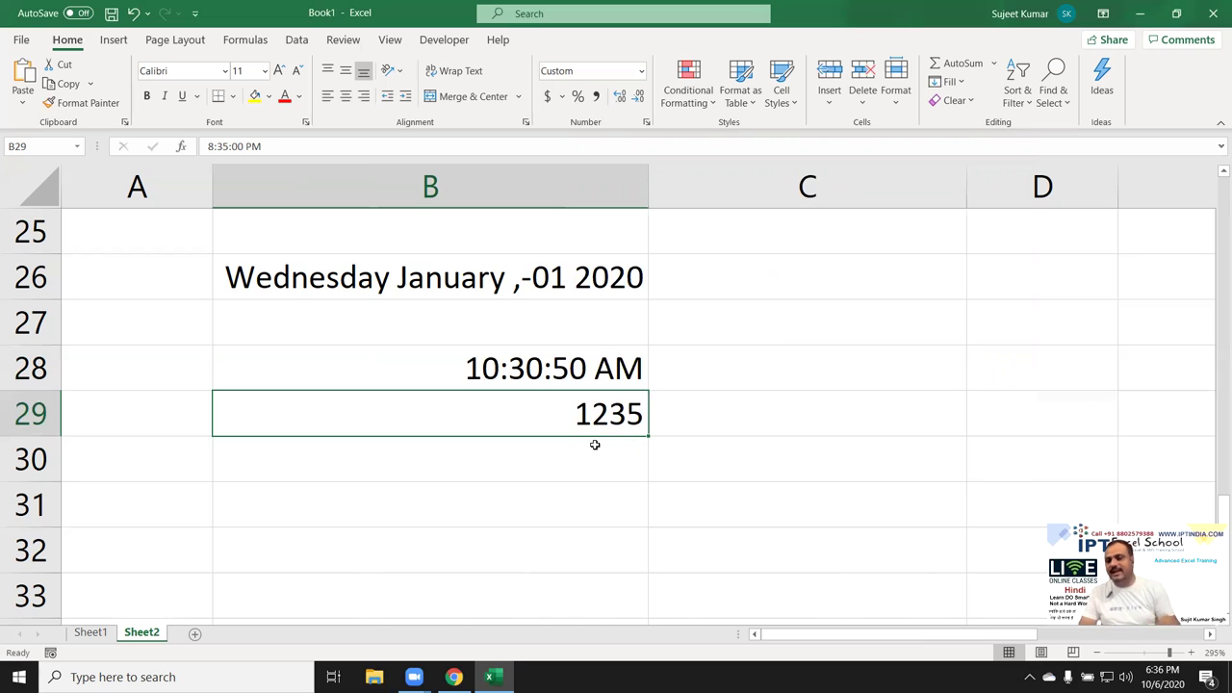
key("ctrl+z")
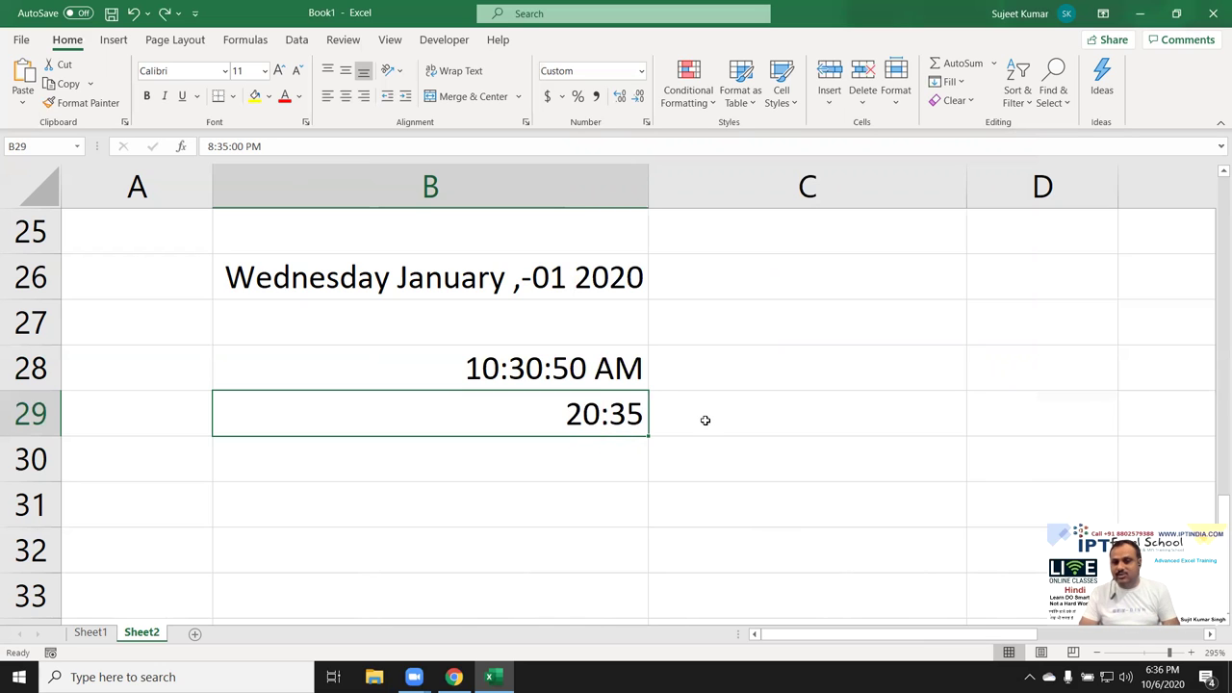
Step: Enter =TEXT(B29,"[m]") in C29 so it returns 1235 elapsed minutes
double_click(705, 421)
type("=te")
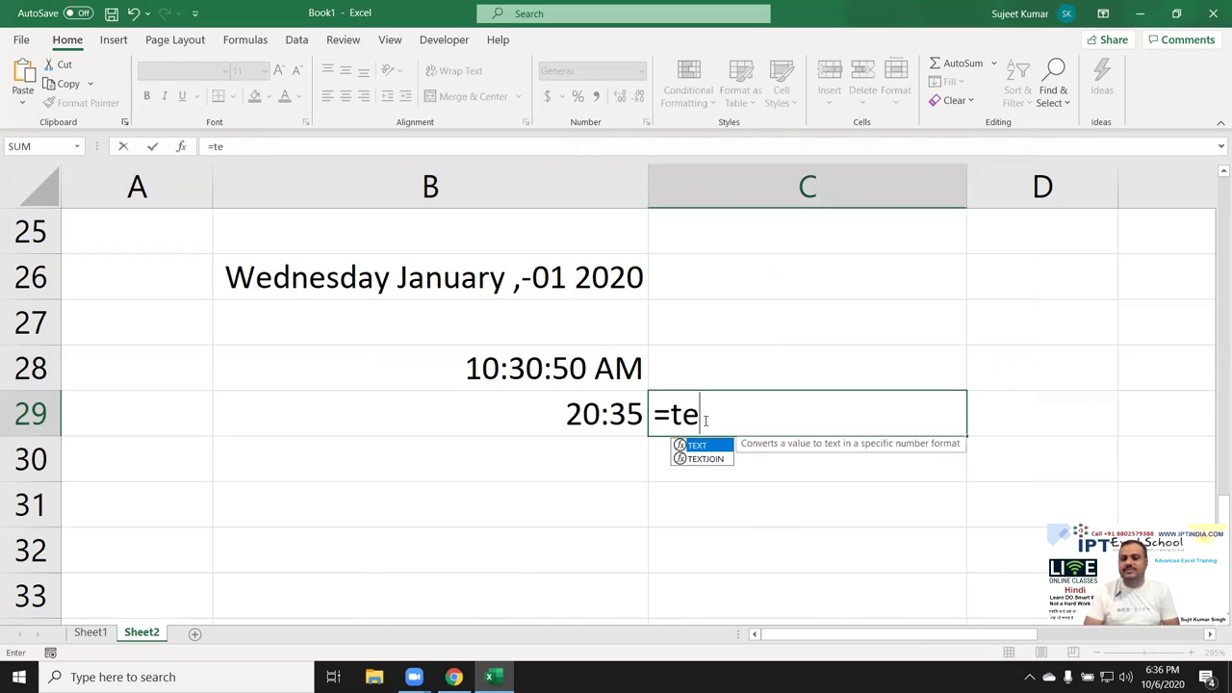
key("Tab")
key("Left")
type(",\"[m")
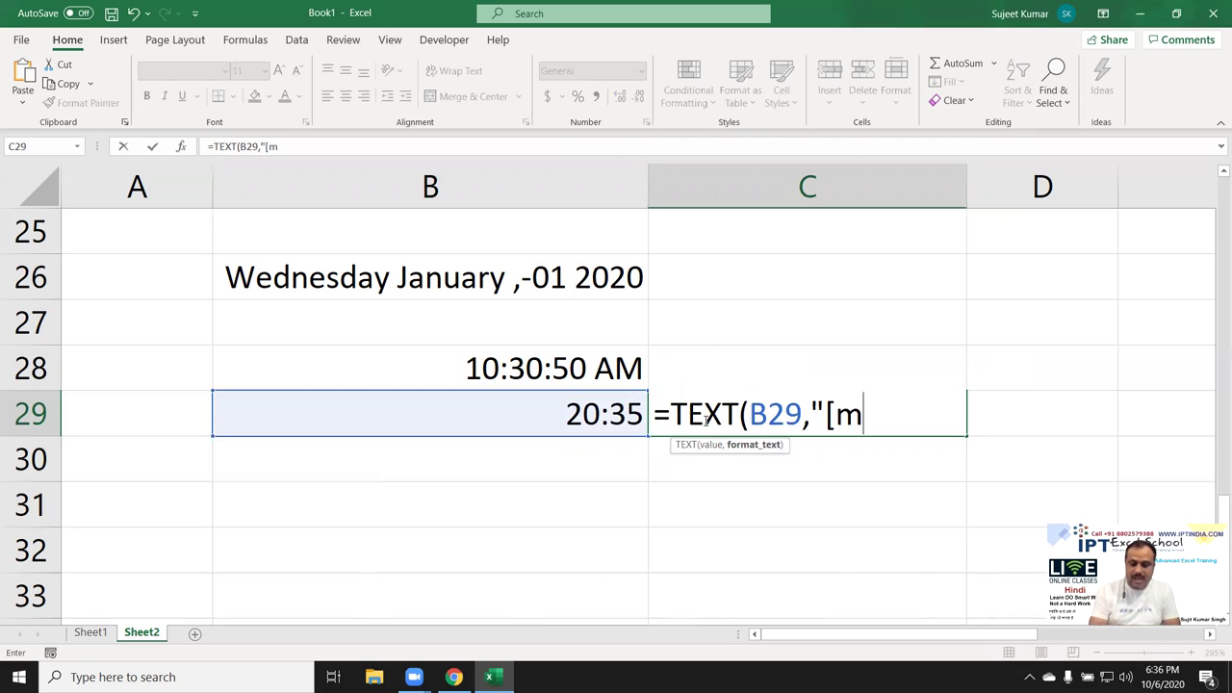
type("]")
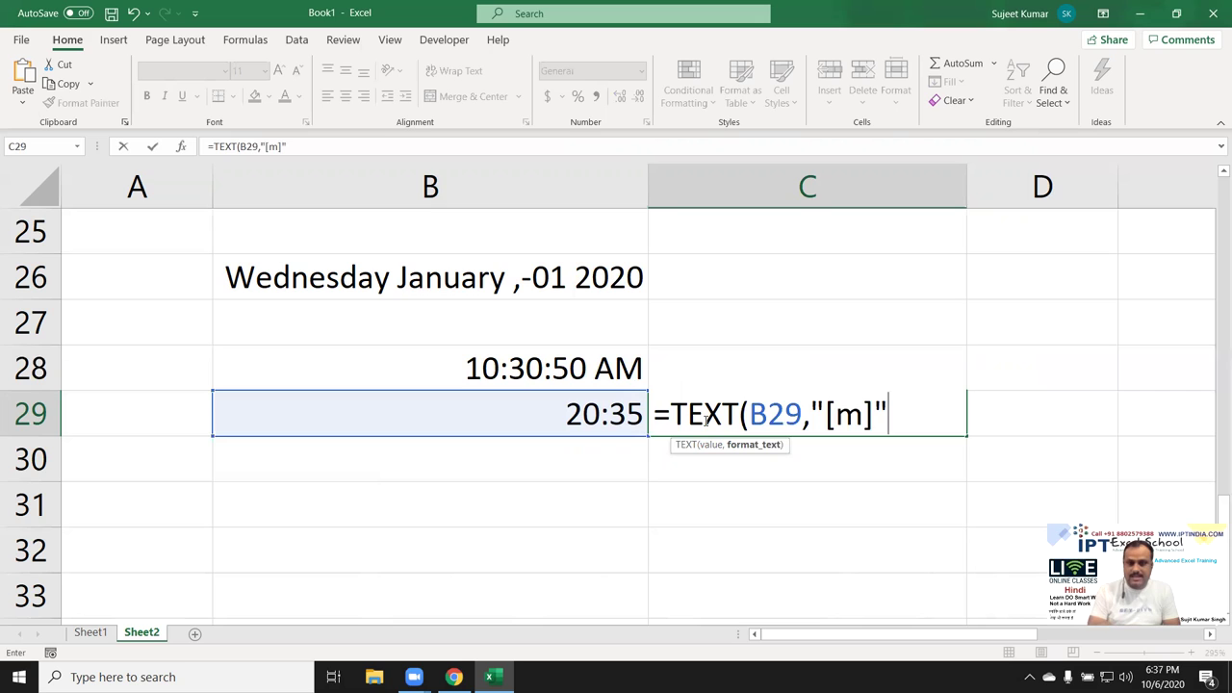
type(")")
key("Return")
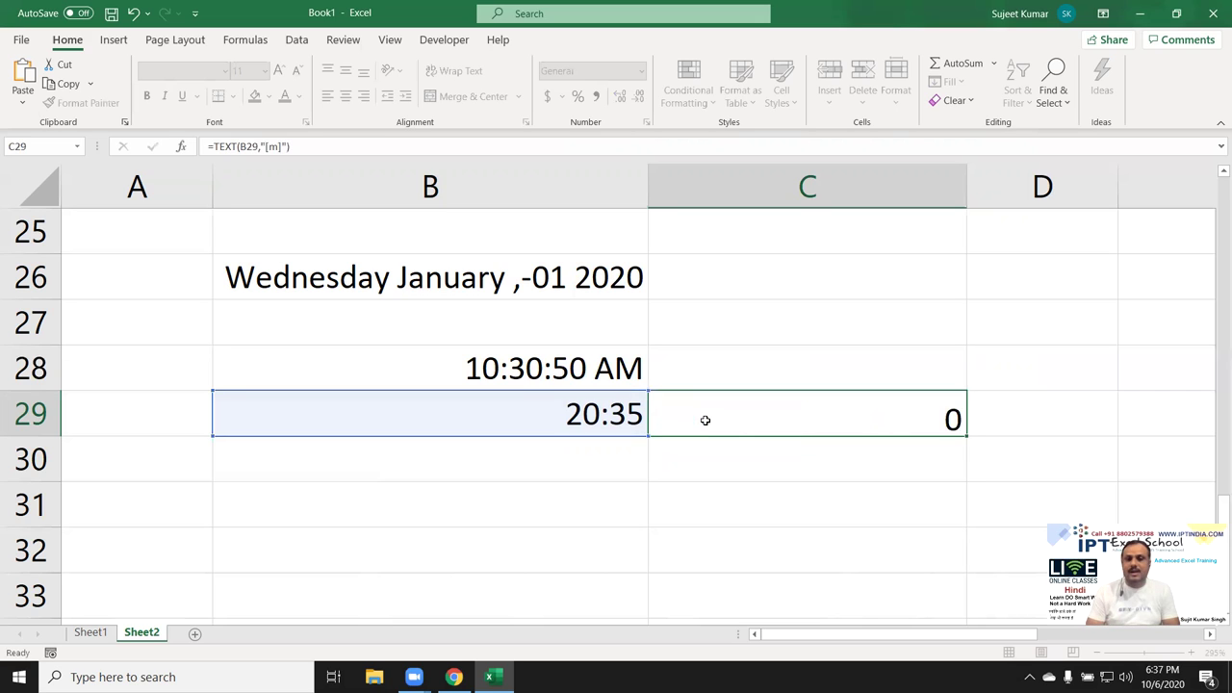
left_click(705, 416)
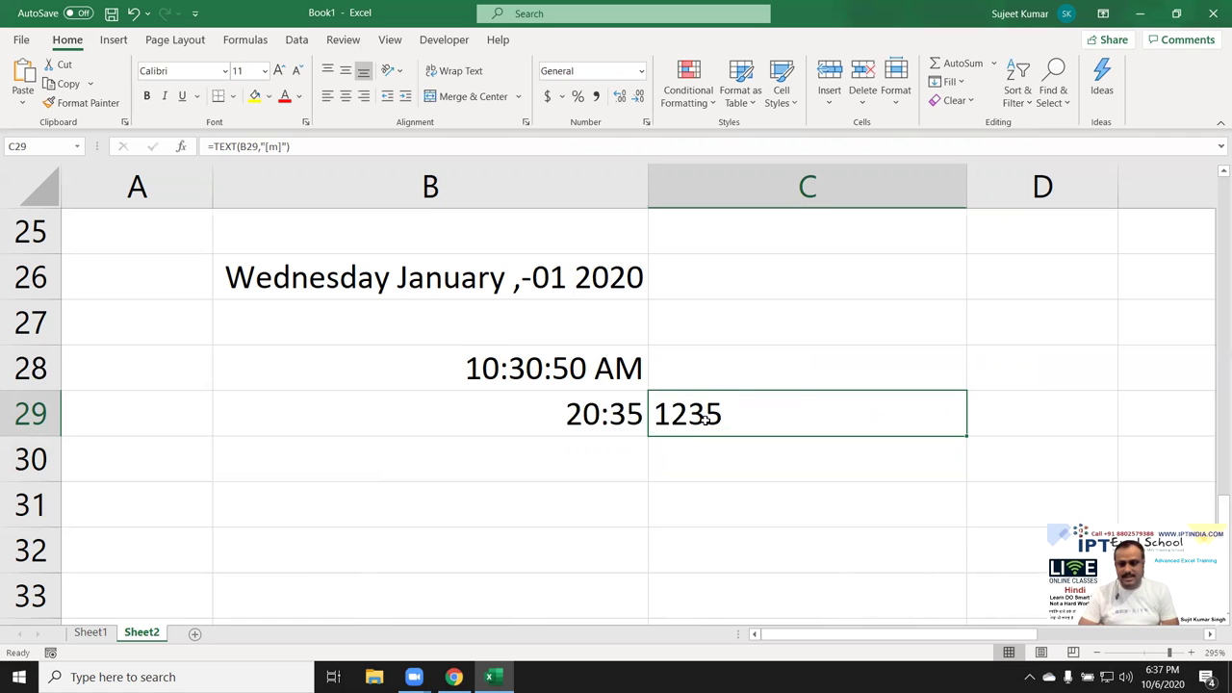
scroll(723, 321, "up", 5)
scroll(723, 321, "up", 3)
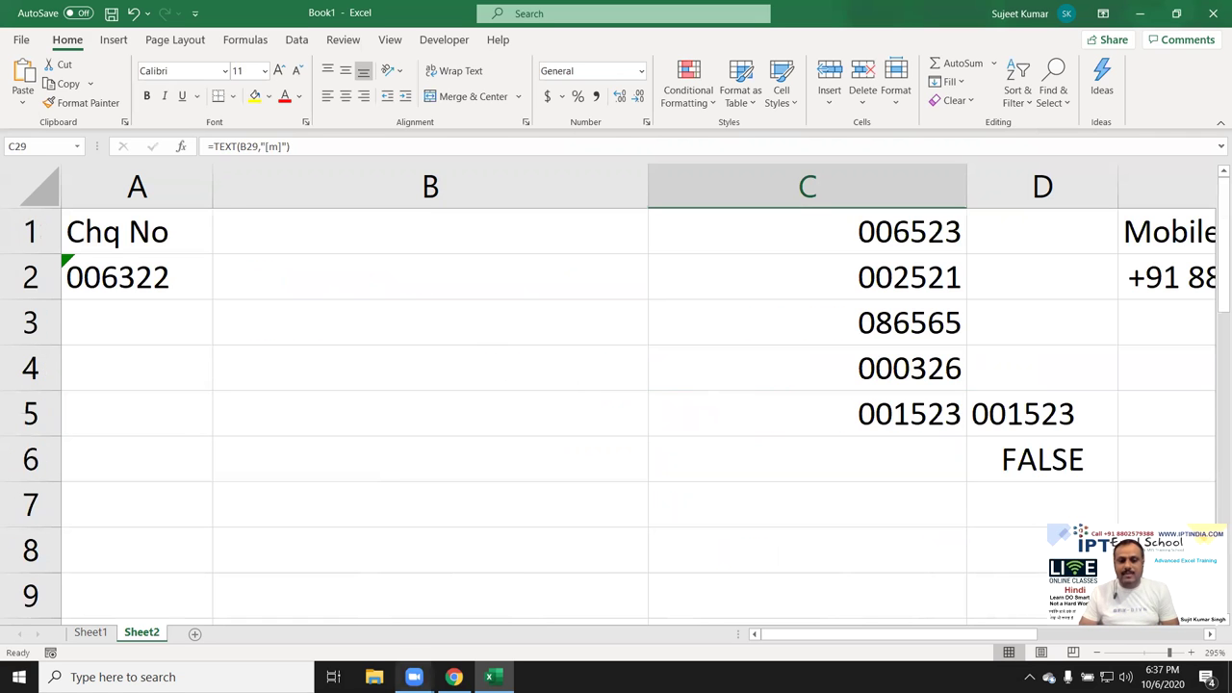
Step: Bring Chrome forward and go to the Gmail inbox
left_click(453, 677)
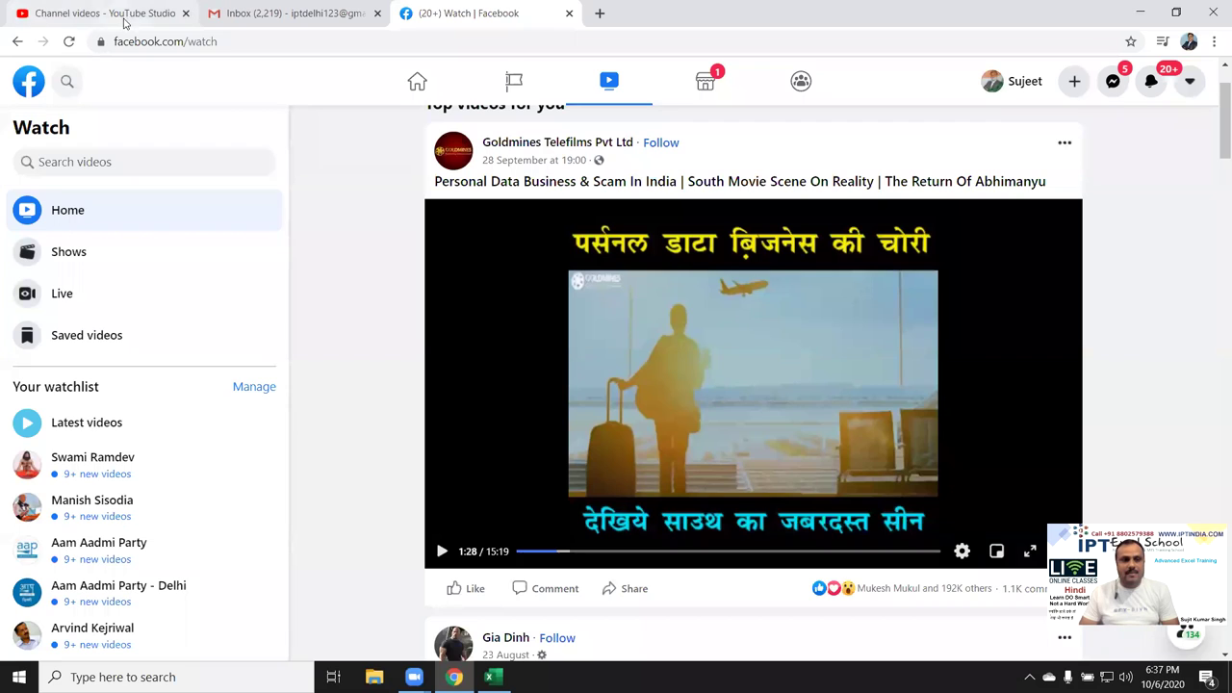
left_click(239, 14)
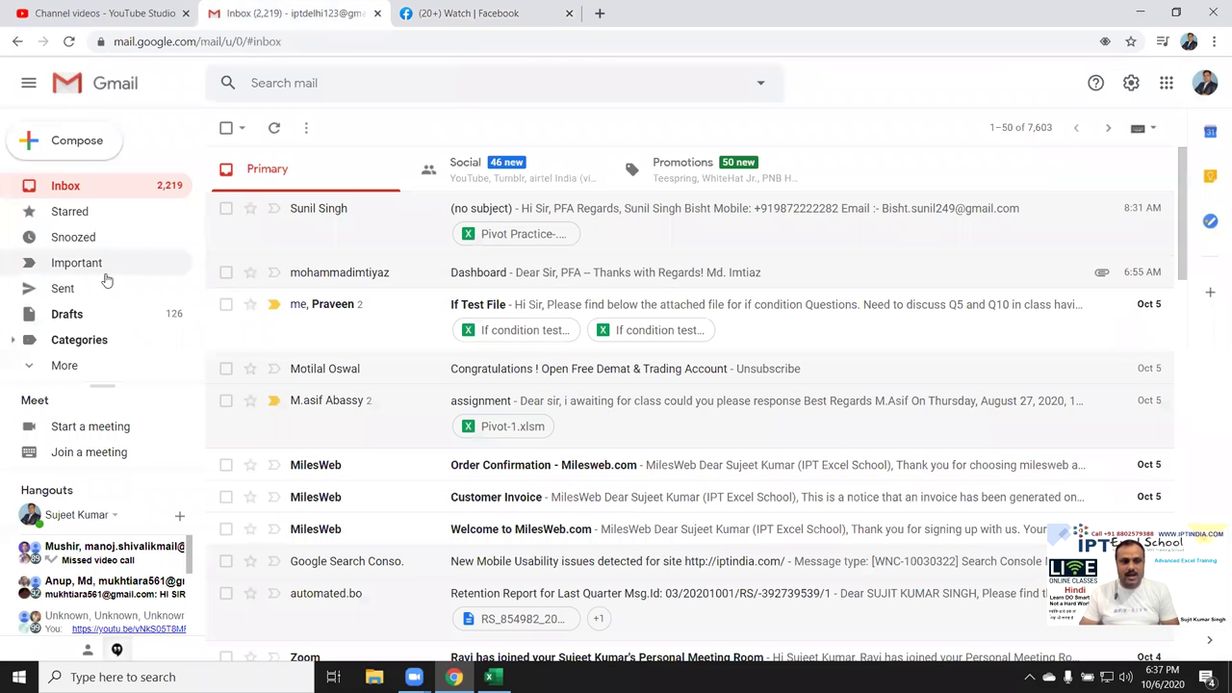
left_click(76, 297)
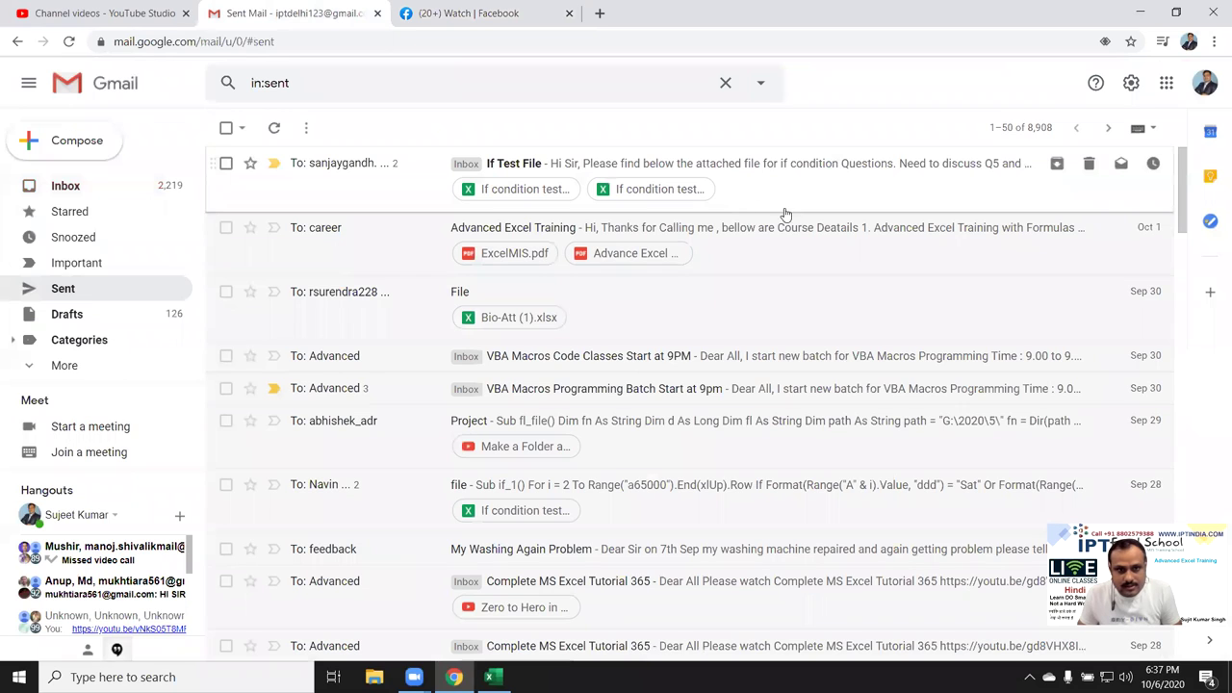
left_click(423, 83)
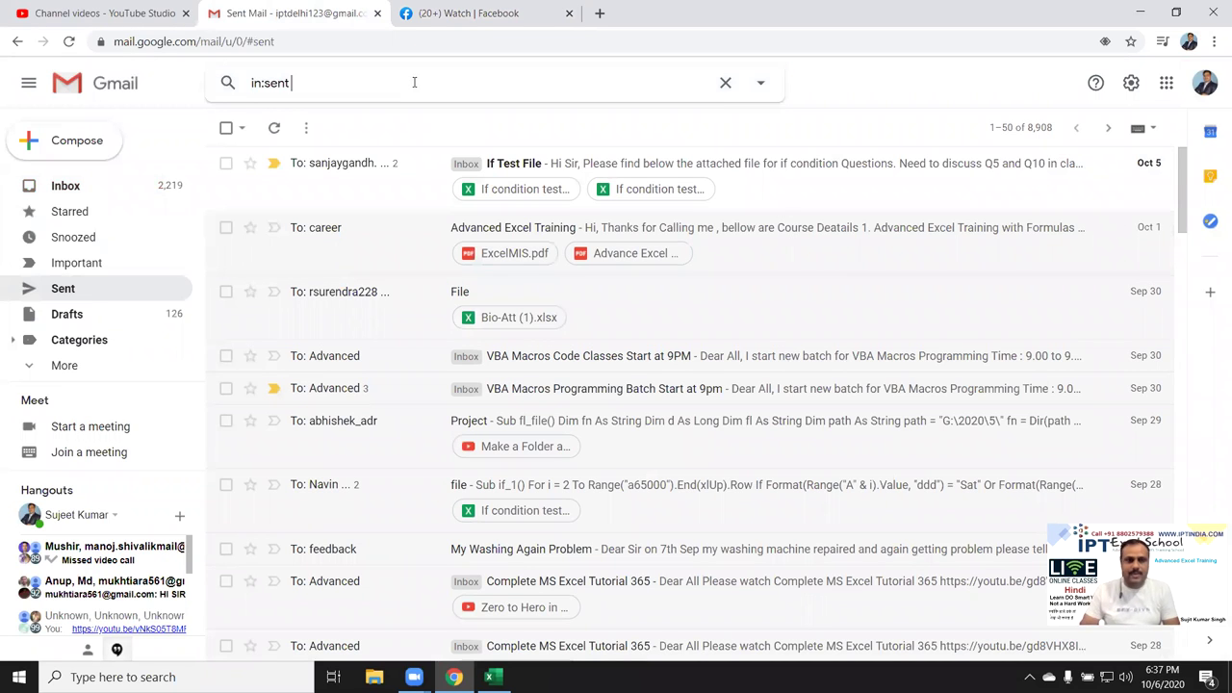
left_click(75, 187)
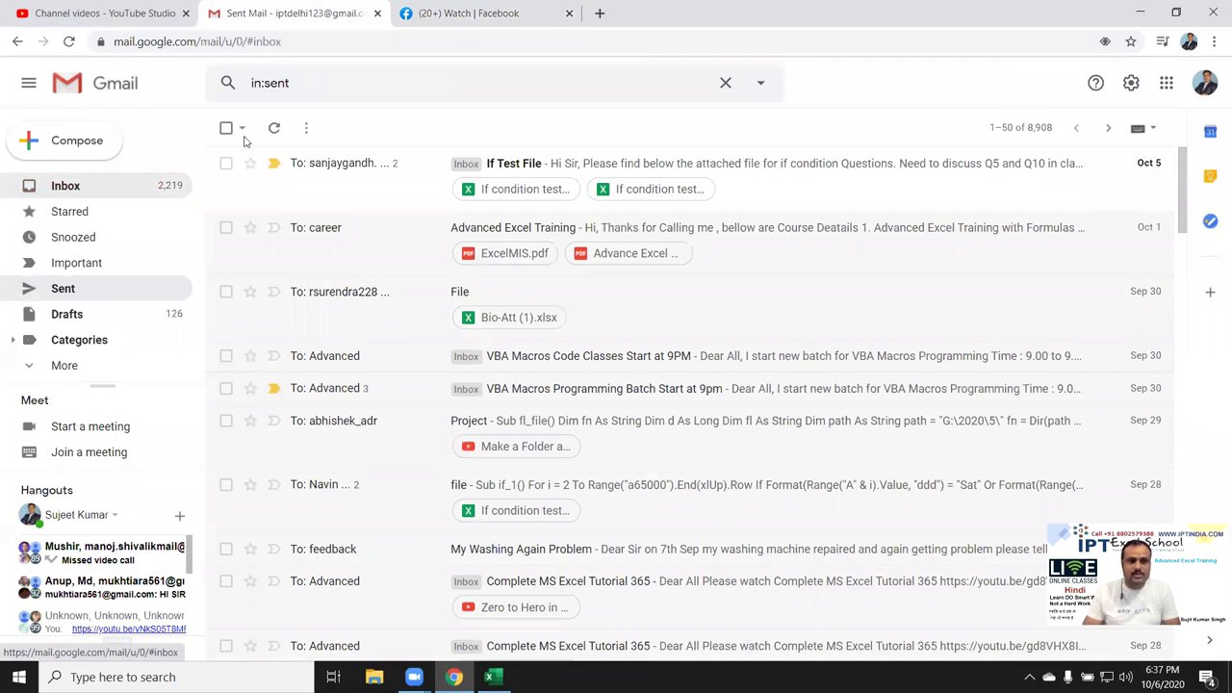
Step: Search the mailbox for 'cust' and open the Custom Format Link conversation
left_click(364, 79)
type("cu")
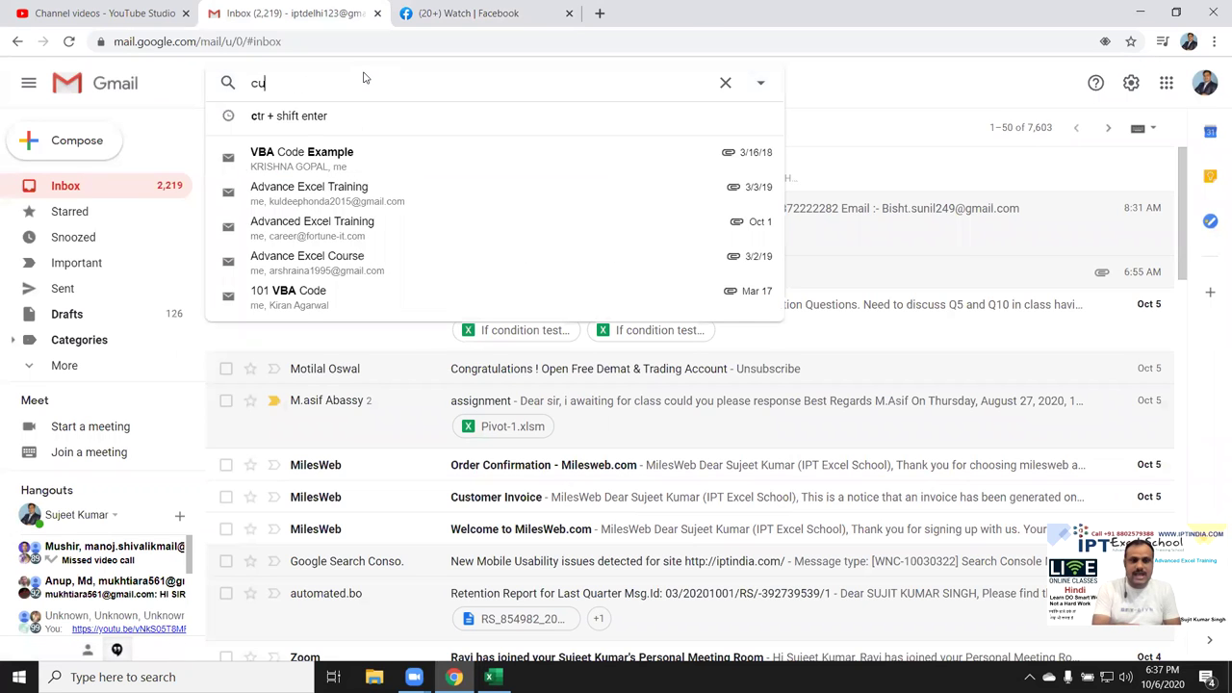
type("st")
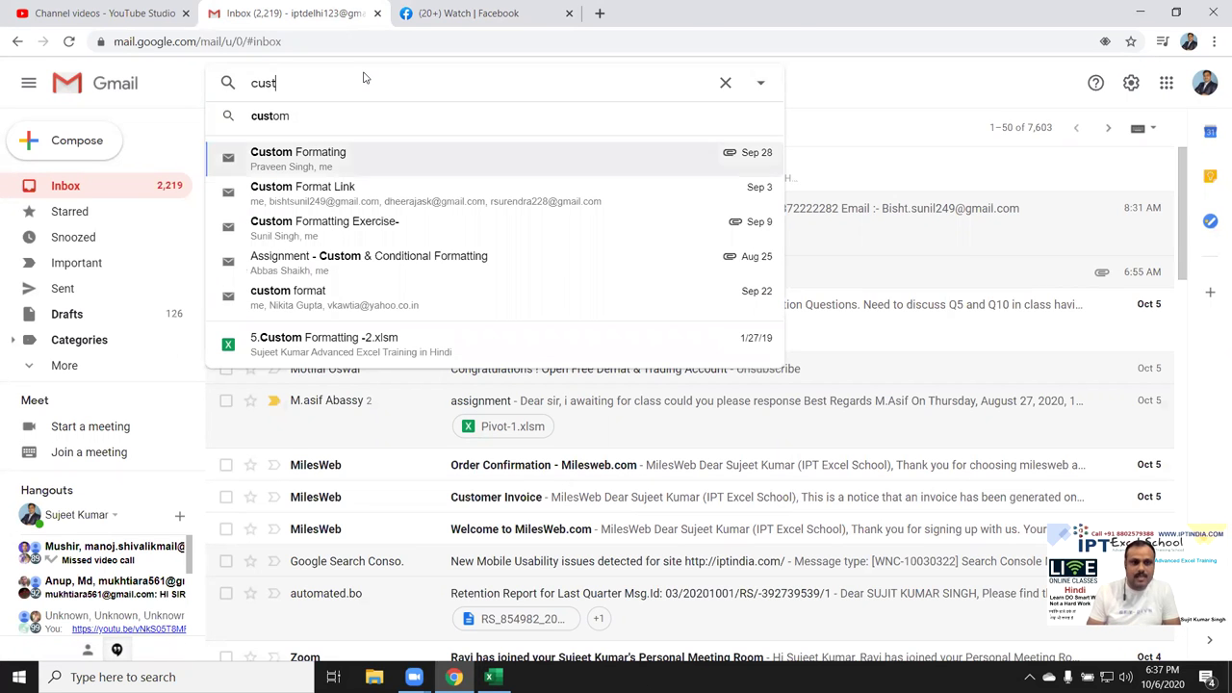
key("Escape")
key("Return")
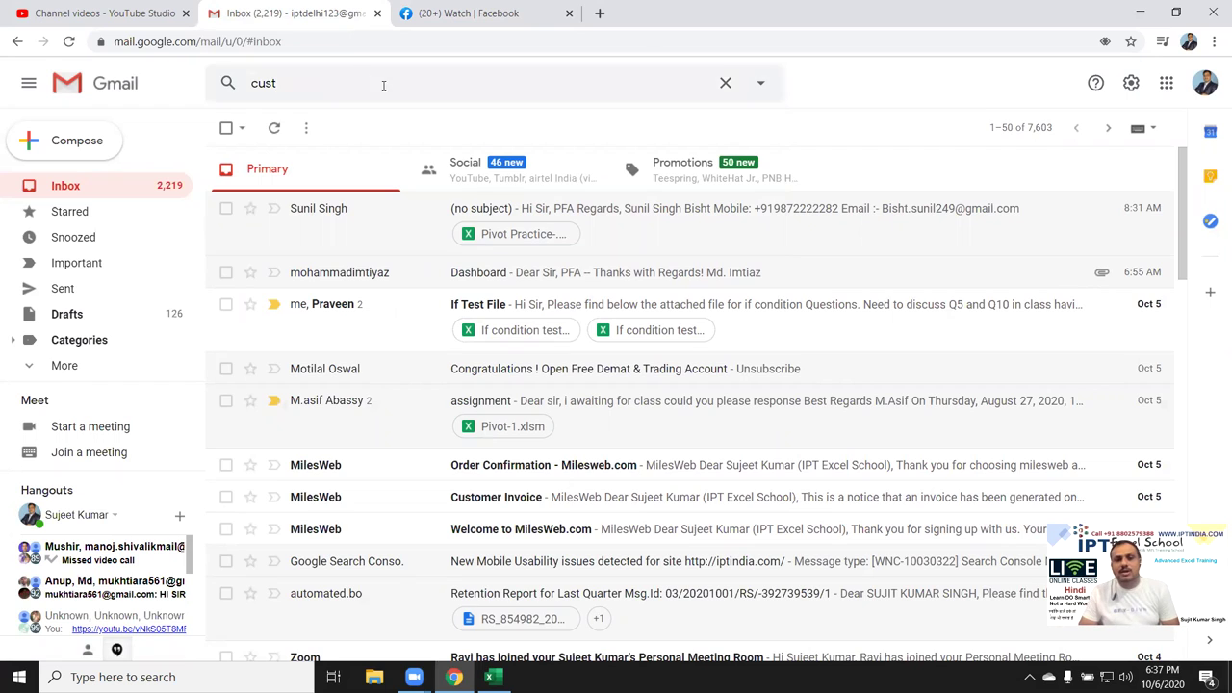
left_click(424, 169)
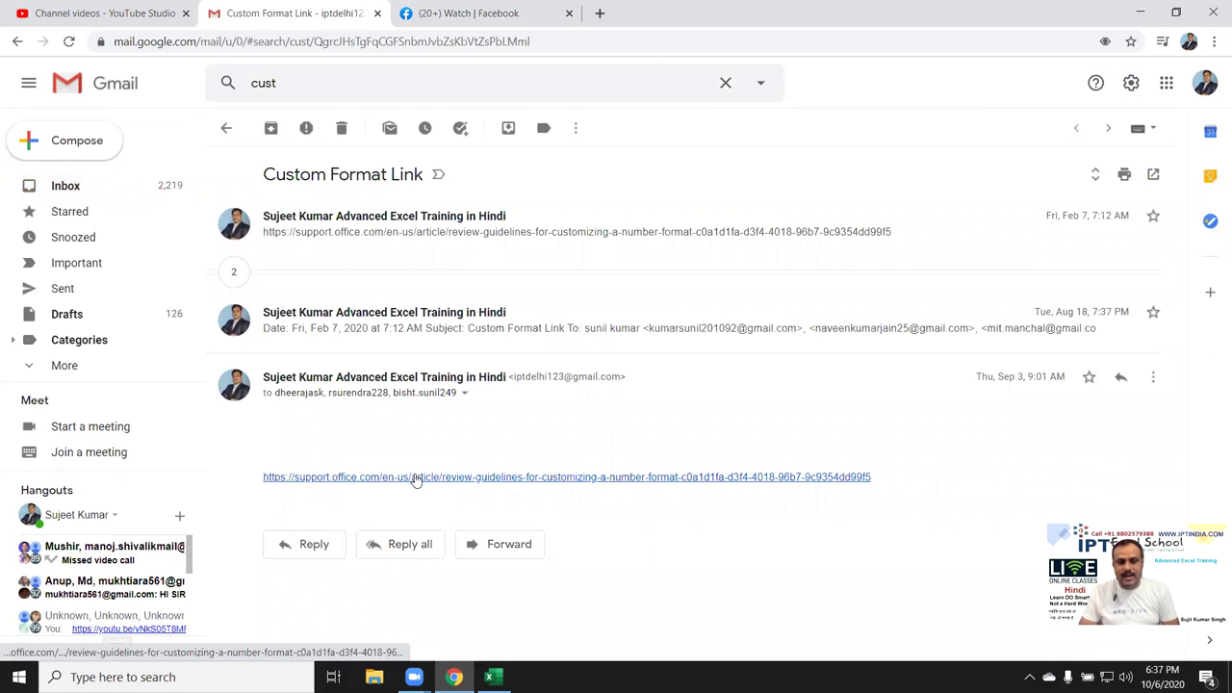
Step: Open the support link and expand the text, decimal and currency guideline sections
left_click(414, 477)
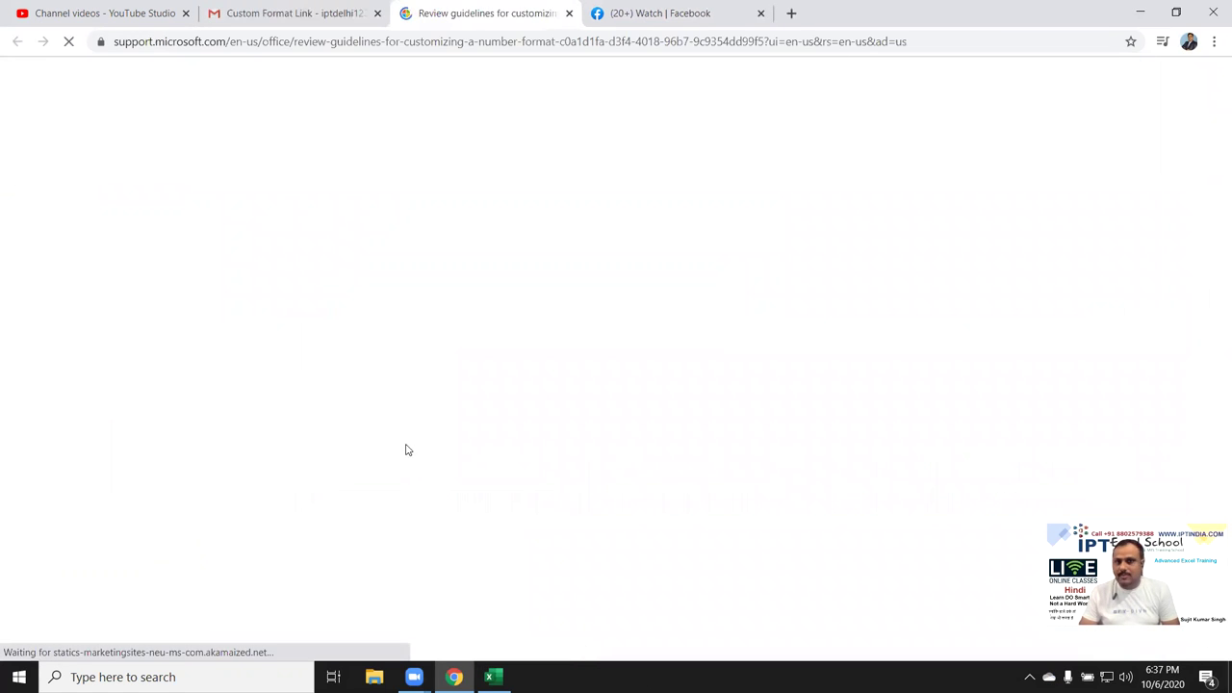
scroll(948, 201, "down", 5)
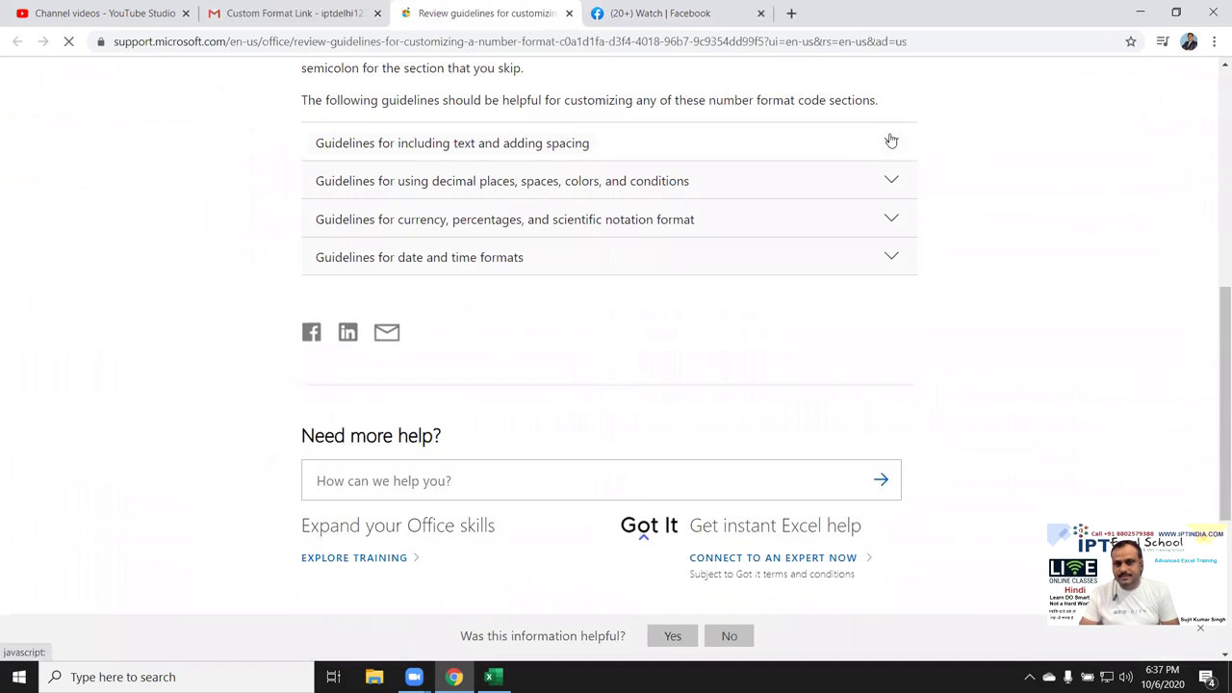
left_click(888, 140)
scroll(914, 179, "down", 4)
scroll(914, 179, "down", 5)
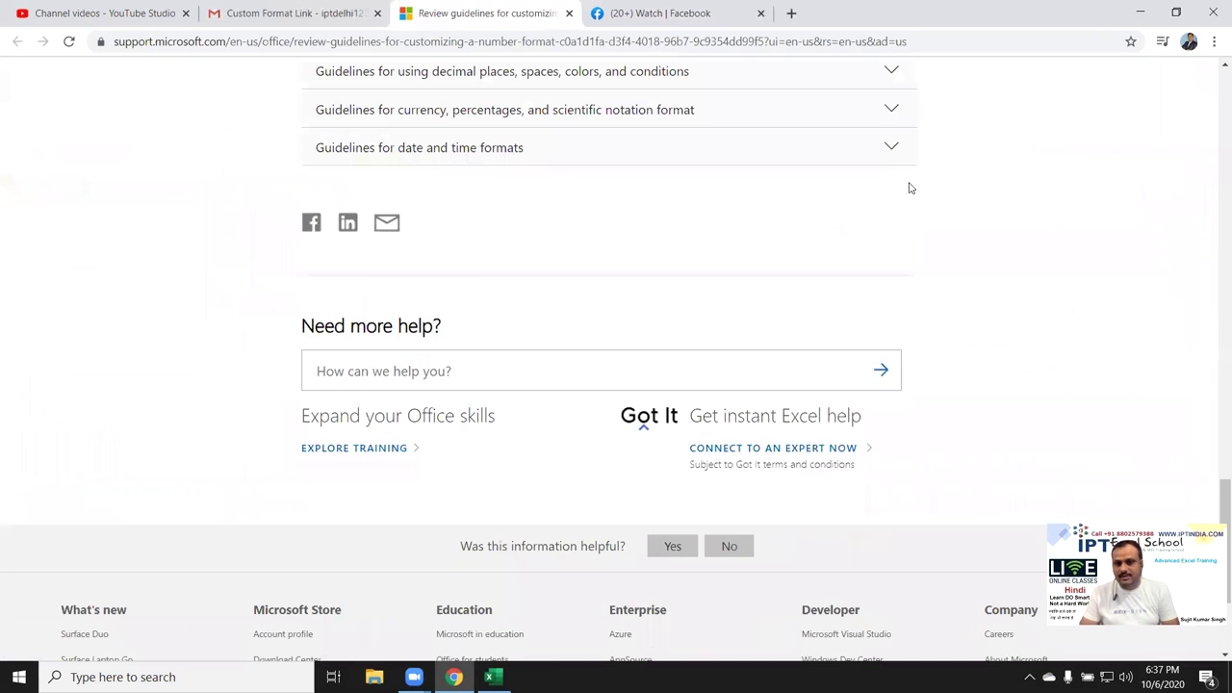
scroll(890, 159, "up", 1)
left_click(890, 164)
scroll(907, 189, "down", 5)
scroll(916, 203, "down", 5)
scroll(916, 207, "down", 4)
scroll(916, 207, "down", 3)
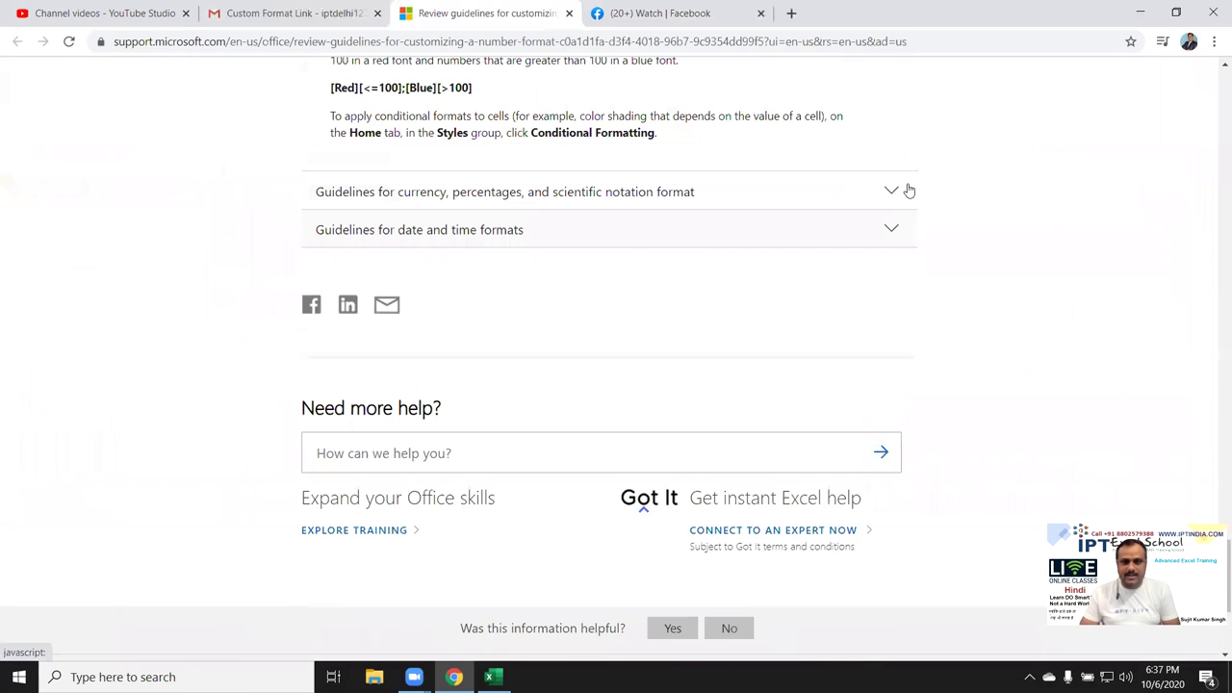
left_click(905, 190)
scroll(904, 190, "down", 4)
scroll(908, 190, "down", 3)
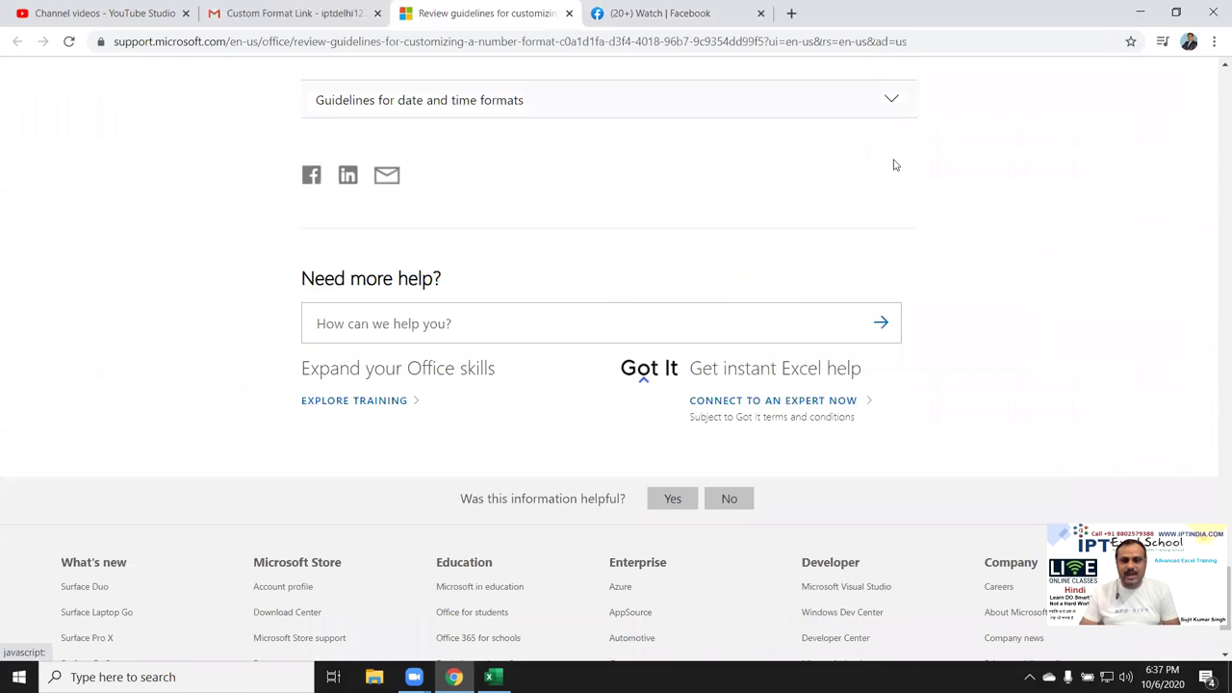
Step: Expand the date and time guidelines and scroll to the time codes table
left_click(891, 114)
scroll(876, 159, "down", 4)
scroll(873, 167, "down", 3)
scroll(872, 166, "down", 3)
scroll(872, 165, "down", 4)
scroll(871, 169, "down", 4)
scroll(872, 168, "down", 4)
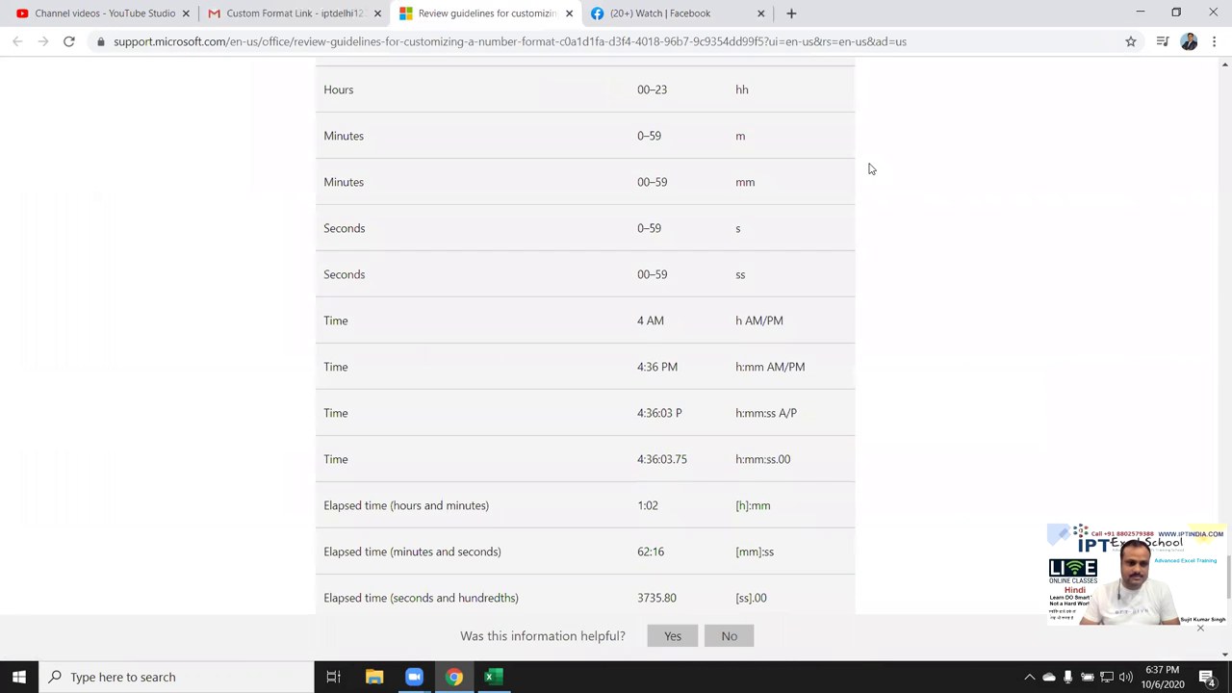
scroll(871, 168, "down", 4)
scroll(870, 168, "down", 3)
scroll(869, 168, "up", 2)
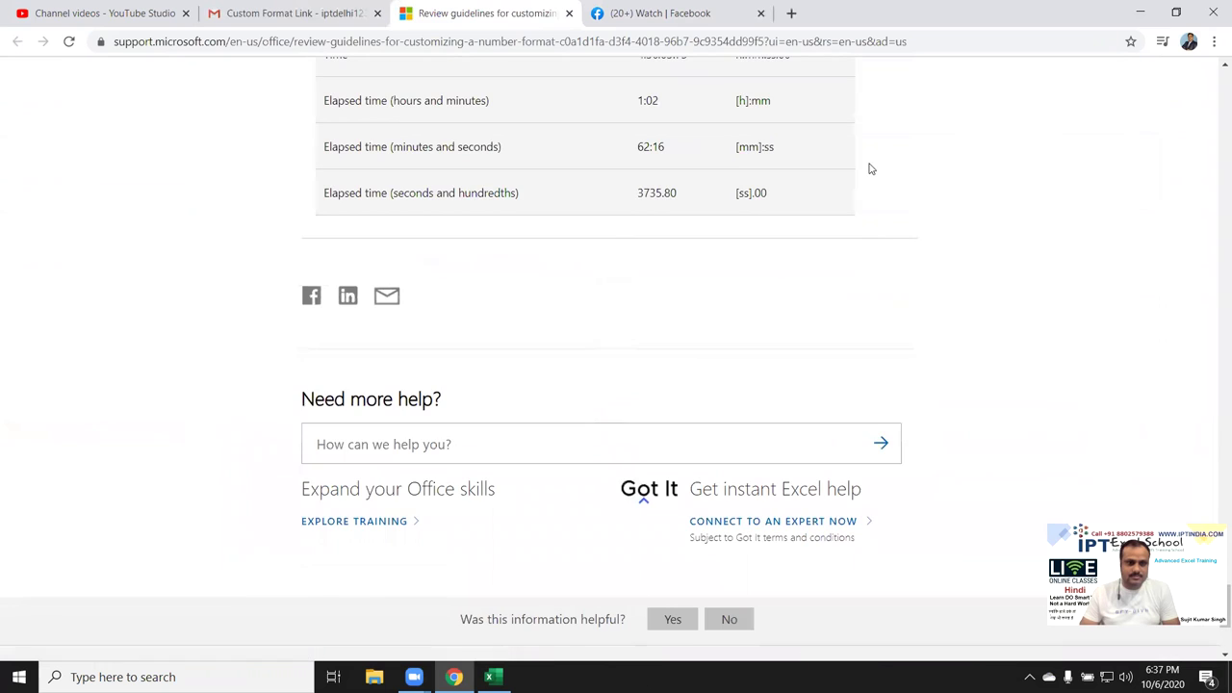
scroll(869, 168, "up", 2)
scroll(869, 168, "up", 3)
scroll(871, 168, "down", 4)
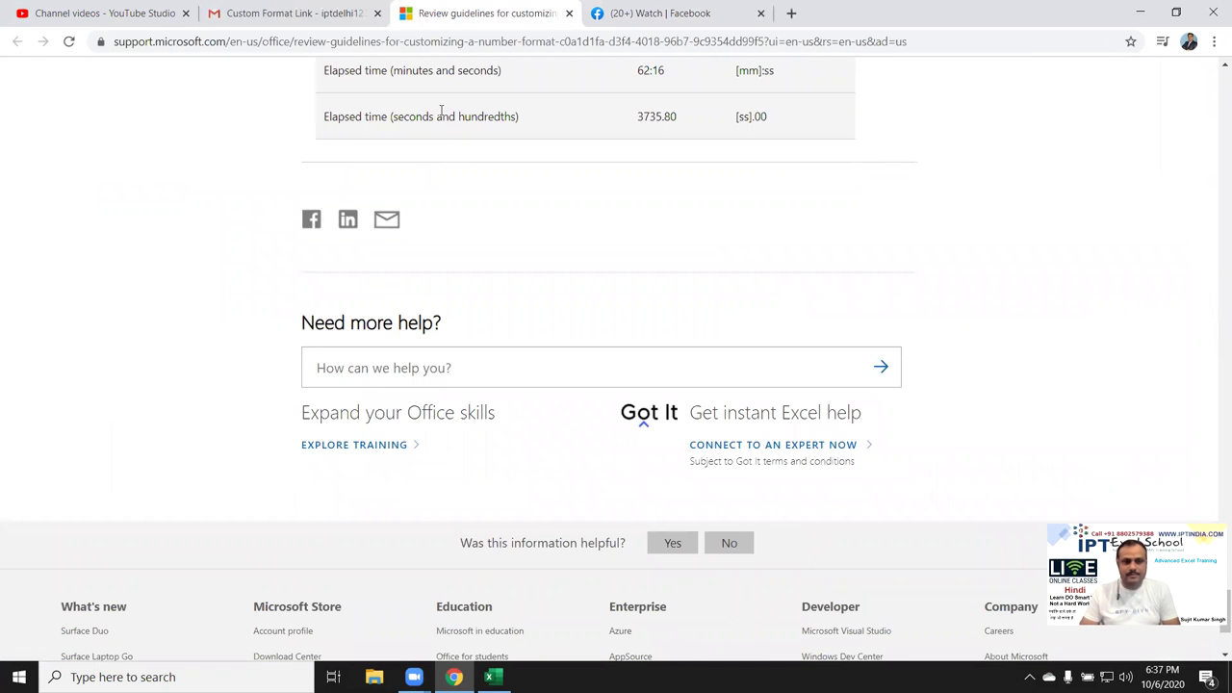
scroll(441, 110, "down", 2)
scroll(441, 111, "down", 1)
scroll(441, 113, "up", 3)
scroll(441, 114, "up", 5)
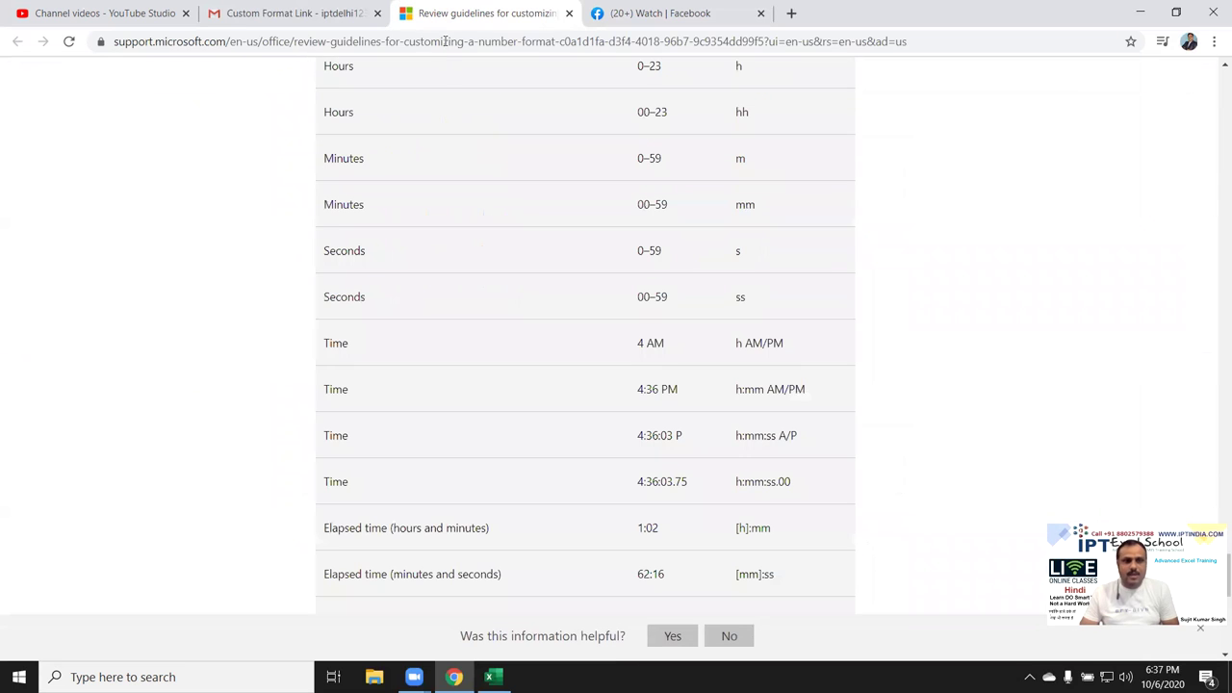
Step: Copy the support page's URL
left_click(440, 43)
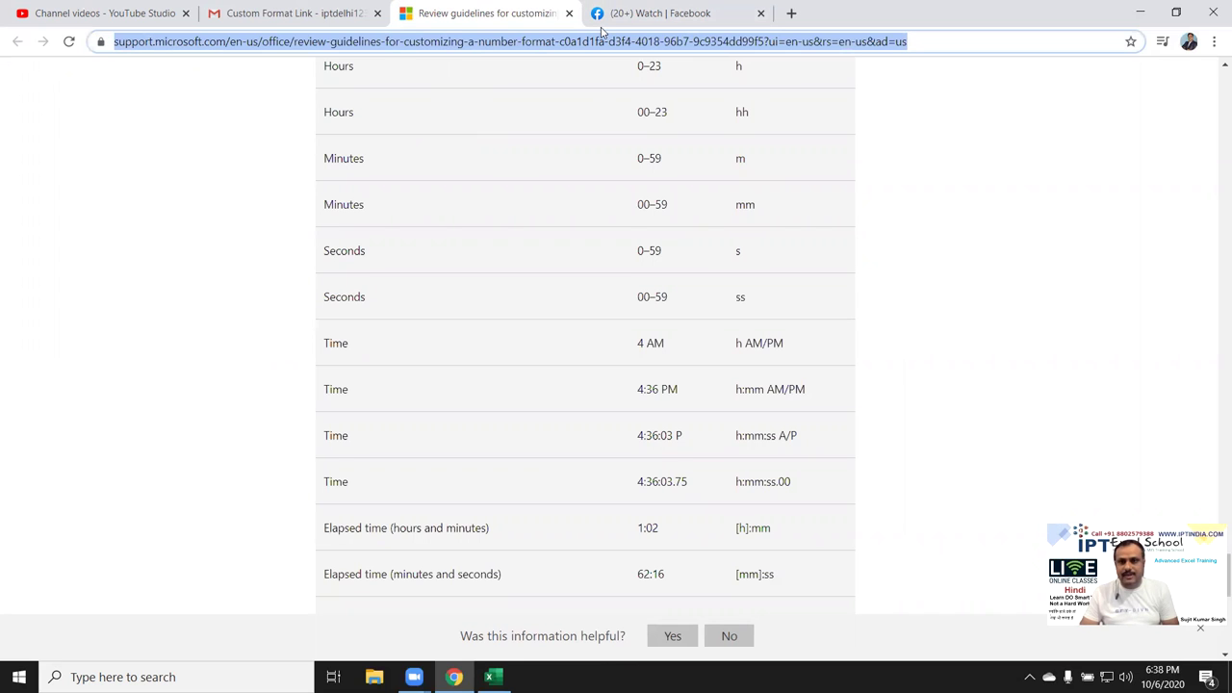
key("ctrl+c")
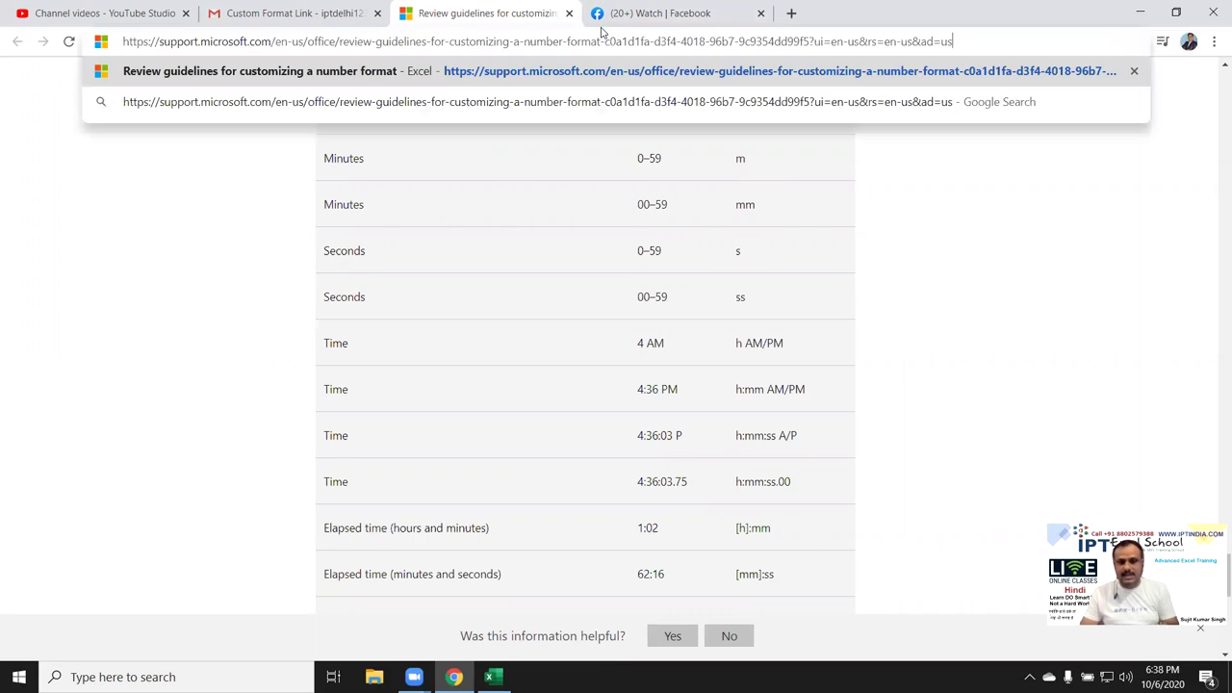
key("alt+Tab")
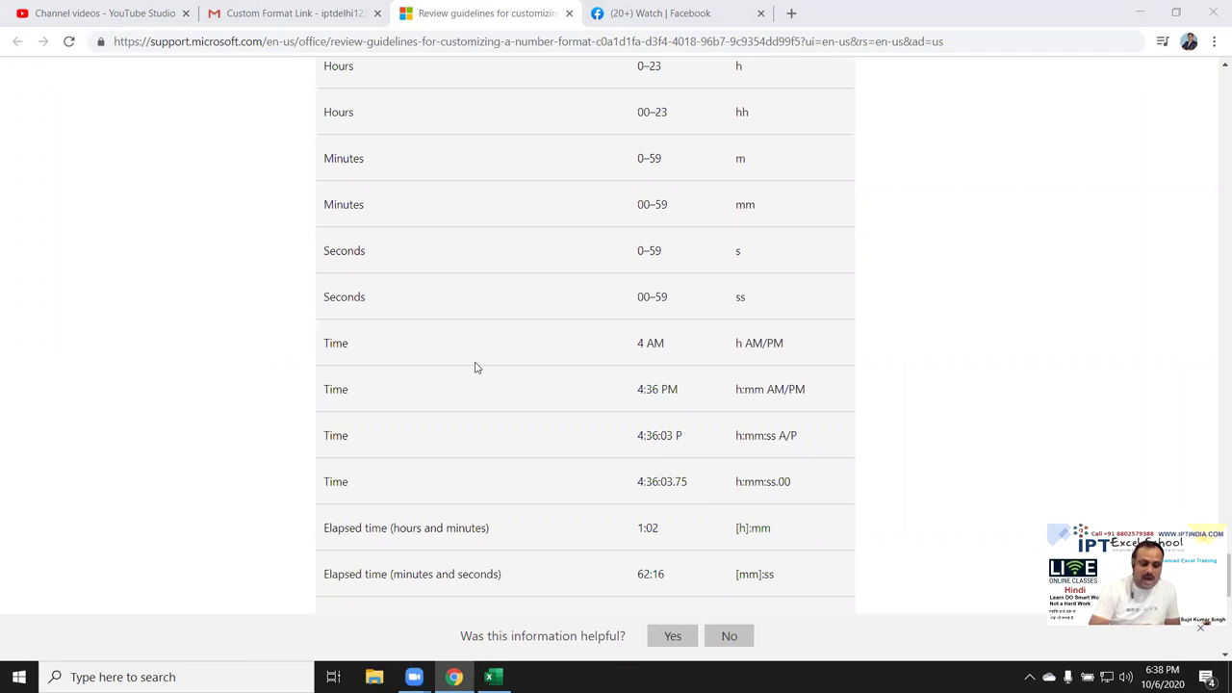
Step: Minimize all windows with Win+D to reveal the desktop
key("super+d")
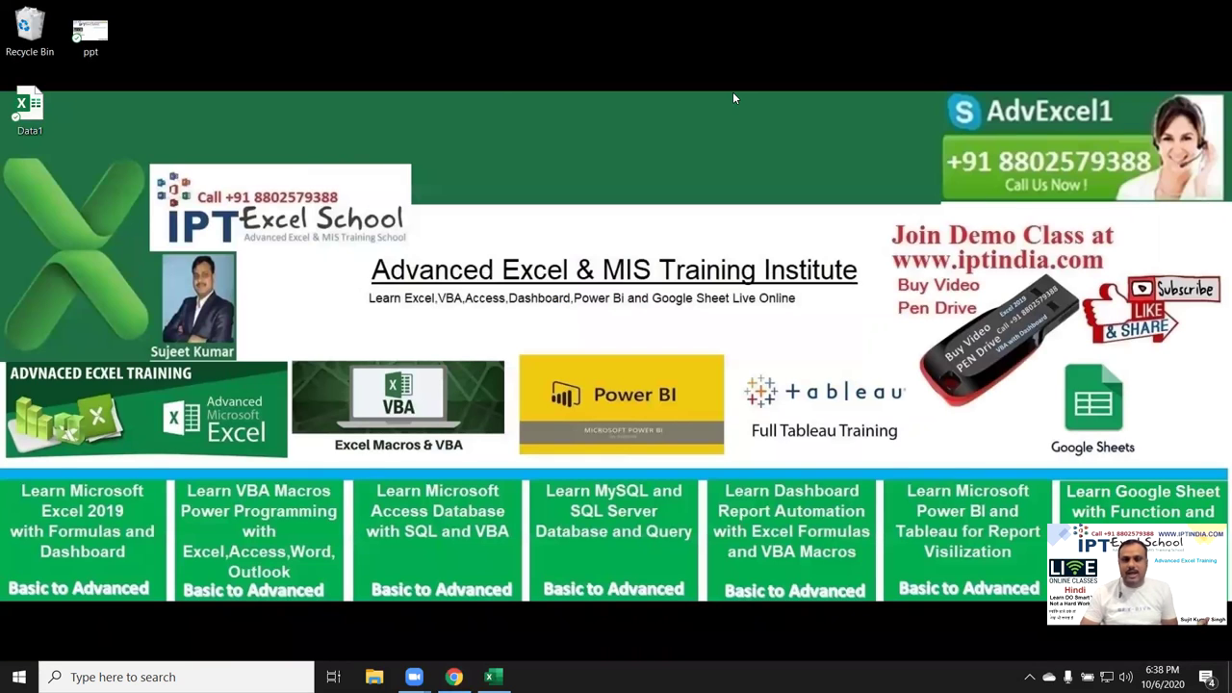